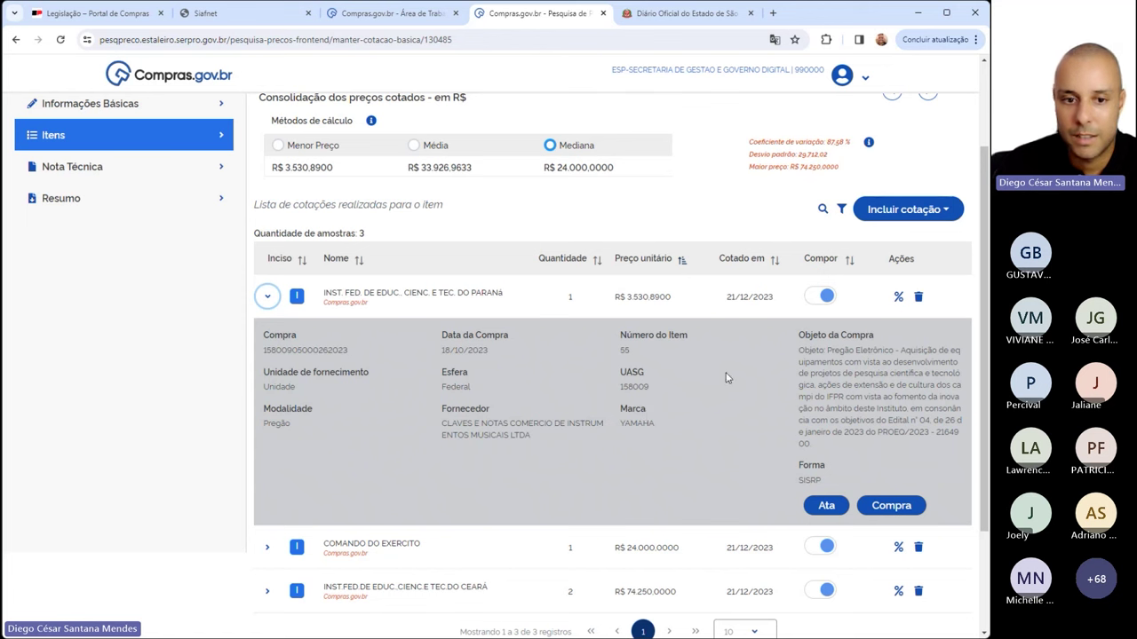
Examine the purchase number, date, item number and purchase object of the quote from the Paraná federal institute
drag(630, 350, 615, 351)
click(615, 351)
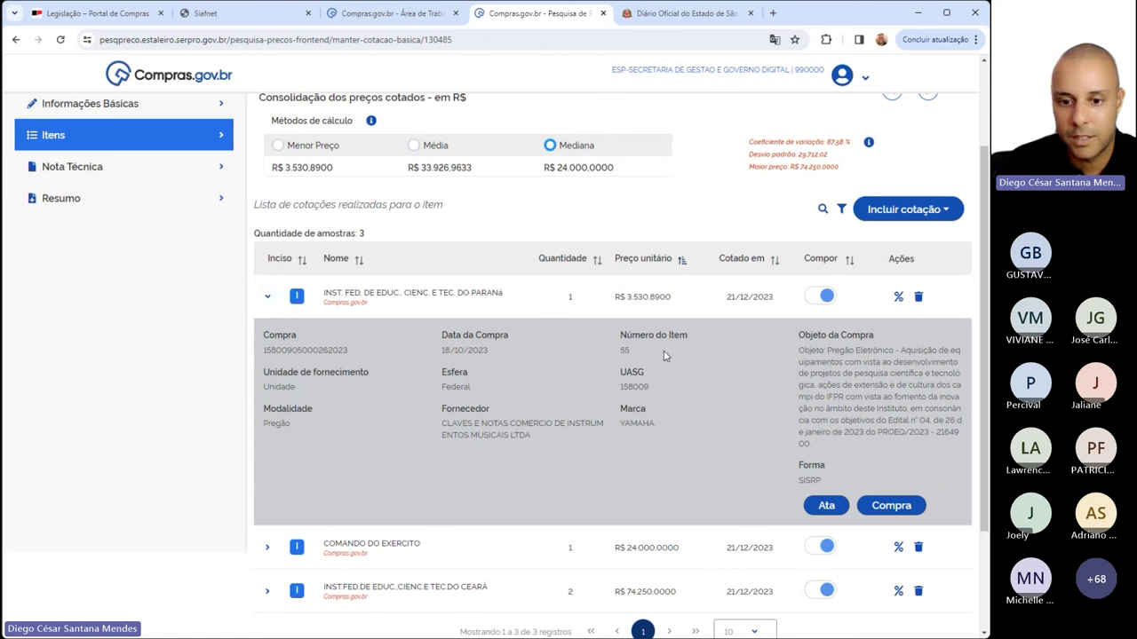
drag(839, 350, 850, 397)
click(854, 373)
click(872, 409)
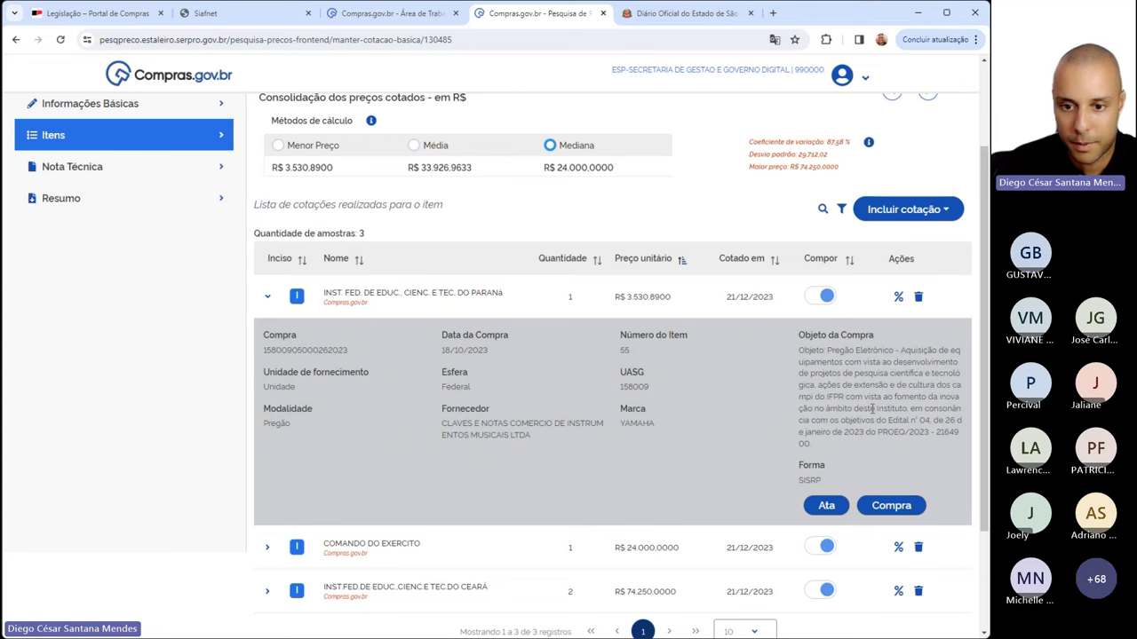
scroll(872, 405, down, 1)
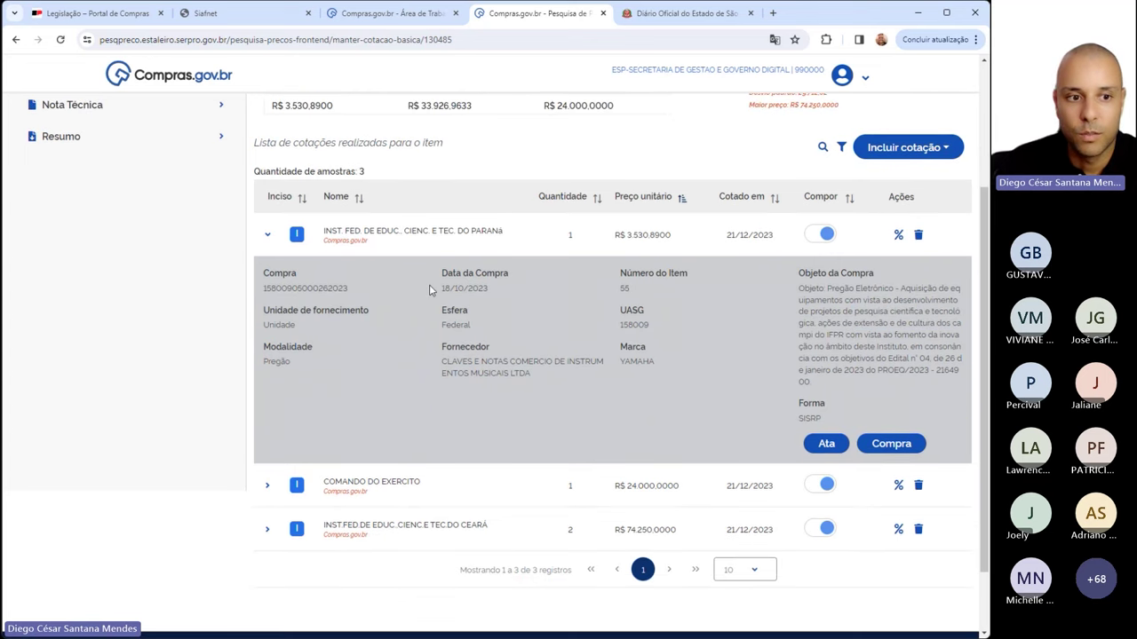
drag(429, 284, 639, 292)
click(640, 291)
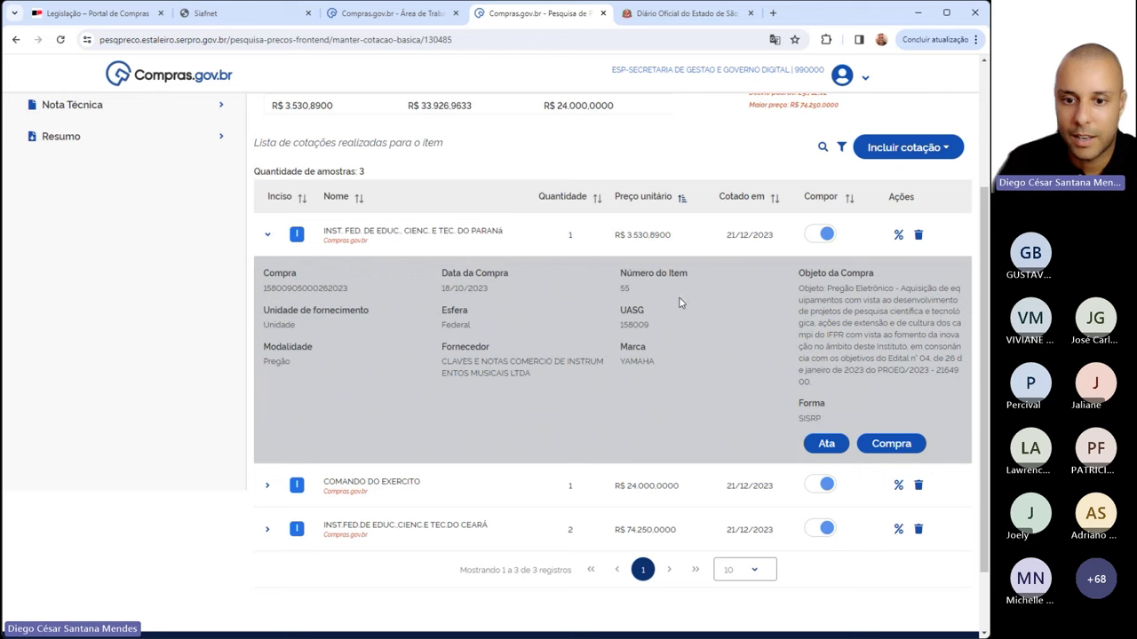
Open the source purchase record of the Paraná institute quote, reloading the page if it stays blank
click(891, 443)
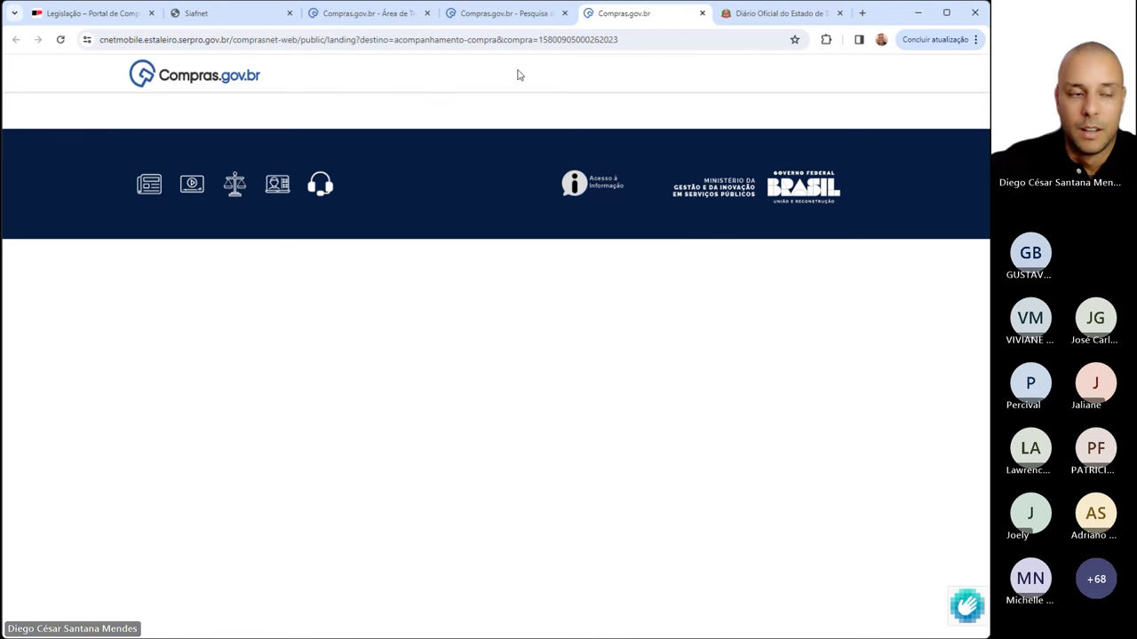
click(60, 39)
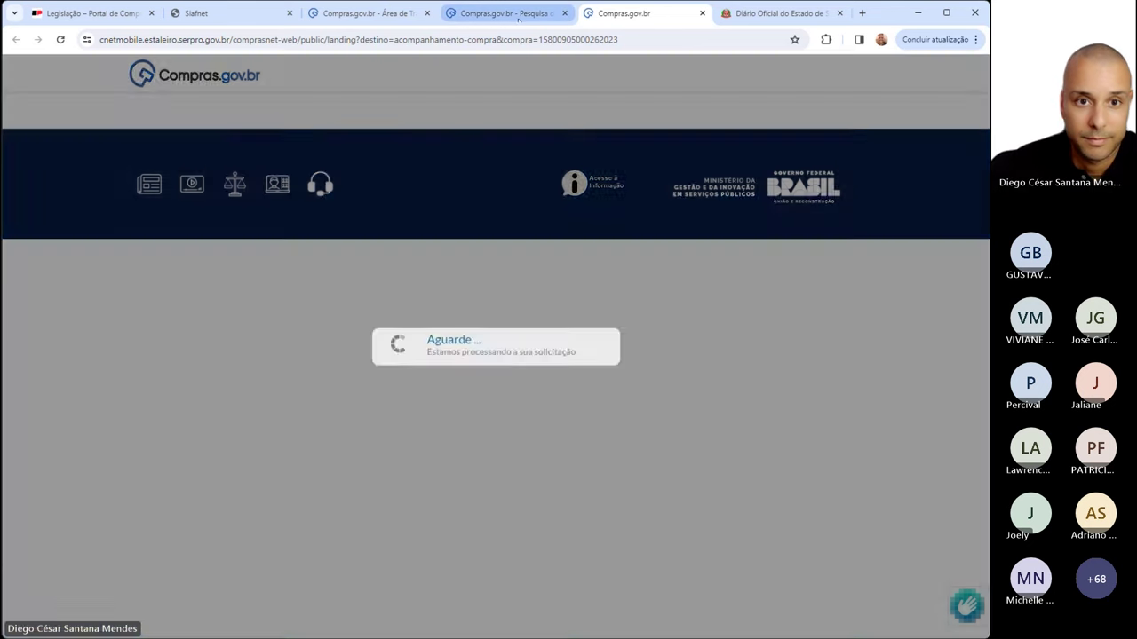
click(519, 18)
click(626, 15)
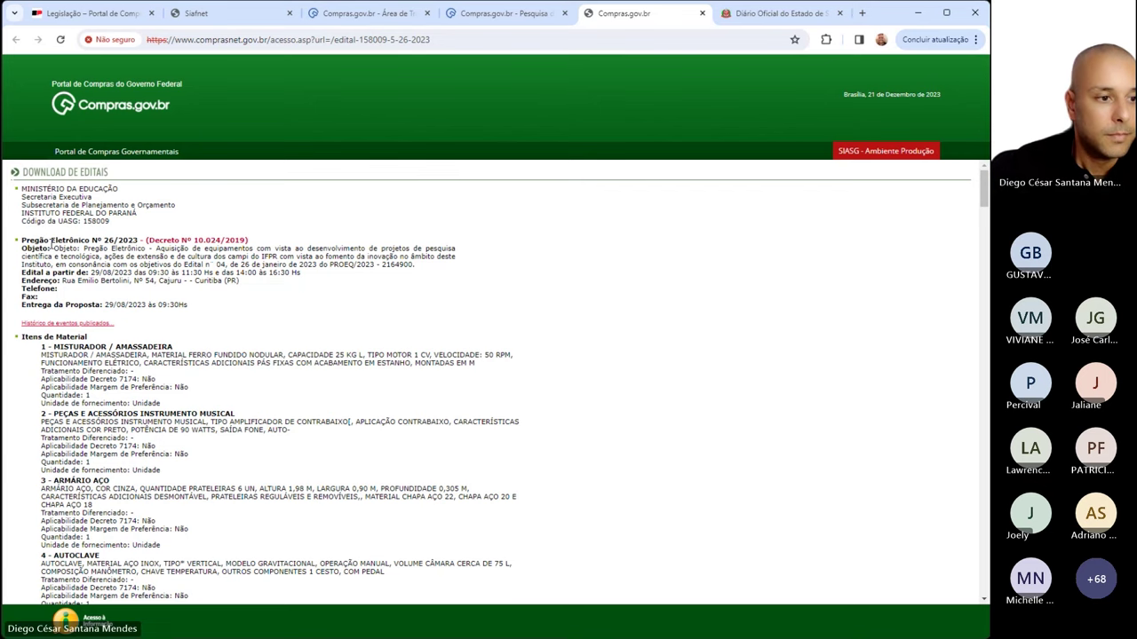
Find item 55 in the Pregão Eletrônico Nº 26/2023 notice and read its piano description
scroll(52, 246, down, 4)
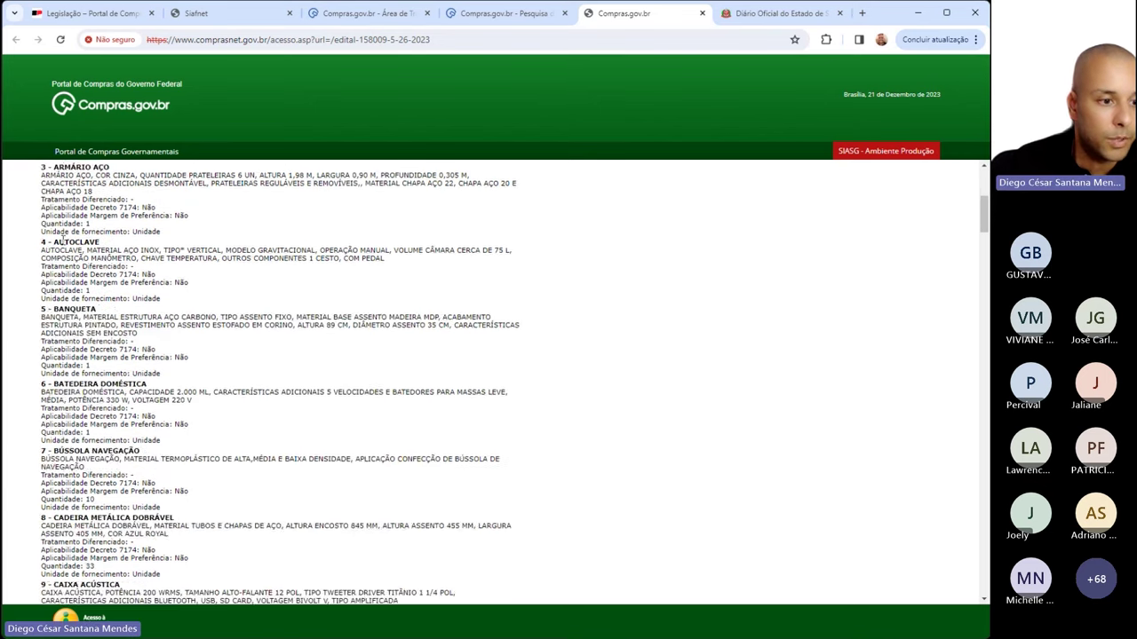
scroll(62, 238, down, 18)
scroll(62, 238, down, 7)
scroll(63, 238, down, 9)
scroll(63, 238, down, 9)
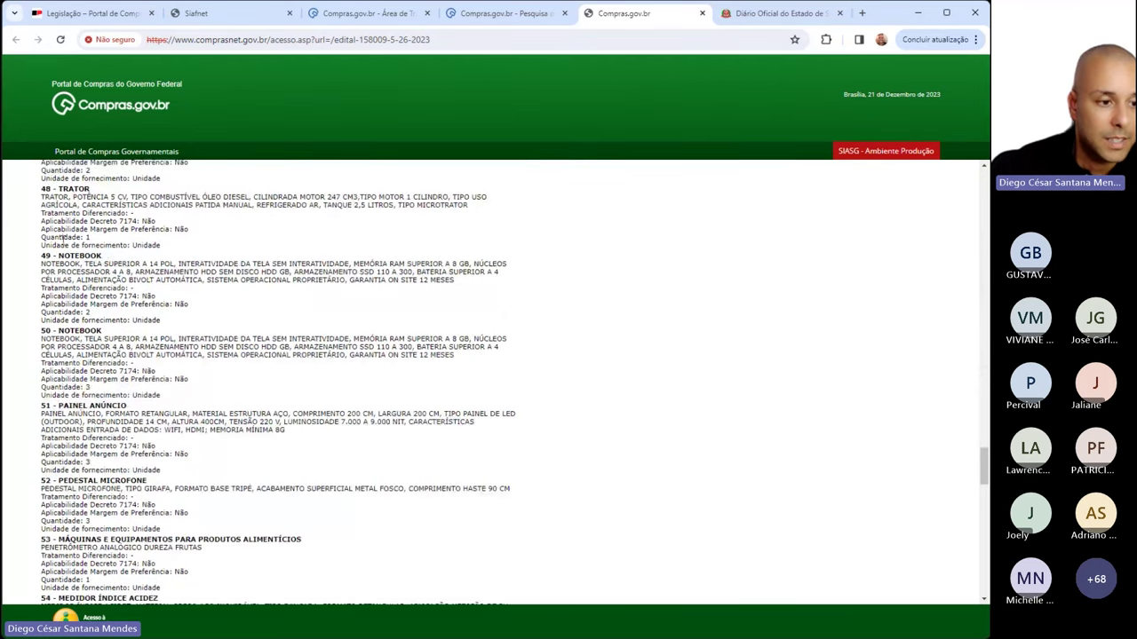
scroll(64, 238, down, 2)
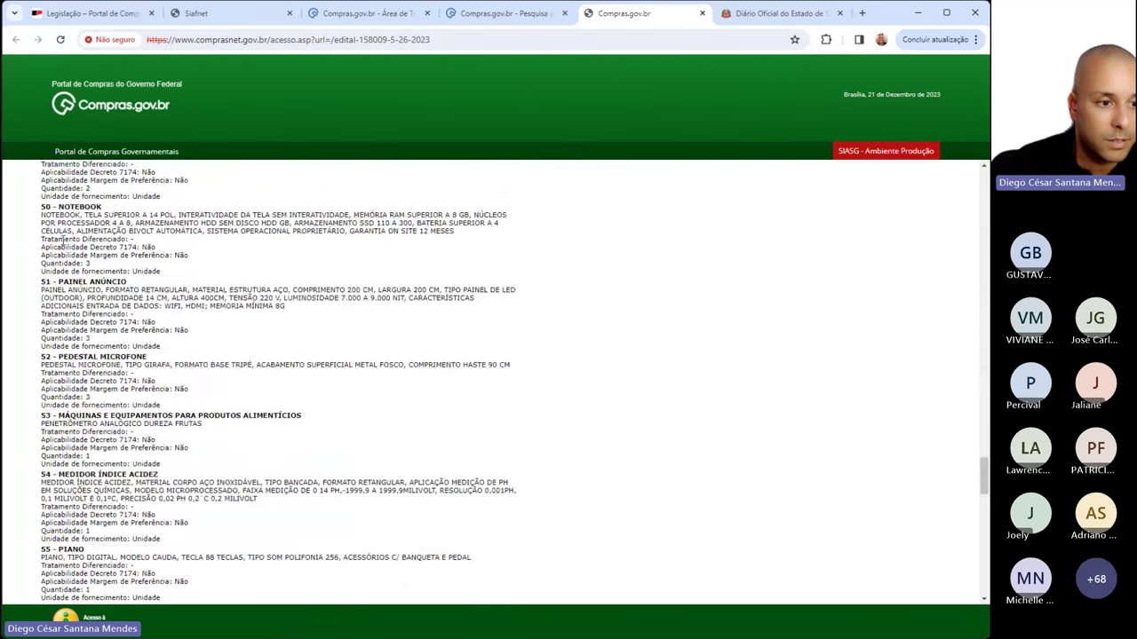
scroll(64, 238, down, 3)
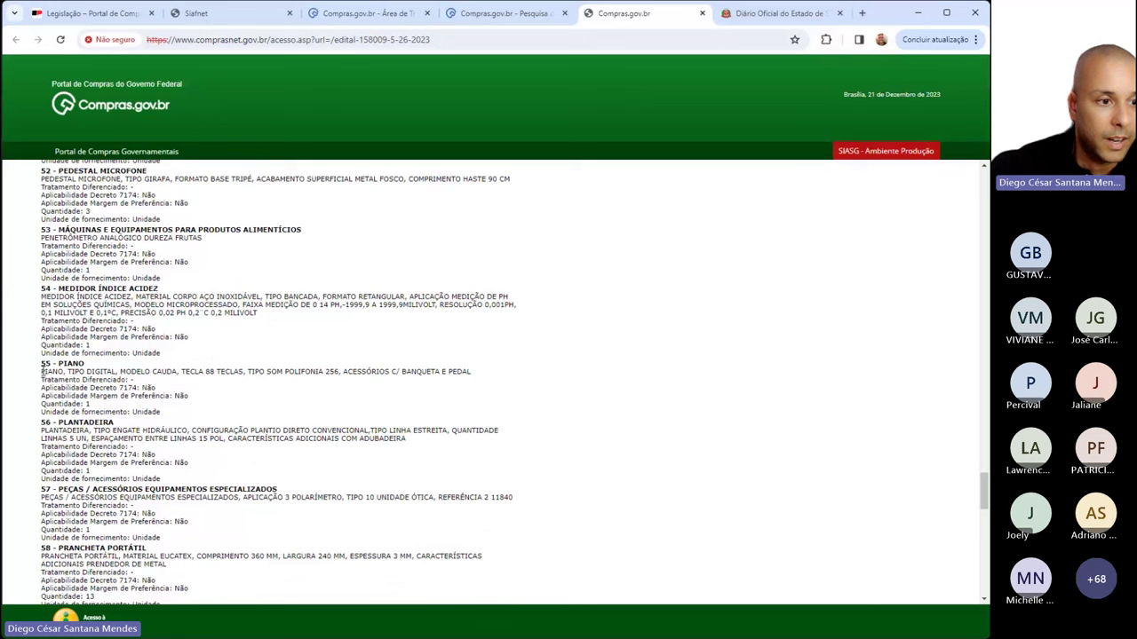
drag(70, 371, 138, 373)
click(144, 384)
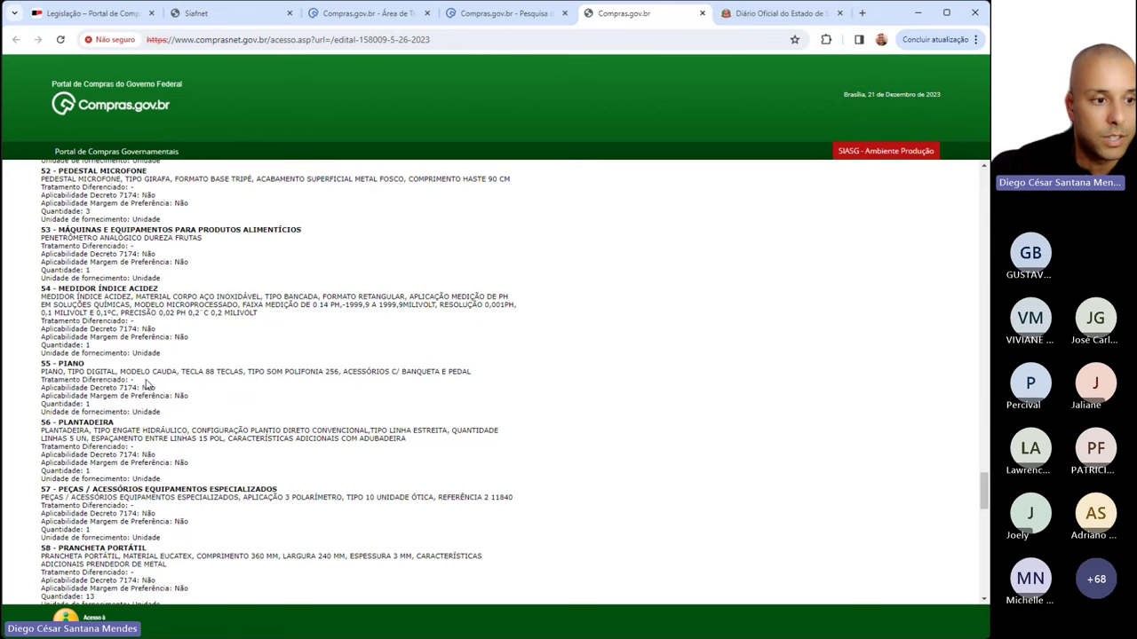
Return to the price research and check the type and model in the description of item 1
click(522, 15)
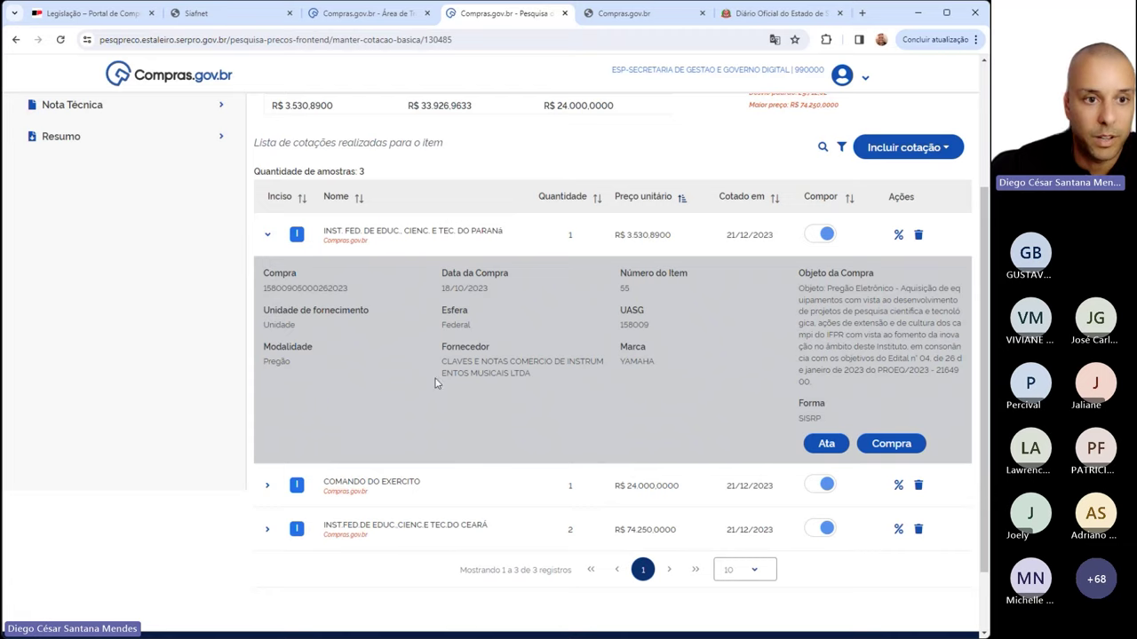
scroll(435, 384, up, 3)
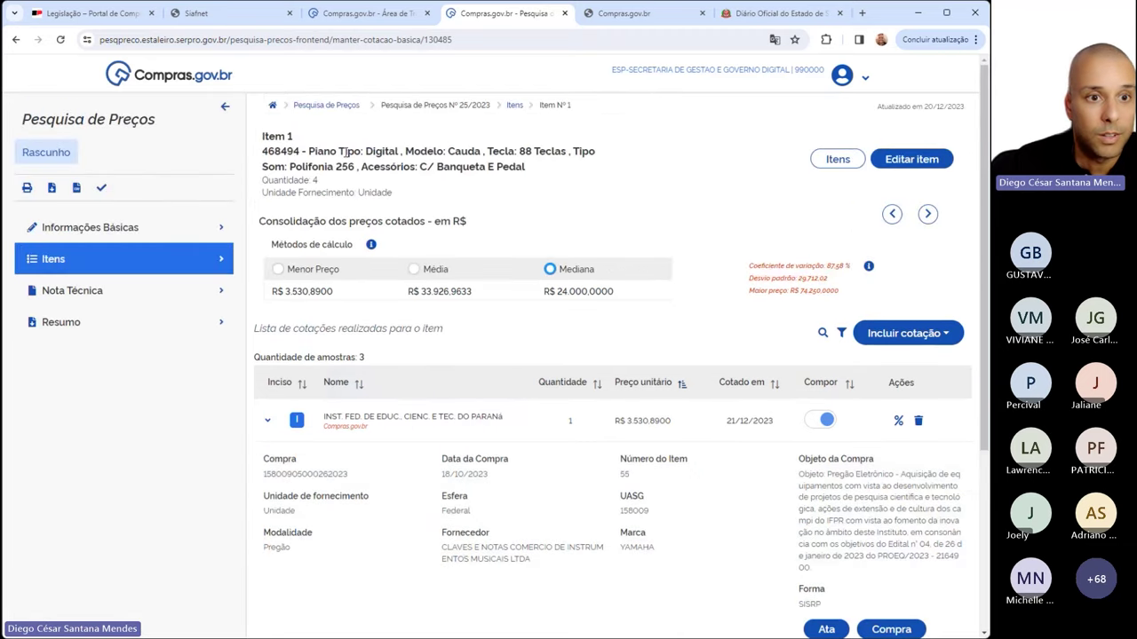
drag(344, 153, 402, 152)
click(402, 153)
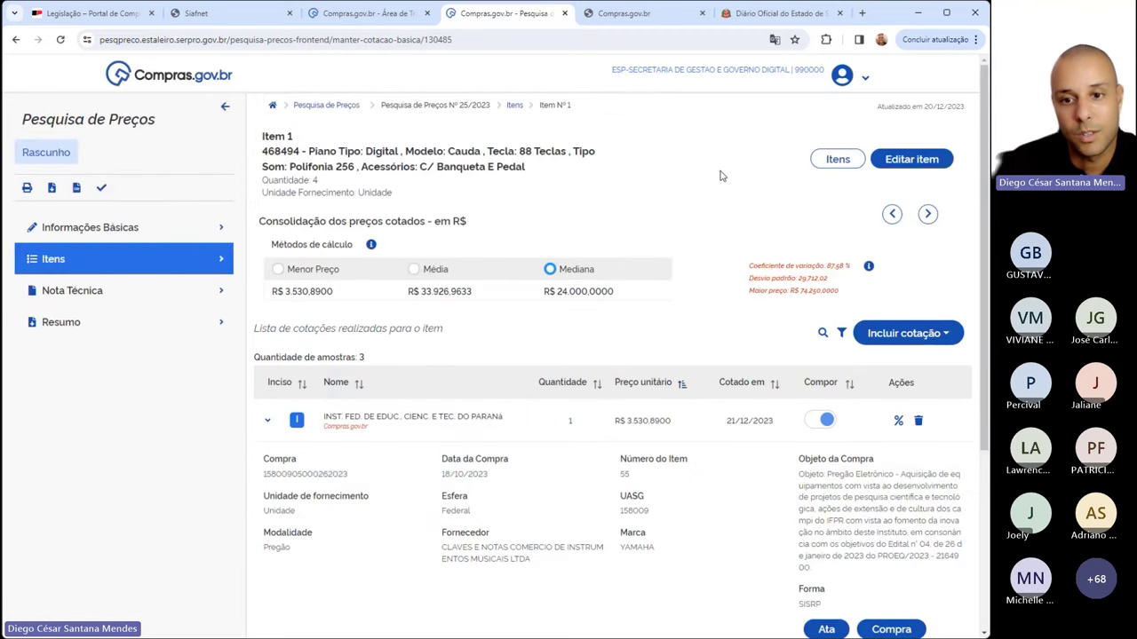
click(917, 165)
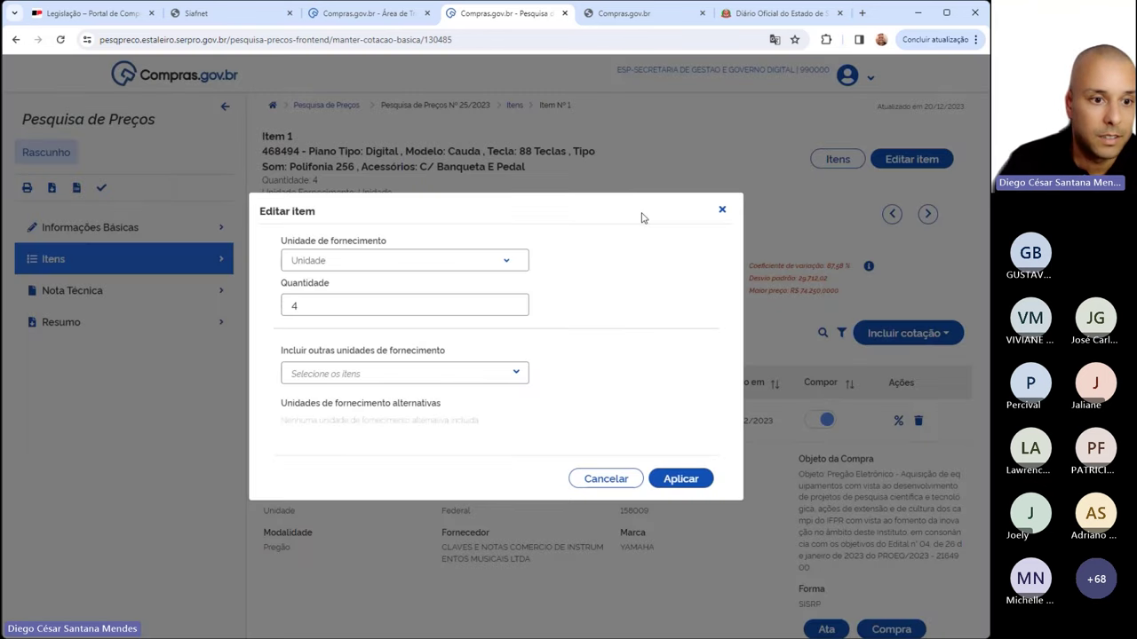
click(604, 479)
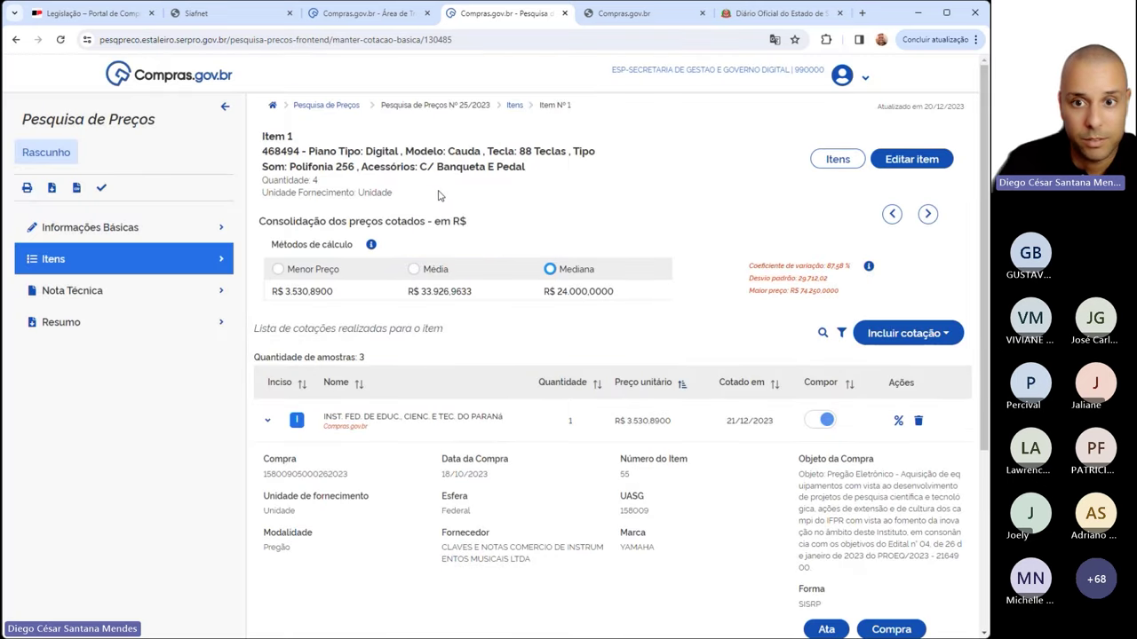
click(840, 335)
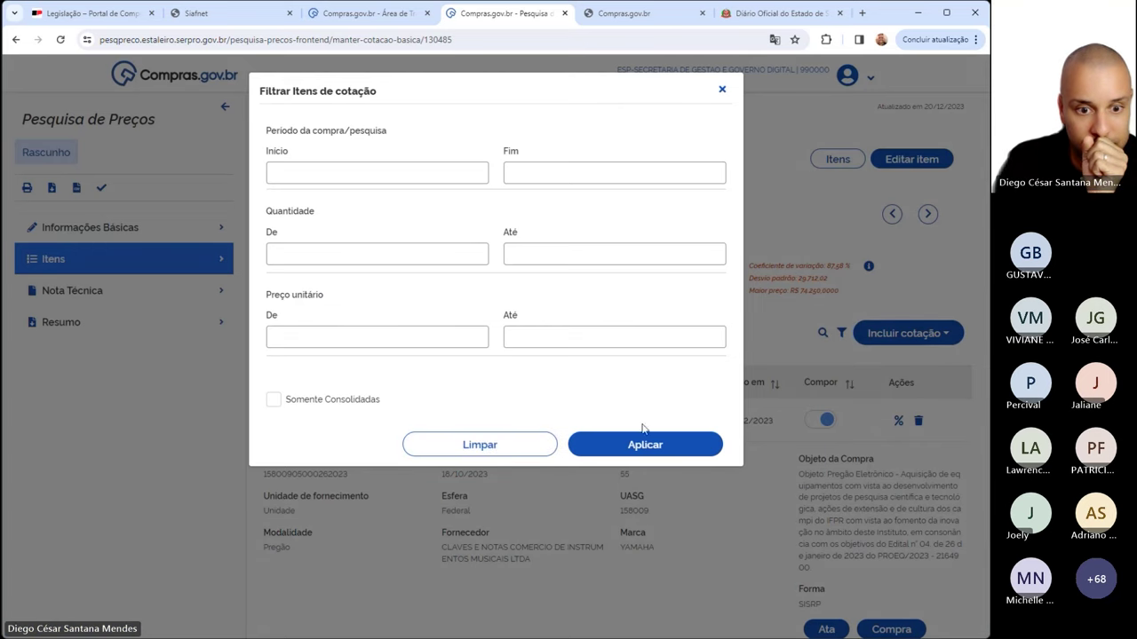
click(722, 90)
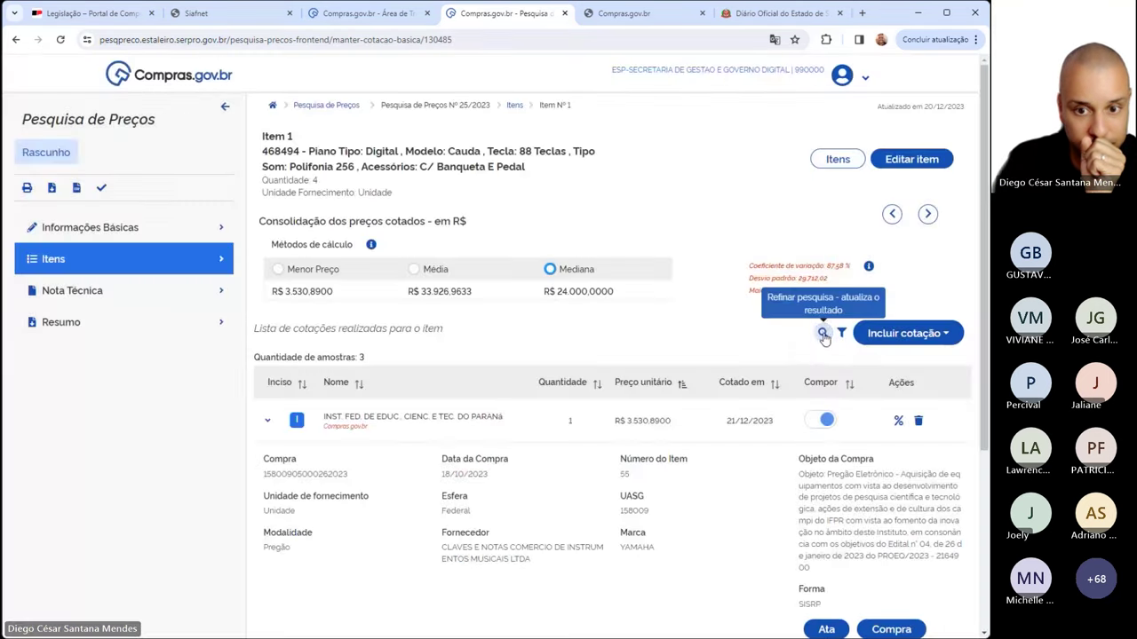
click(823, 333)
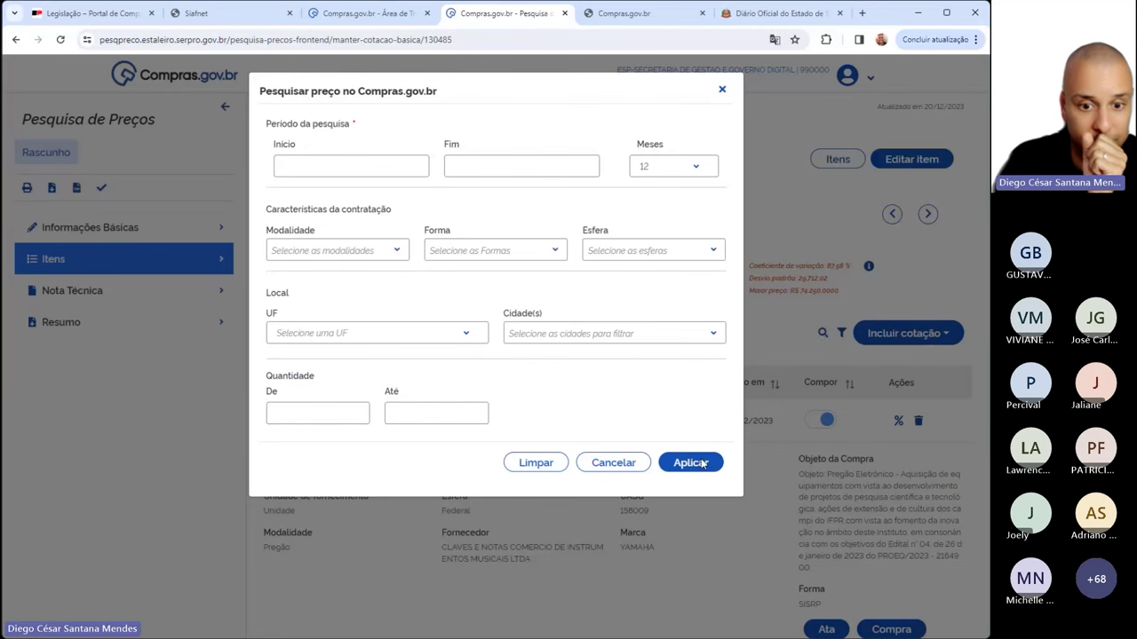
click(612, 462)
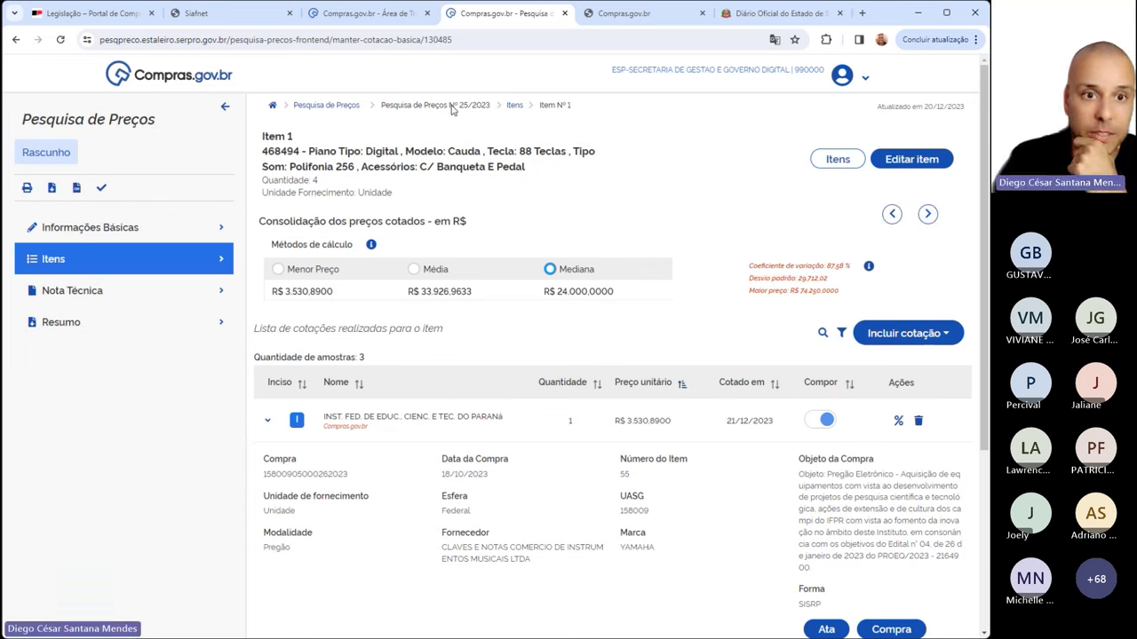
Delete the digital grand piano item 468494 and all its quotes from the research's item list
click(513, 107)
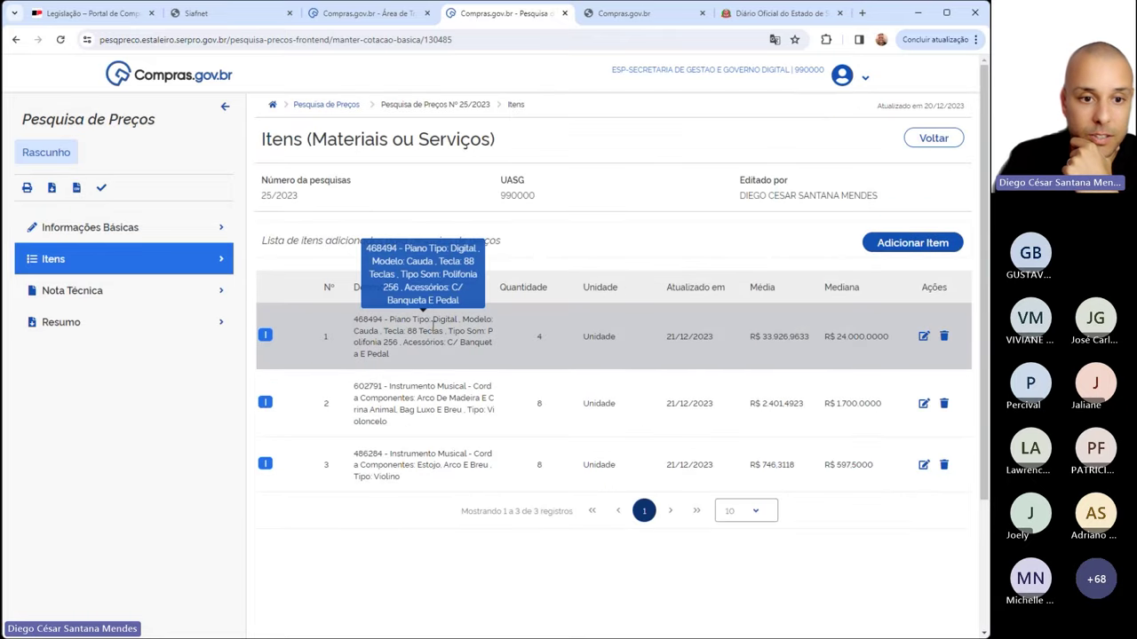
drag(433, 319, 465, 321)
click(482, 344)
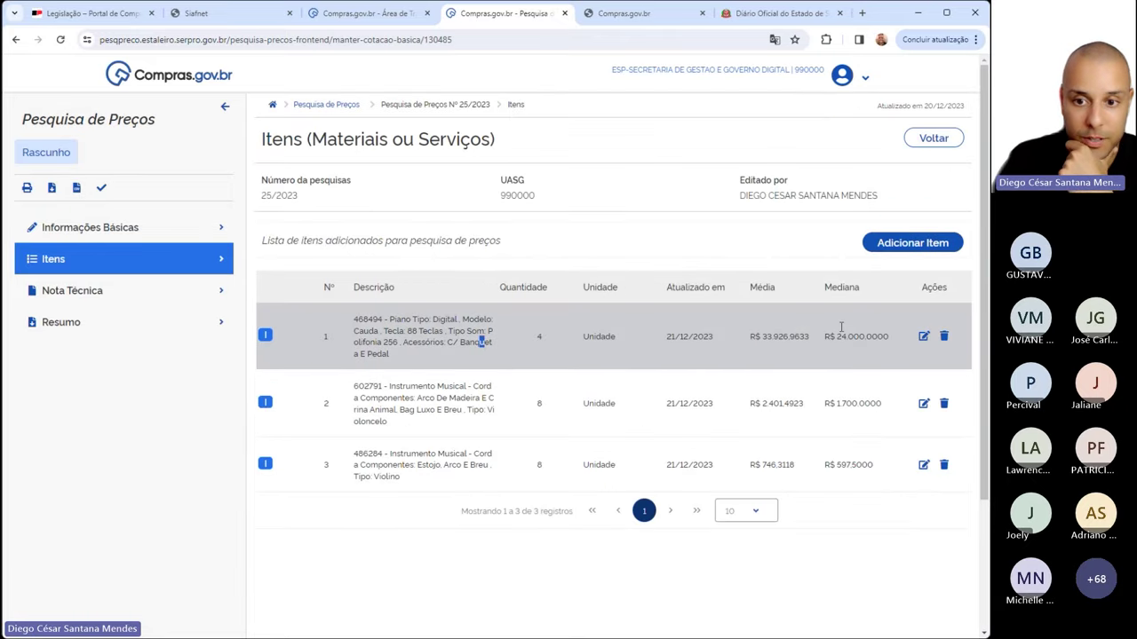
click(943, 336)
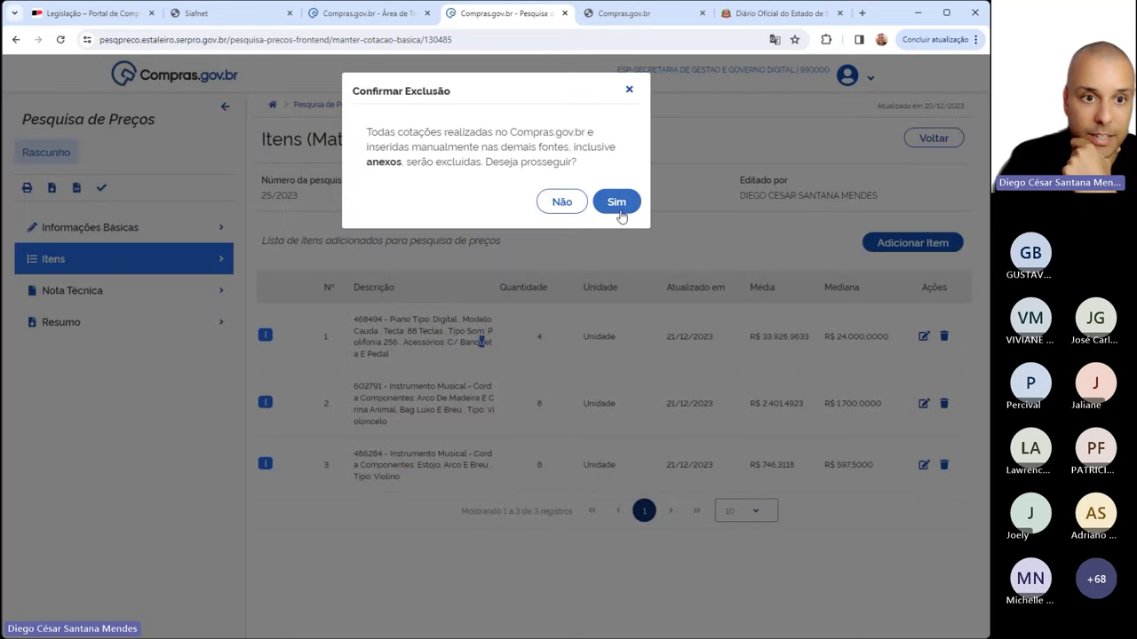
click(619, 213)
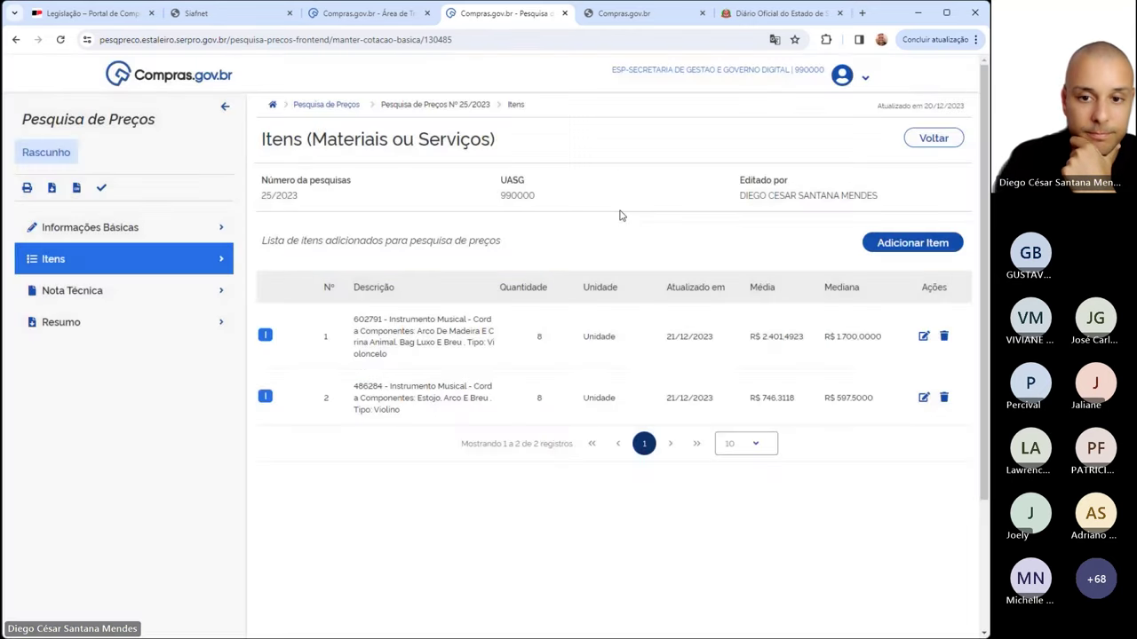
Start adding a new item and search the Compras.gov.br catalogue for the material Piano
click(912, 243)
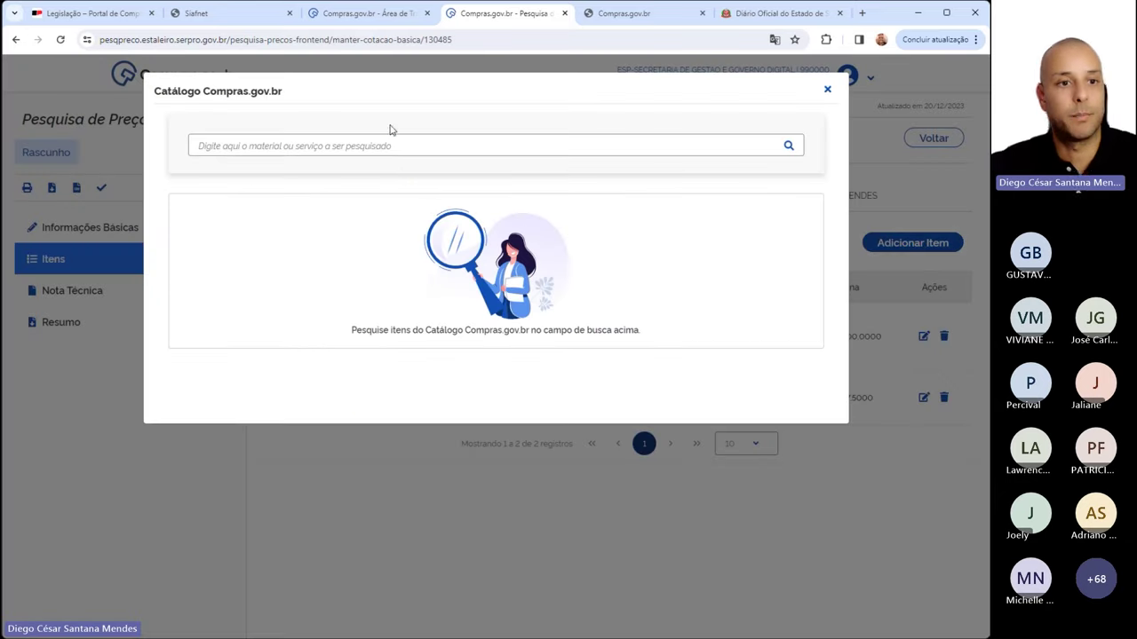
click(392, 135)
text(pia)
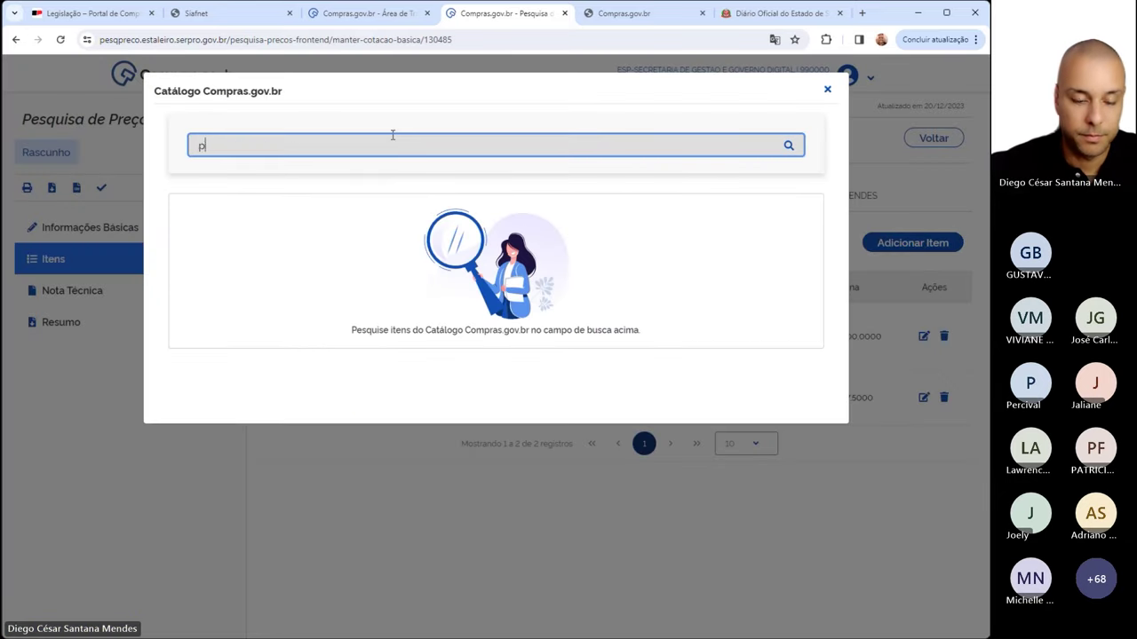
text(no)
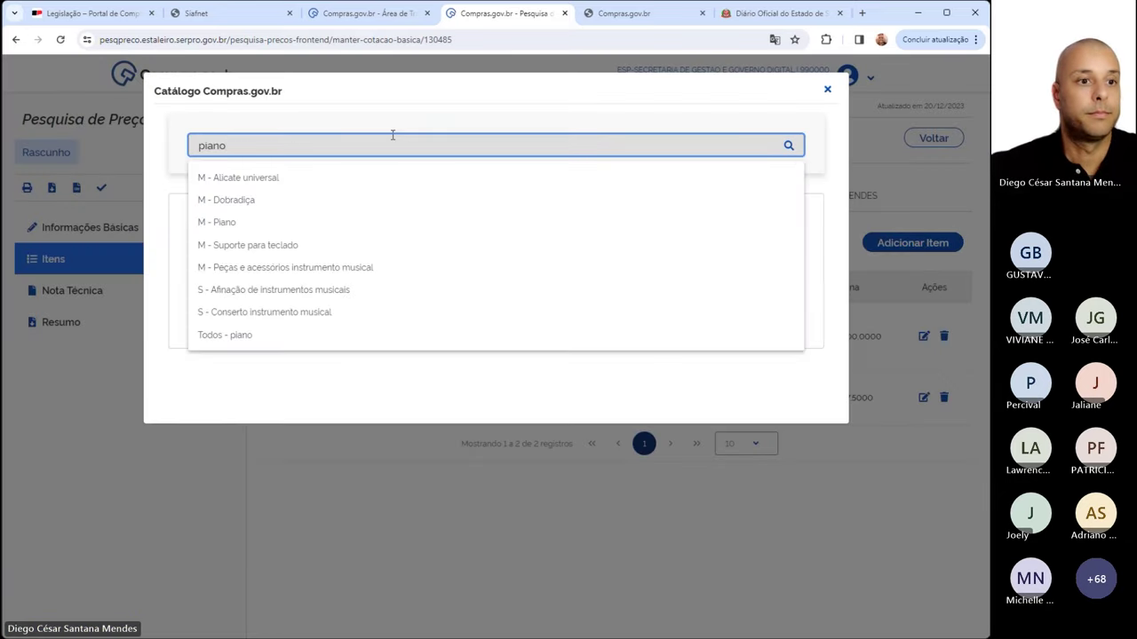
click(224, 224)
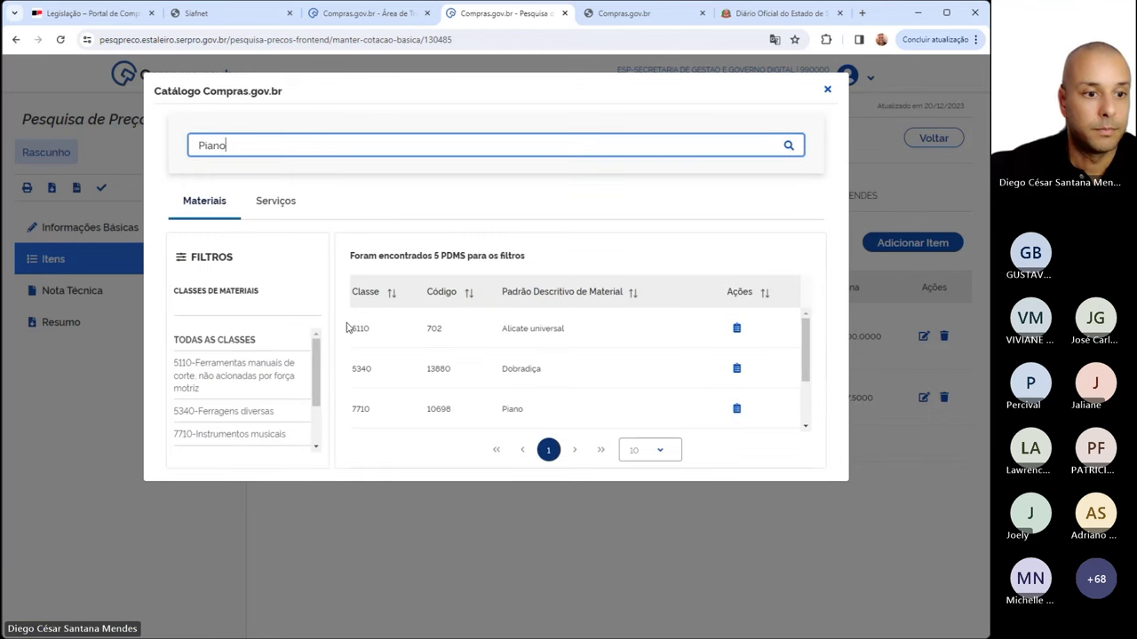
Restrict the results to class 7710-Instrumentos musicais and list the material options for Piano
scroll(303, 350, down, 2)
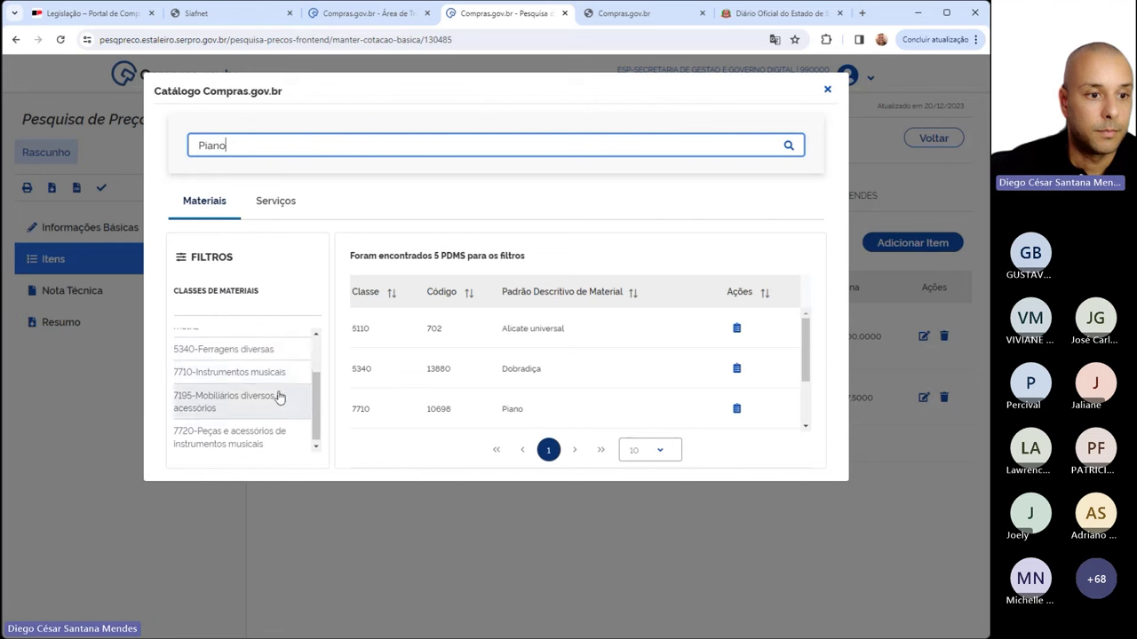
click(245, 375)
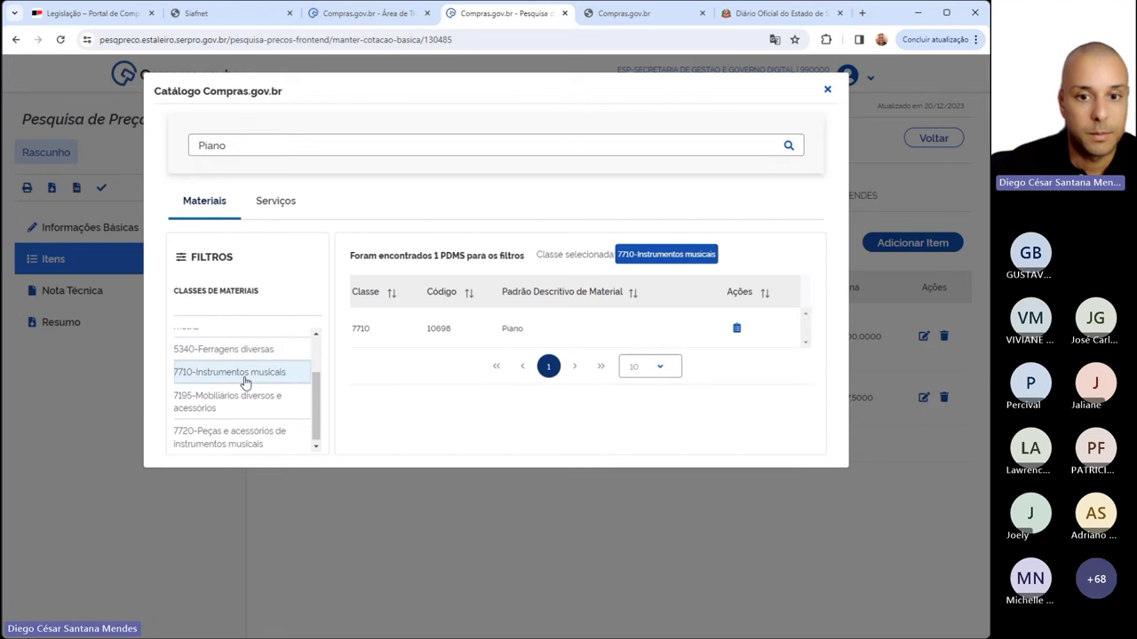
click(736, 328)
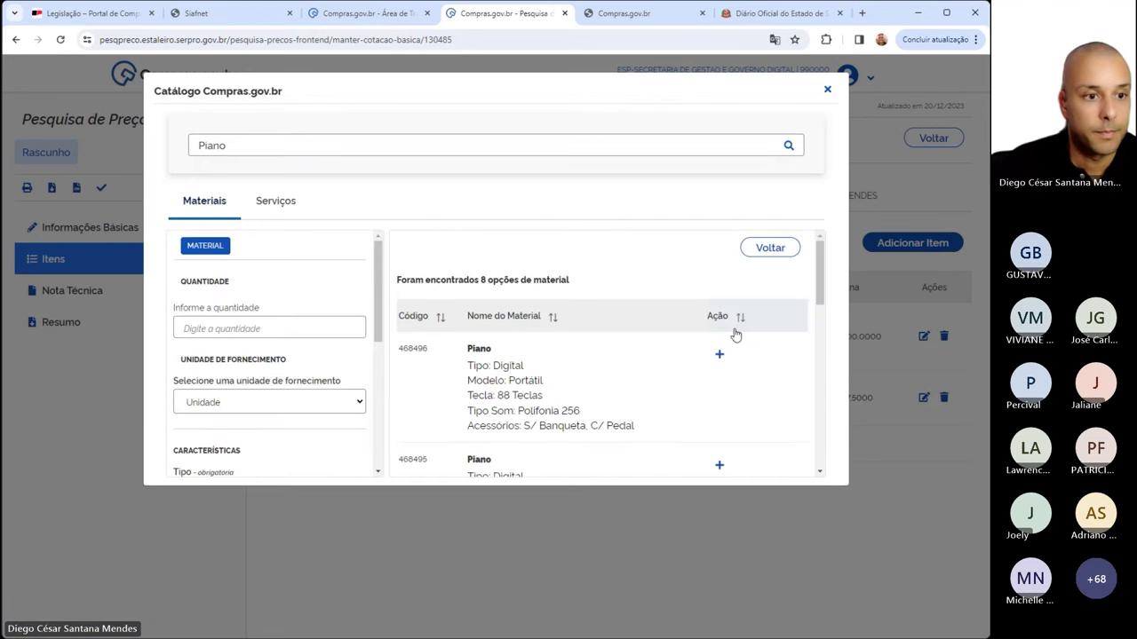
scroll(279, 287, down, 2)
scroll(282, 302, up, 2)
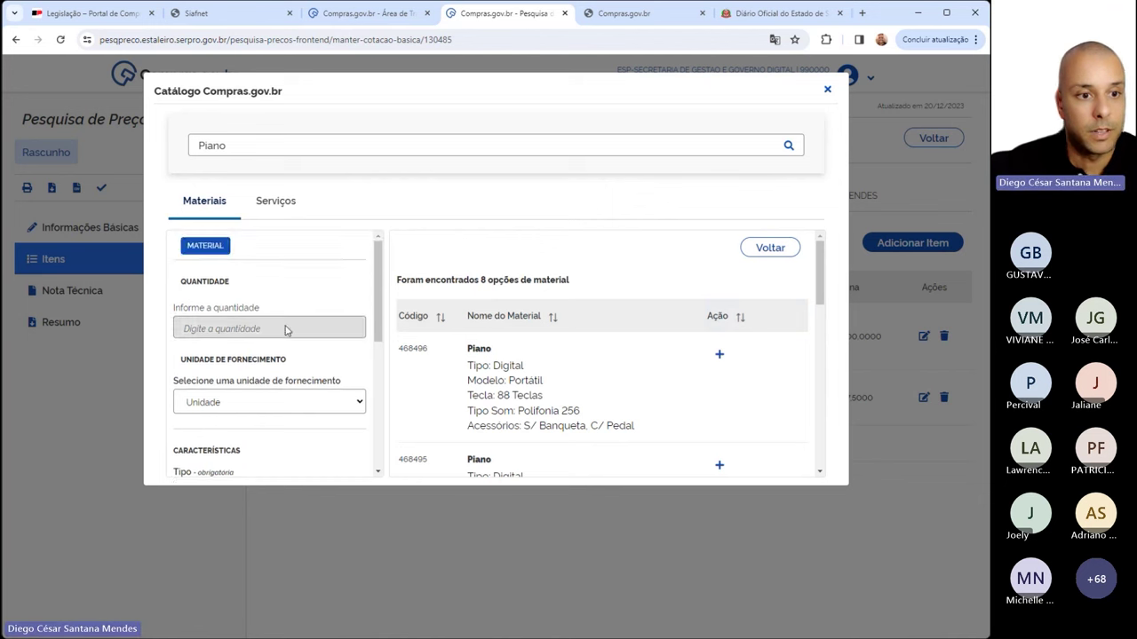
Set the quantity of the new piano item to 4
click(286, 329)
text(4)
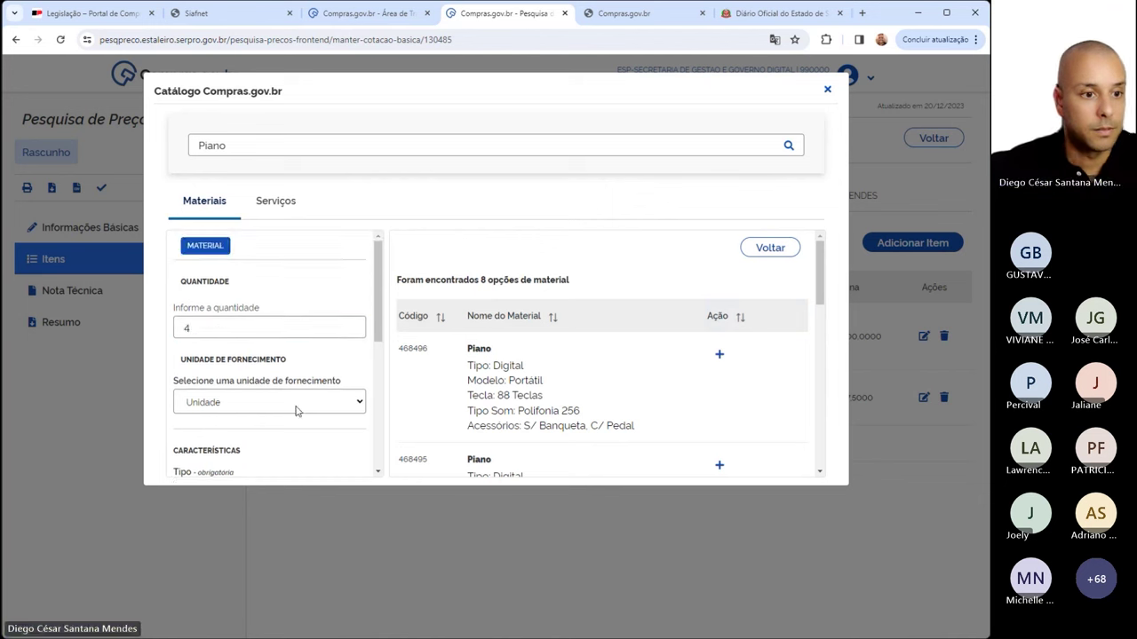
scroll(318, 346, down, 1)
scroll(318, 346, down, 2)
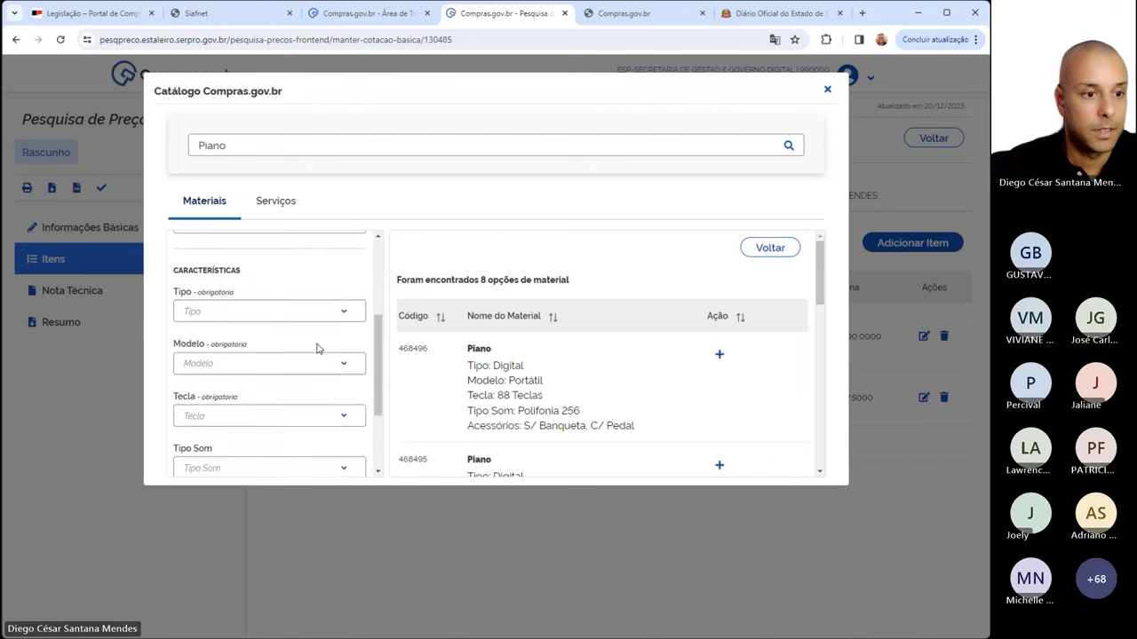
Filter the catalogue's piano options by the characteristic Tipo set to Acústico
click(347, 307)
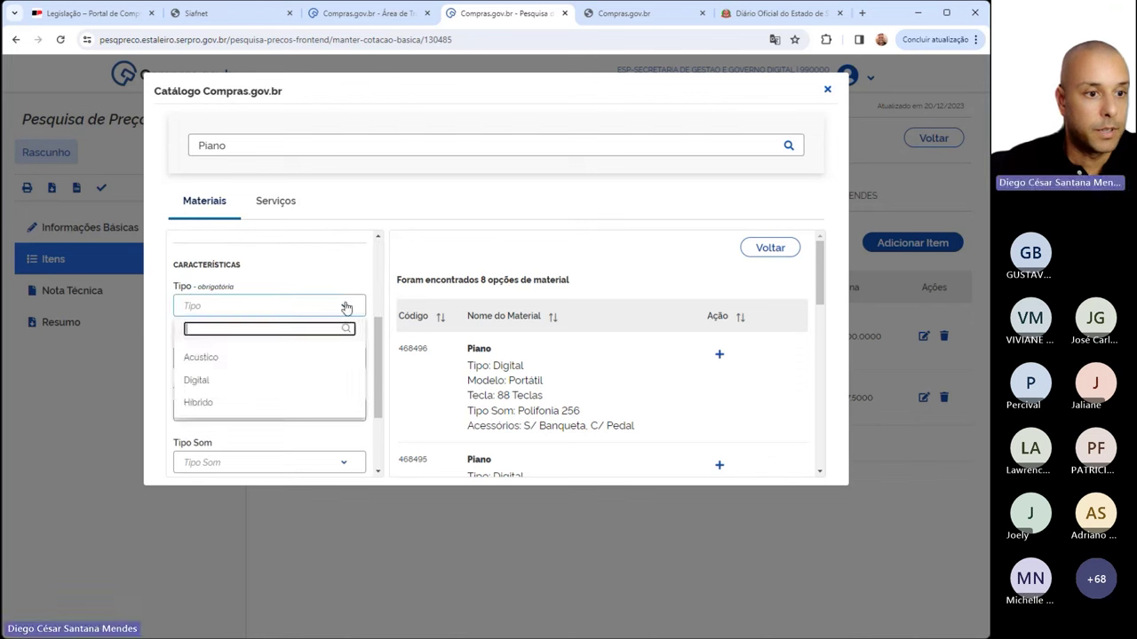
scroll(340, 352, down, 1)
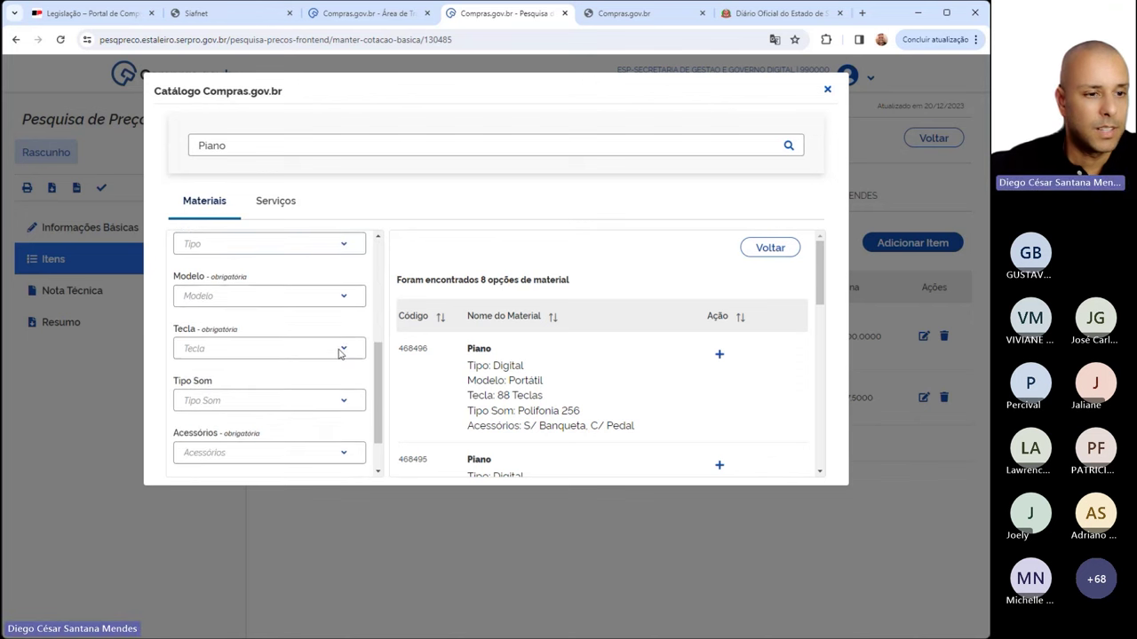
click(344, 246)
key(Down)
key(Return)
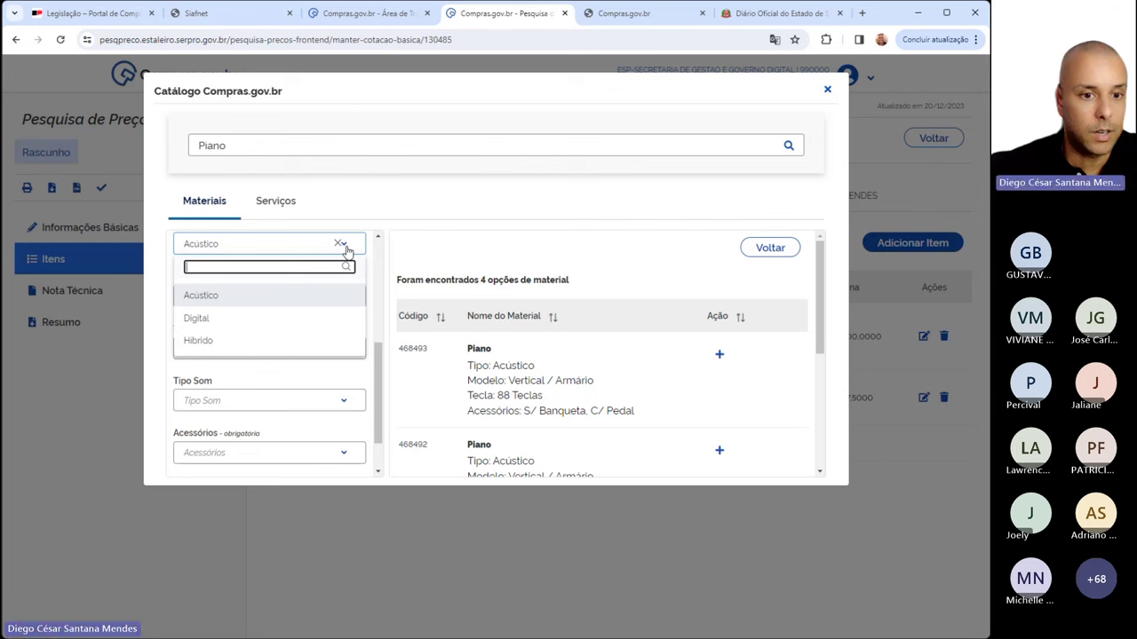
click(344, 297)
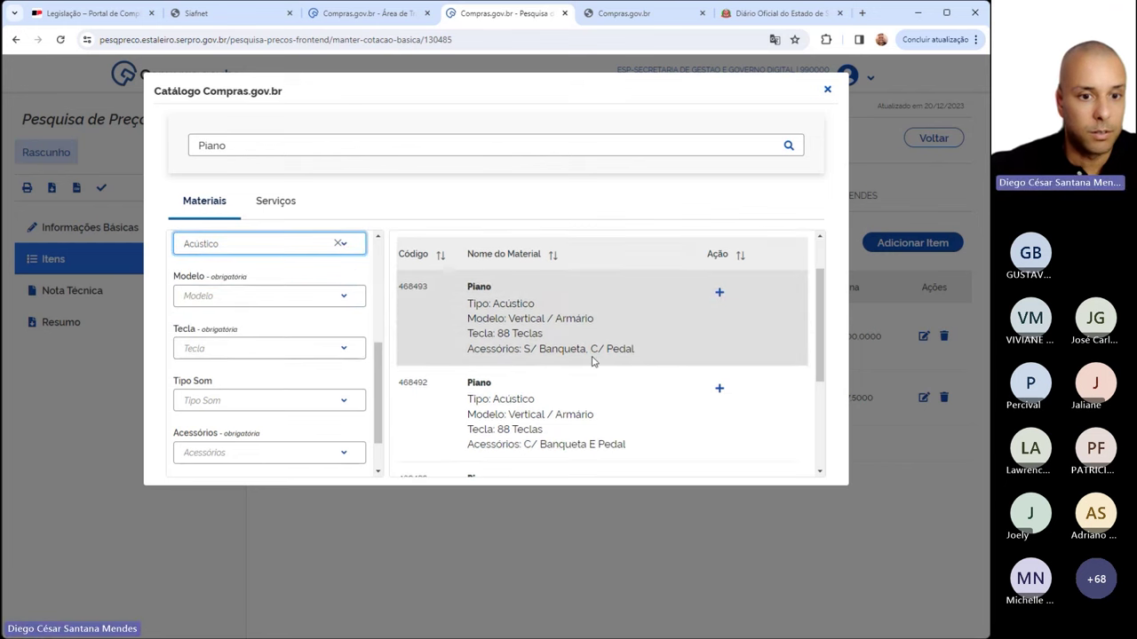
Add material 468488, the acoustic Cauda piano with 88 keys, bench and pedal, to the price research
scroll(587, 358, down, 1)
scroll(630, 334, down, 2)
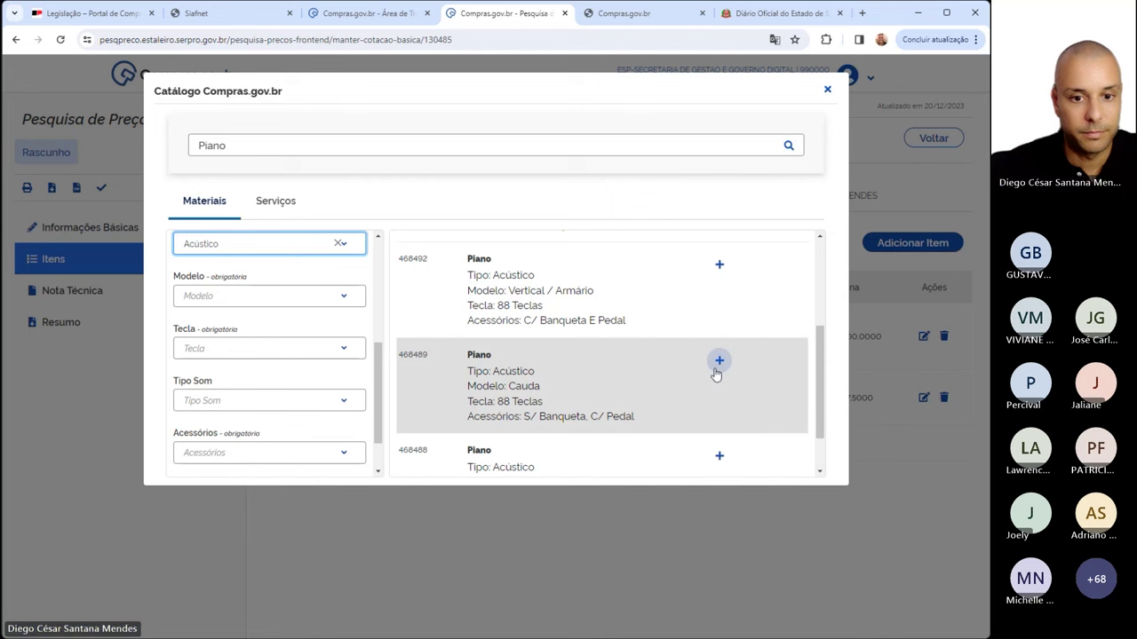
scroll(595, 382, down, 1)
scroll(595, 381, down, 1)
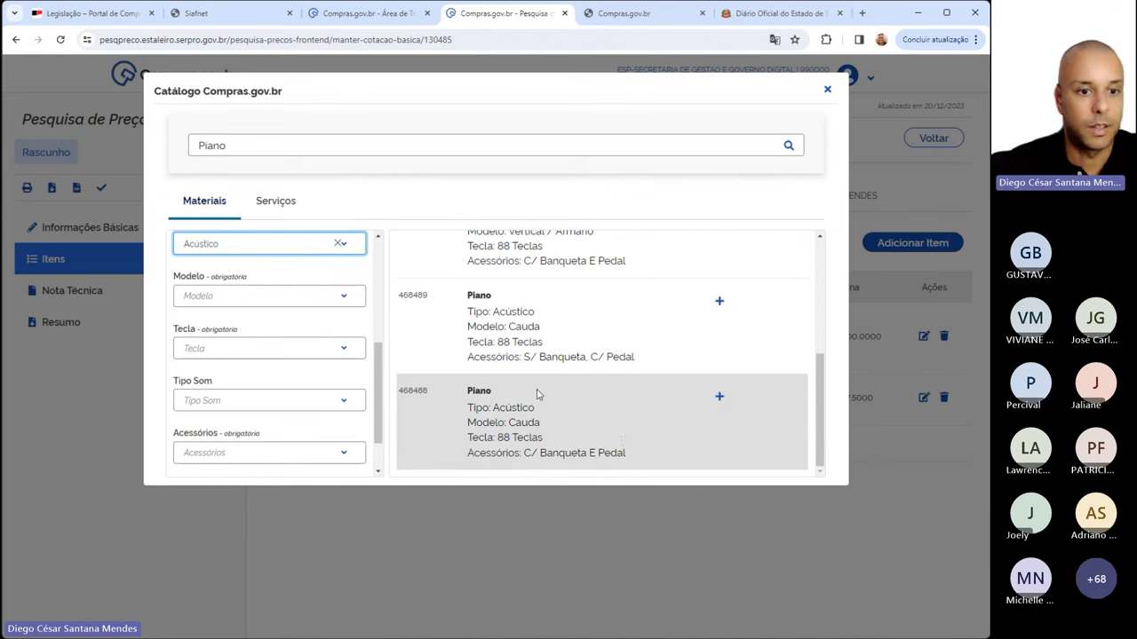
scroll(666, 408, up, 1)
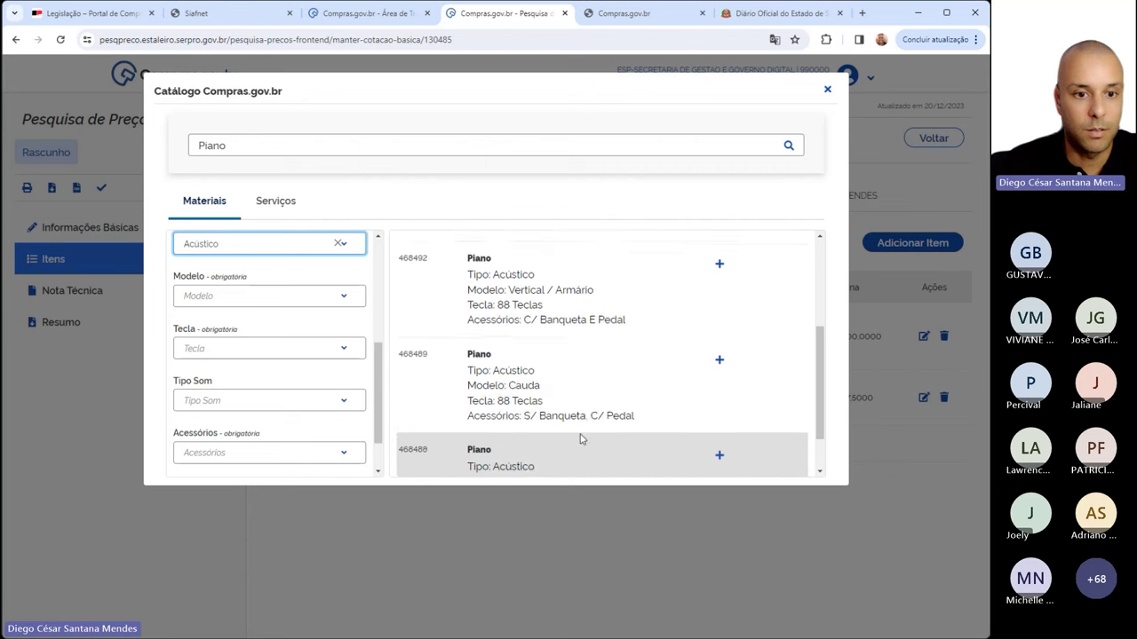
scroll(613, 442, down, 1)
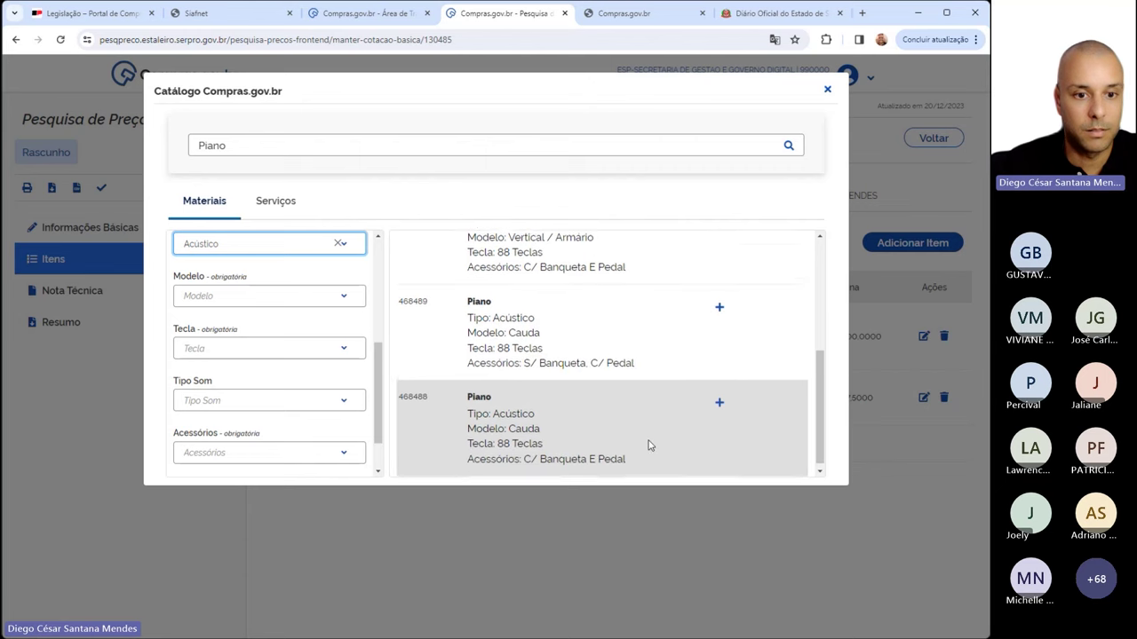
click(720, 397)
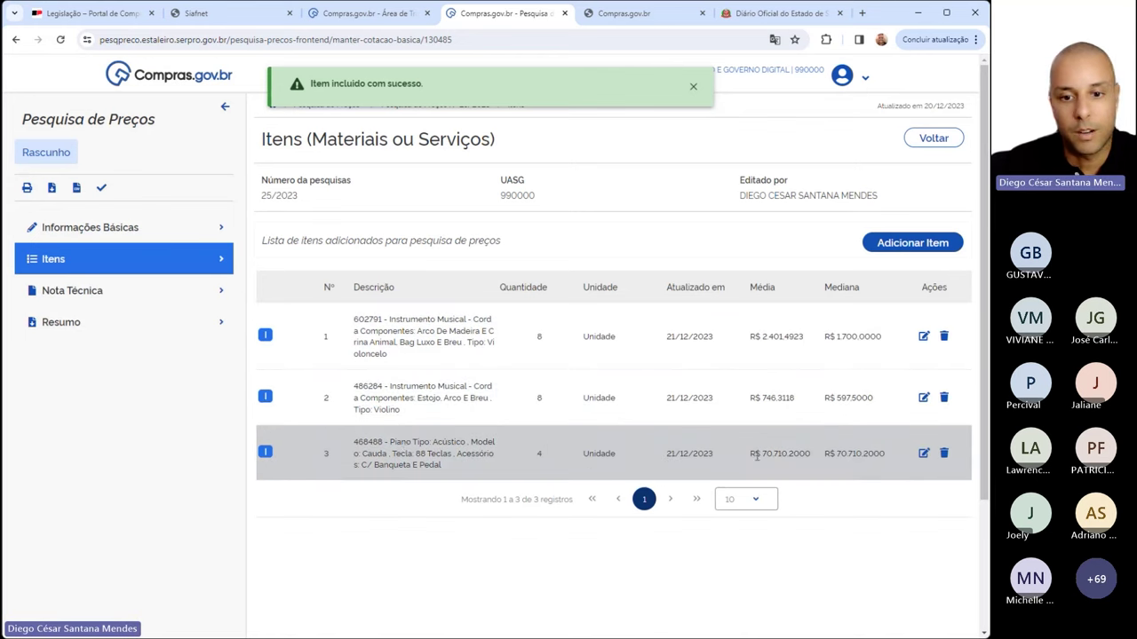
Examine the new piano item's average and median, then open its quotes and check the coefficient of variation
drag(756, 456, 727, 455)
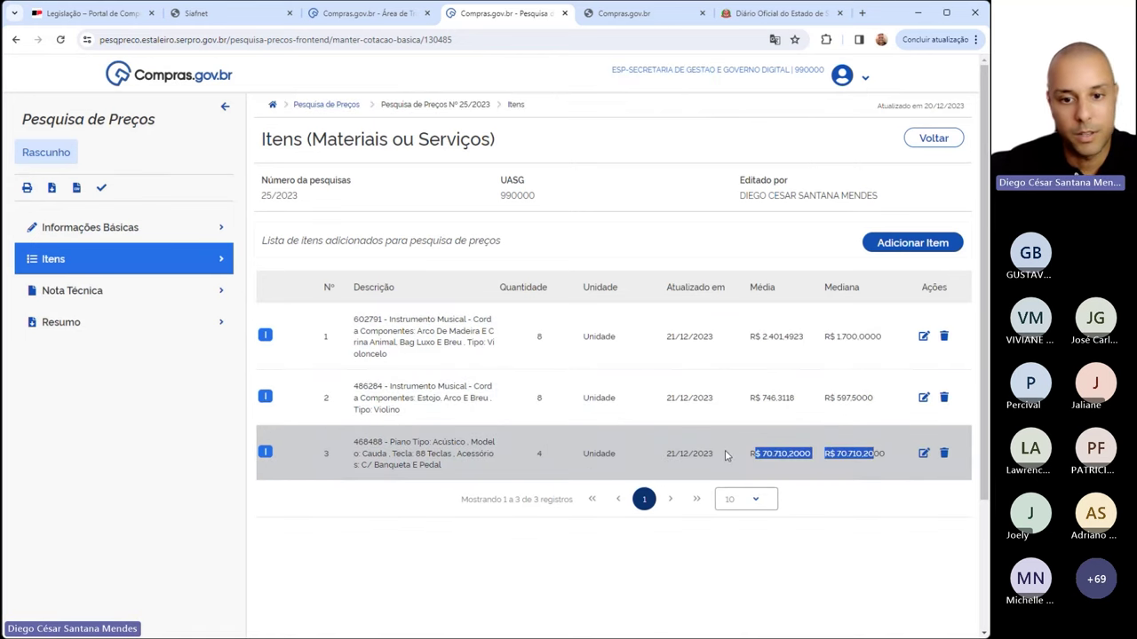
click(374, 454)
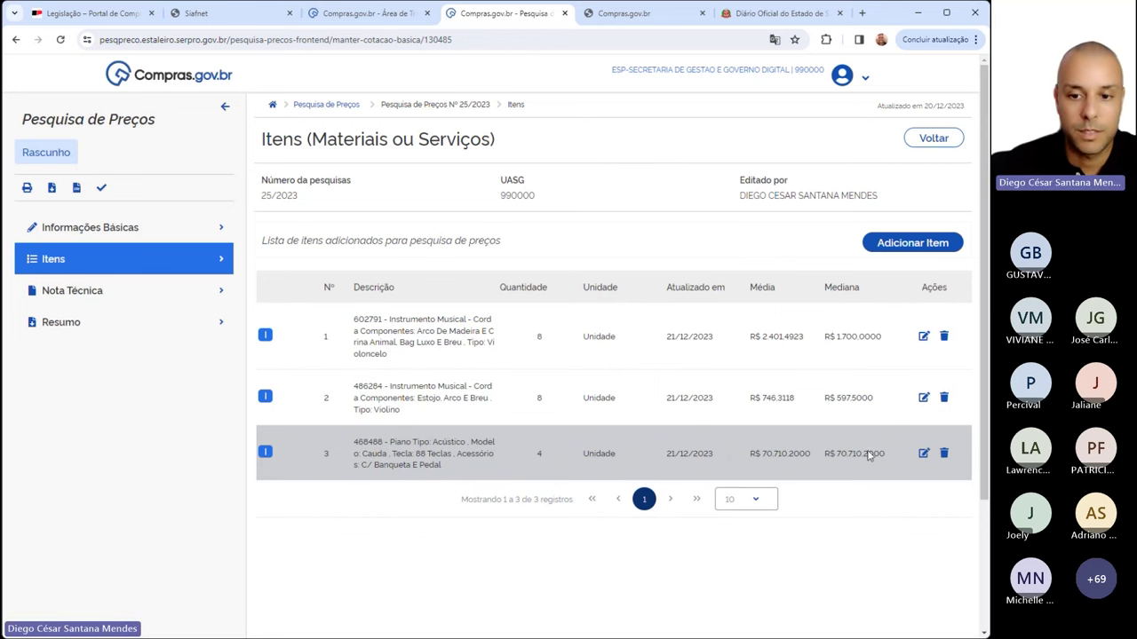
click(923, 453)
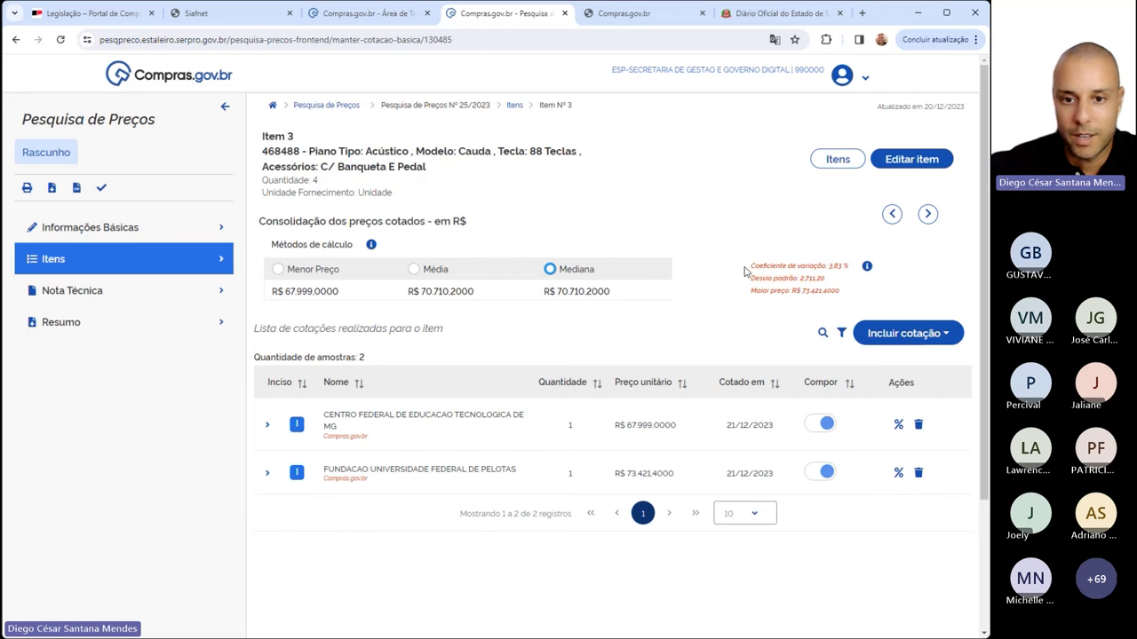
drag(744, 271, 830, 265)
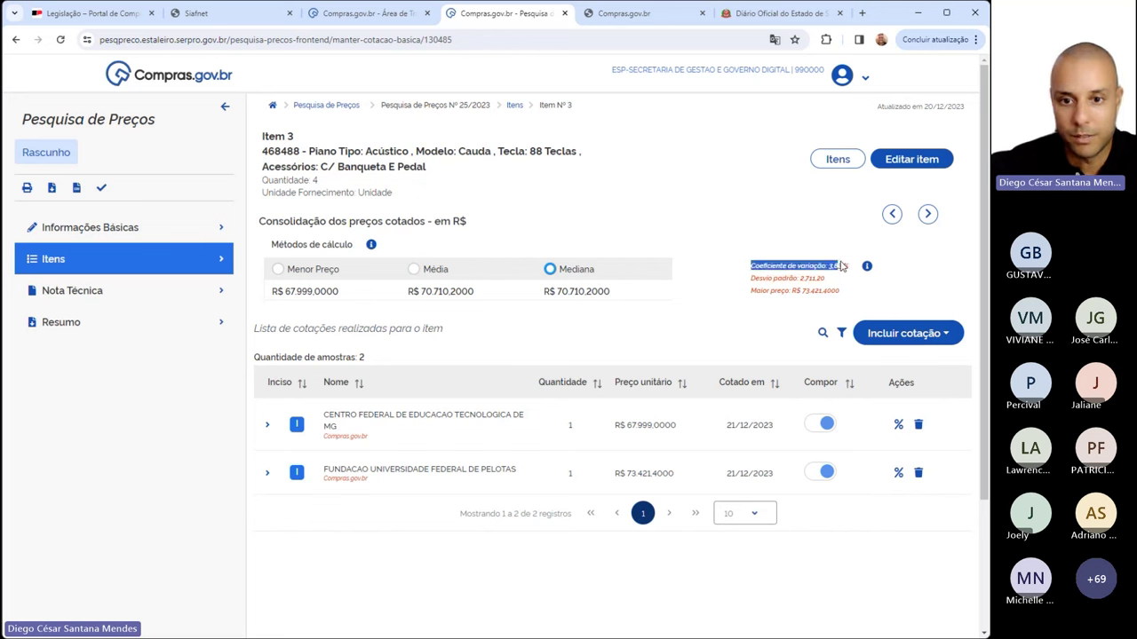
click(838, 270)
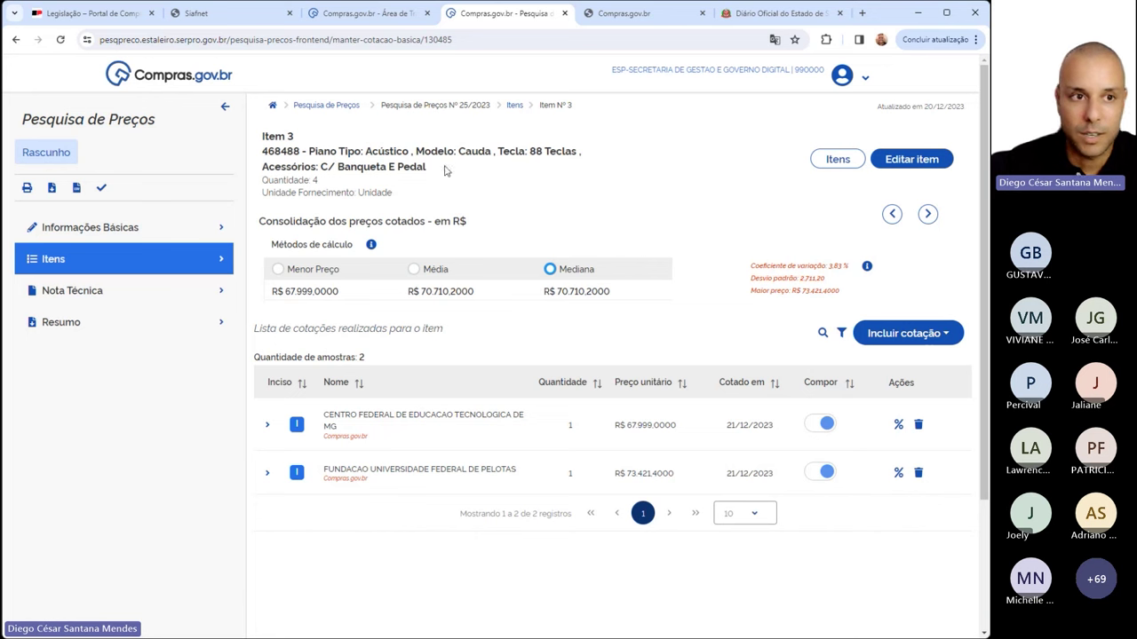
Switch to the Diário Oficial decree and review Artigo 3º, highlighting items I and IV and the specialized websites option in item III
click(734, 20)
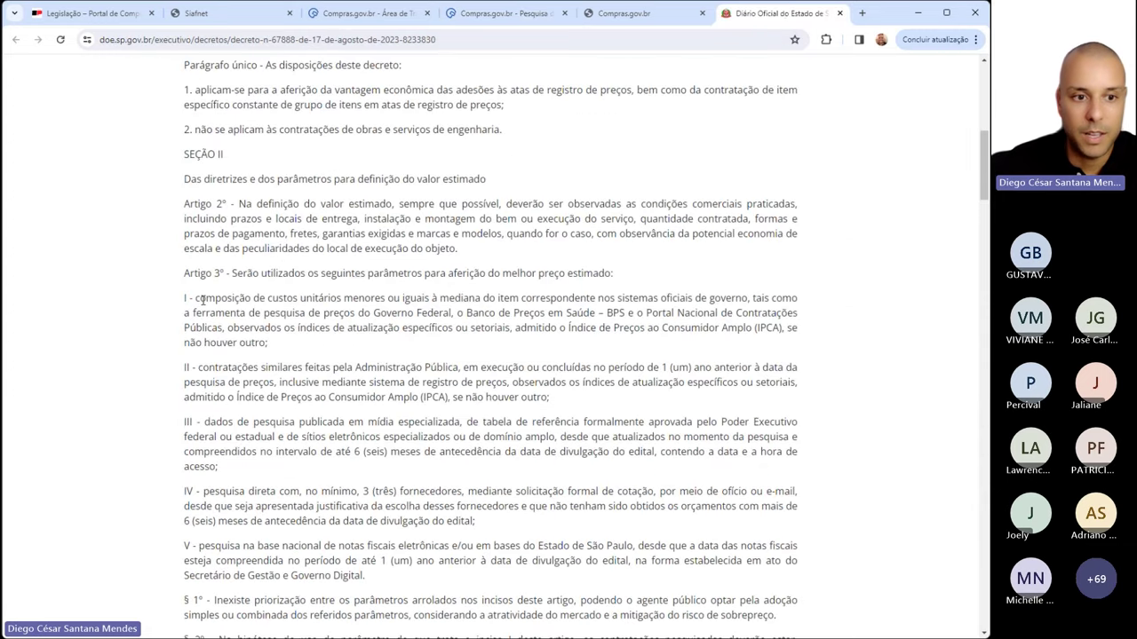
drag(194, 299, 279, 343)
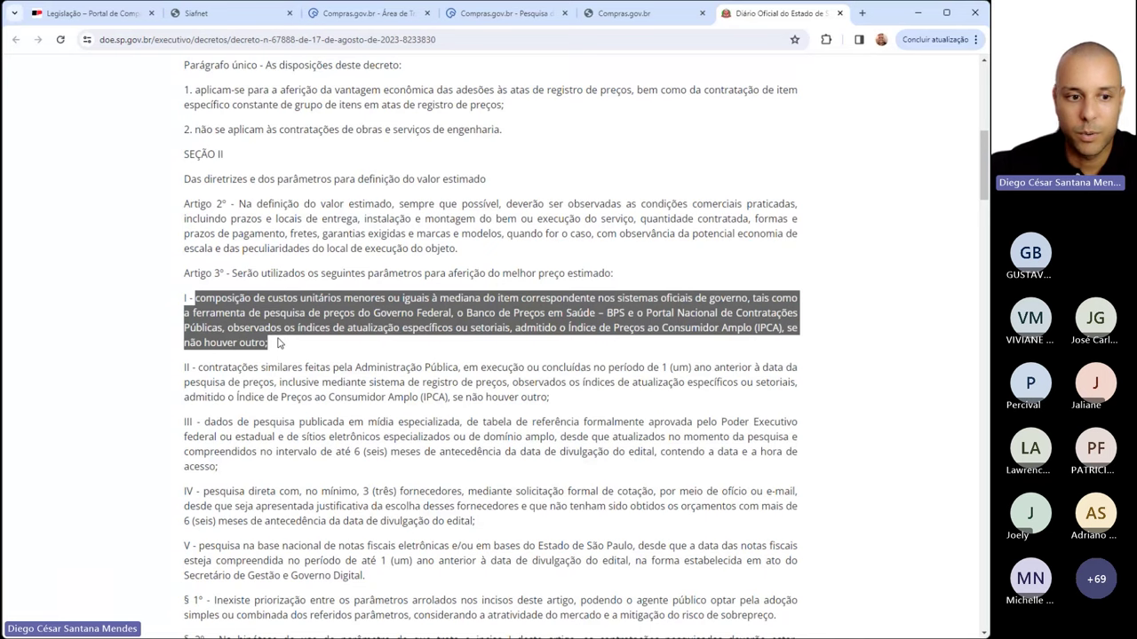
scroll(278, 343, down, 1)
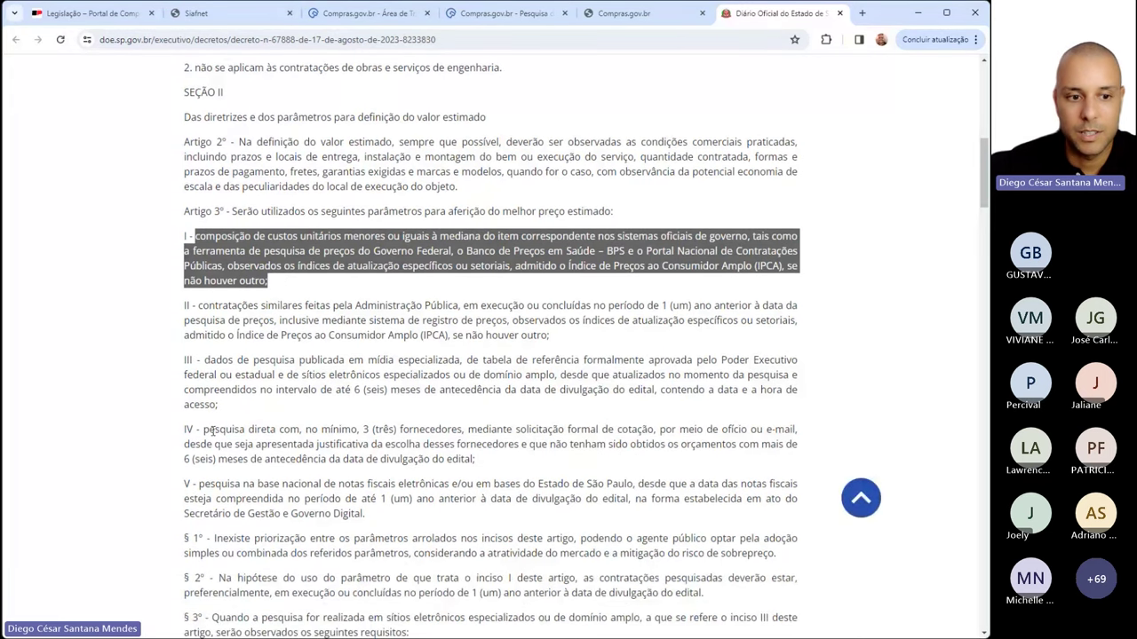
drag(203, 431, 476, 432)
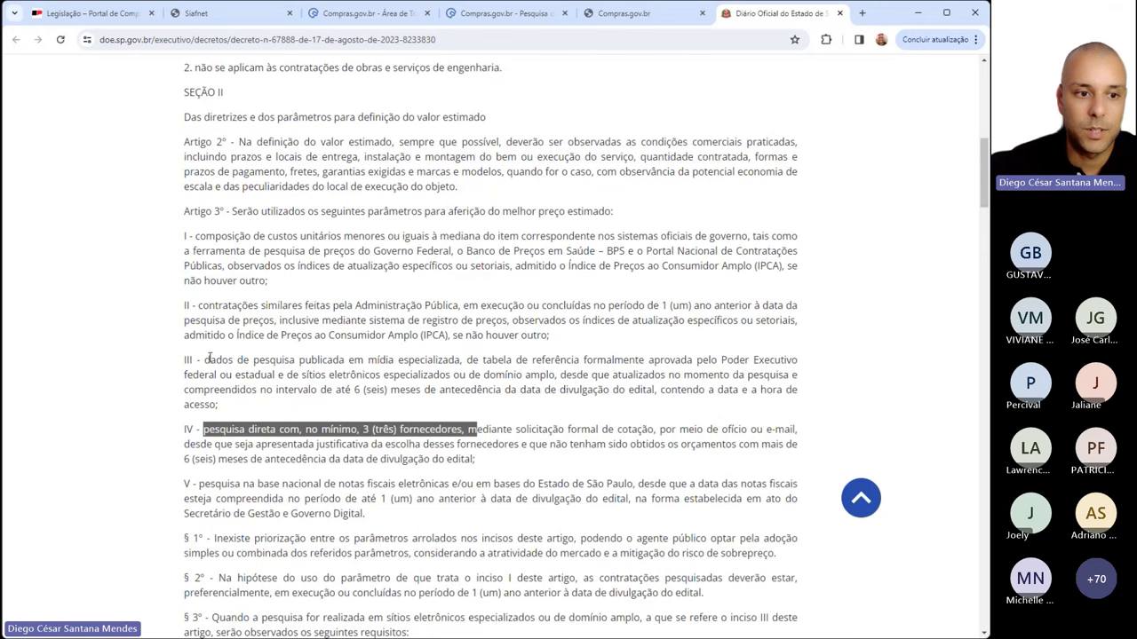
drag(210, 359, 479, 361)
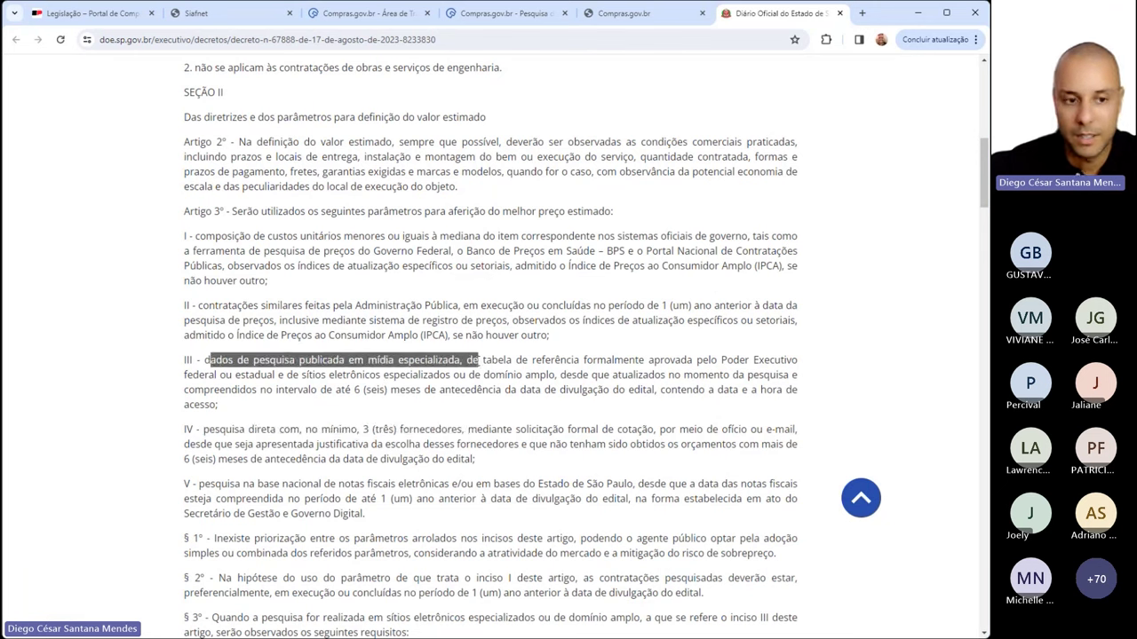
drag(301, 375, 452, 375)
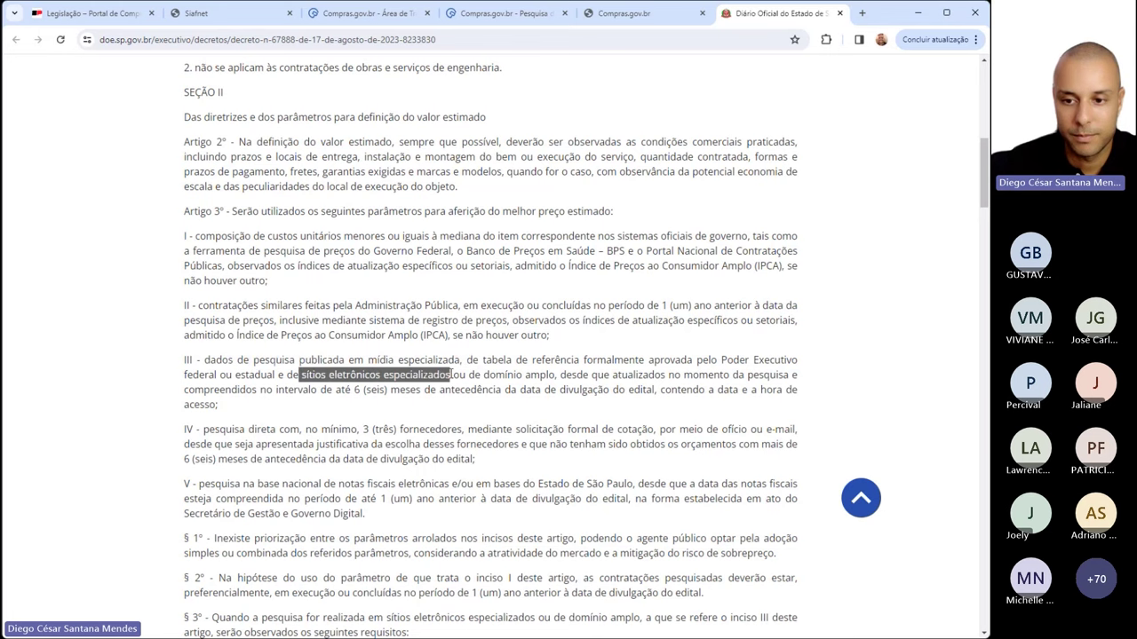
scroll(472, 371, down, 2)
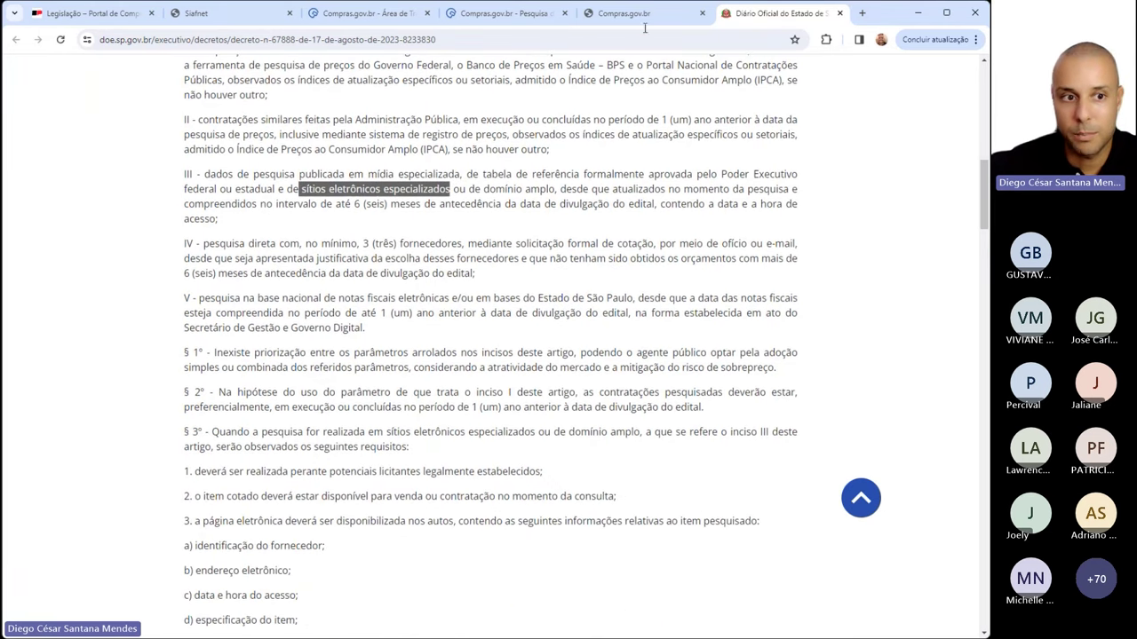
click(297, 194)
drag(296, 192, 449, 187)
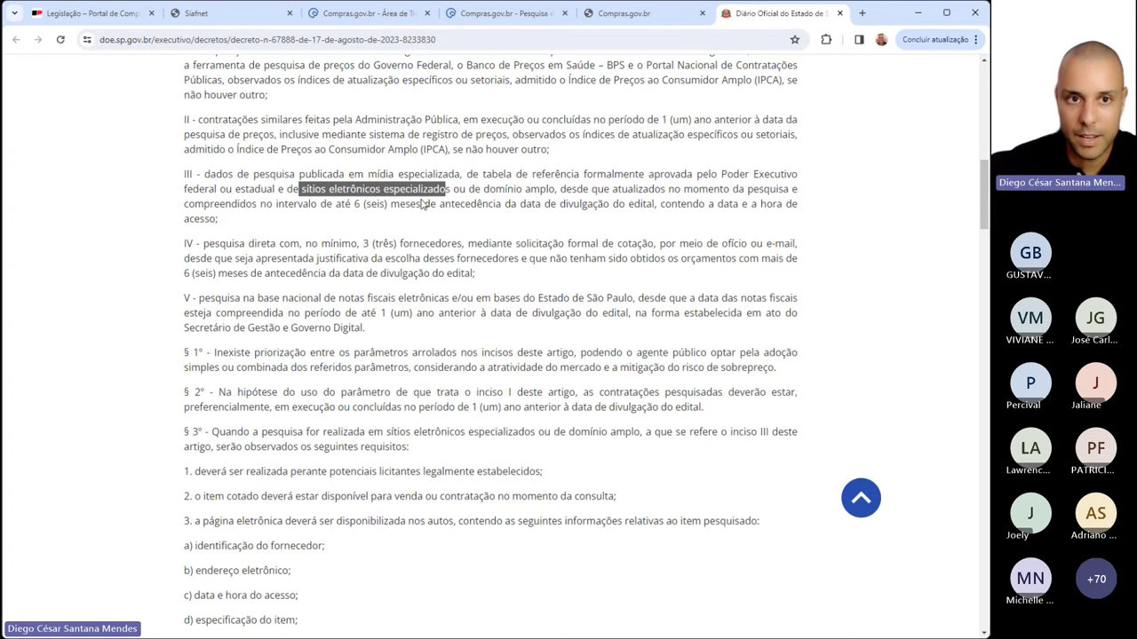
Return briefly to the piano item's quotes, then search Google in a new tab for "piano de cauda acustico 88 teclas"
click(501, 24)
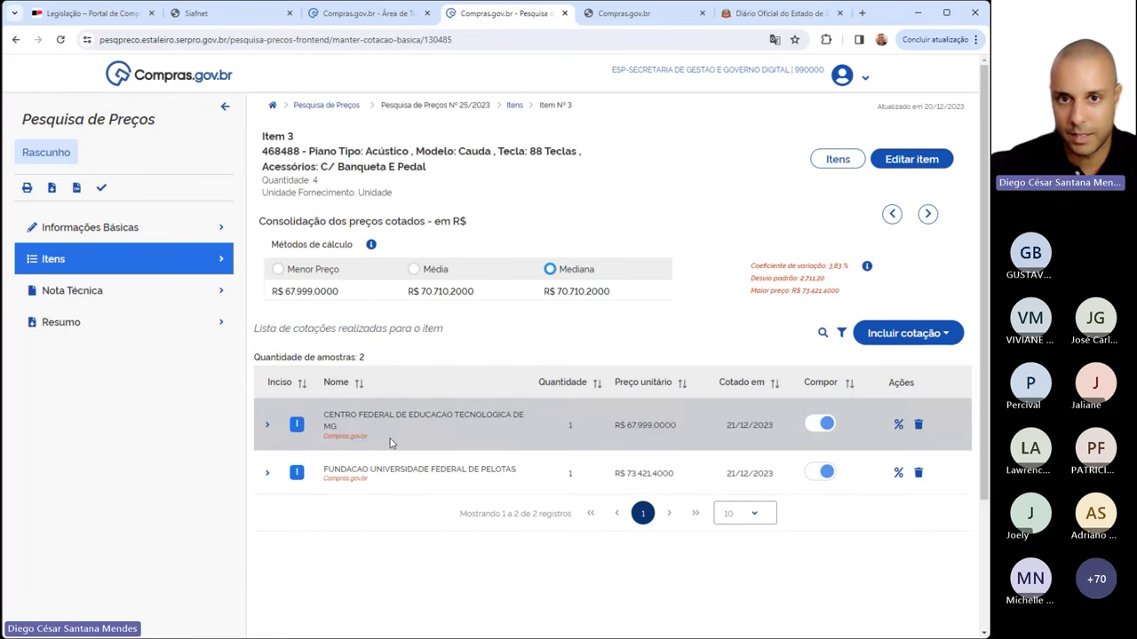
click(863, 14)
click(864, 16)
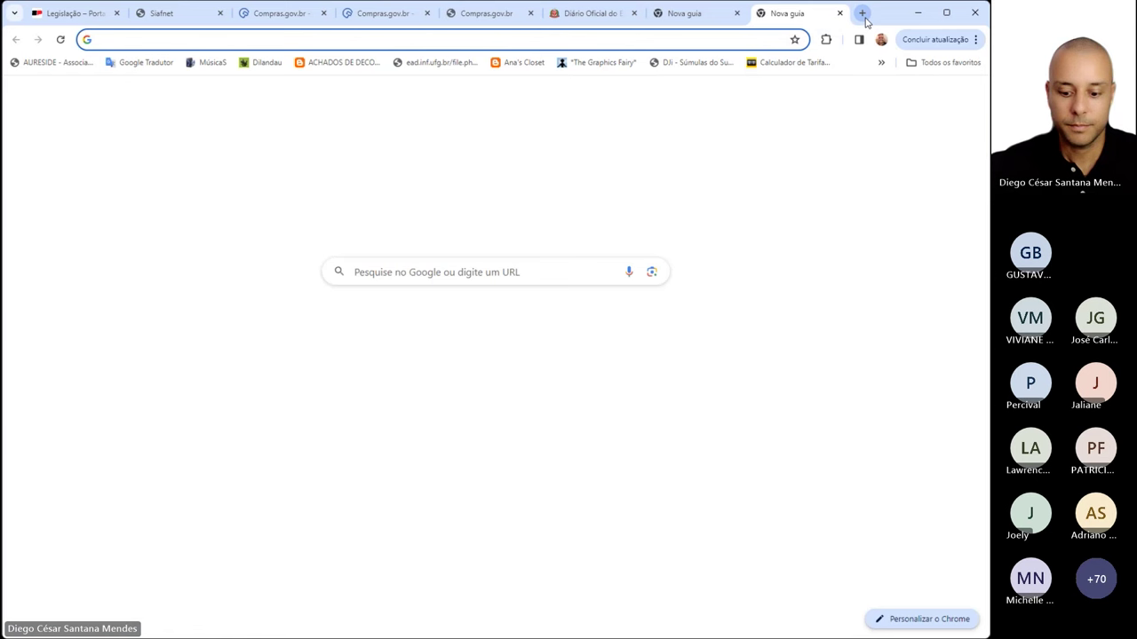
text(piano d)
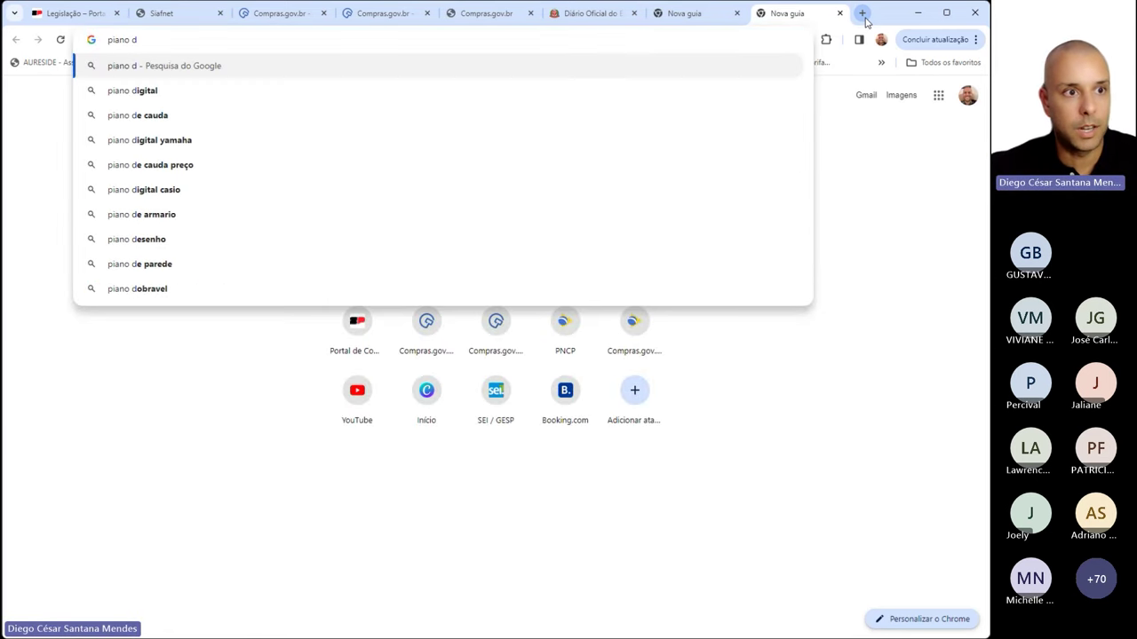
text(e cai)
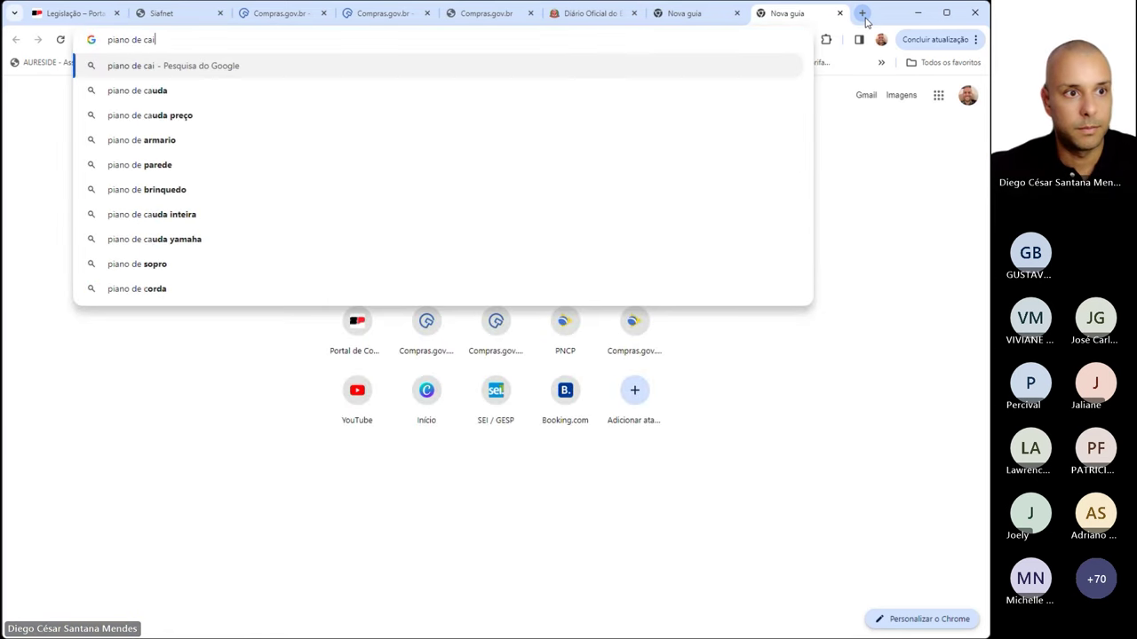
key(BackSpace)
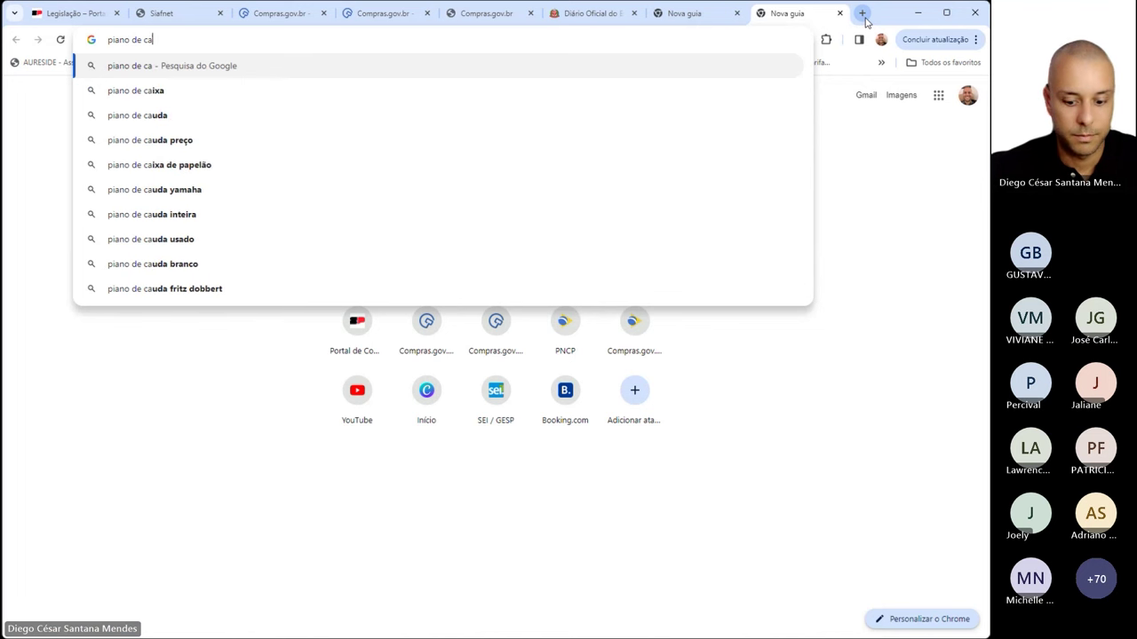
text(uda acusti)
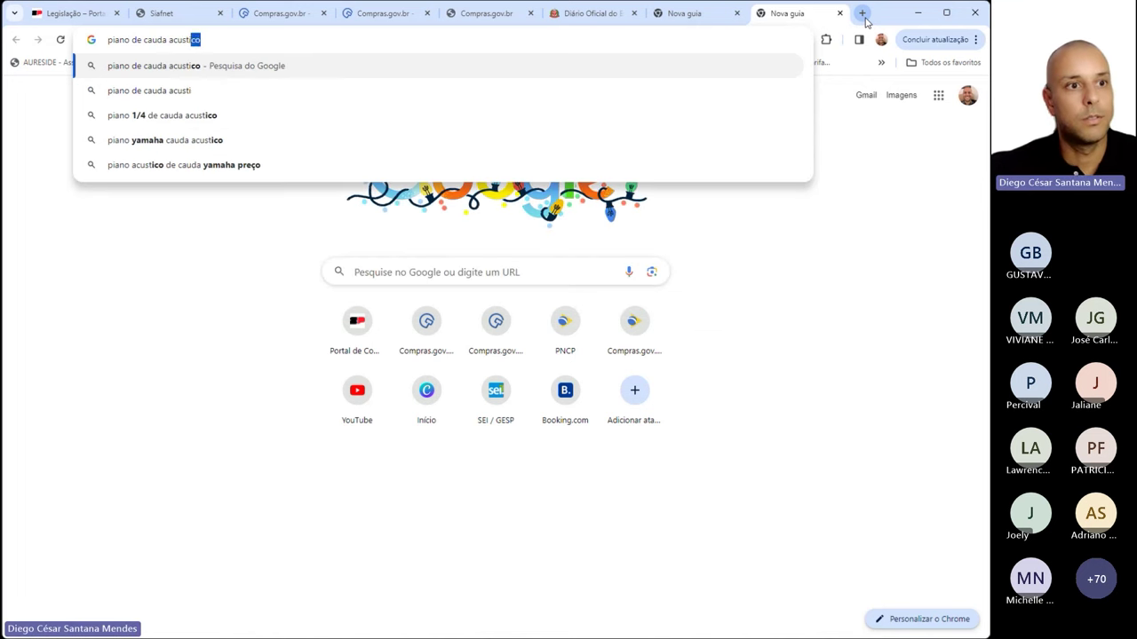
text(co 88 teclas)
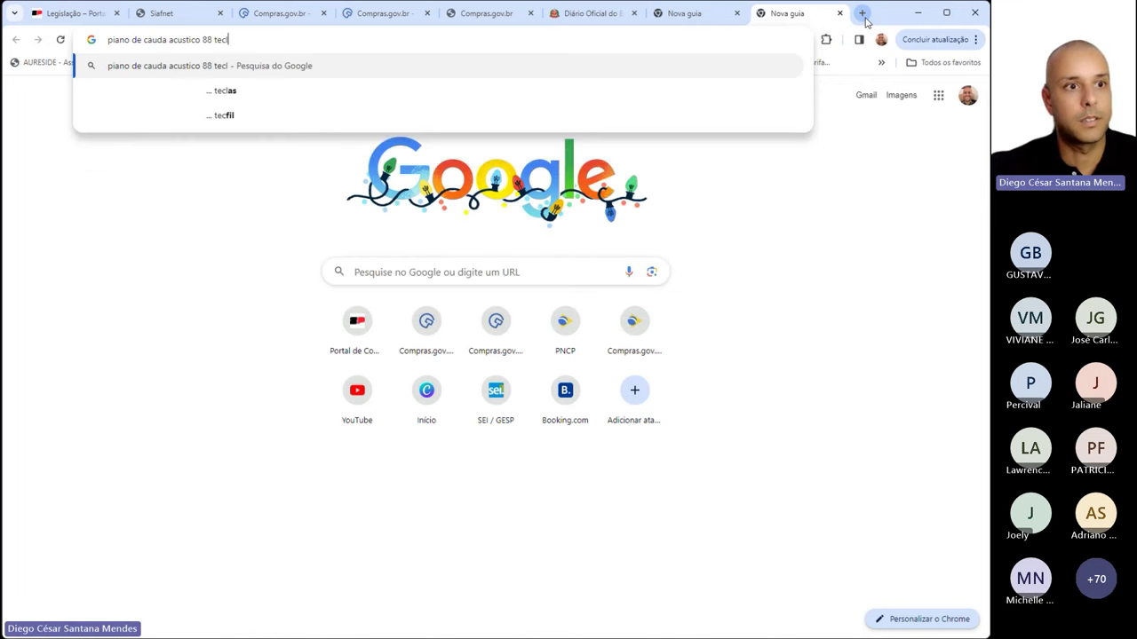
key(Return)
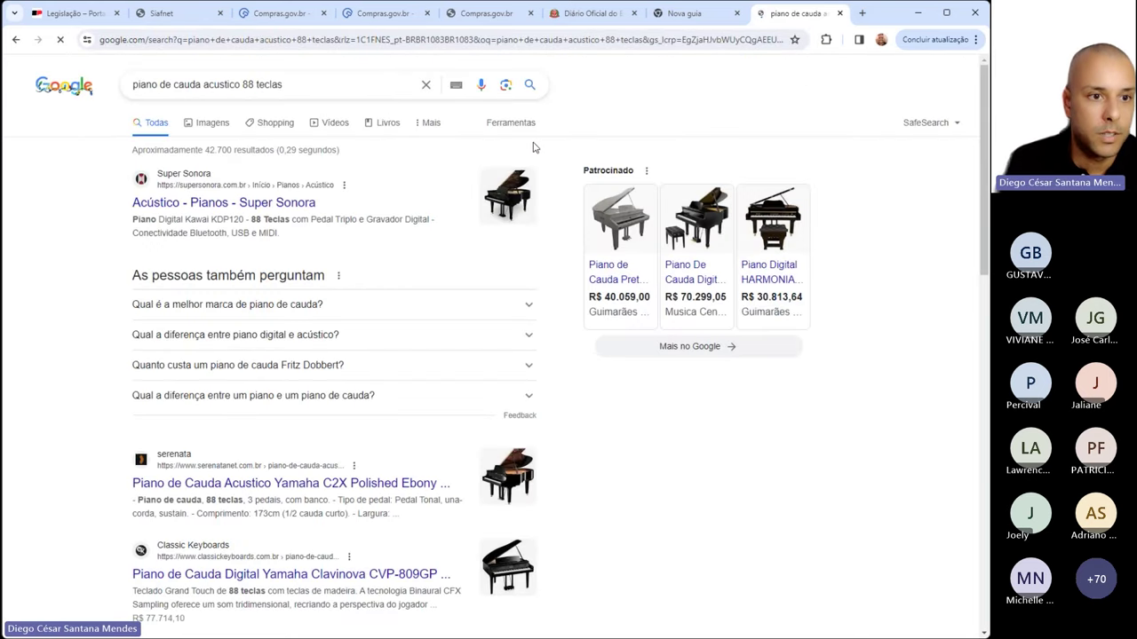
Browse Super Sonora's acoustic pianos and open the product page of the Ritmüller R9 grand piano
click(537, 203)
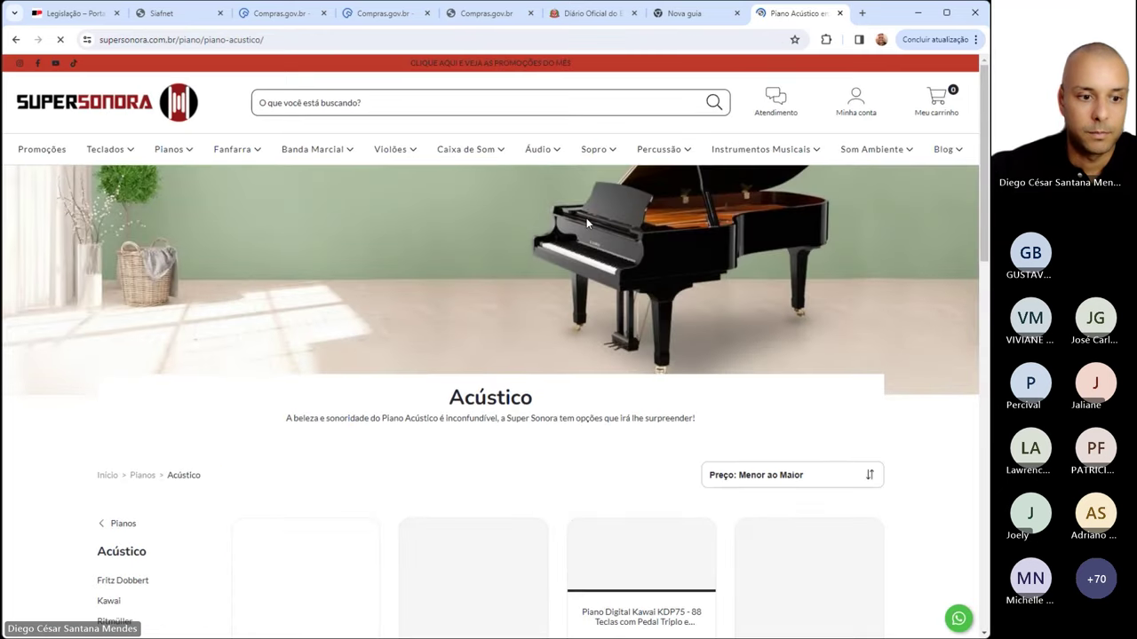
scroll(568, 220, down, 3)
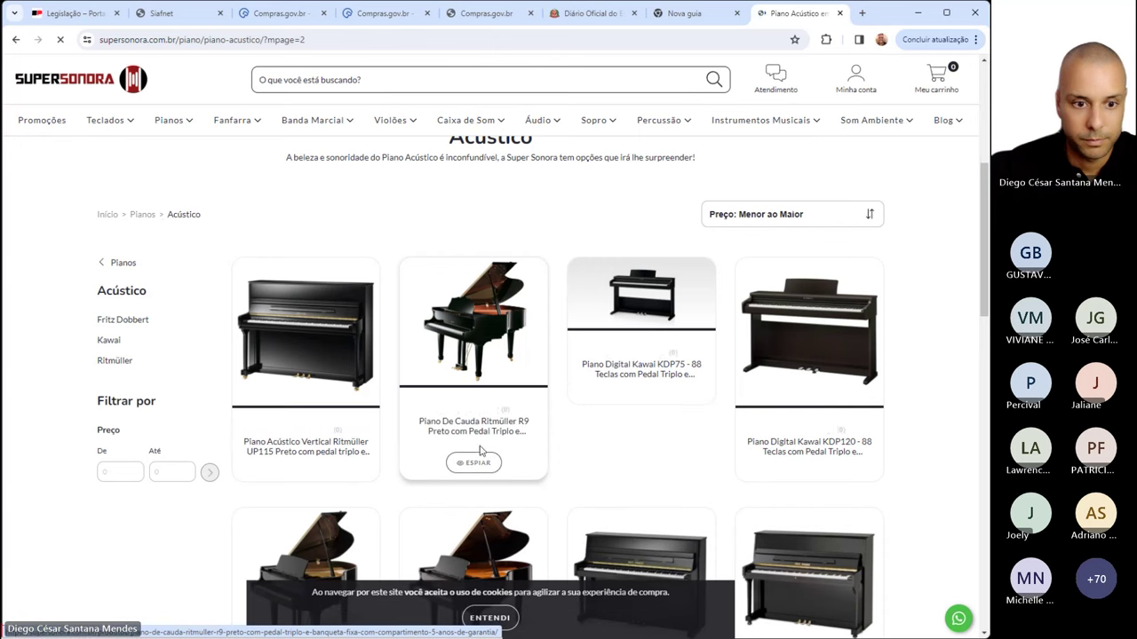
scroll(471, 400, down, 3)
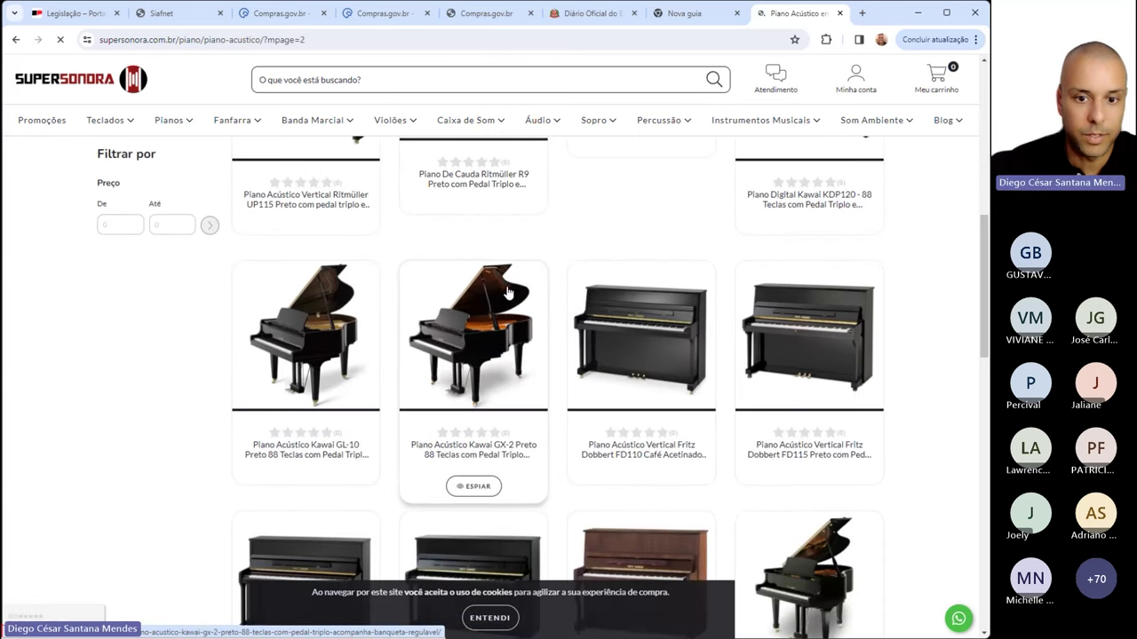
scroll(508, 294, up, 3)
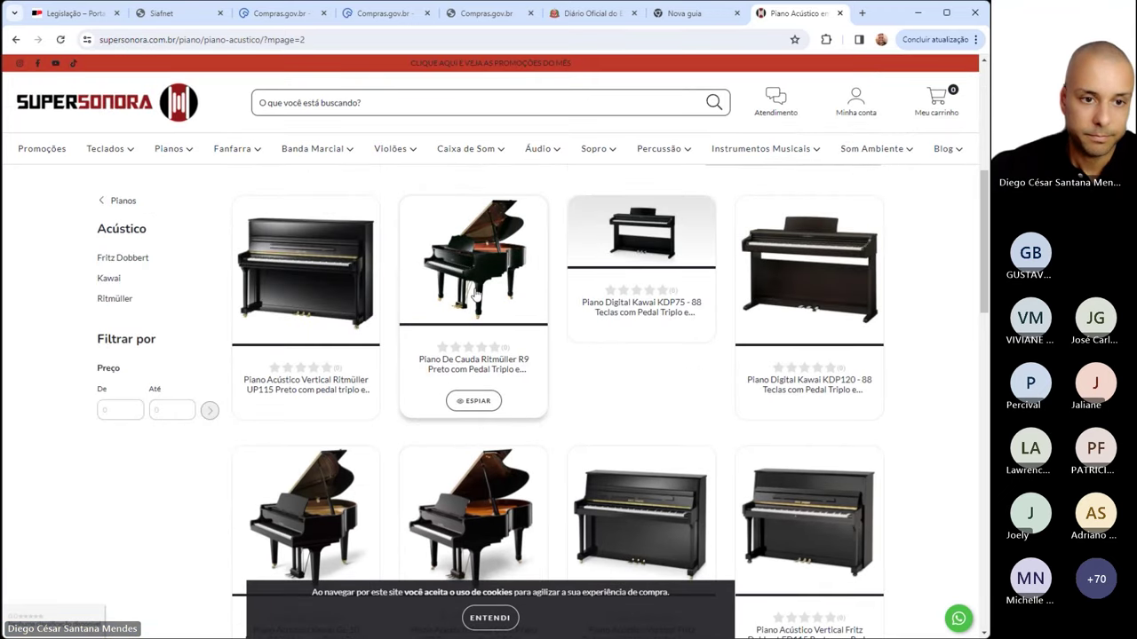
click(476, 296)
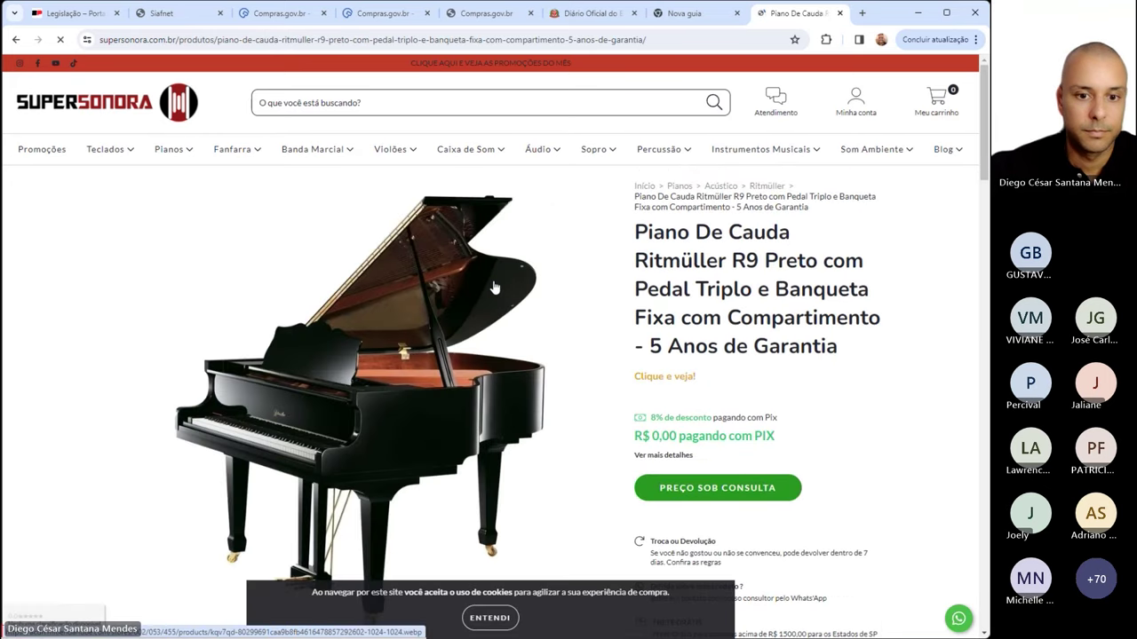
Look over the Ritmüller R9 product page for a price, dismiss the offers pop-up, and go back to the Google results
scroll(495, 286, down, 2)
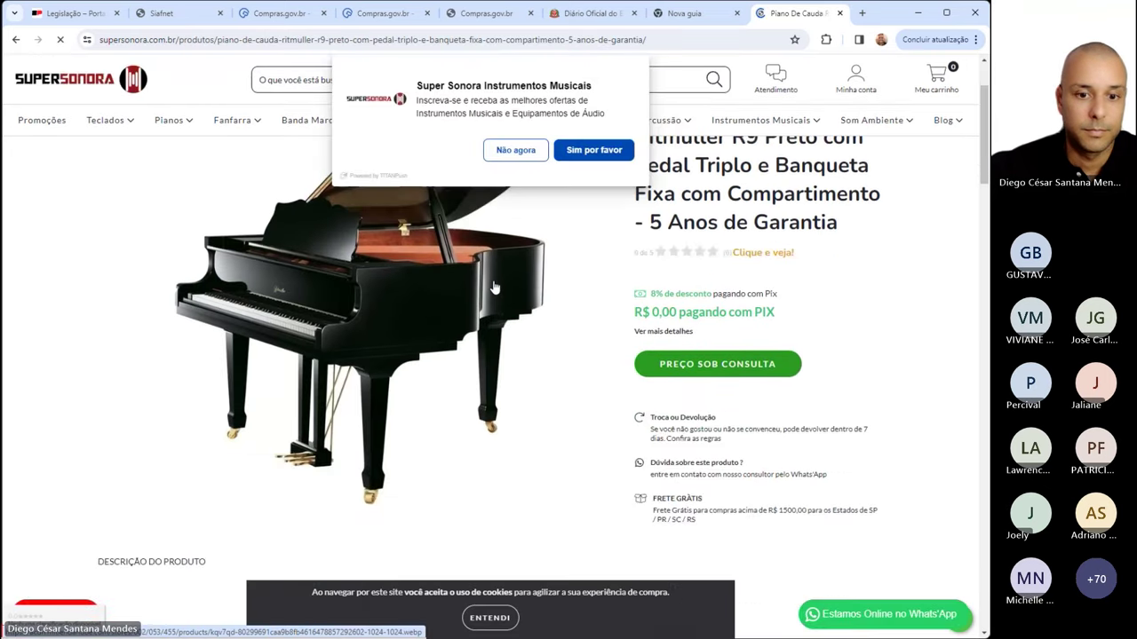
scroll(484, 329, up, 2)
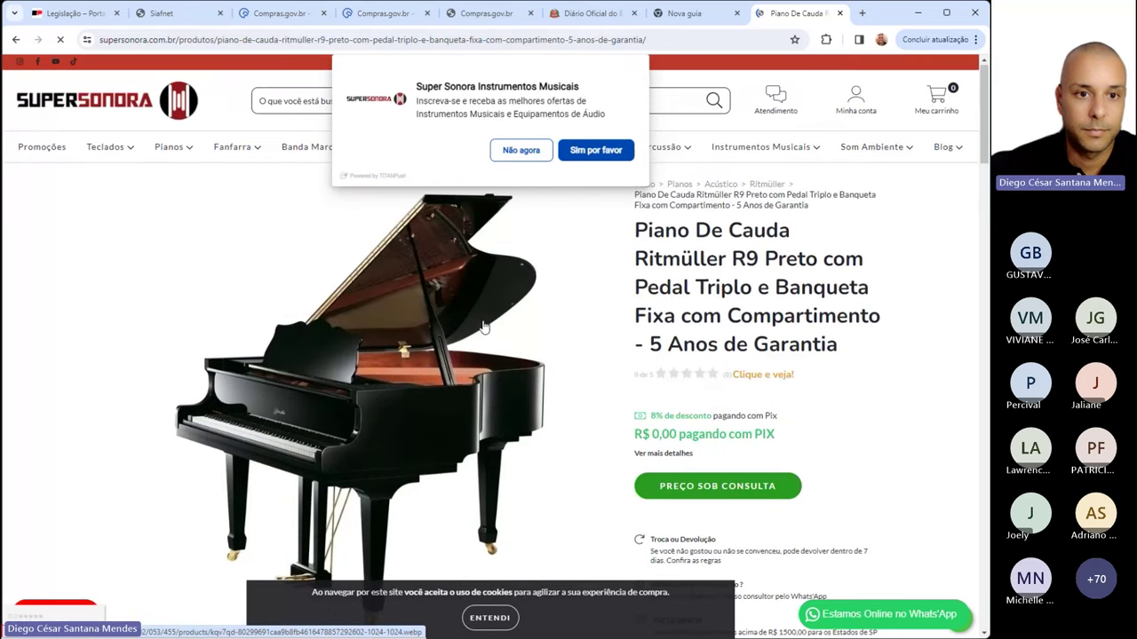
scroll(538, 331, down, 3)
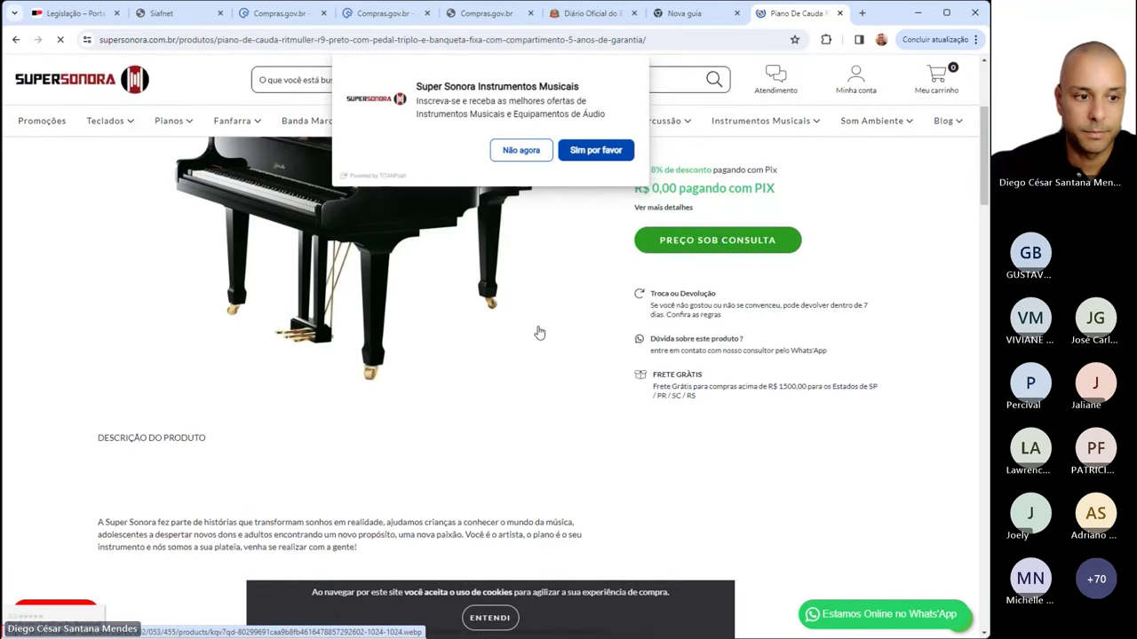
scroll(538, 331, up, 1)
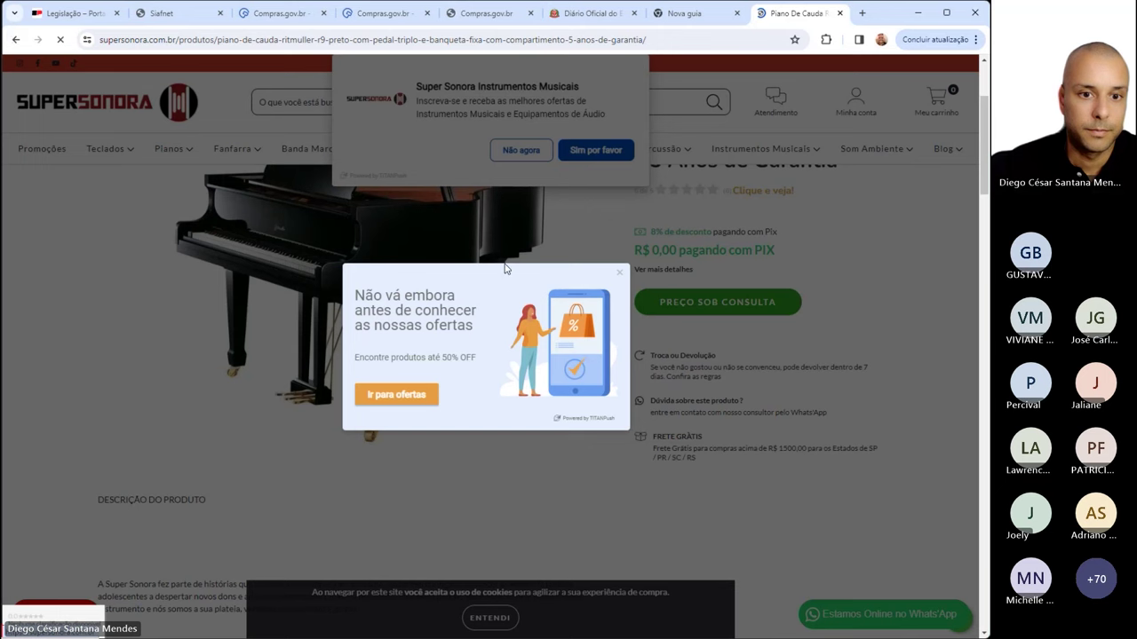
click(619, 273)
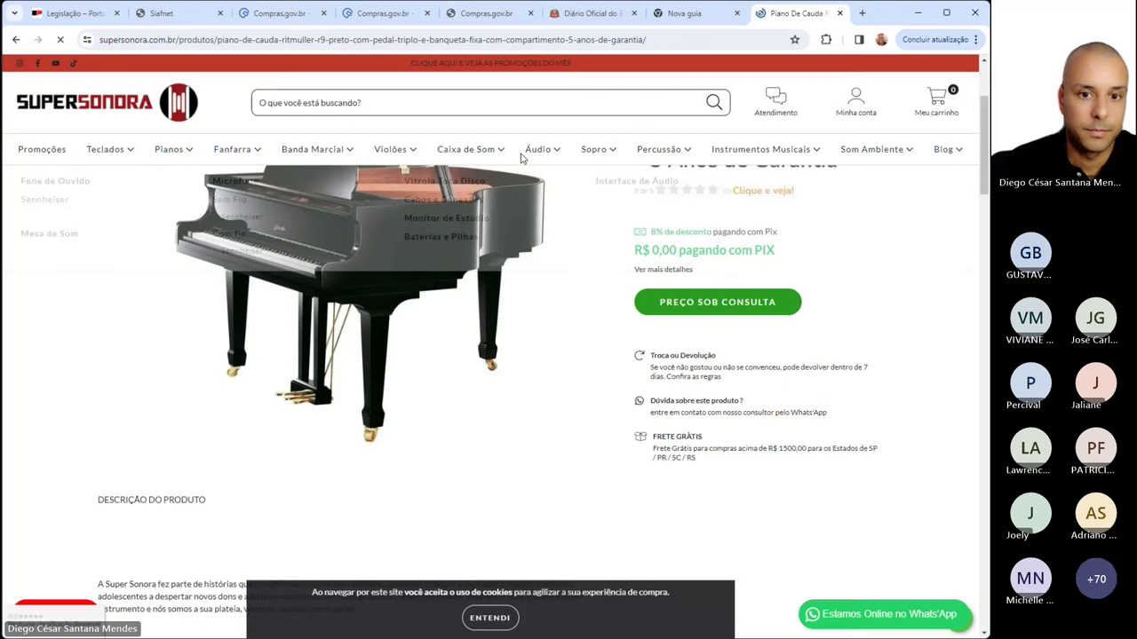
click(15, 41)
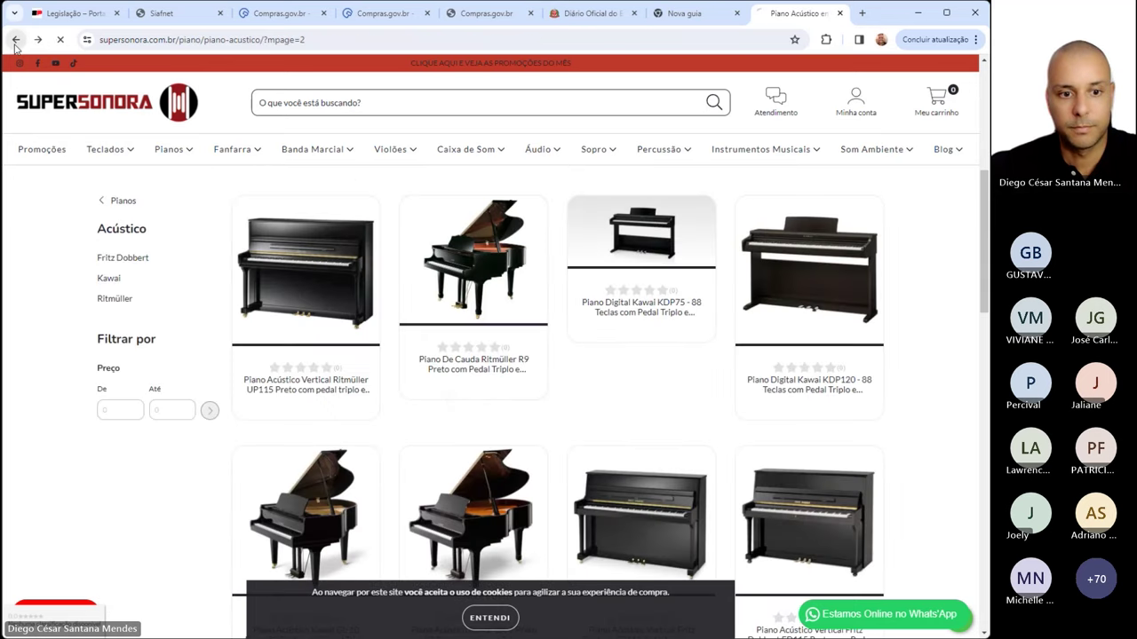
click(15, 41)
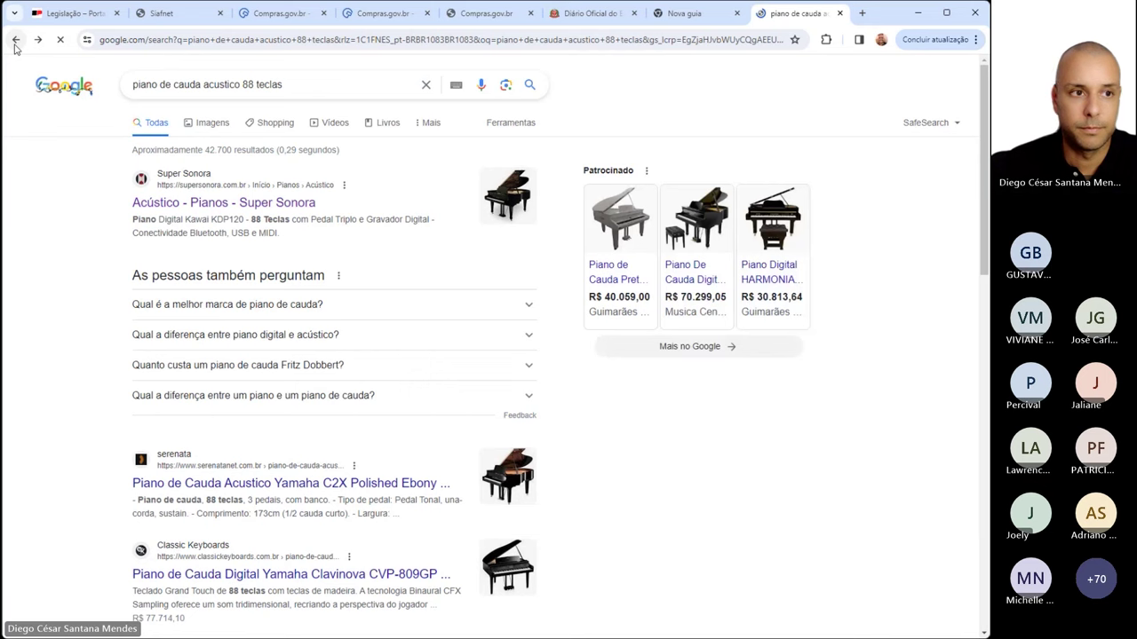
Open Musica Center's sponsored offer for the Roland GP609 grand piano, dismiss the newsletter pop-up, and look over the photos and price
click(697, 218)
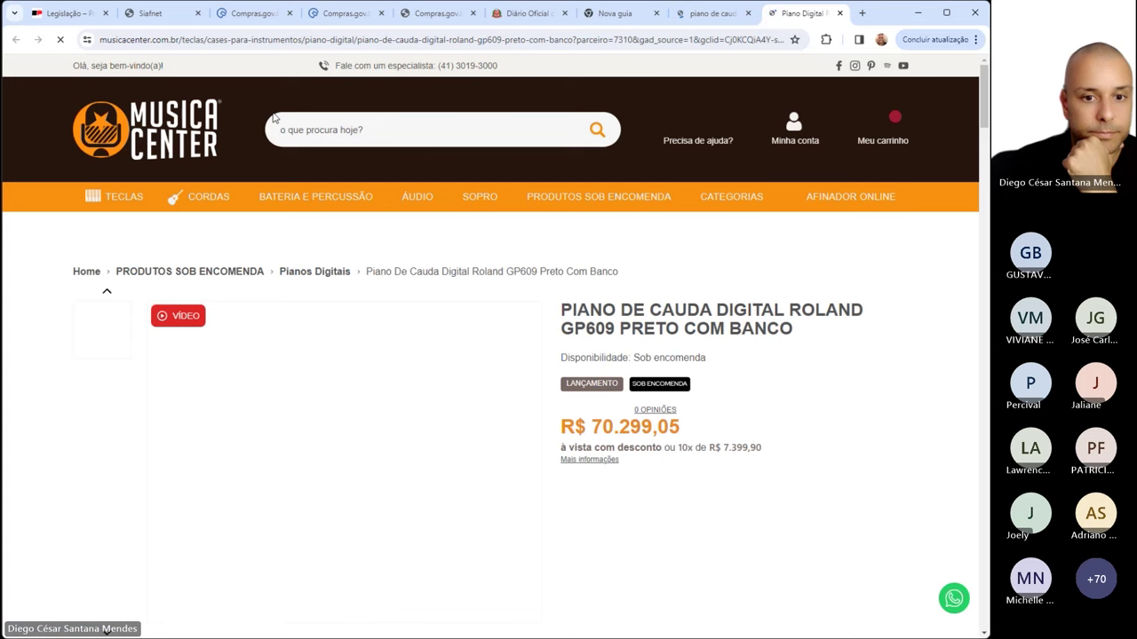
scroll(920, 258, down, 1)
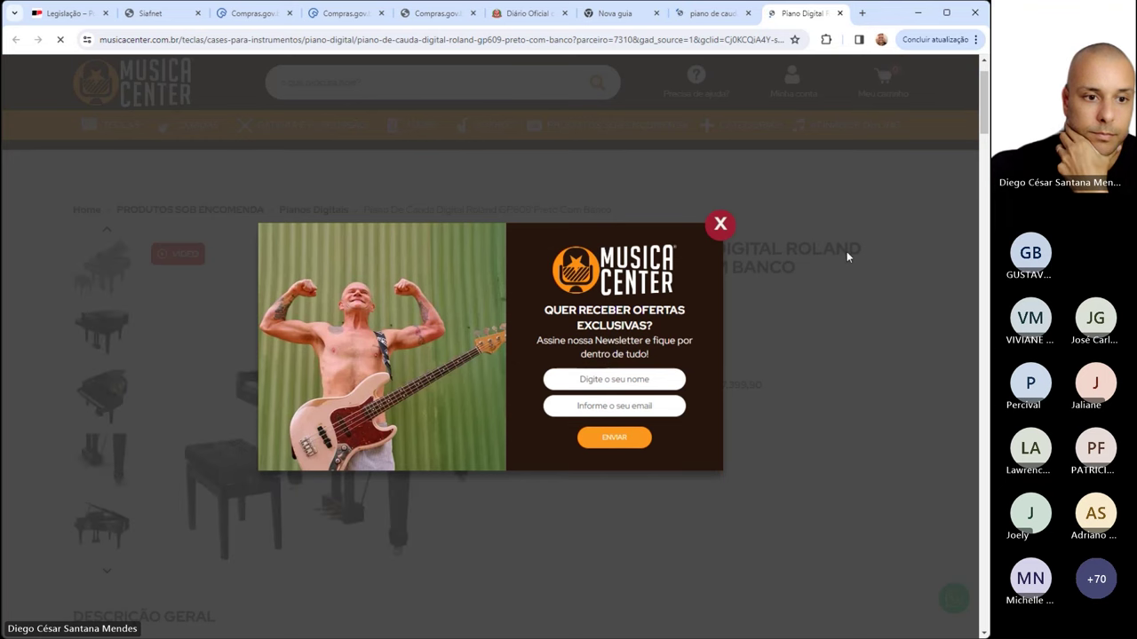
click(720, 226)
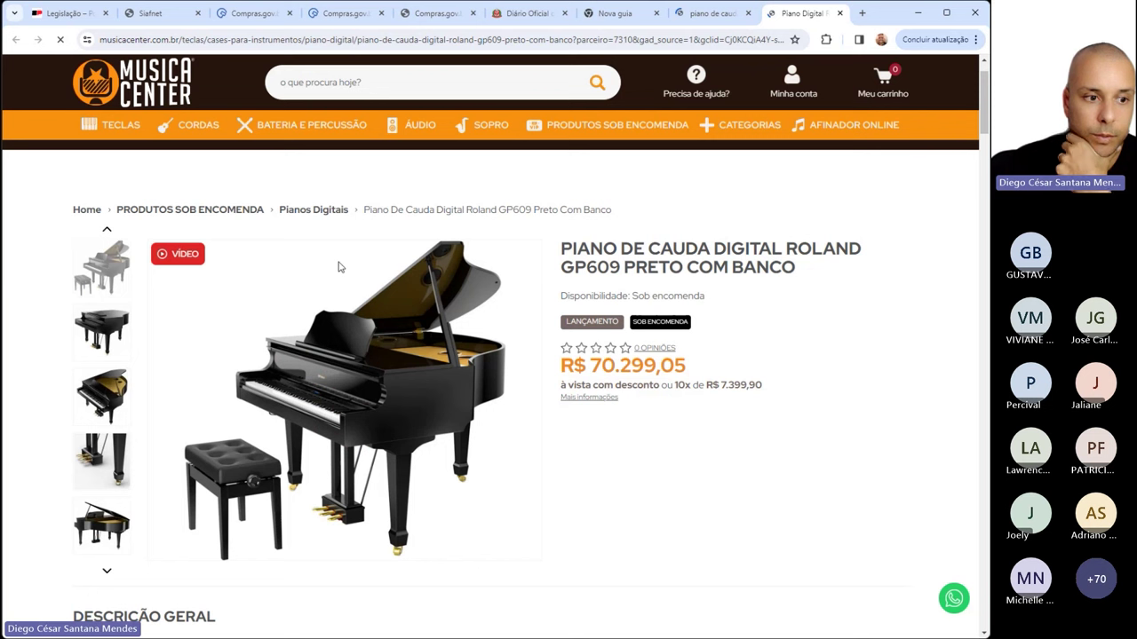
click(109, 312)
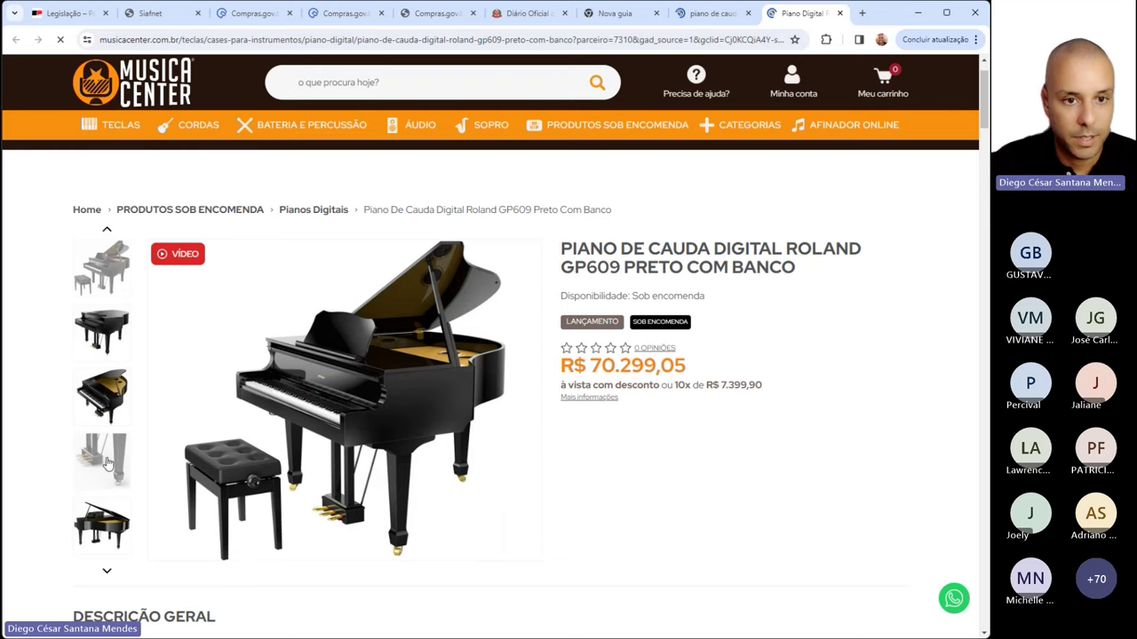
scroll(294, 323, up, 1)
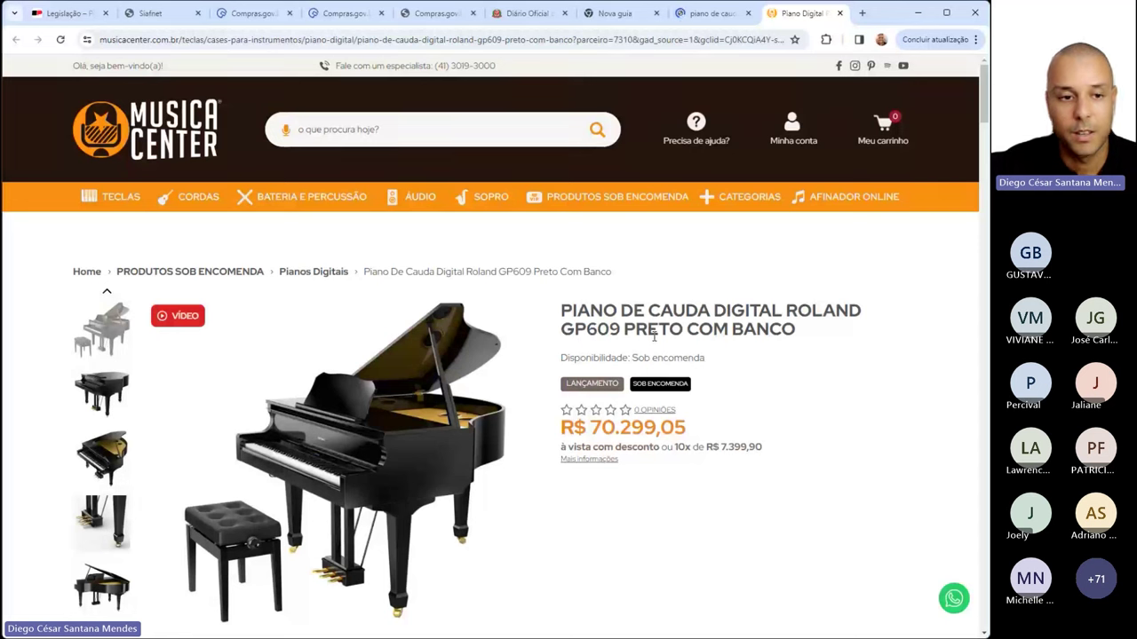
Close the blank browser tab and the Compras.gov.br edital tab, and return to the piano item's quotes
click(648, 14)
click(655, 16)
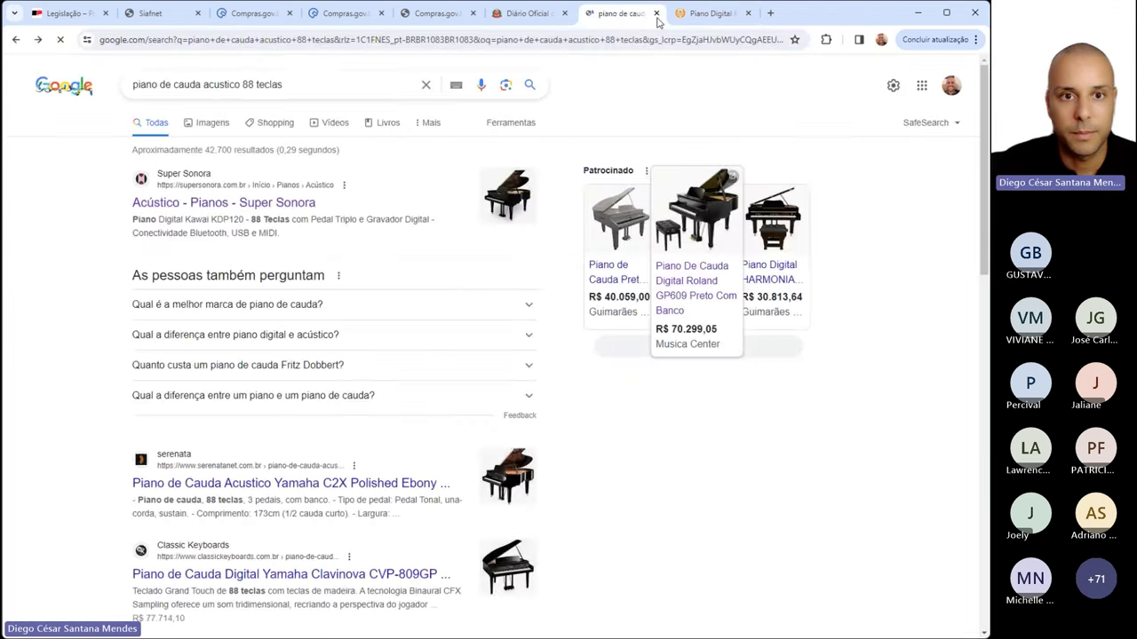
click(697, 14)
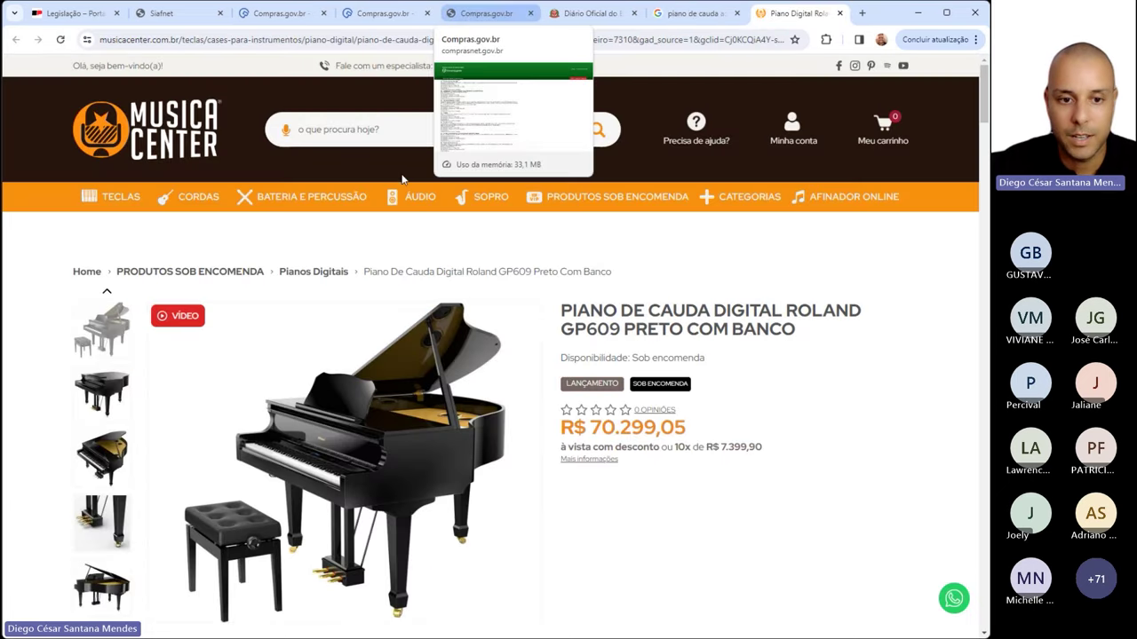
click(486, 15)
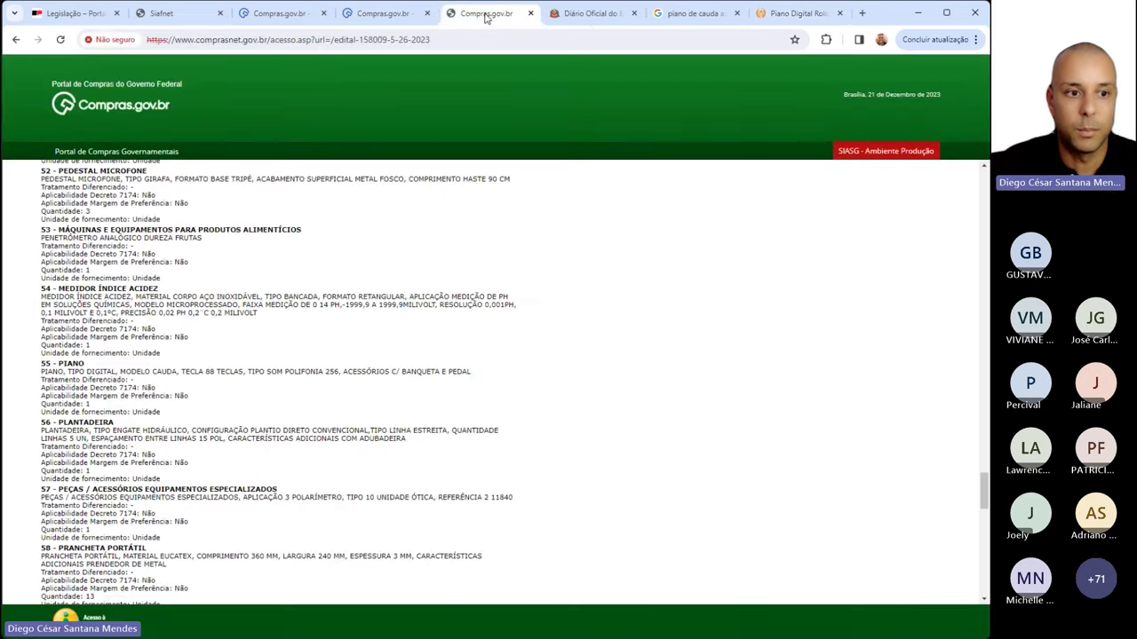
click(531, 15)
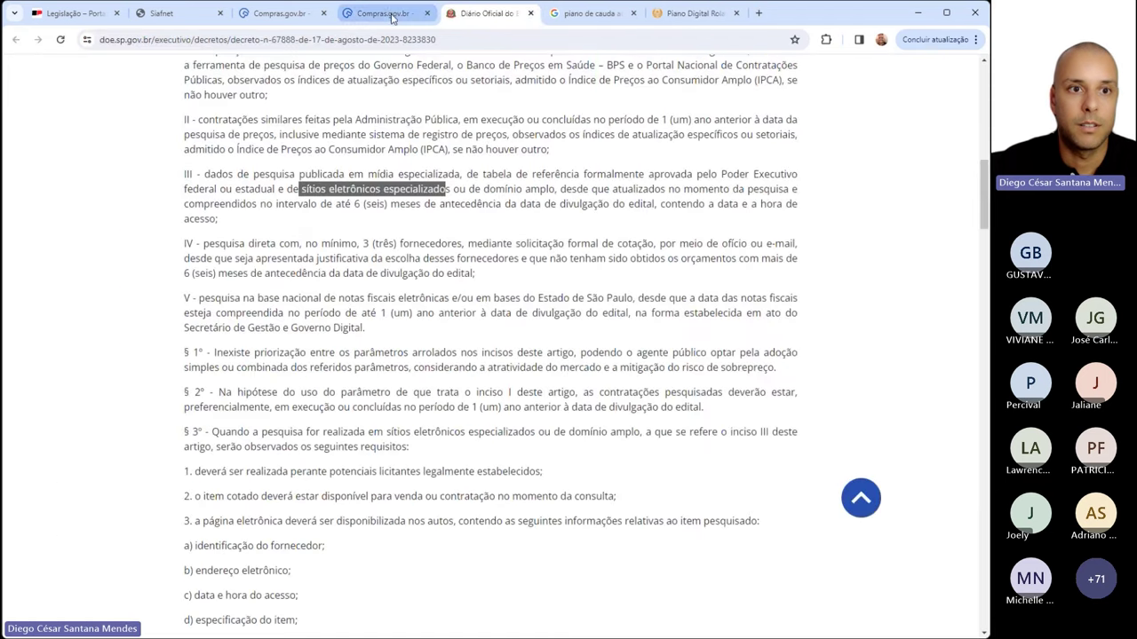
click(389, 15)
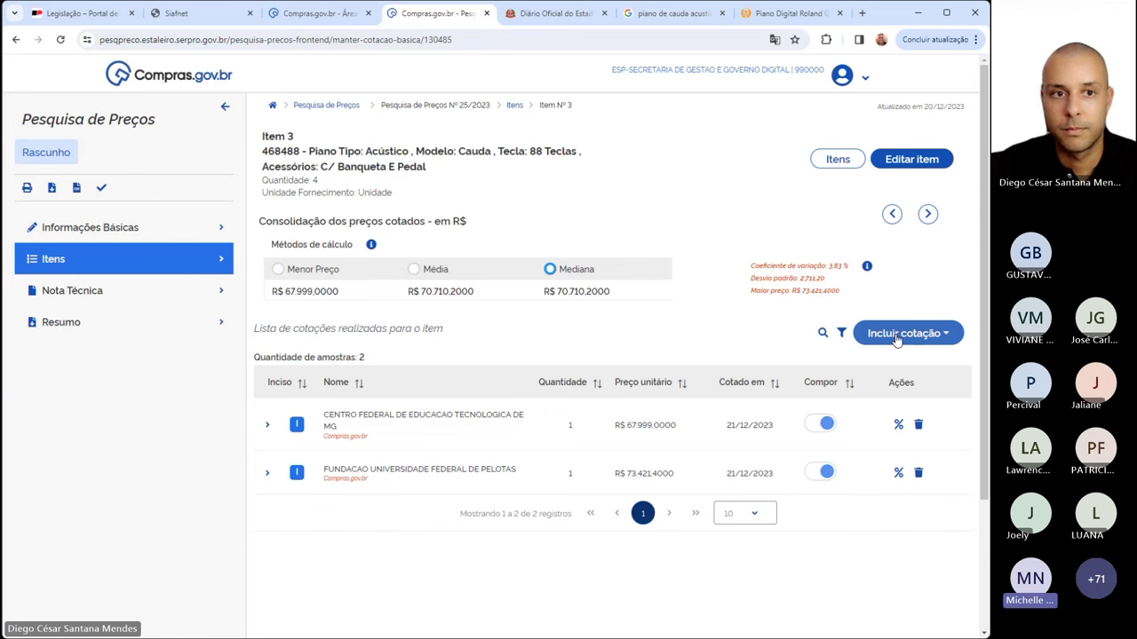
Review the Roland GP609 product page at Musica Center, highlighting the word "DIGITAL" in the product title
click(741, 18)
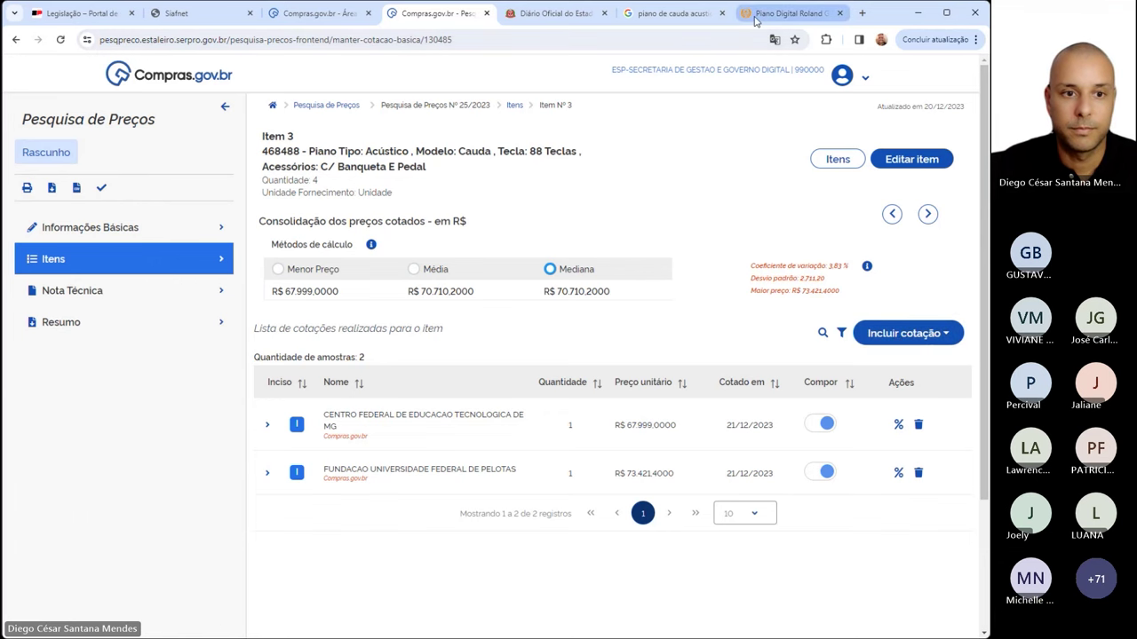
scroll(363, 228, down, 1)
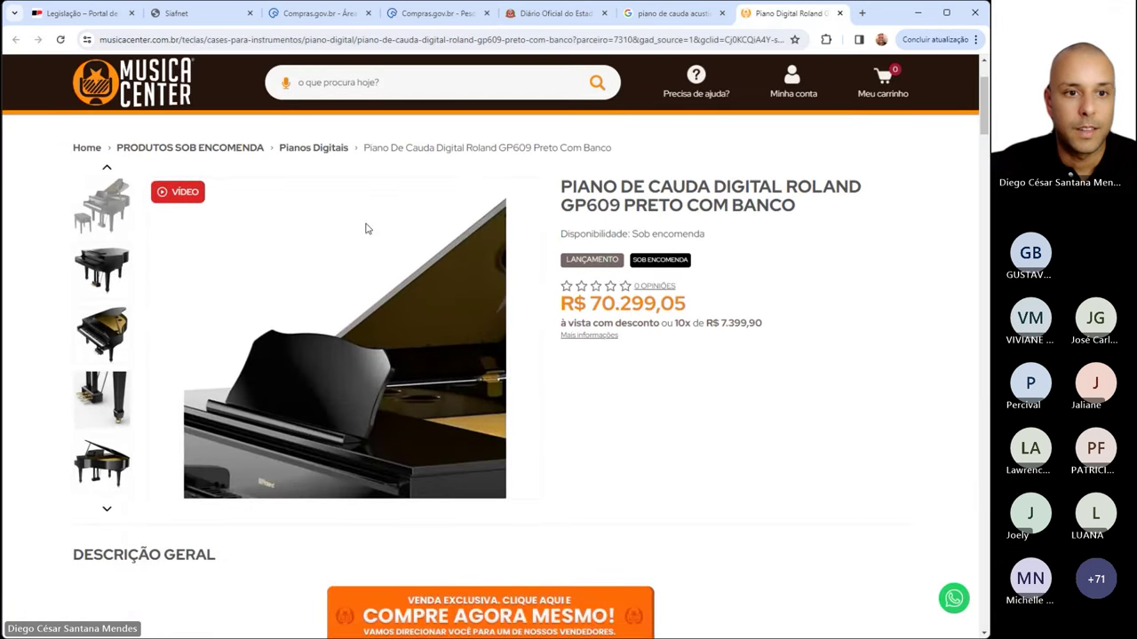
scroll(364, 229, up, 1)
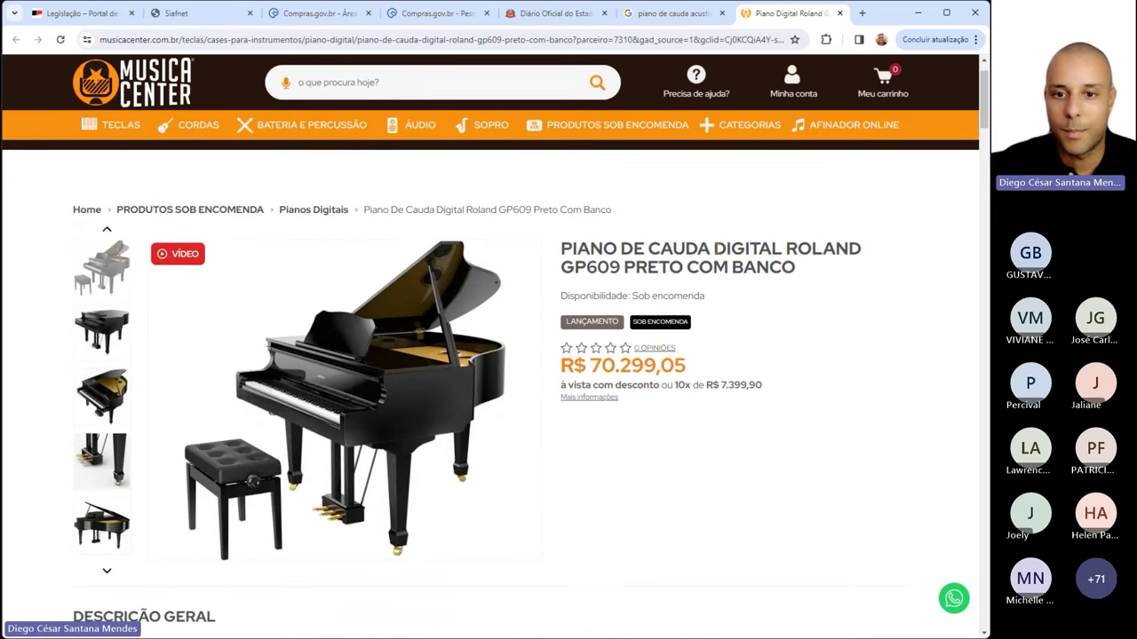
drag(713, 250, 862, 254)
click(805, 251)
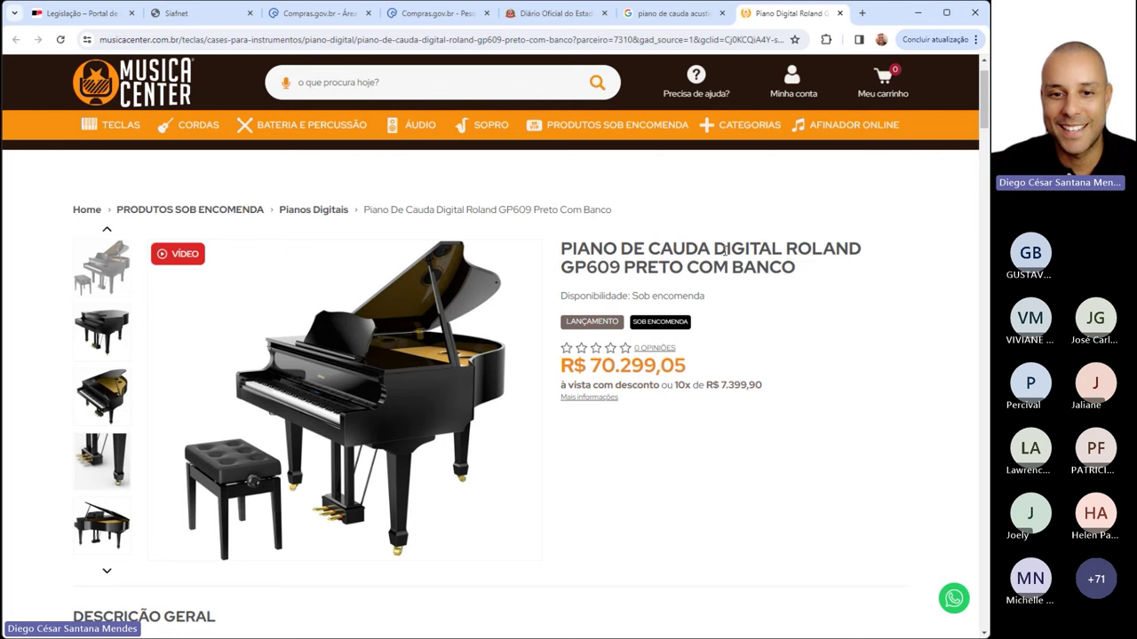
drag(713, 250, 771, 251)
click(805, 250)
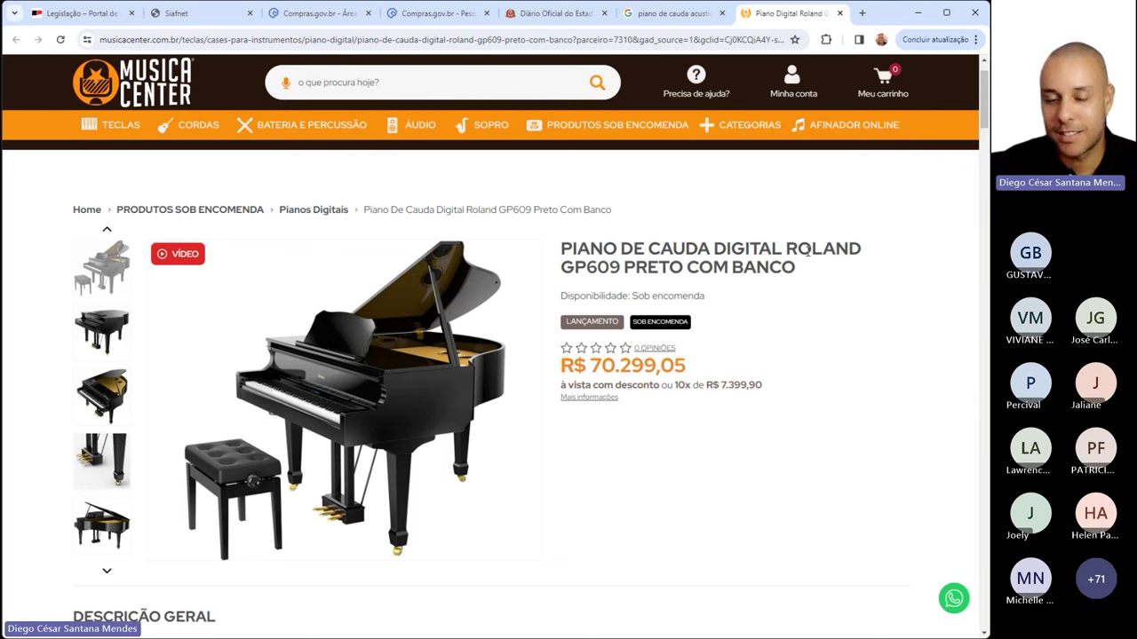
drag(712, 251, 781, 252)
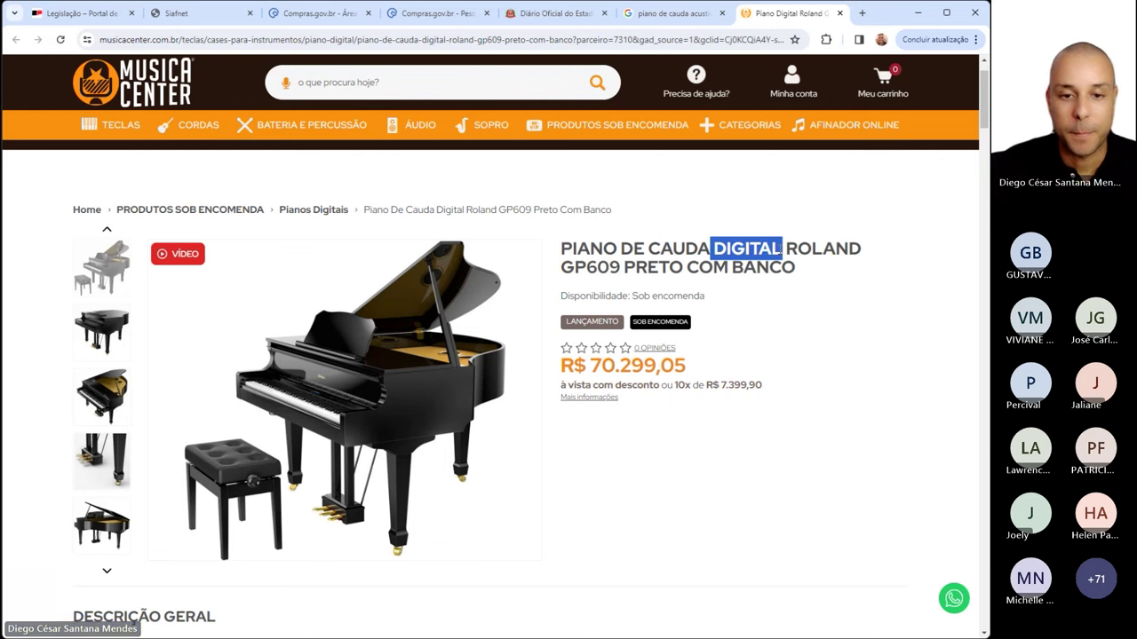
click(642, 258)
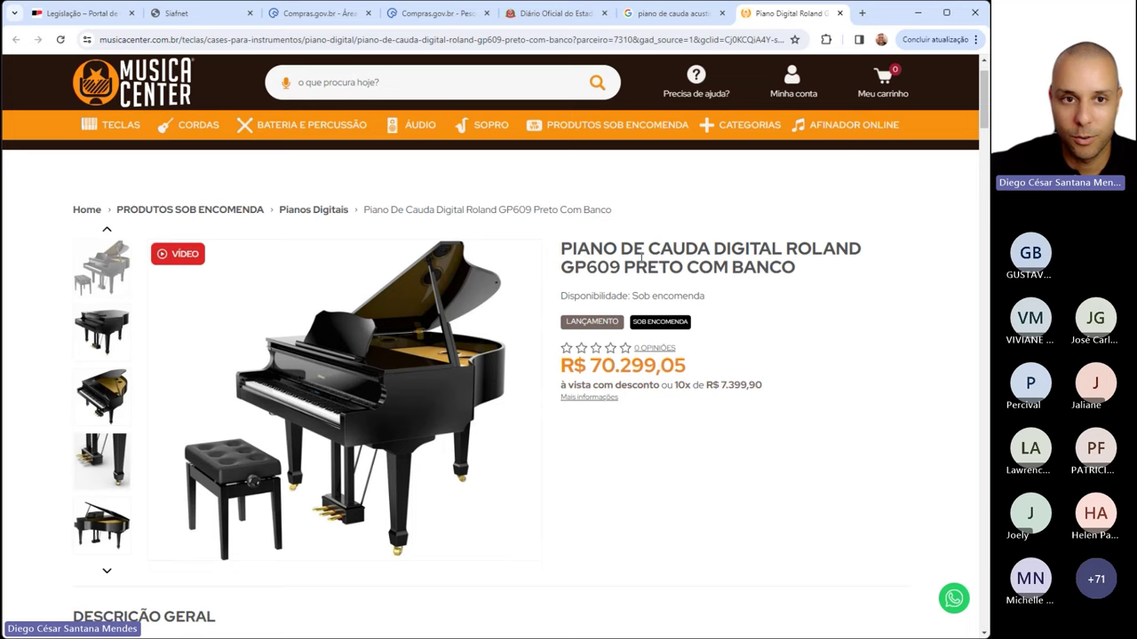
Compare the piano item's type, model, key count and accessories in the price research with the Roland GP609 product page
click(444, 14)
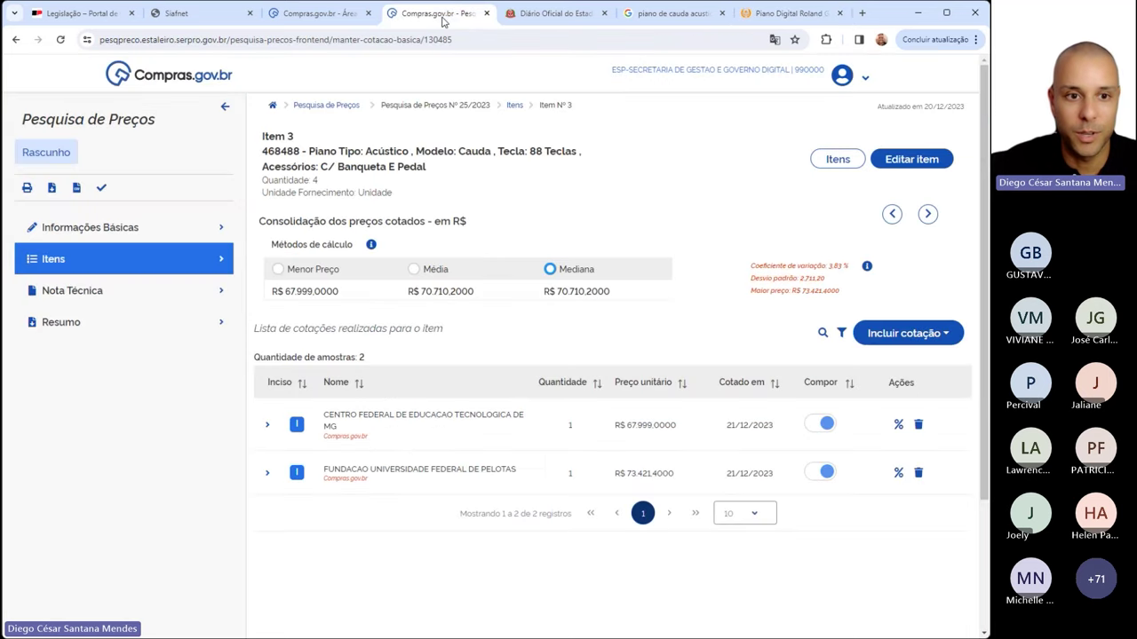
drag(354, 153, 582, 152)
drag(316, 167, 431, 168)
click(434, 170)
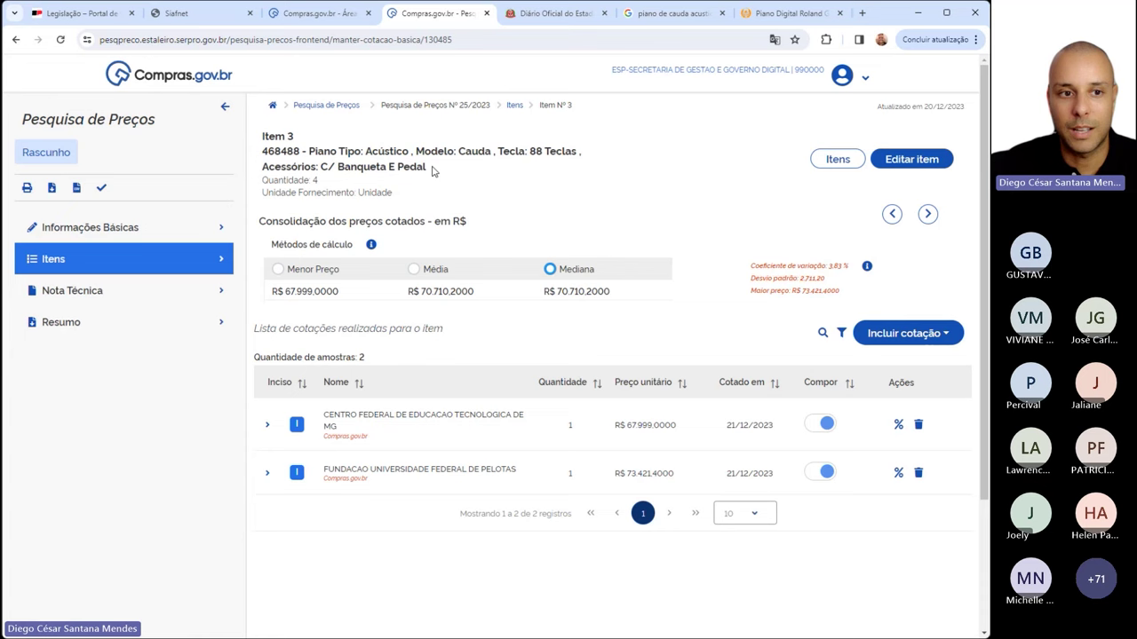
click(767, 15)
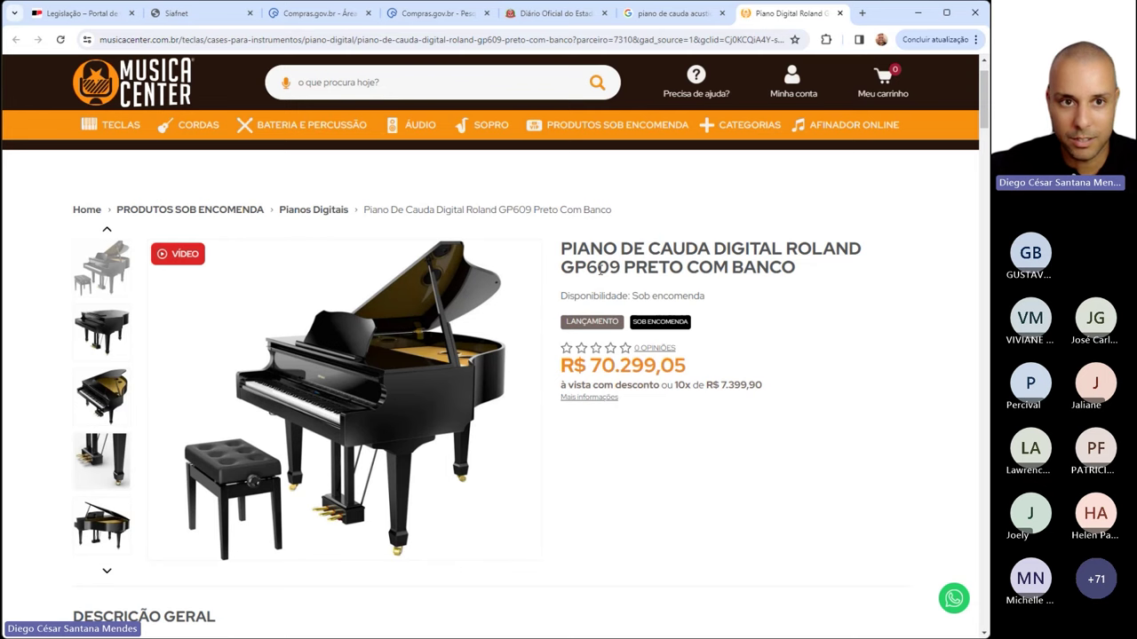
Return to the piano item's quotes and start a new quote from Outras fontes
click(431, 14)
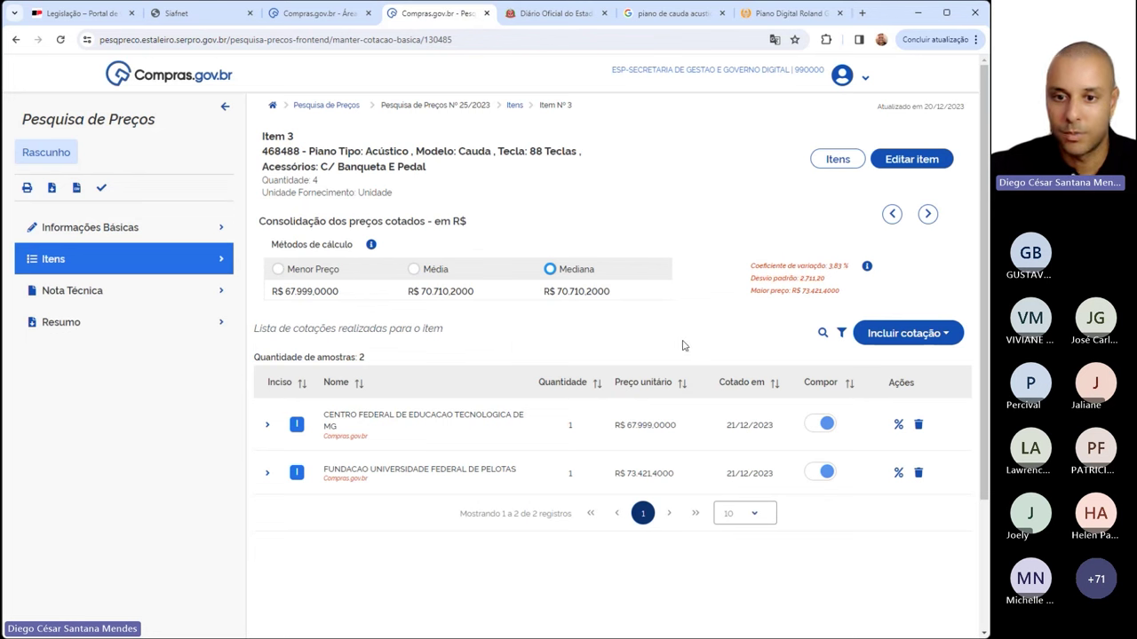
click(933, 336)
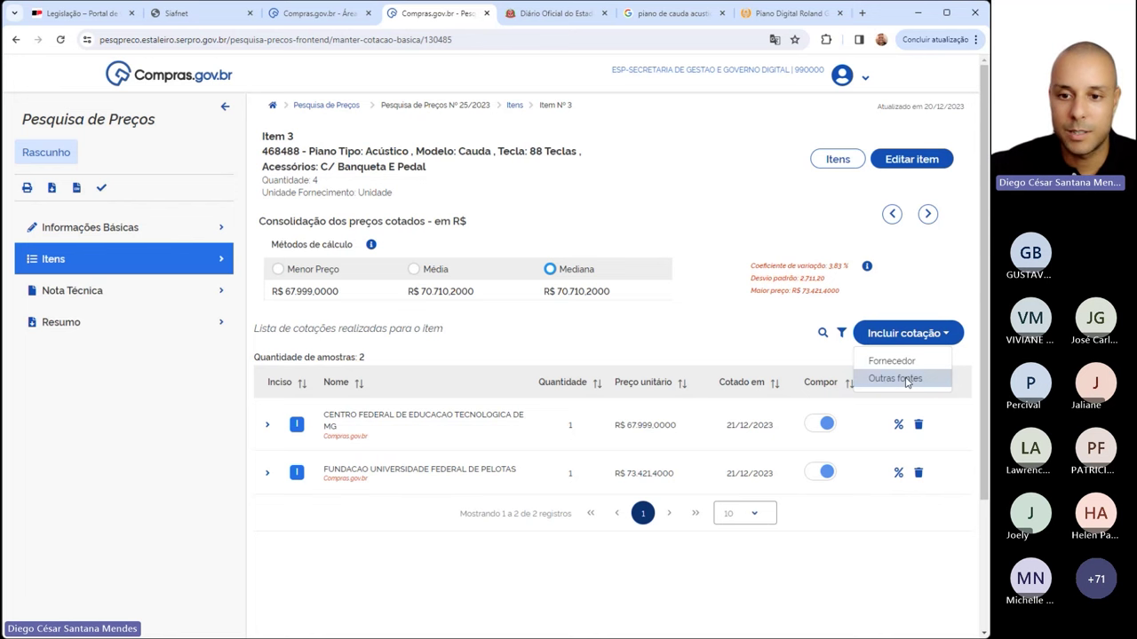
click(906, 379)
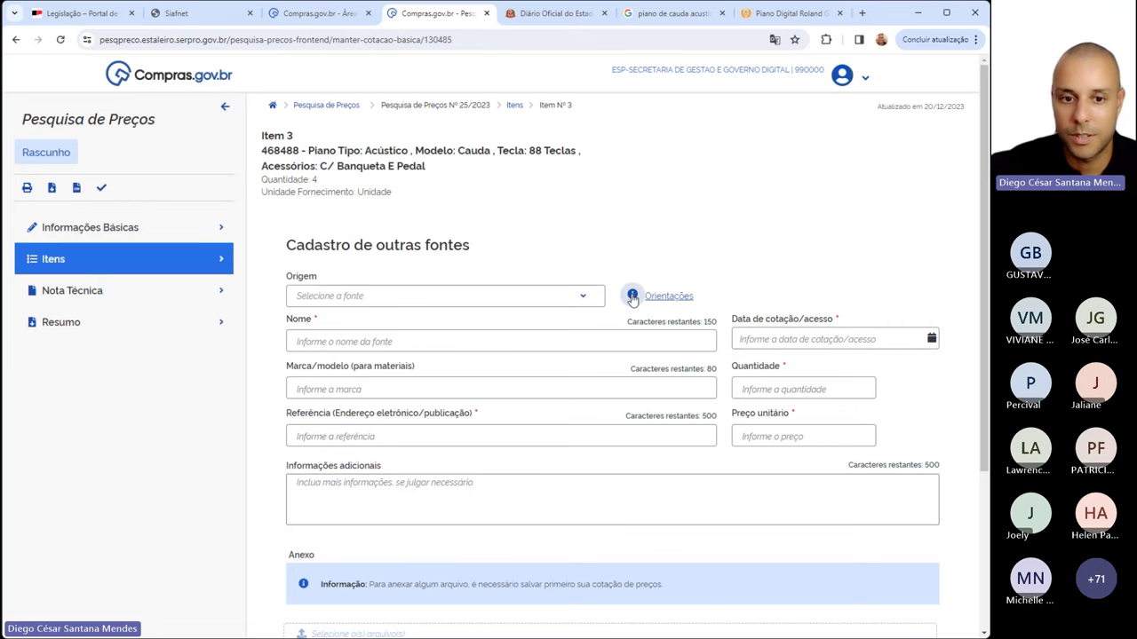
Review the guidance on quote sources, highlighting the definition, date condition and examples for Sítios Eletrônicos Especializados, and close it
click(667, 296)
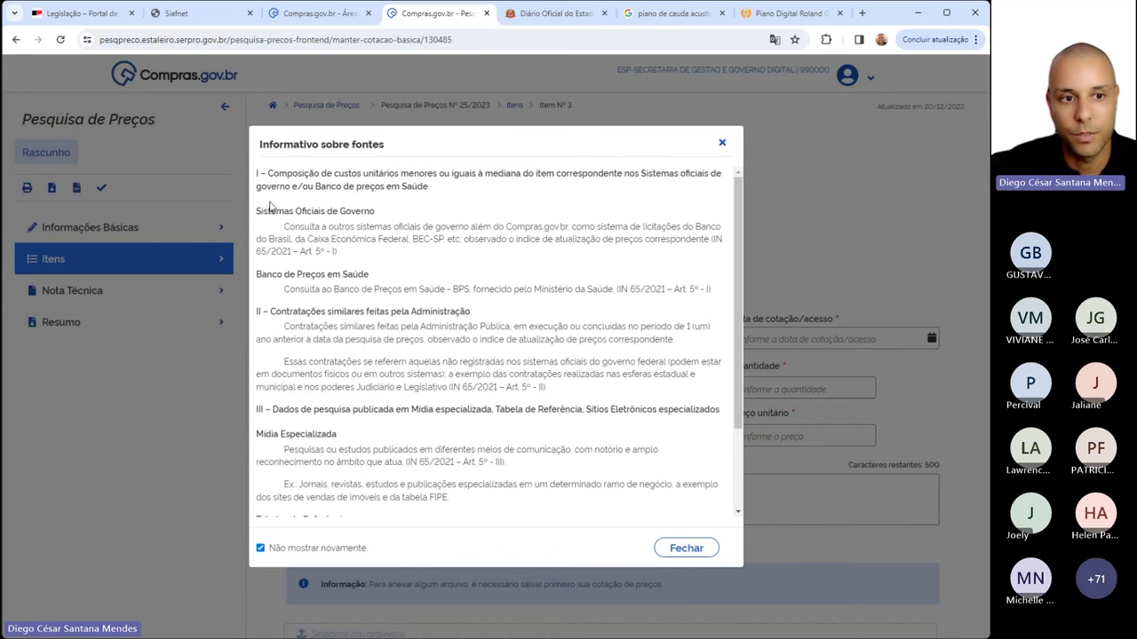
scroll(283, 204, down, 1)
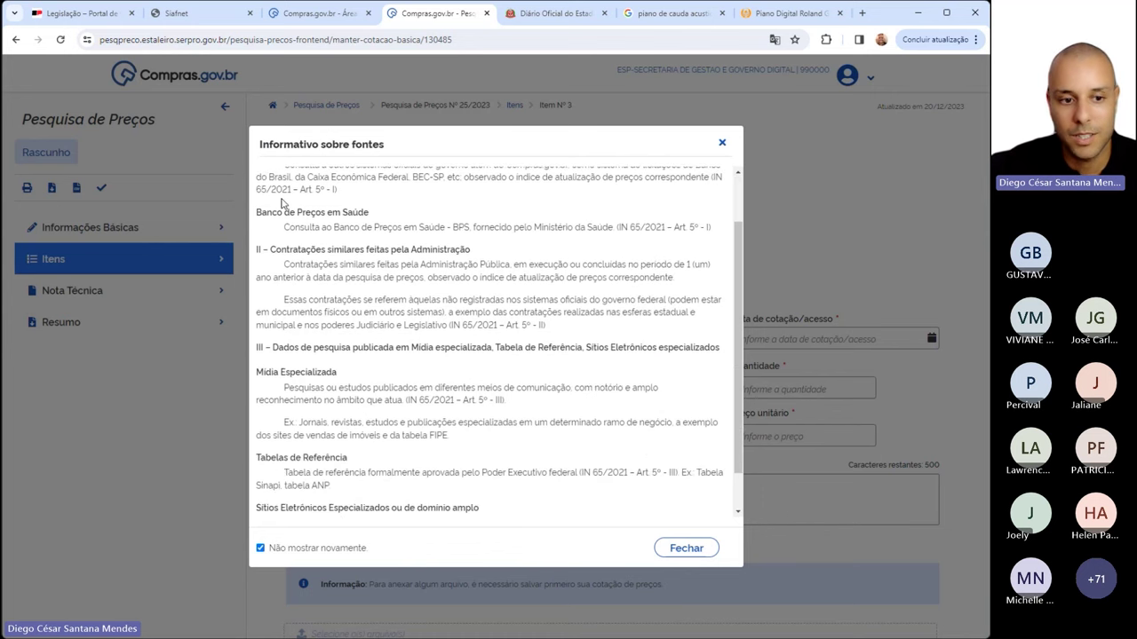
scroll(283, 205, down, 1)
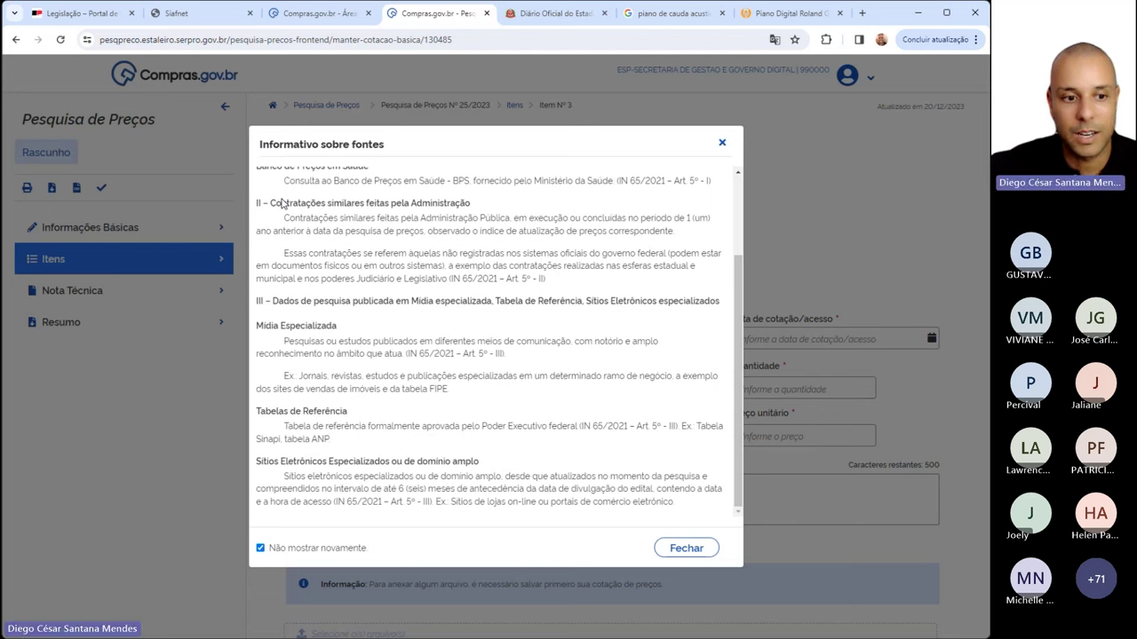
drag(262, 469, 485, 463)
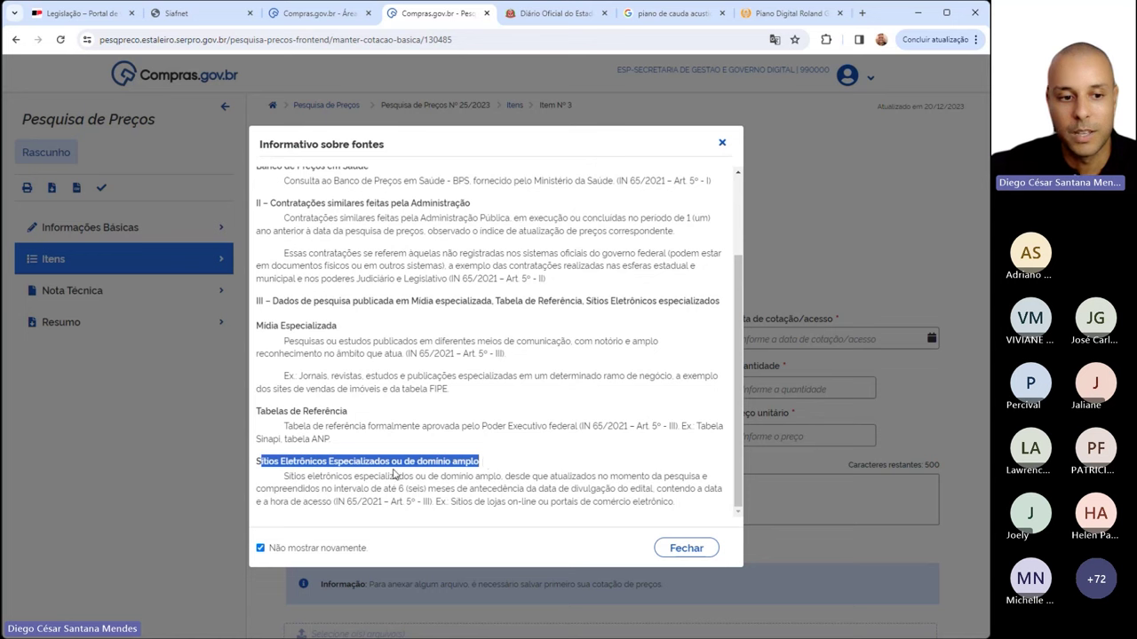
drag(285, 477, 409, 478)
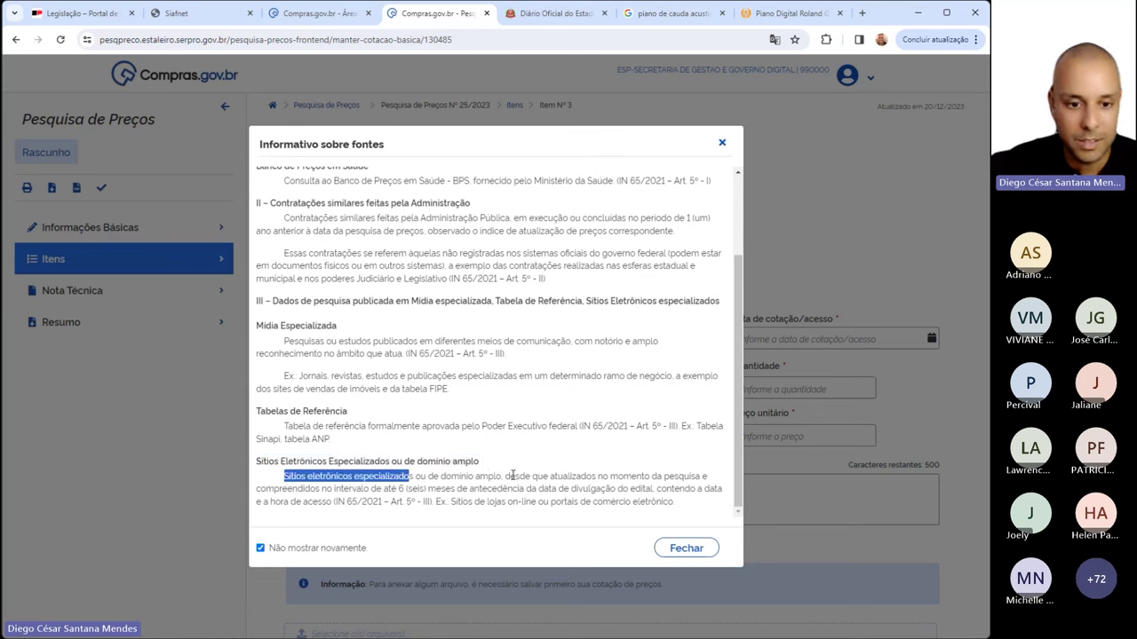
drag(506, 477, 657, 489)
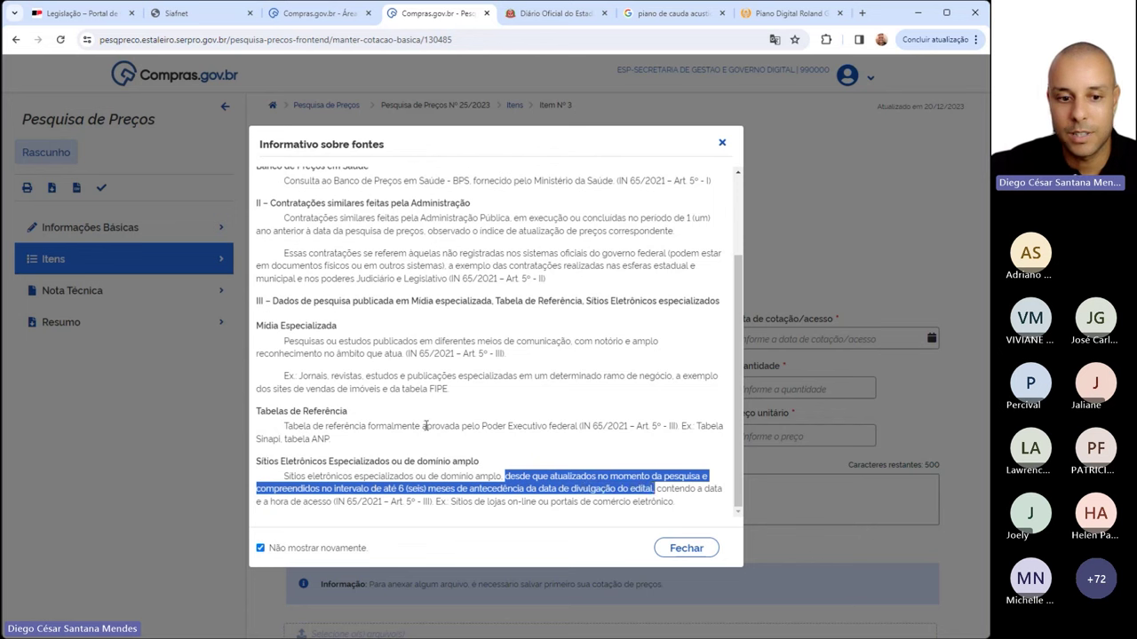
click(451, 503)
drag(450, 503, 679, 505)
click(679, 505)
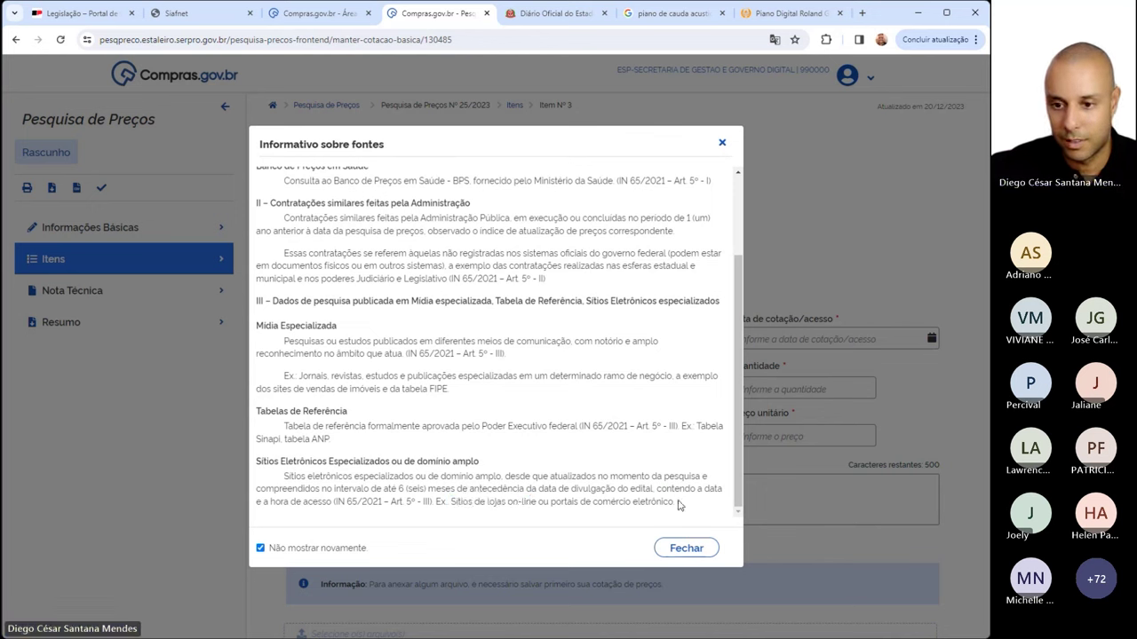
click(685, 548)
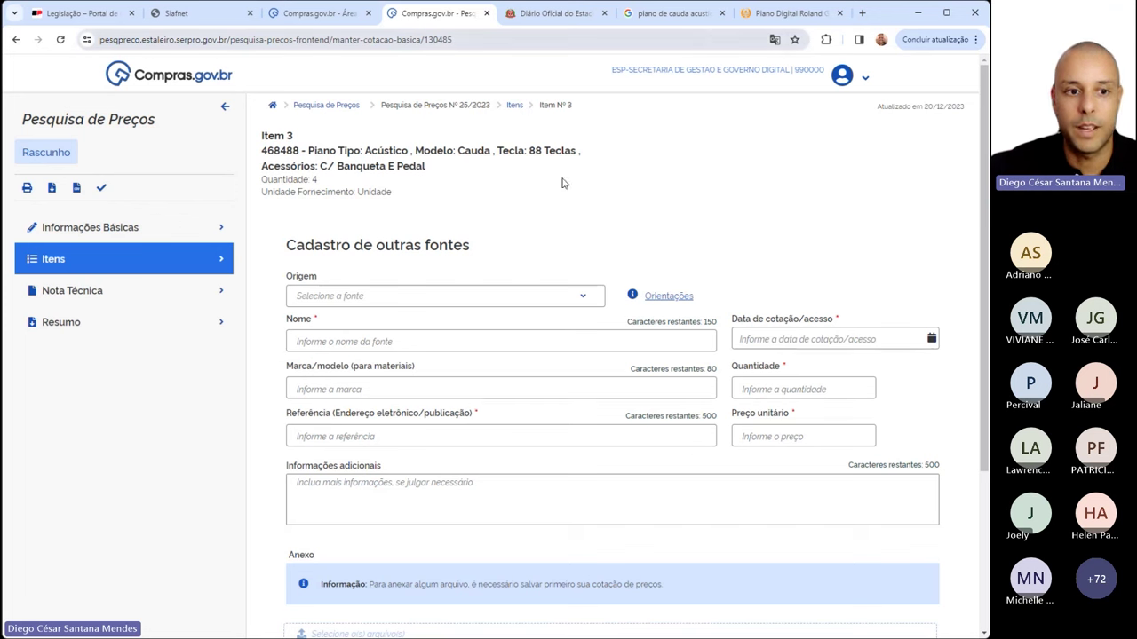
Set the quote's origin to Sítios Eletrônicos Especializados and enter Musica Center as the source name
click(580, 299)
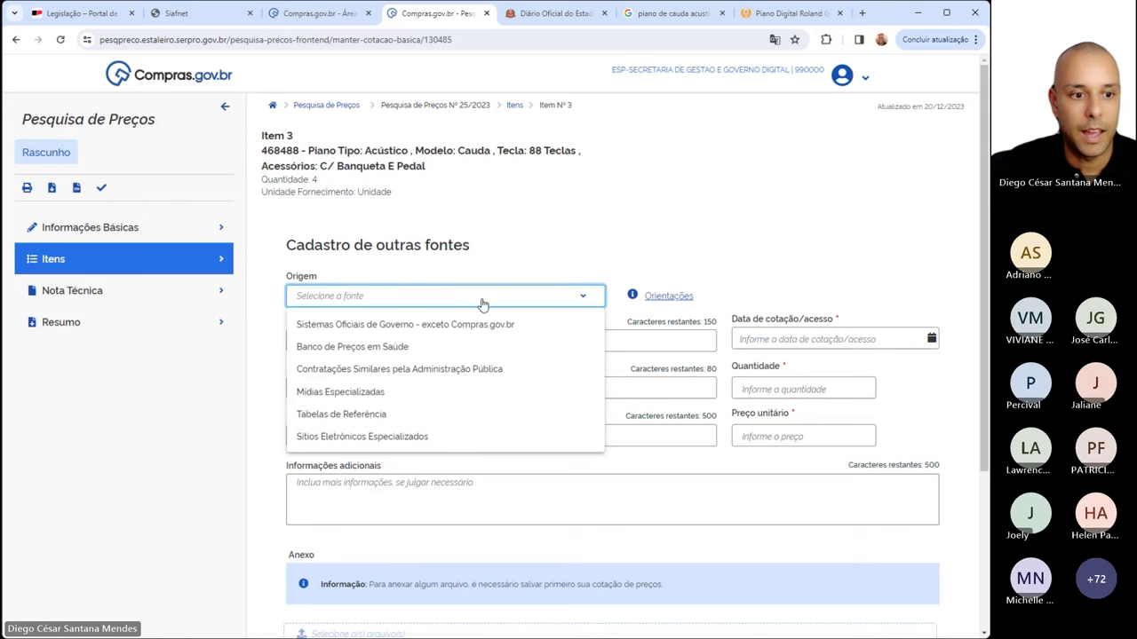
click(373, 438)
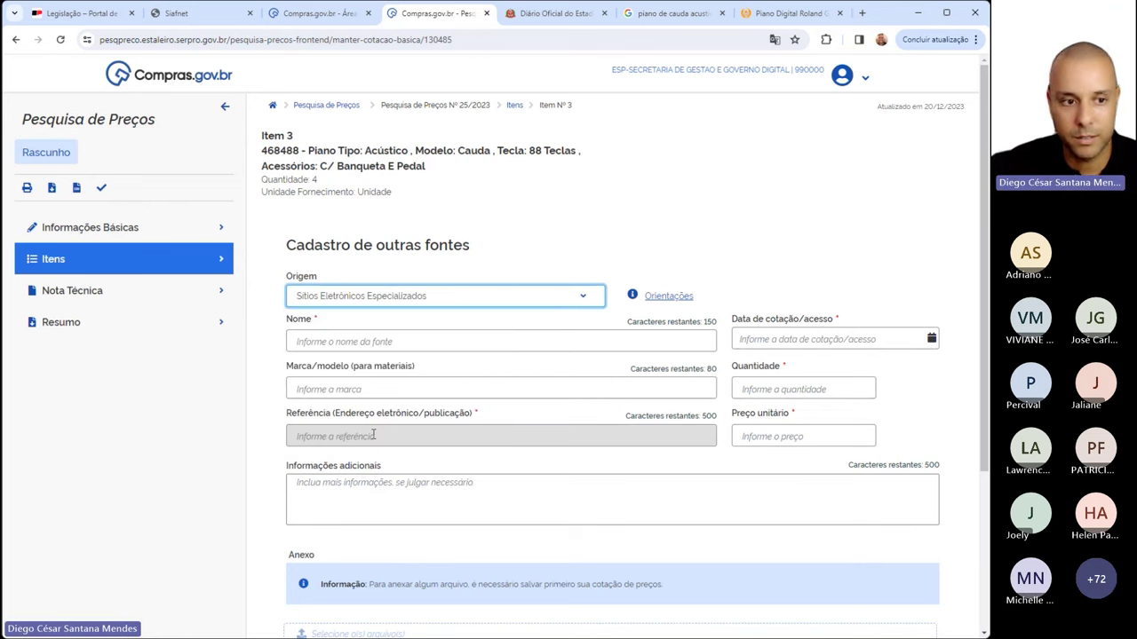
click(338, 341)
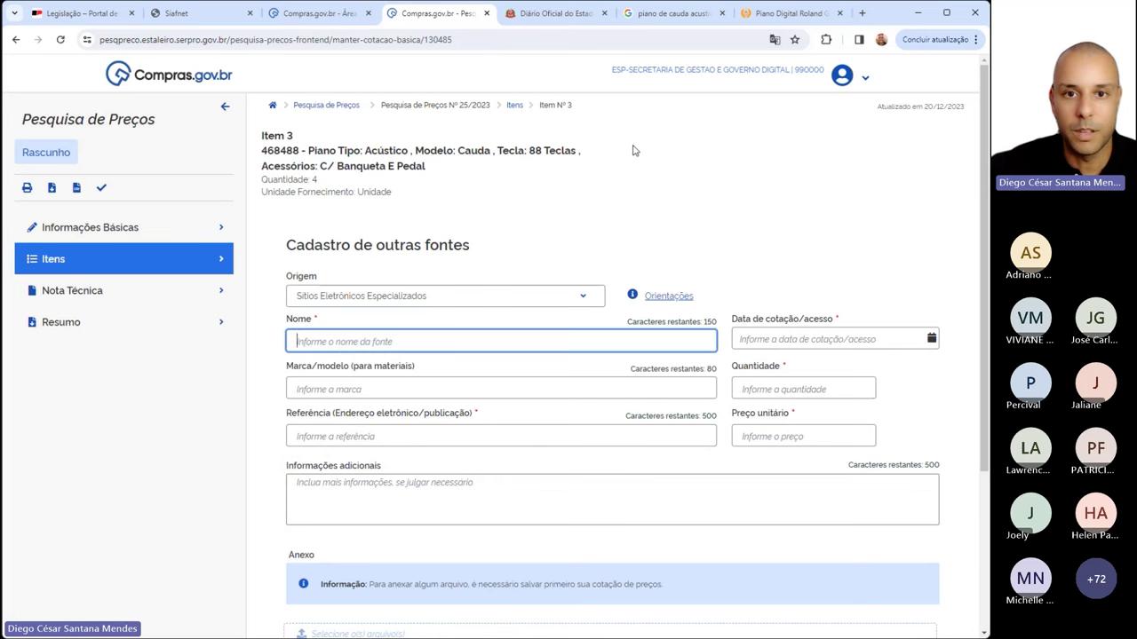
click(782, 14)
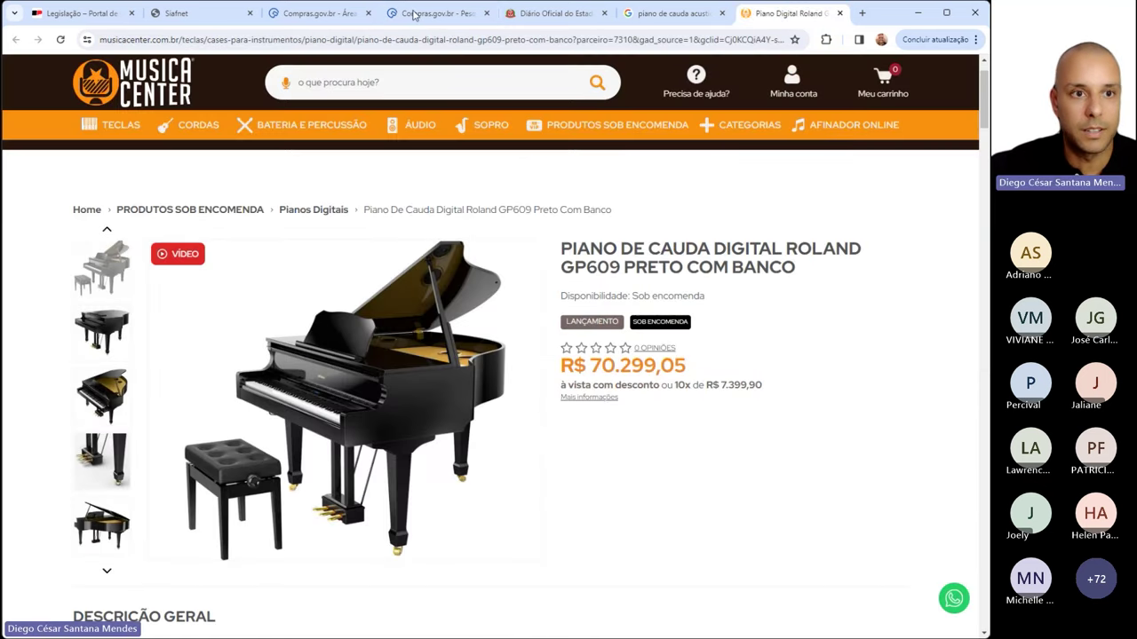
click(414, 14)
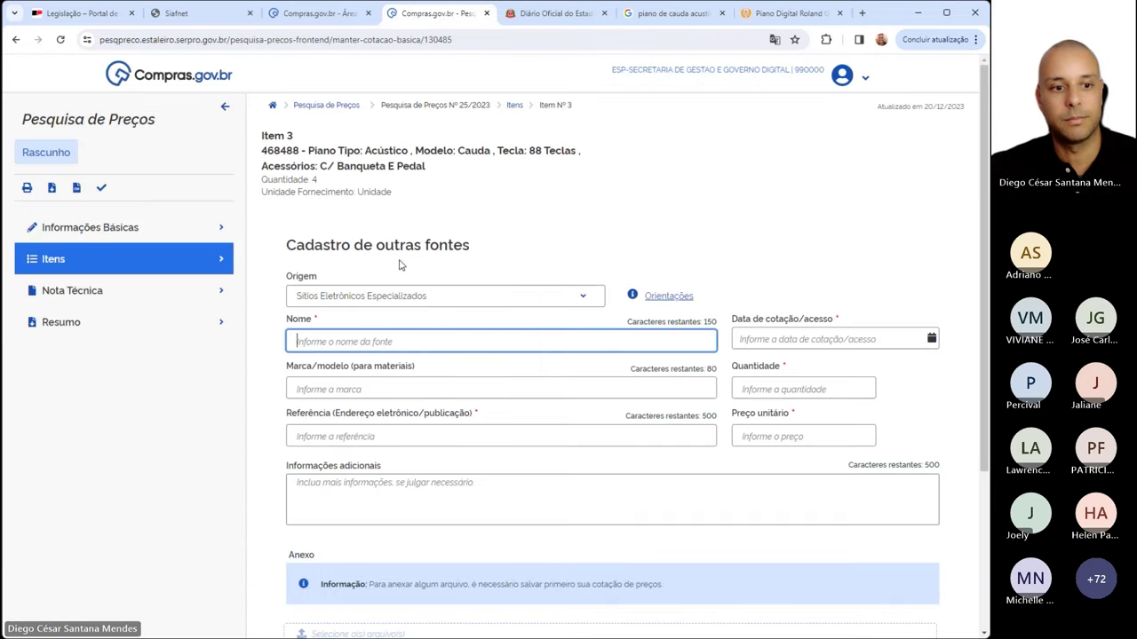
click(413, 341)
text(Mus)
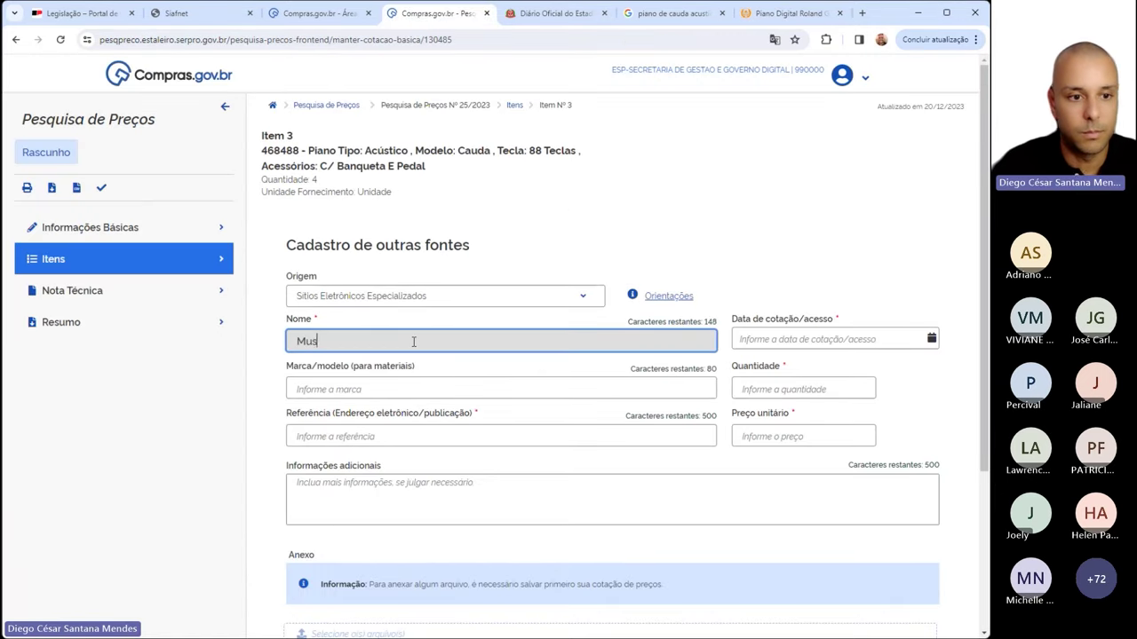
text(ica Center)
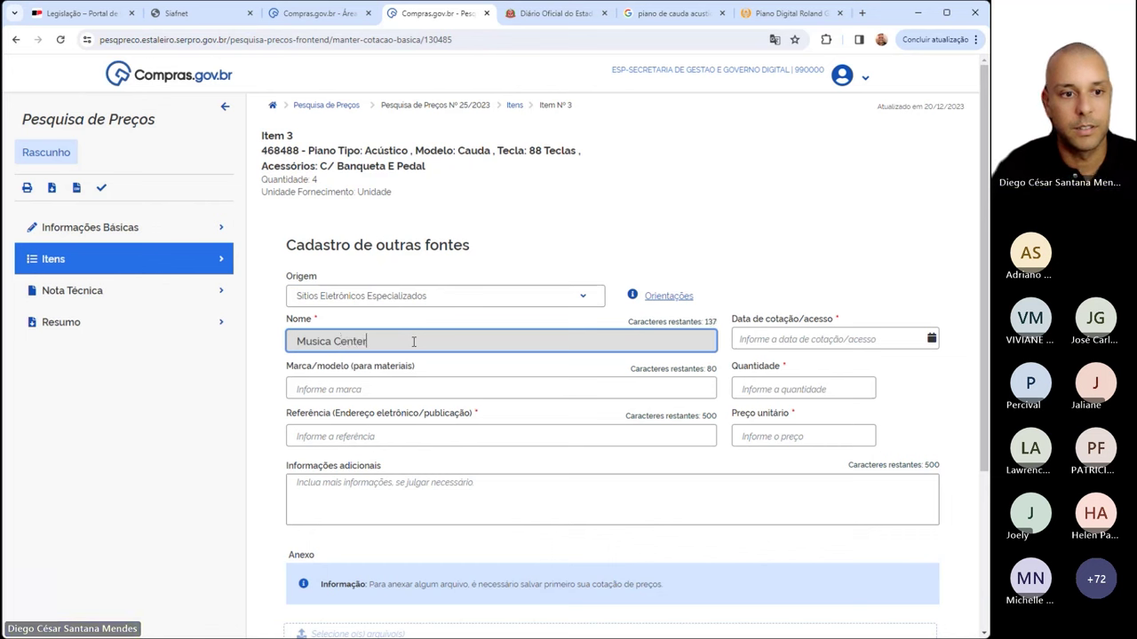
Set the quotation date to 21/12/2023 14:32 and enter Roland GP 609 as the brand and model
click(873, 339)
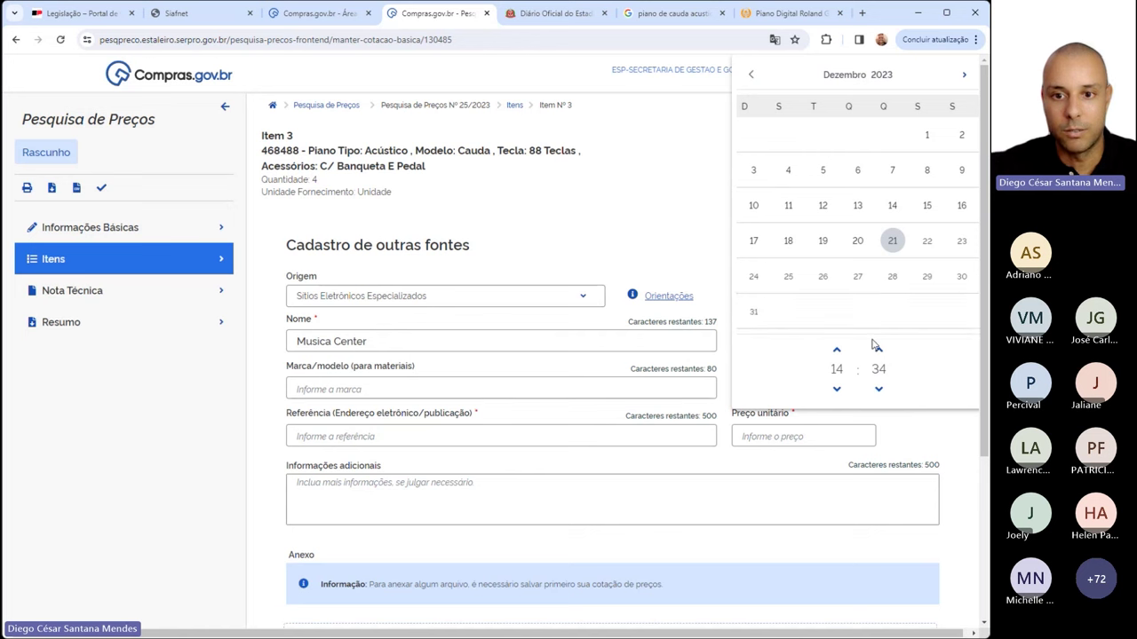
click(892, 242)
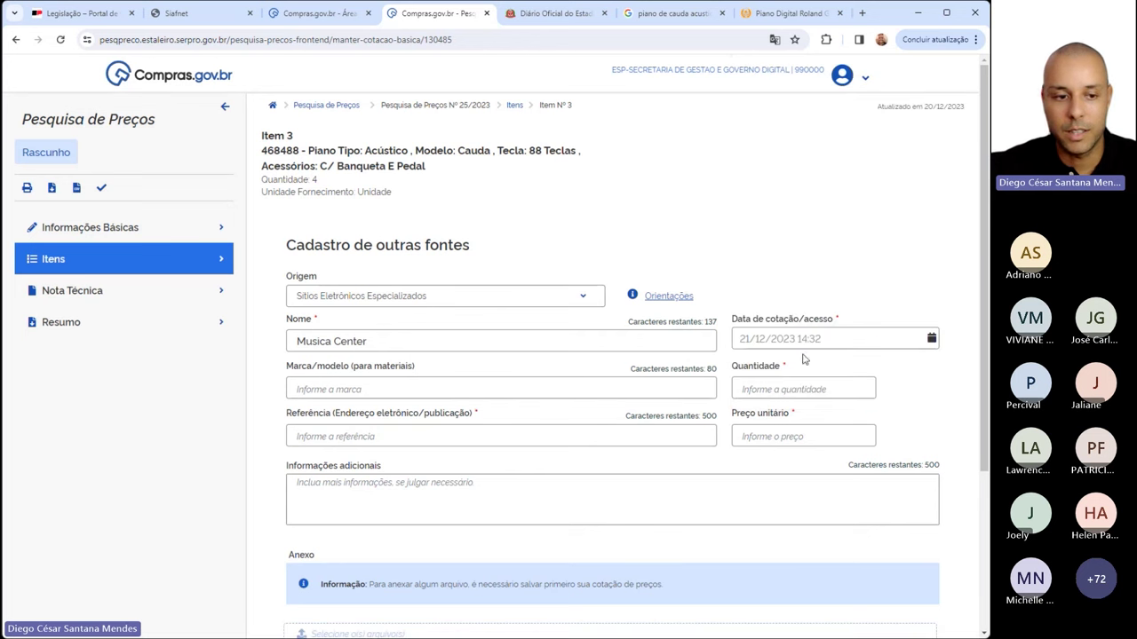
click(390, 386)
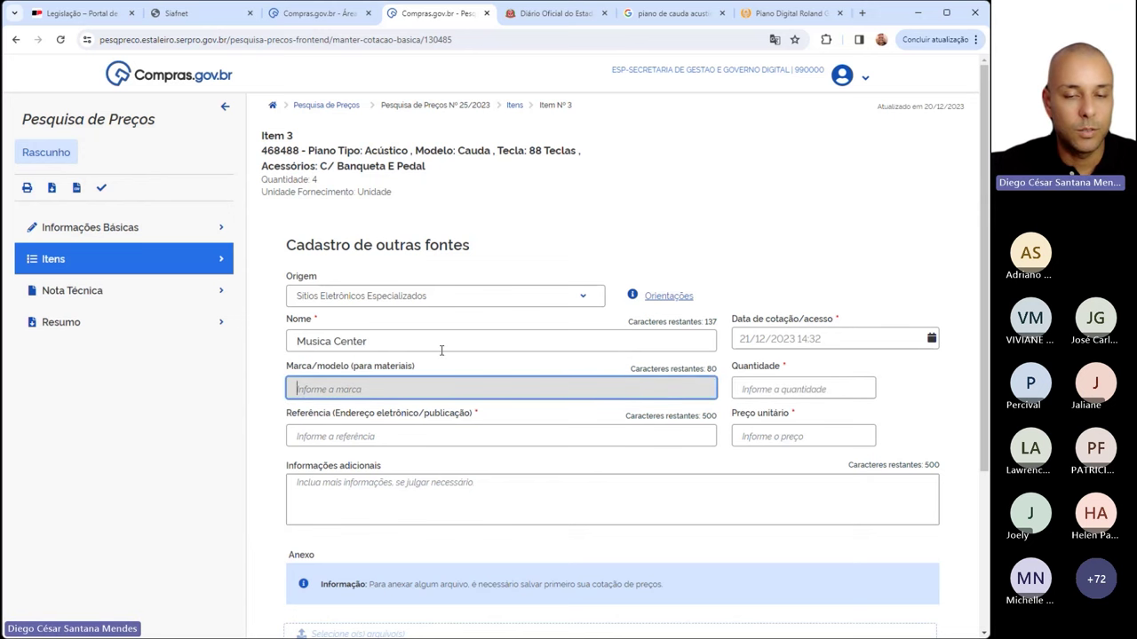
click(788, 18)
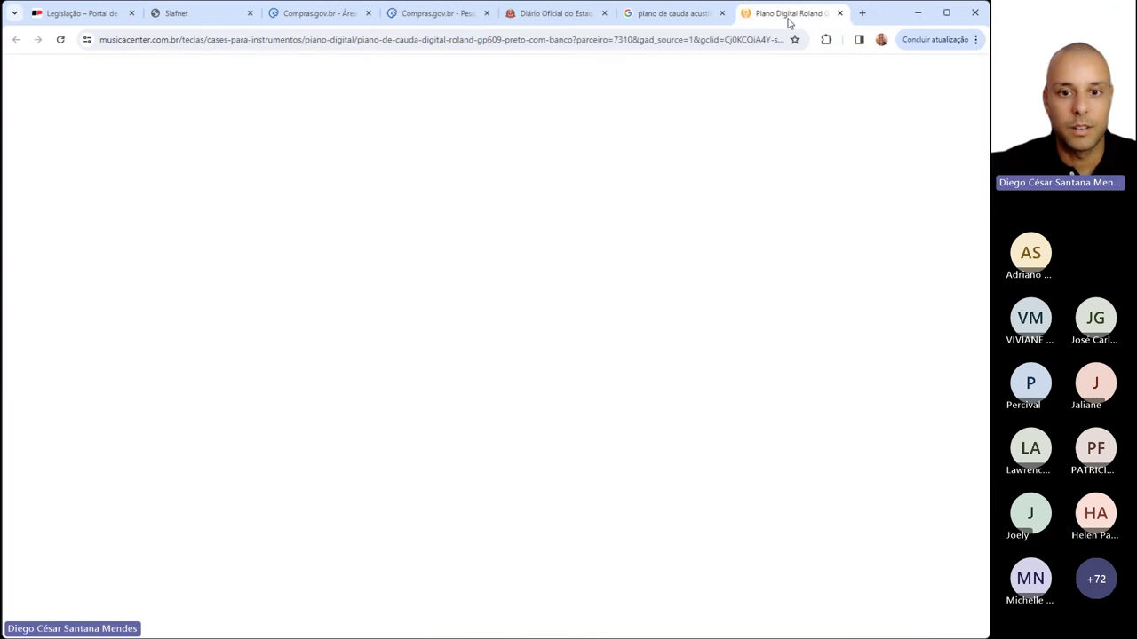
mouse_move(760, 176)
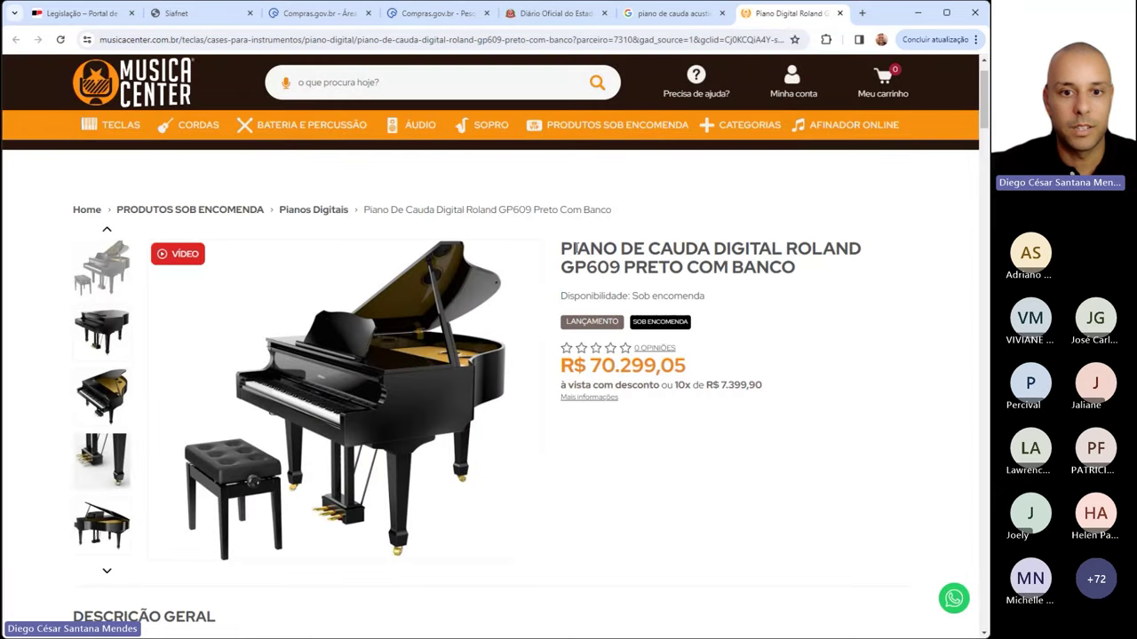
click(437, 13)
text(Roland)
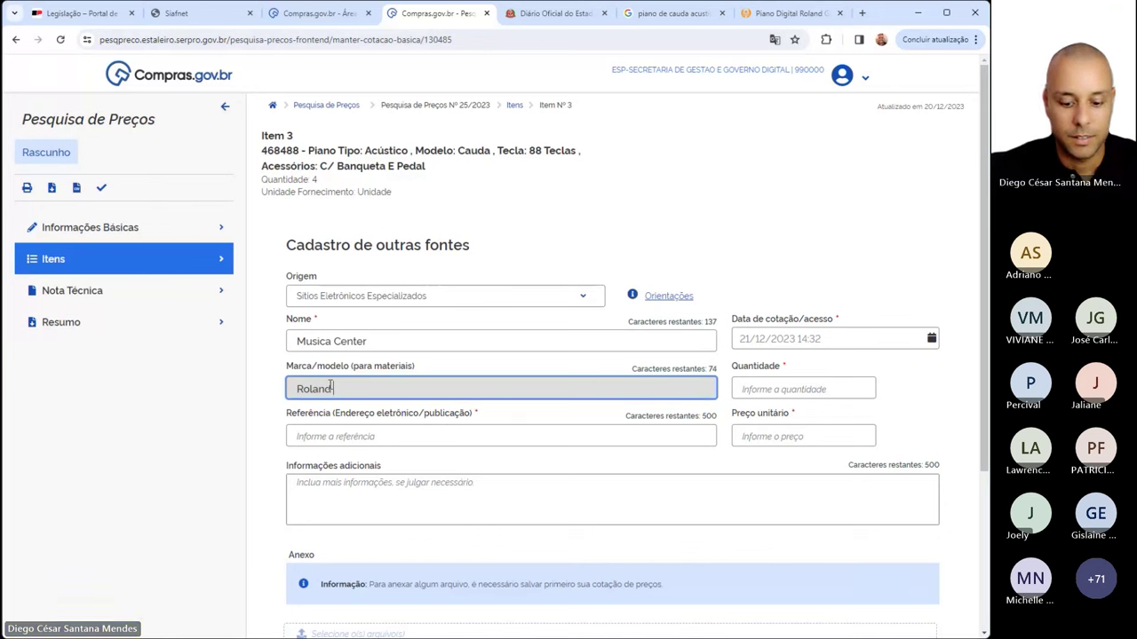
text( GP 609)
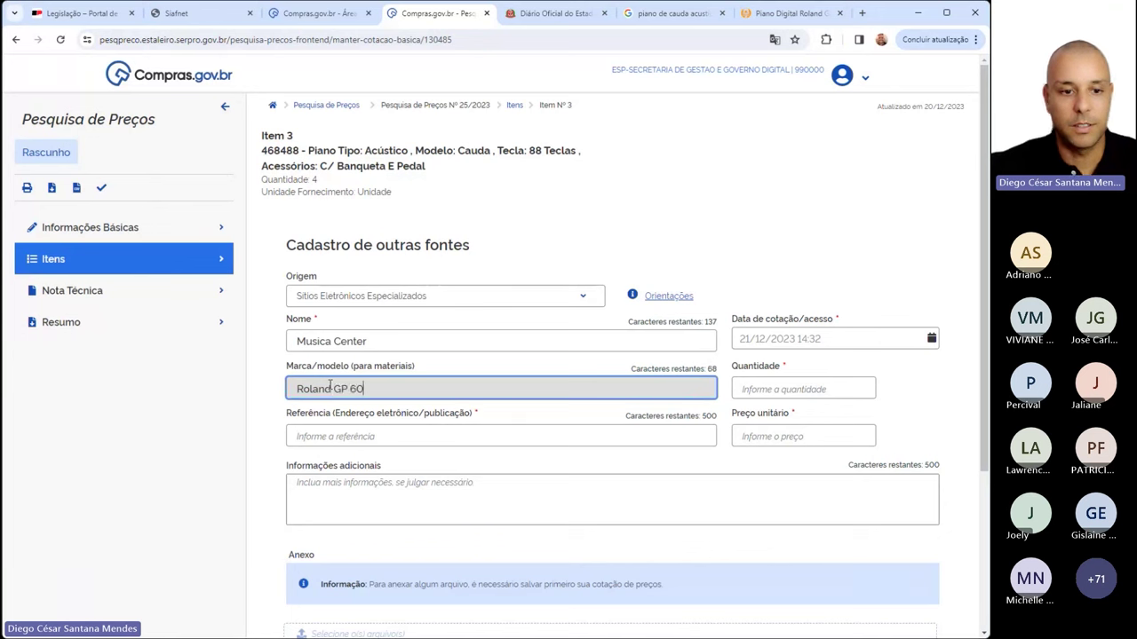
Check the payment information for the Roland GP609 on the Musica Center product page
click(754, 388)
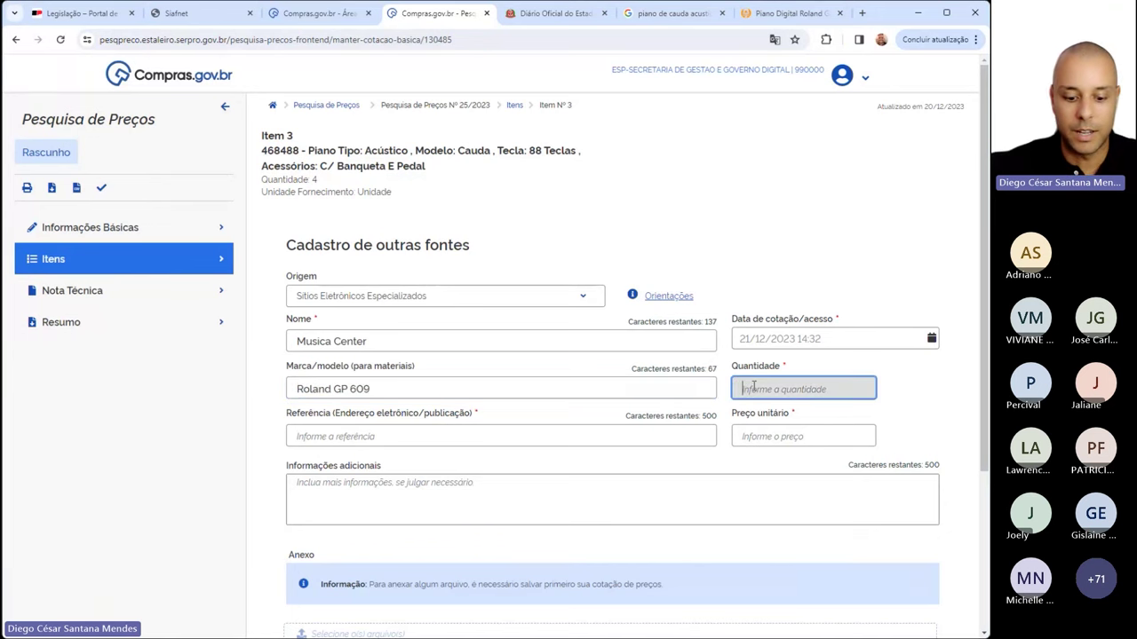
click(757, 17)
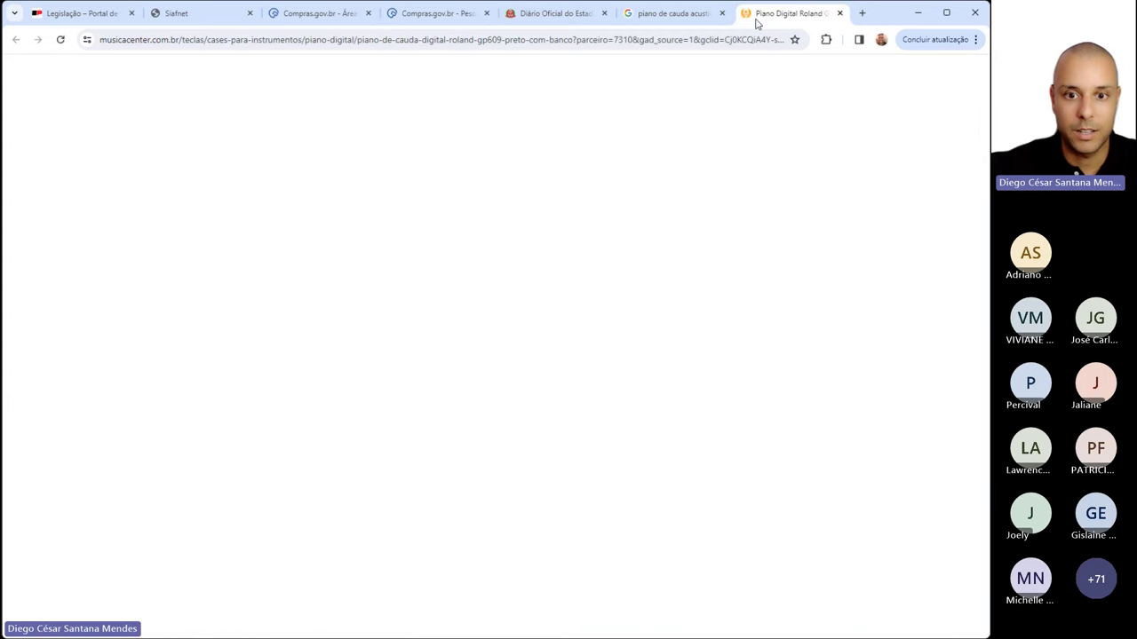
scroll(563, 308, down, 2)
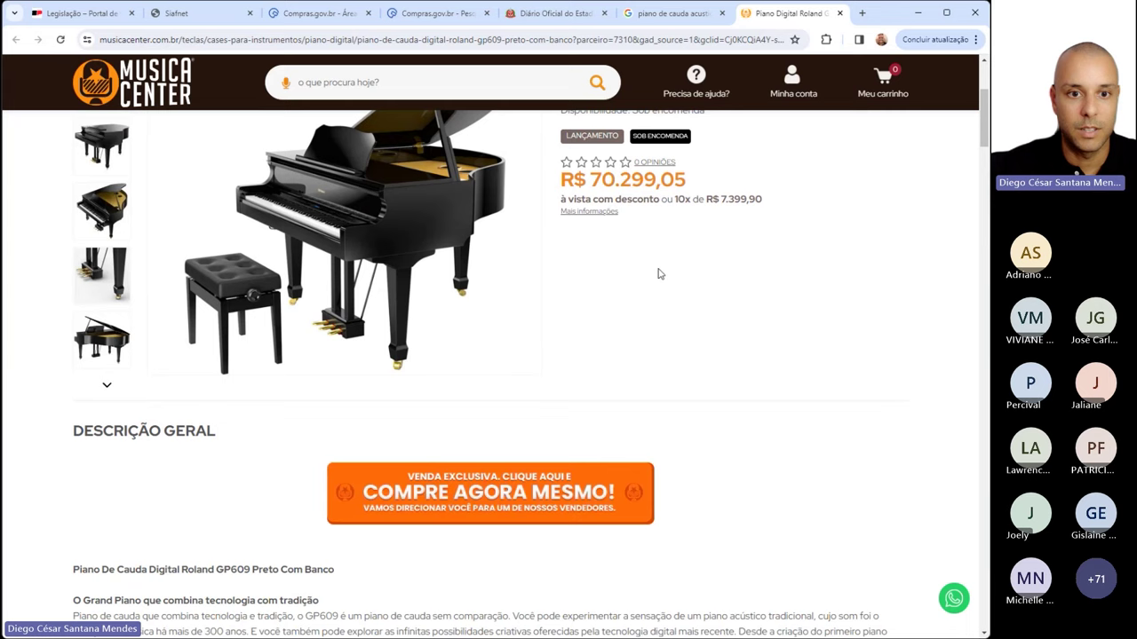
click(599, 212)
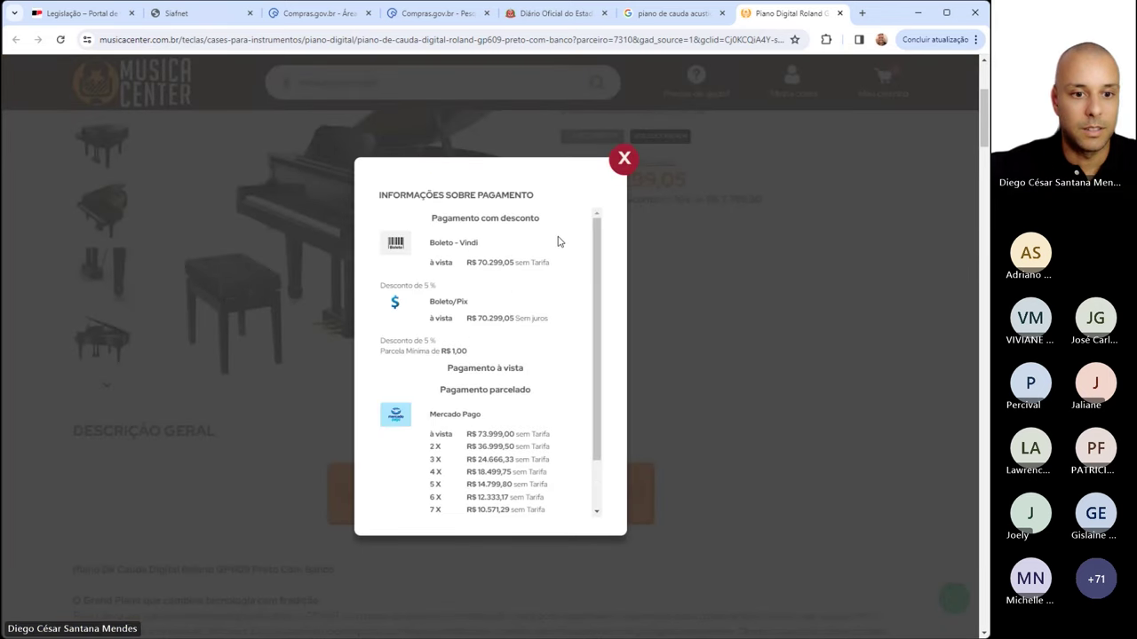
scroll(559, 241, down, 1)
scroll(559, 242, up, 2)
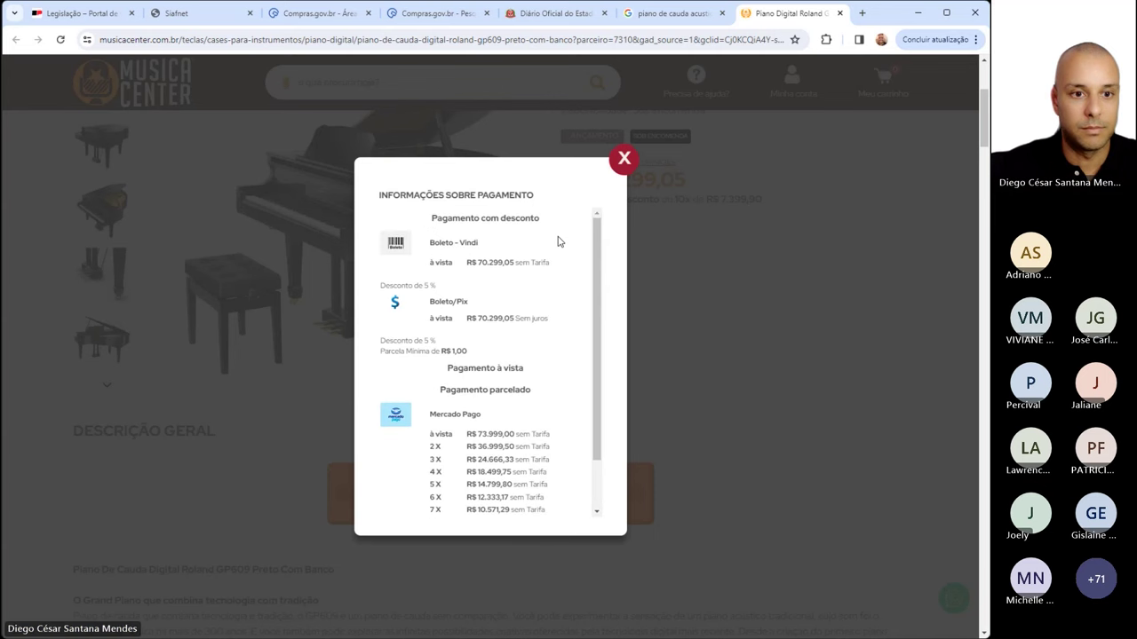
click(624, 162)
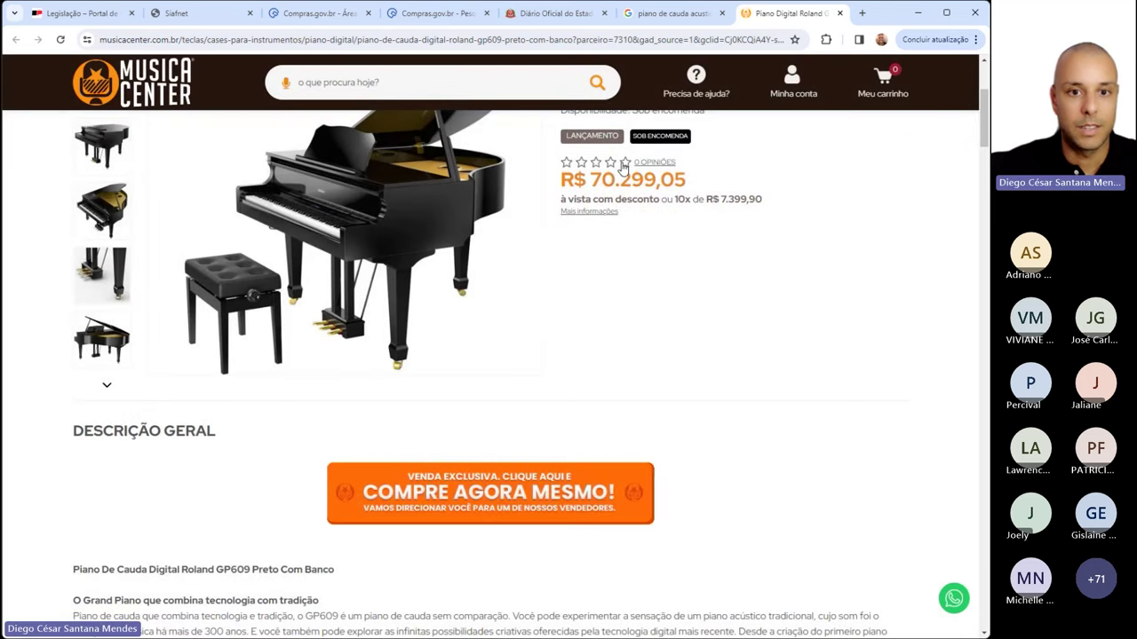
Return to the other-sources quote form and set the quantity to 4
click(321, 13)
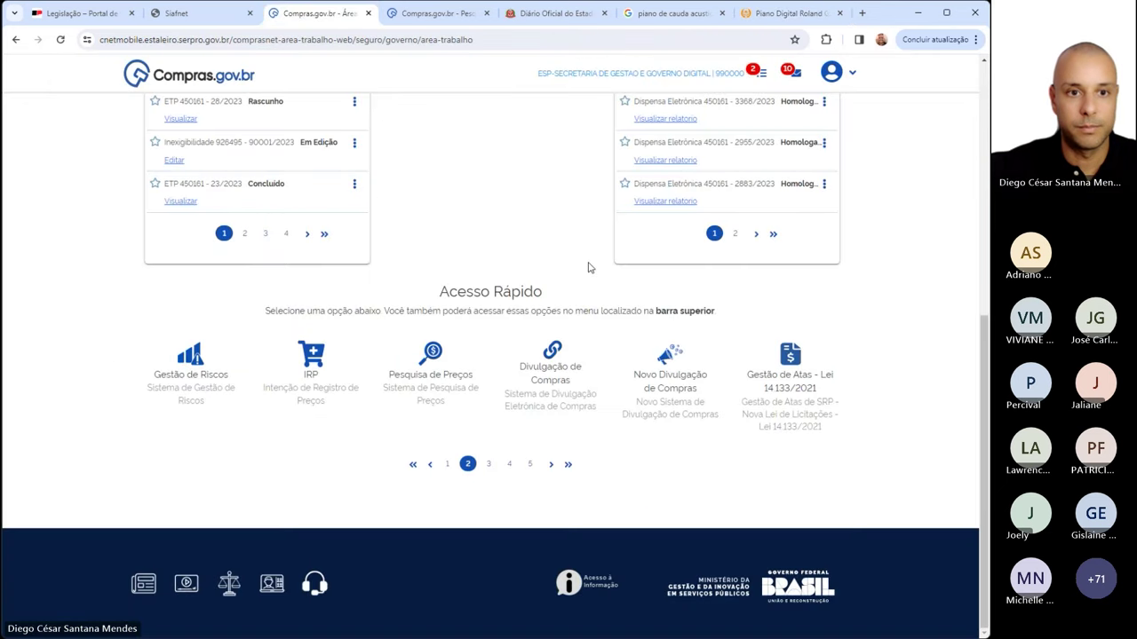
click(429, 15)
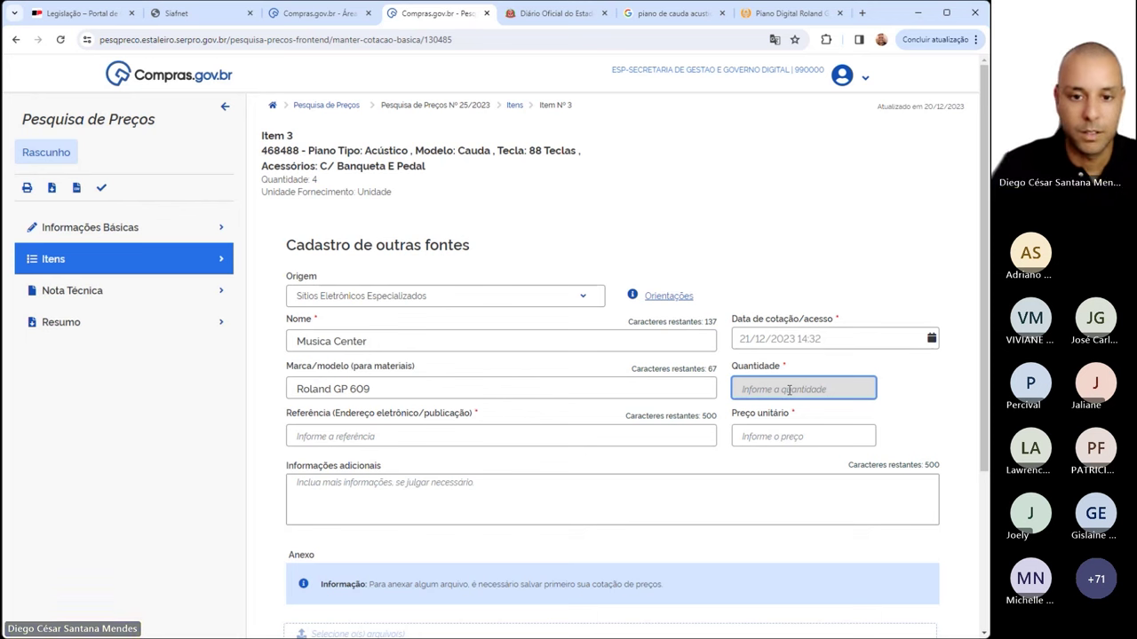
text(4)
Copy the web address of the Musica Center product page into the quote's Referência field
click(401, 436)
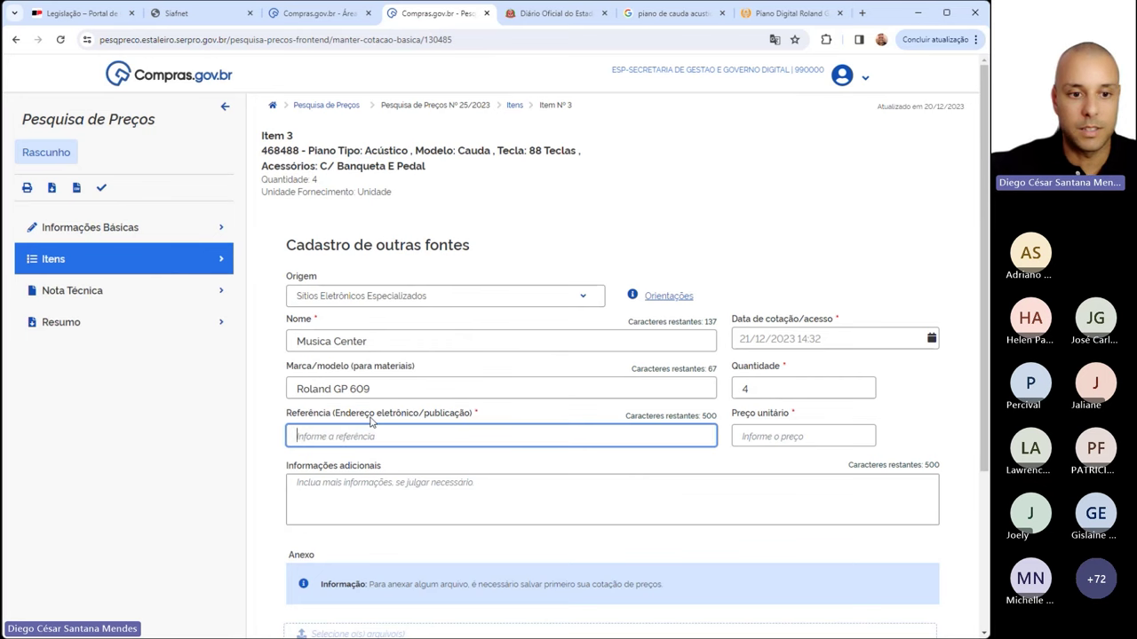
click(764, 14)
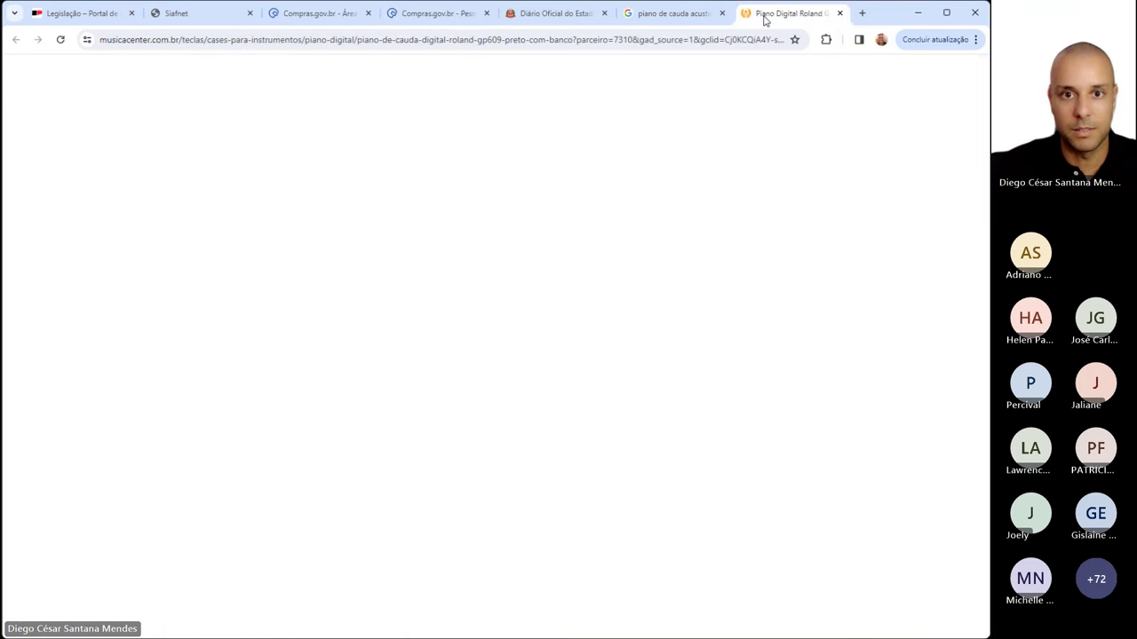
click(675, 39)
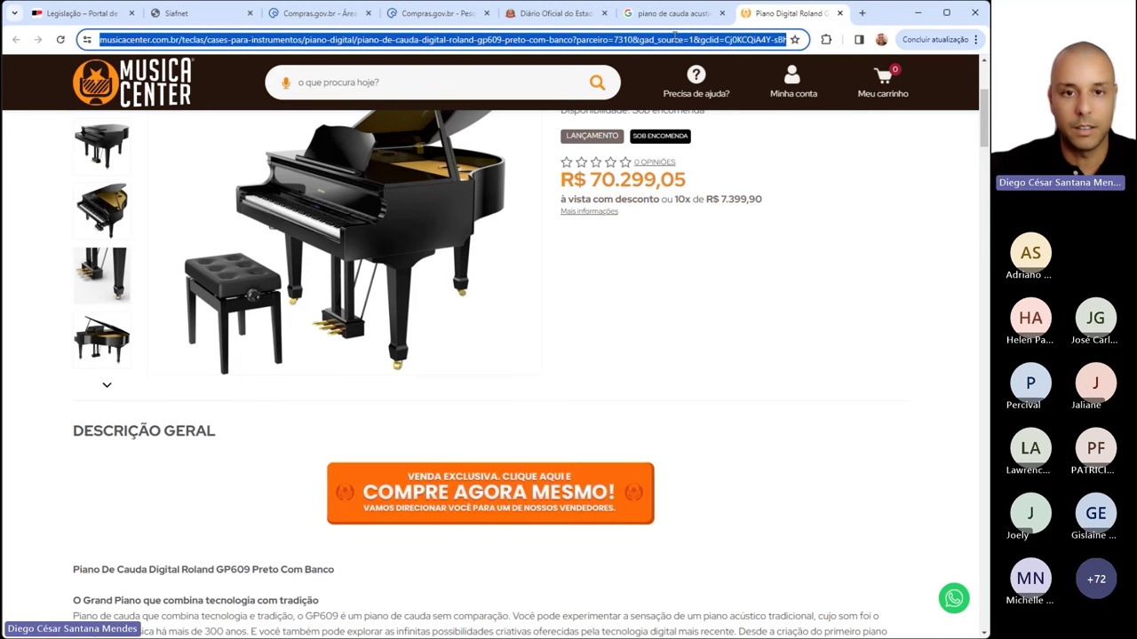
click(442, 13)
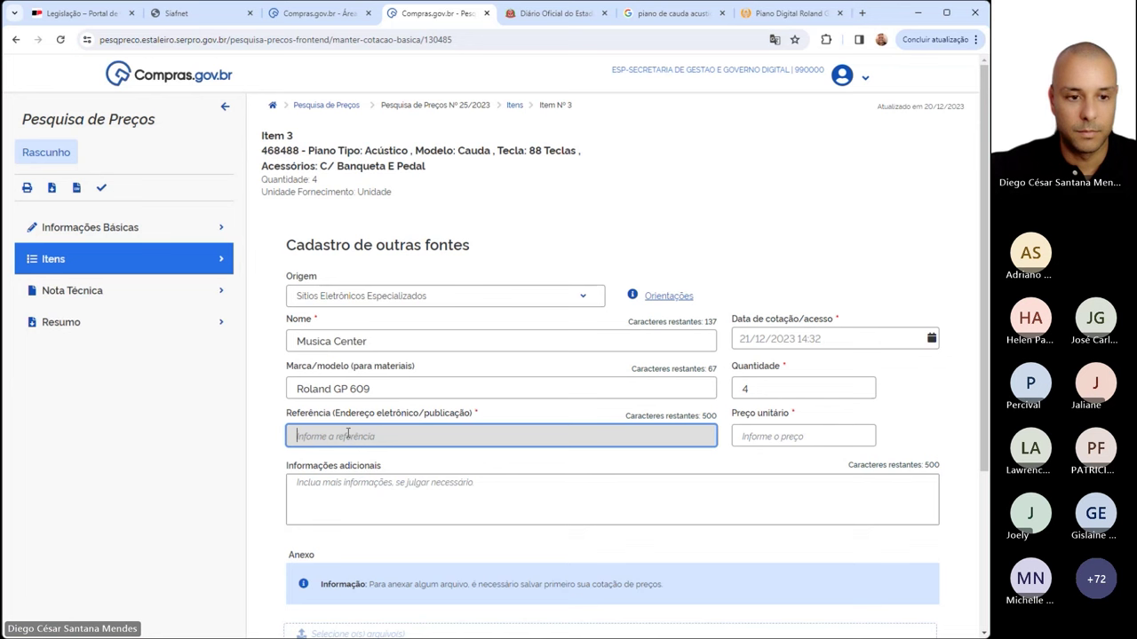
key(ctrl+v)
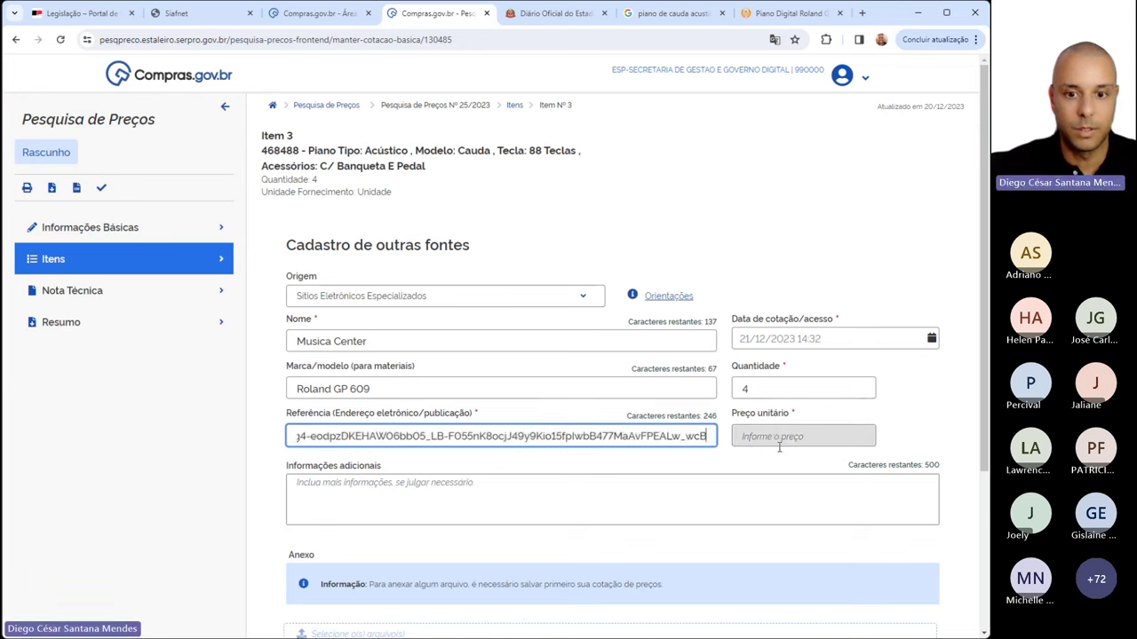
Check the Roland GP609 price on the Musica Center page and enter 70.299,05 as the quote's unit price
click(779, 438)
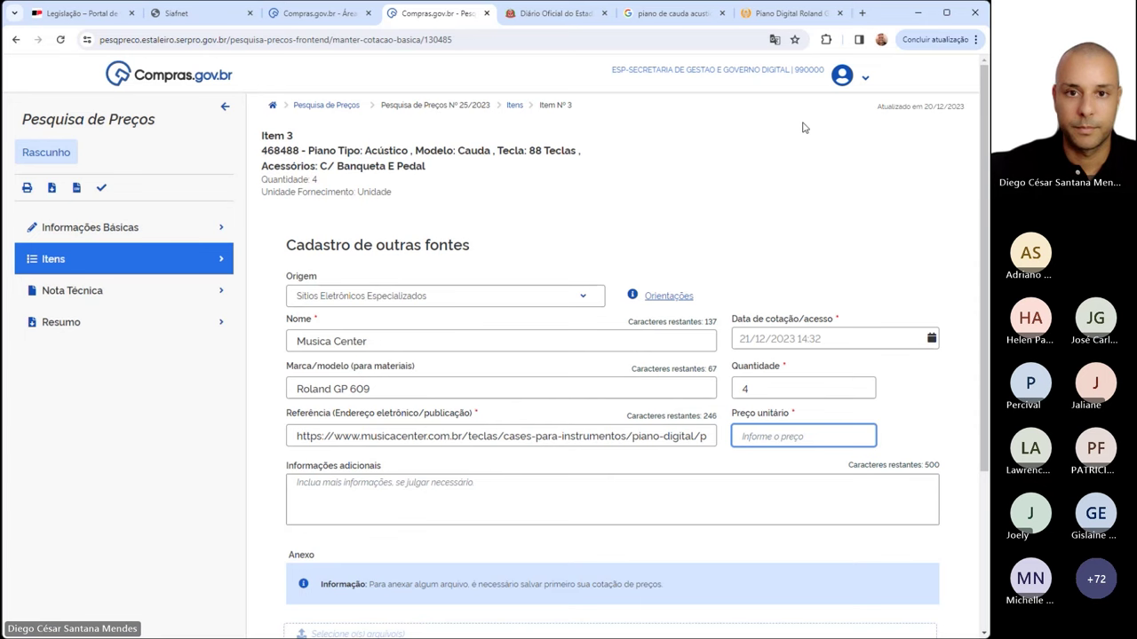
click(791, 14)
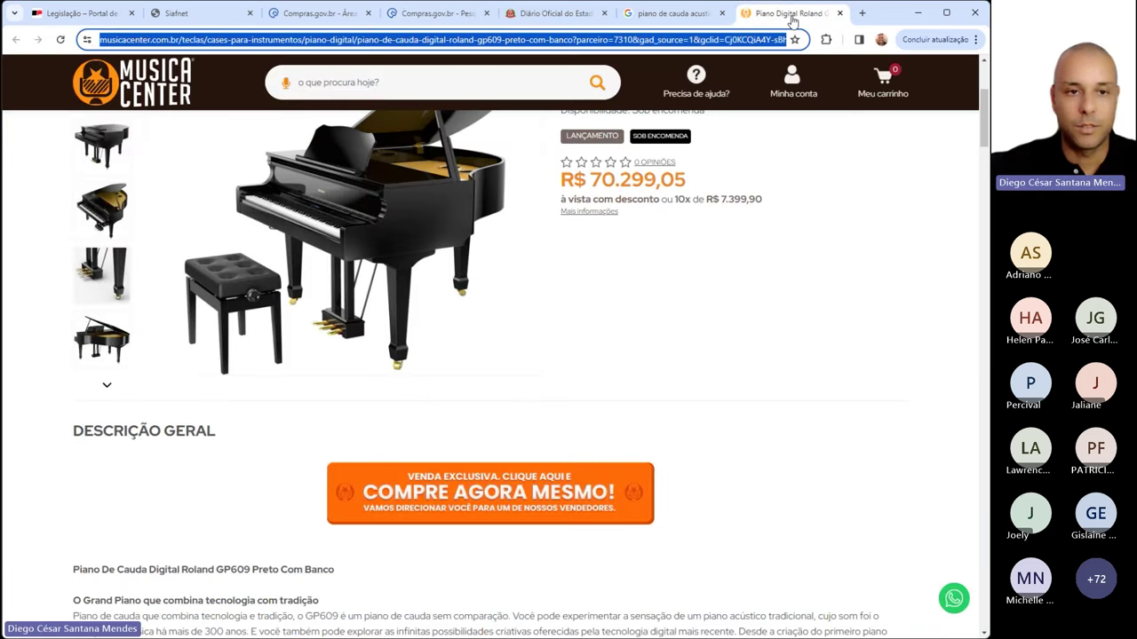
click(435, 13)
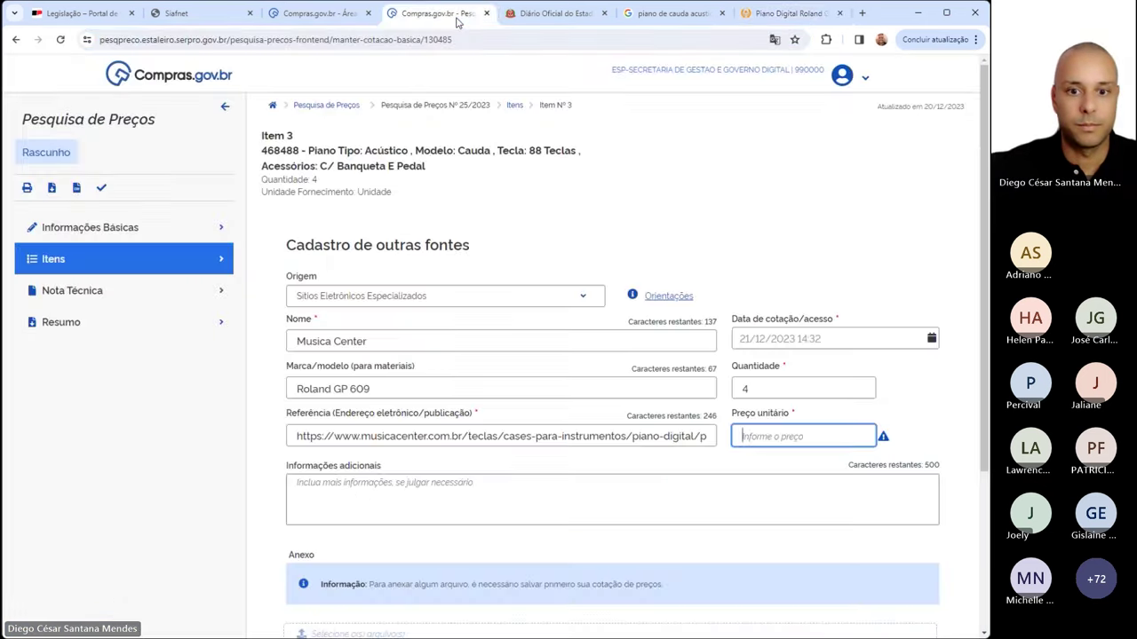
click(783, 437)
text(70.29)
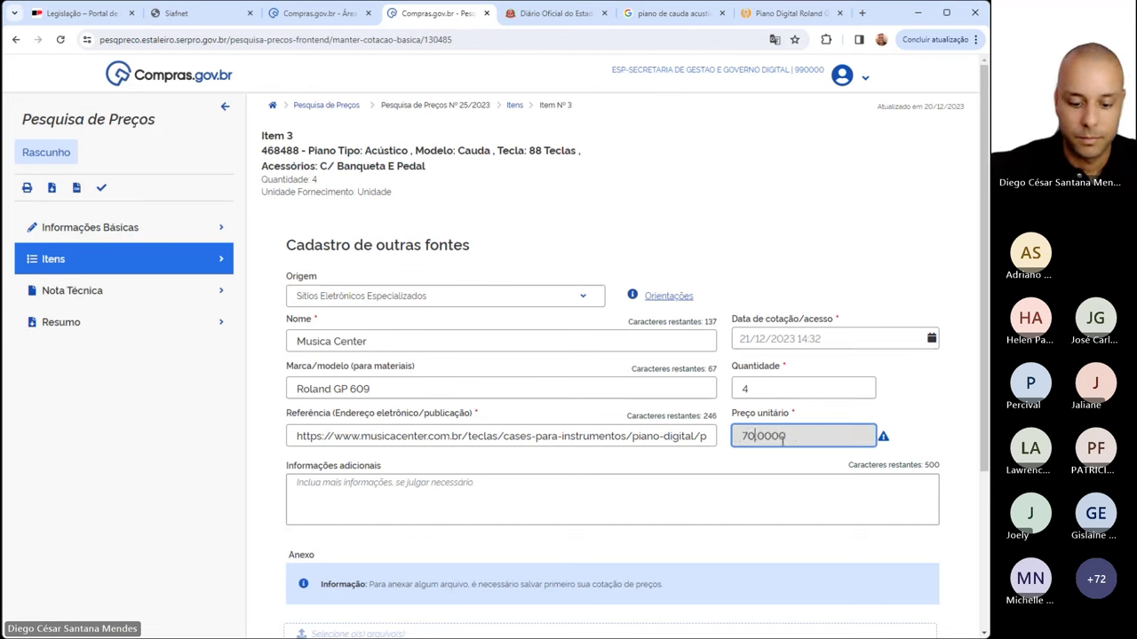
text(9,05)
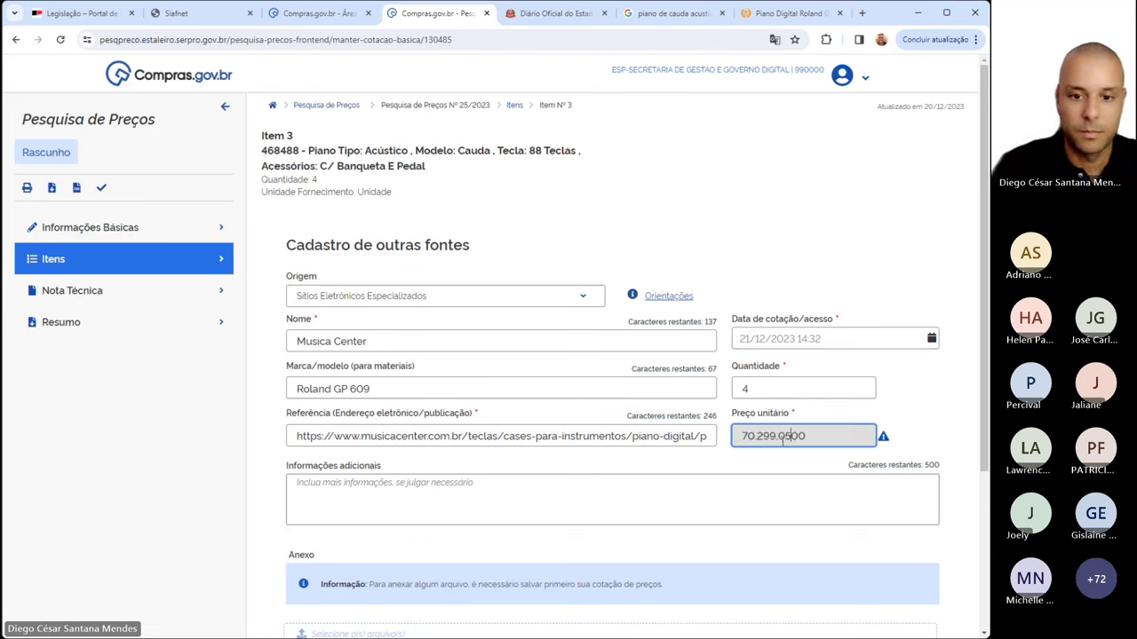
key(Tab)
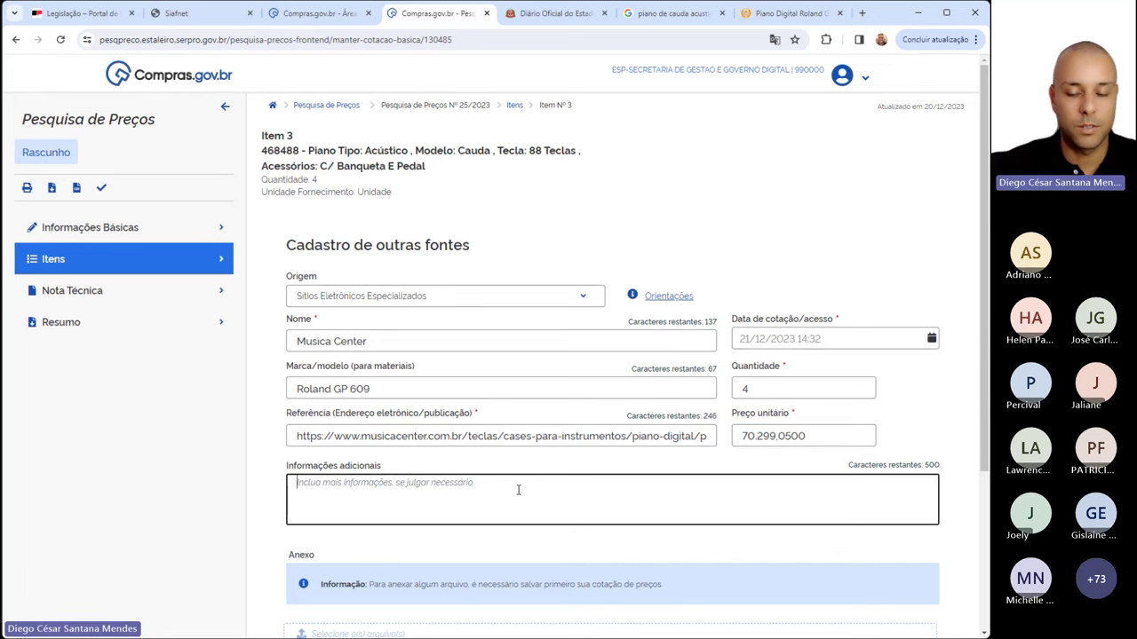
Enter "Pesquisa realizada em site especializado em instrumentos musicais" as the additional information and save the quote to enable attachments
text(Pe)
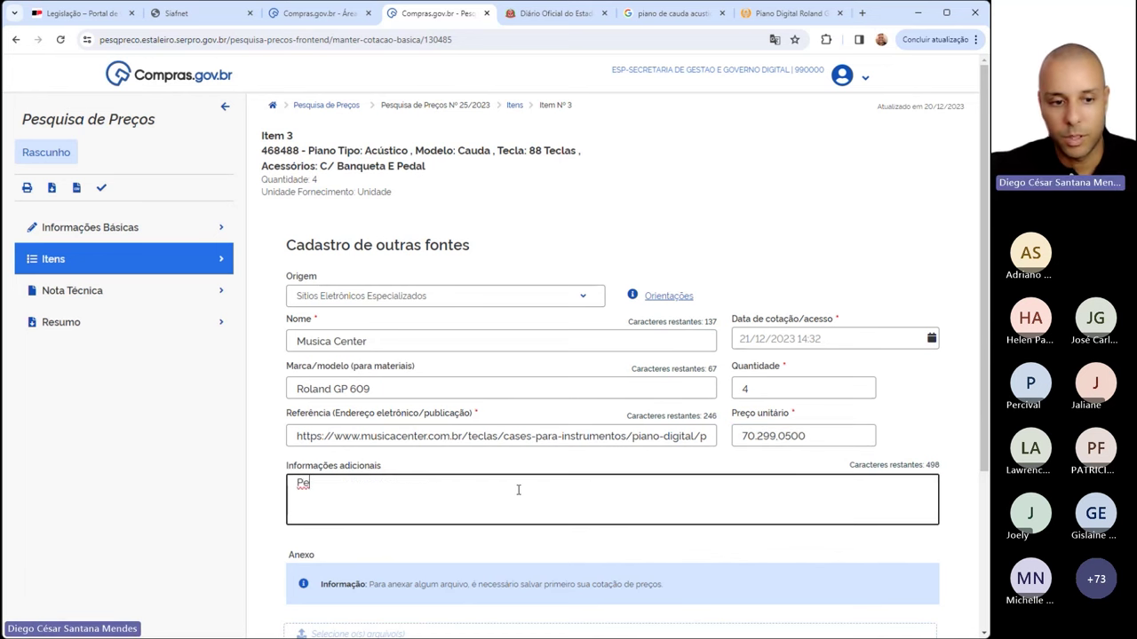
text(squisa)
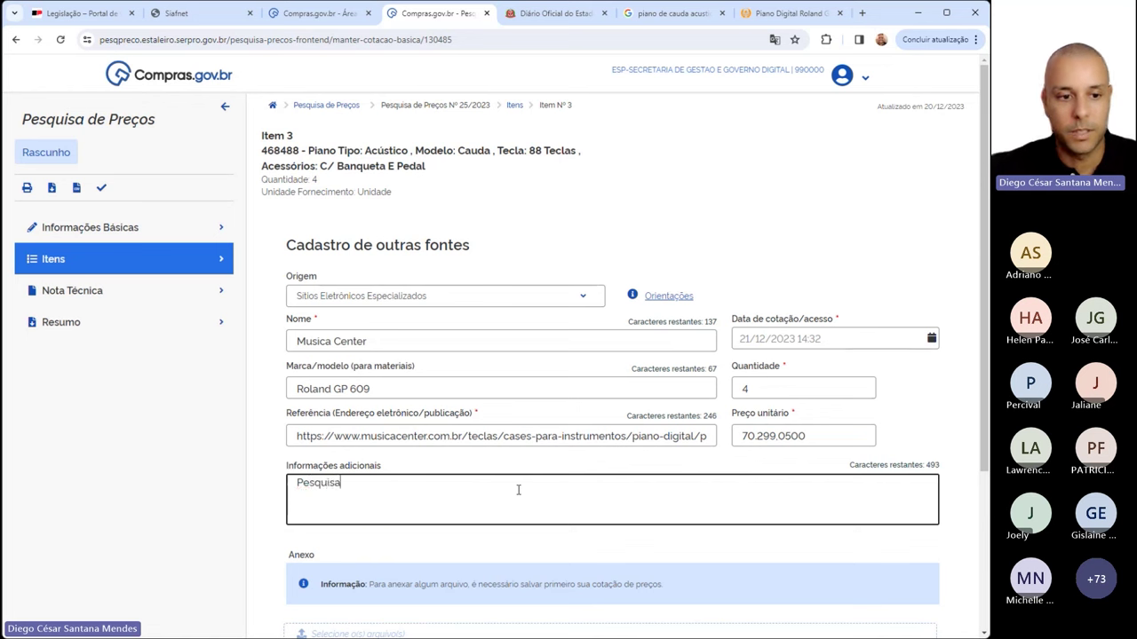
text( realizada em)
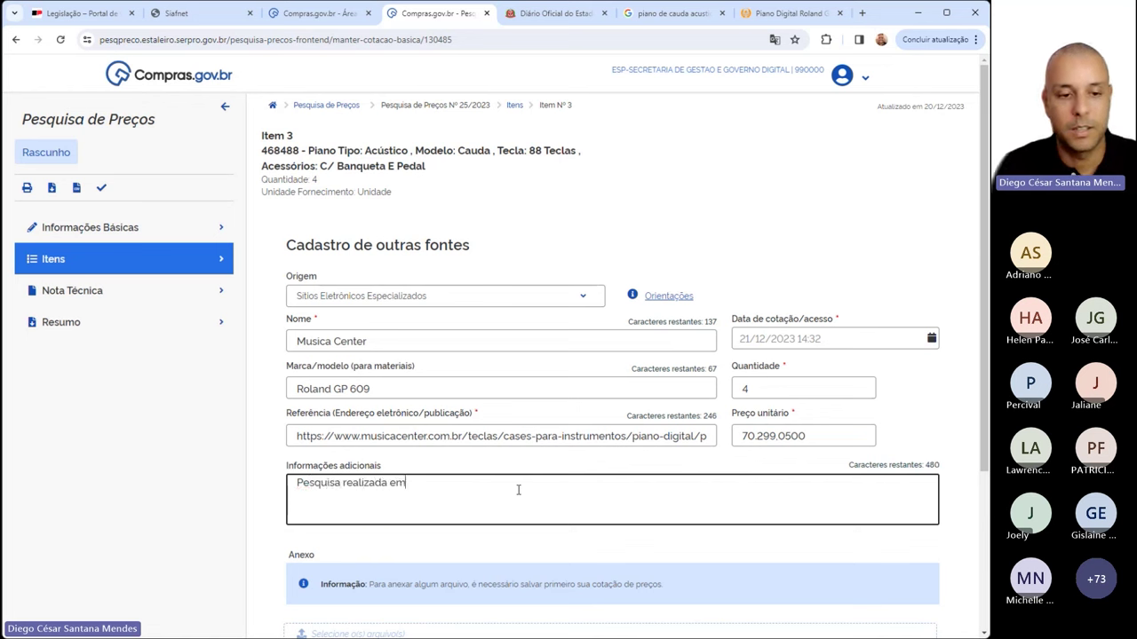
text( site es)
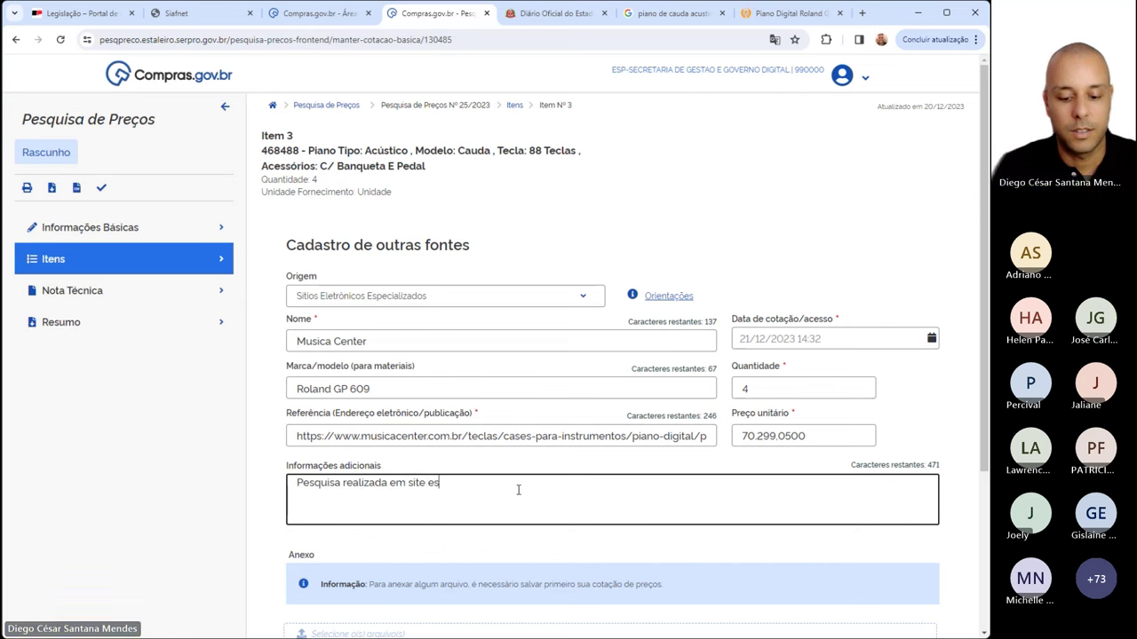
text(pecializado em )
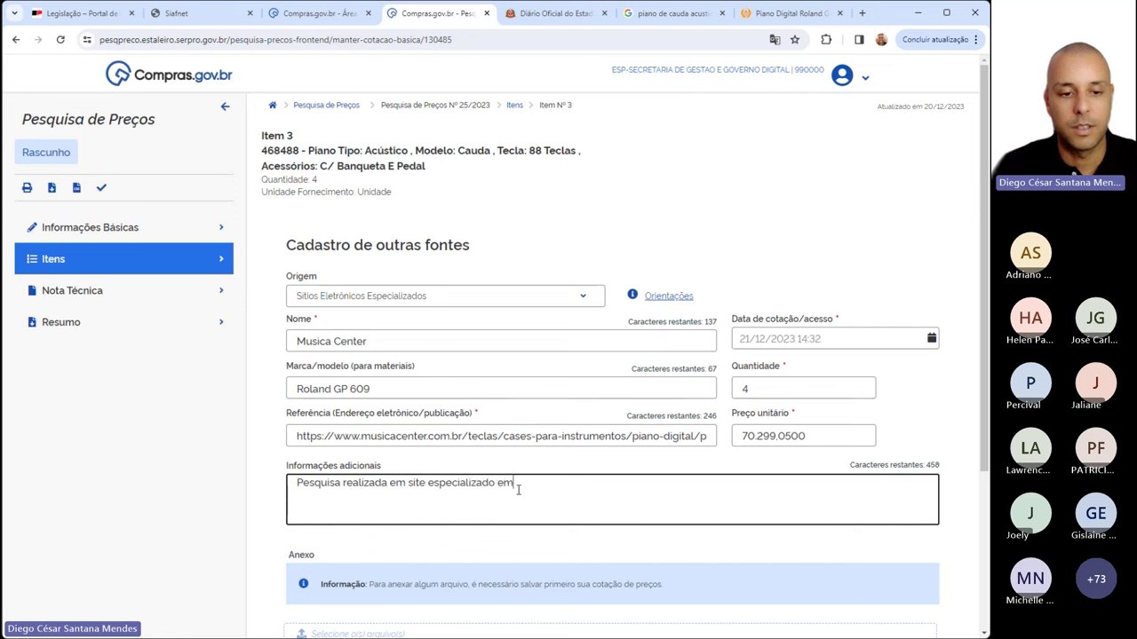
text(instrumentos di)
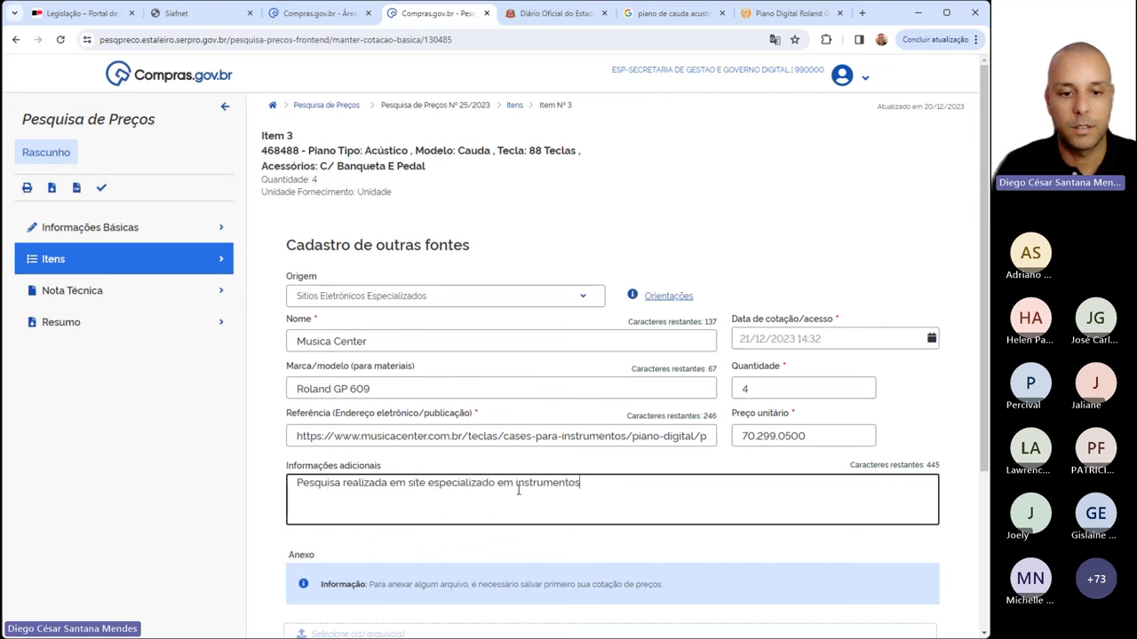
key(BackSpace)
key(BackSpace)
text(mu)
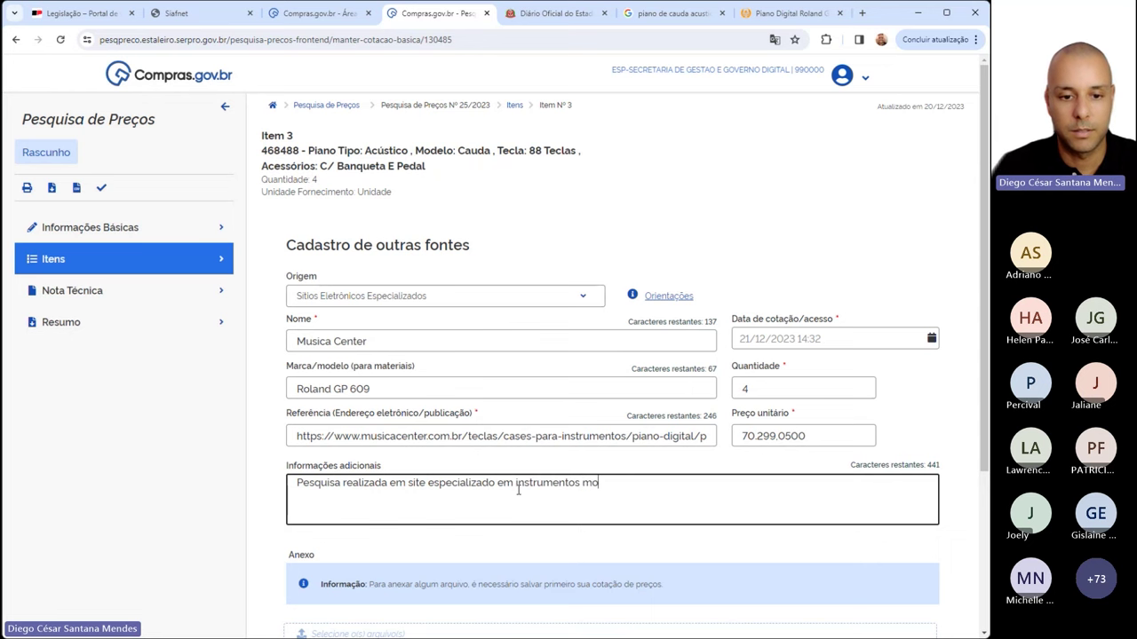
text(sicais)
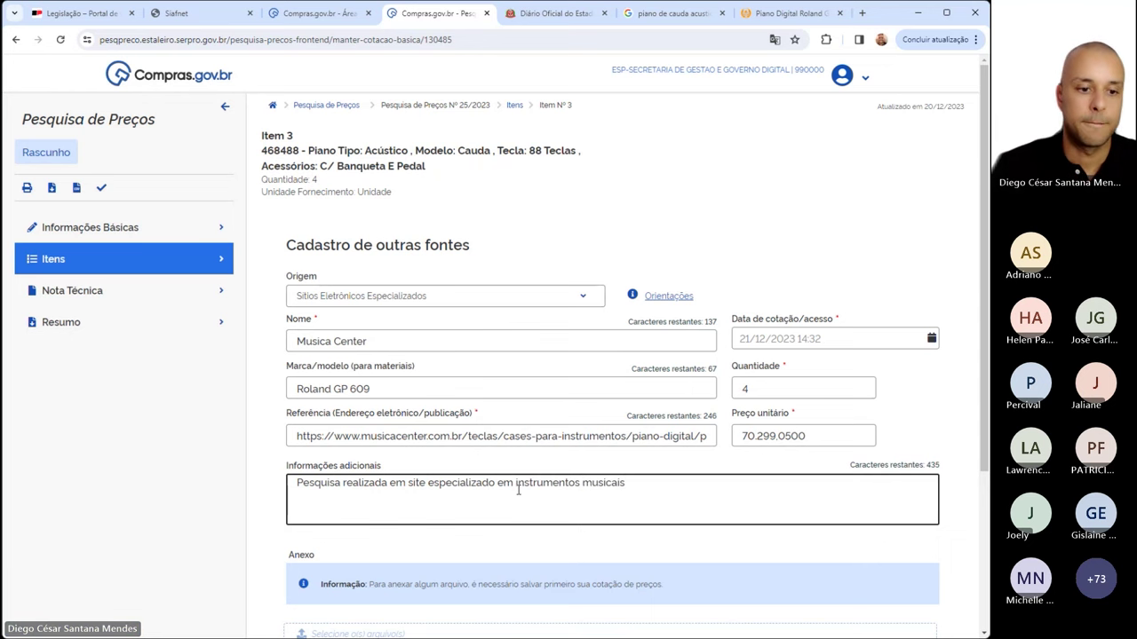
scroll(518, 491, down, 2)
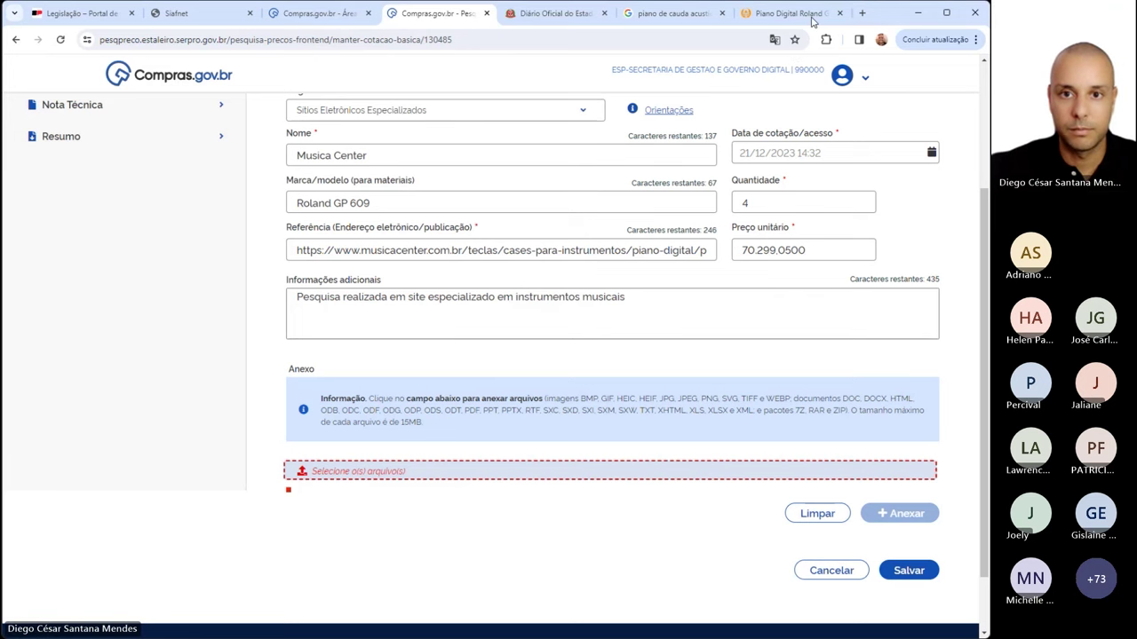
Print all pages of the Musica Center Roland GP609 product page with Microsoft Print to PDF
click(811, 18)
mouse_move(728, 187)
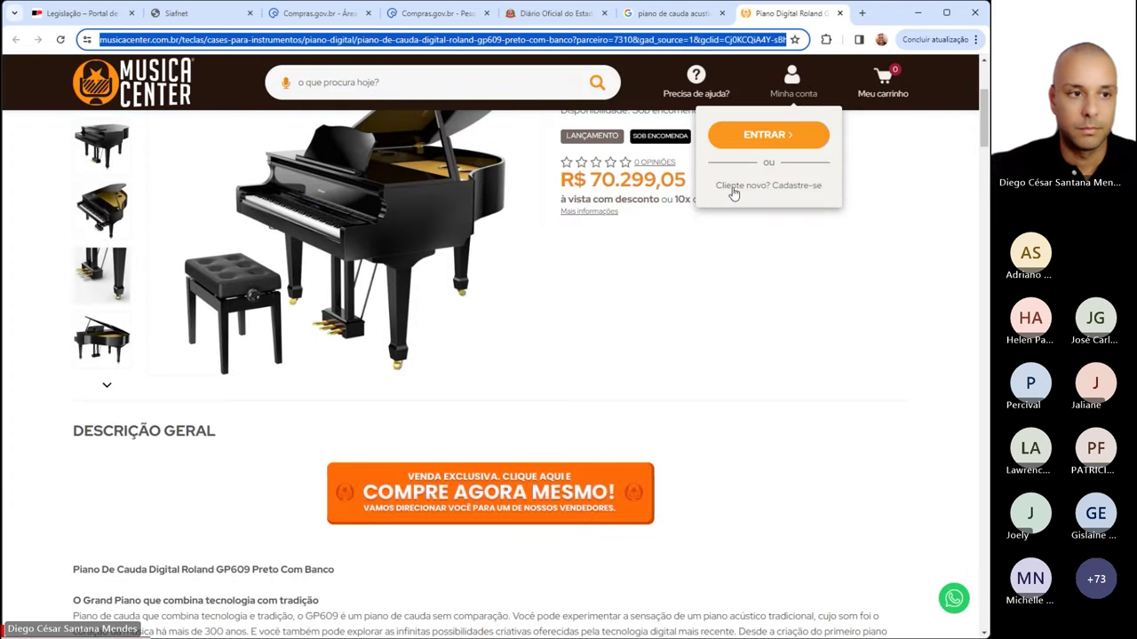
scroll(833, 225, up, 3)
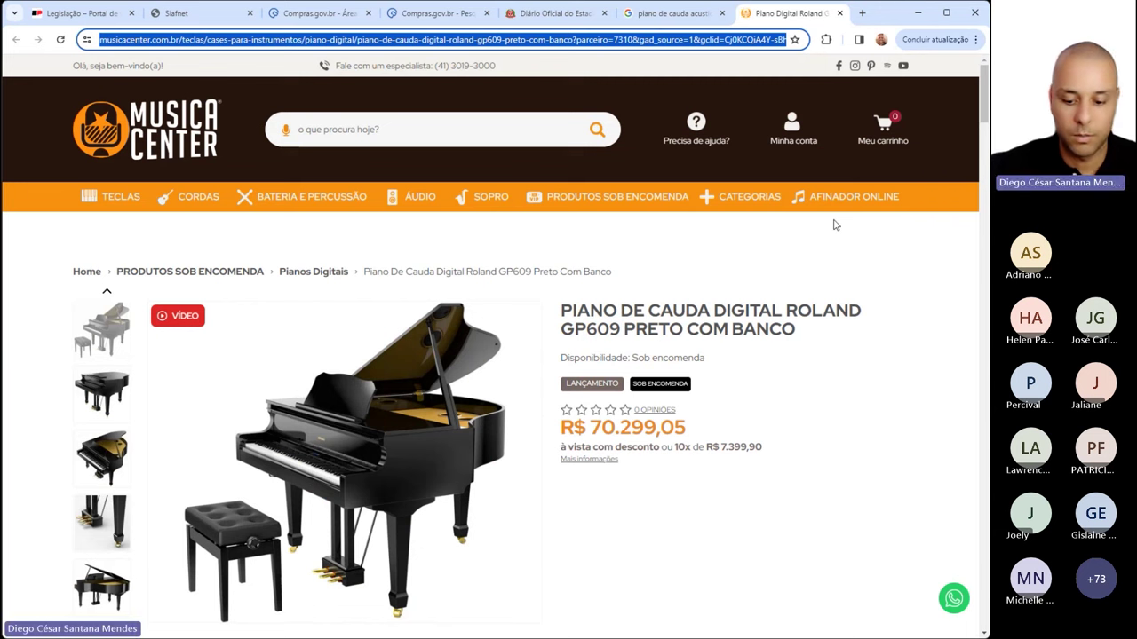
key(alt+Tab)
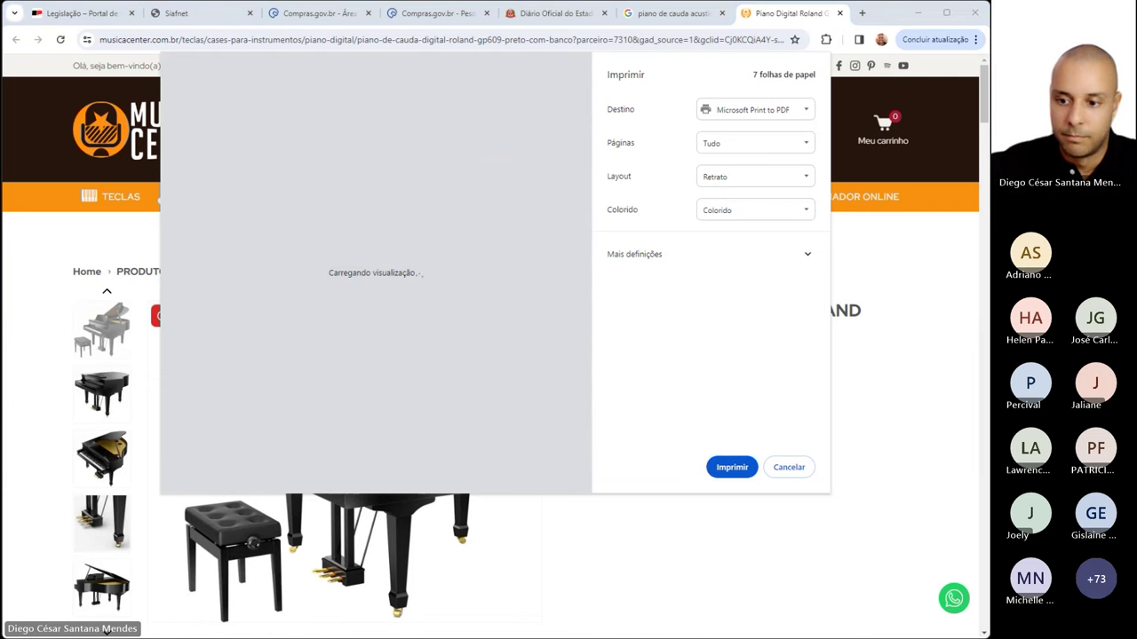
key(alt+Tab)
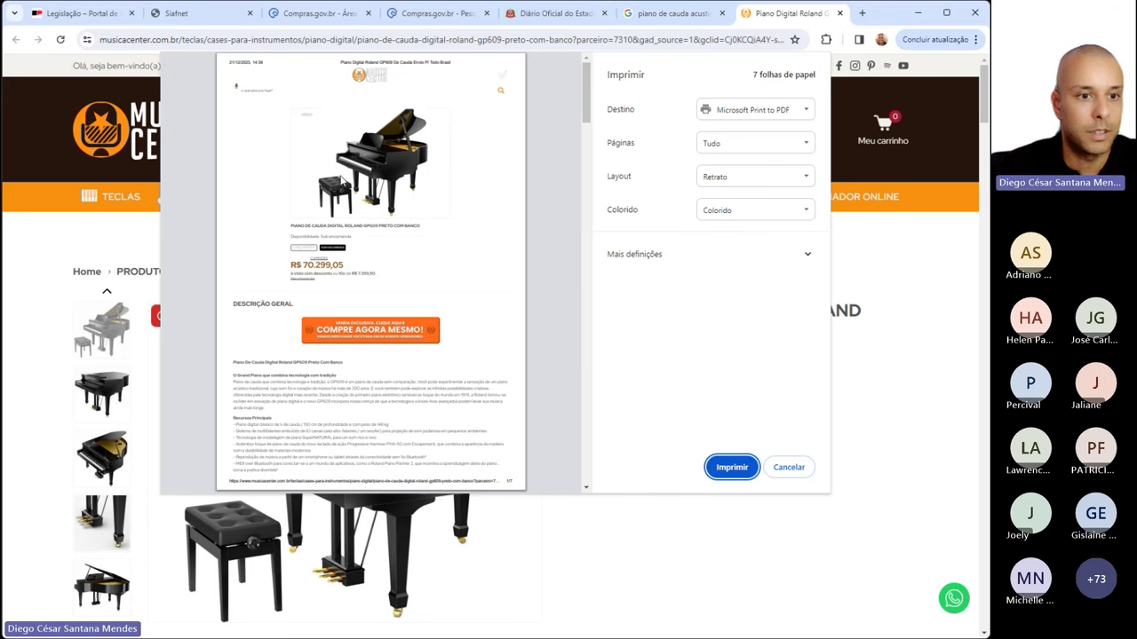
scroll(342, 180, down, 3)
scroll(341, 180, up, 3)
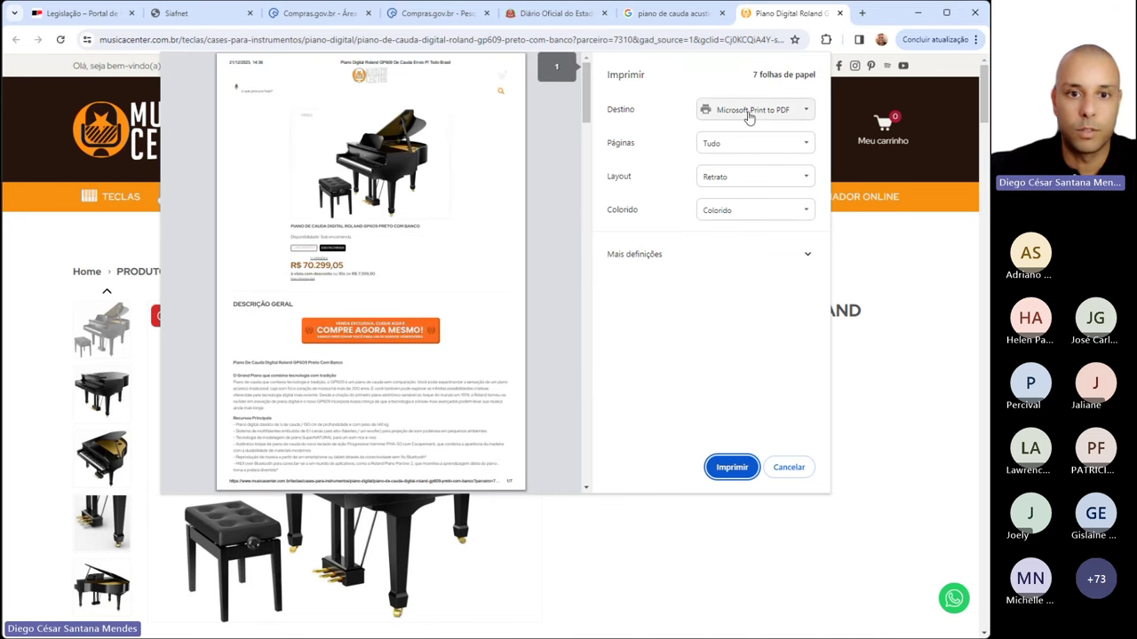
click(732, 467)
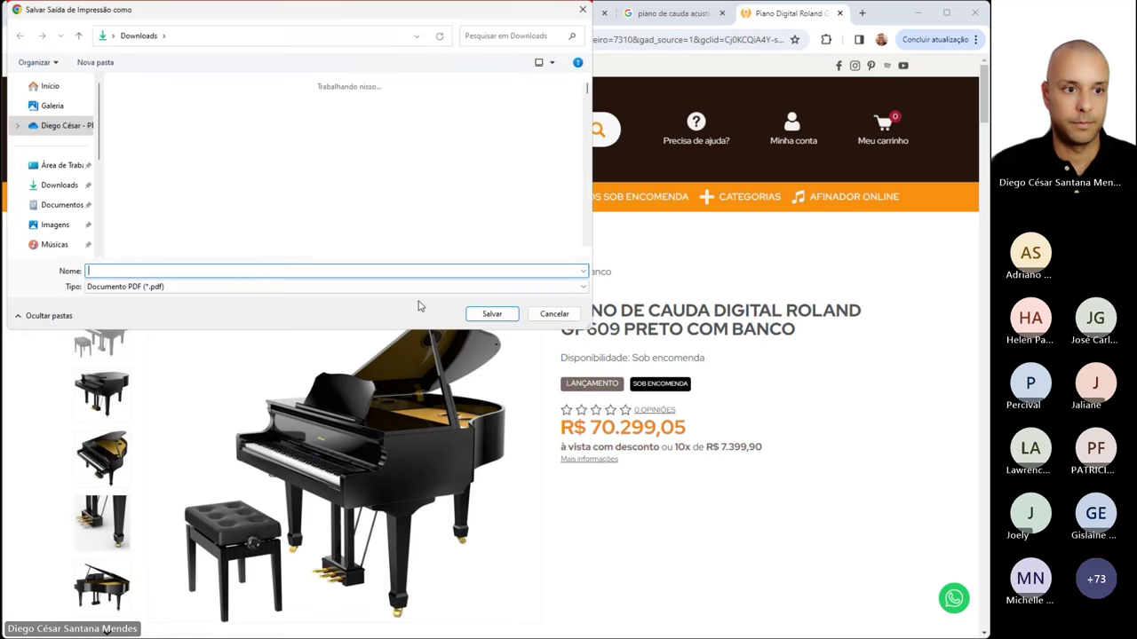
Save the printed PDF as "pesquisa piano acustico" in the Downloads folder
text(p)
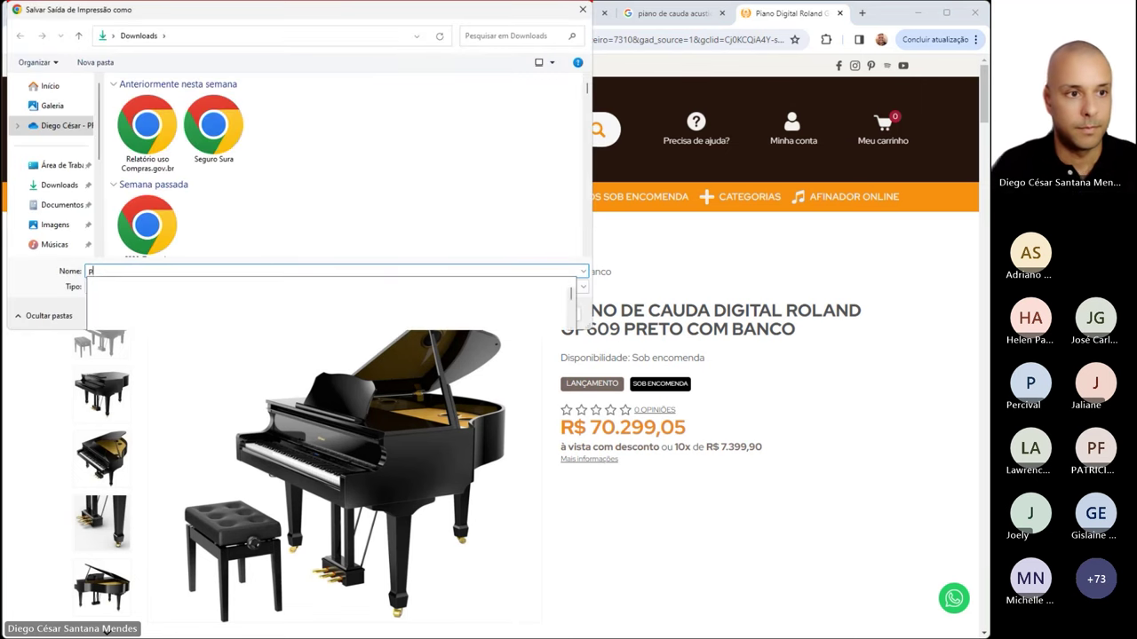
text(esquisa pia)
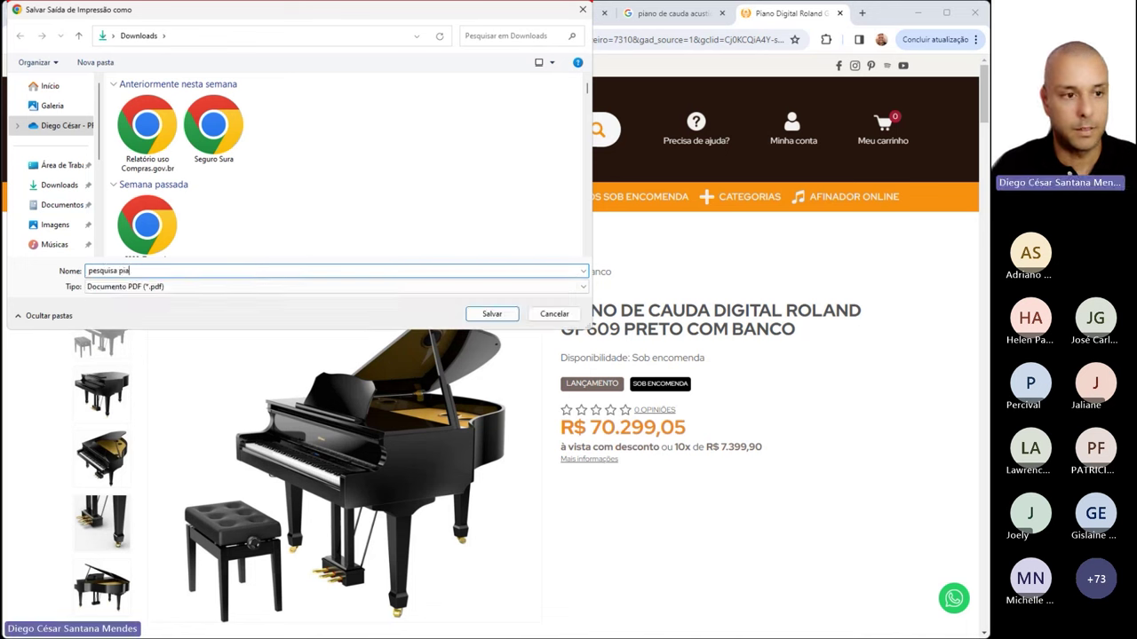
text(no acustico)
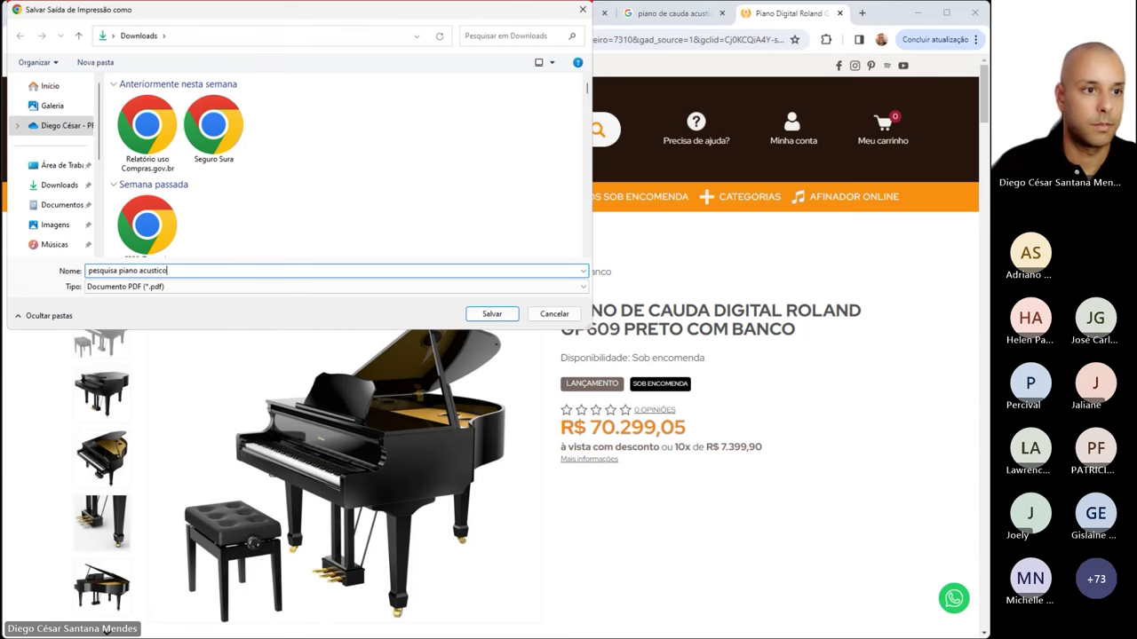
click(494, 316)
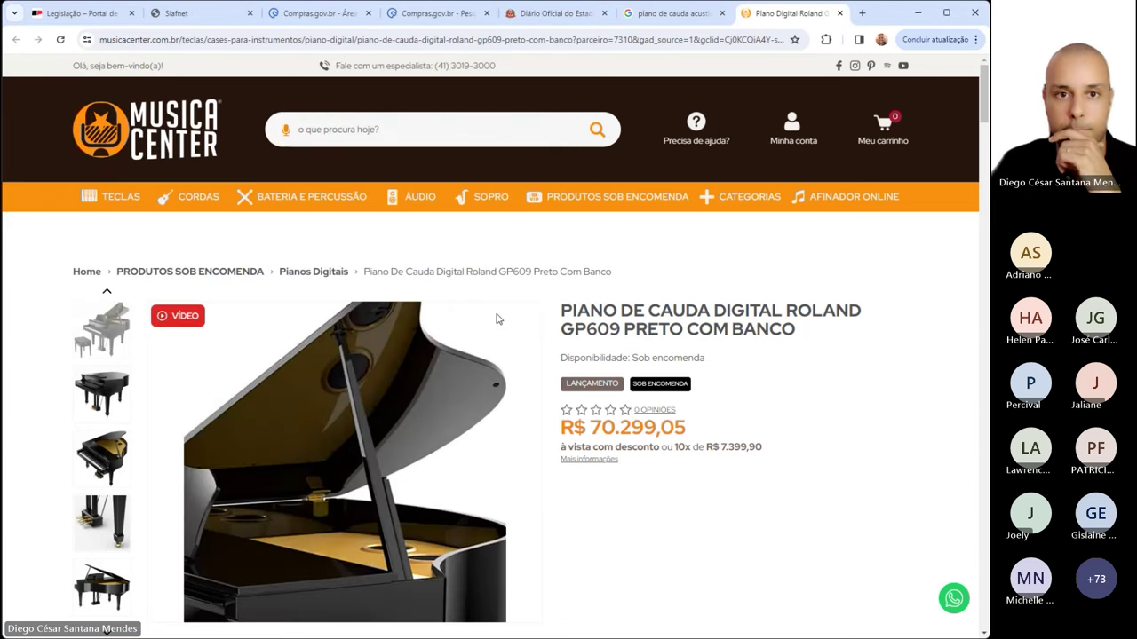
Return to the quote form, choose "pesquisa piano acustico" from Downloads as its attachment, and save the quote
scroll(498, 318, down, 1)
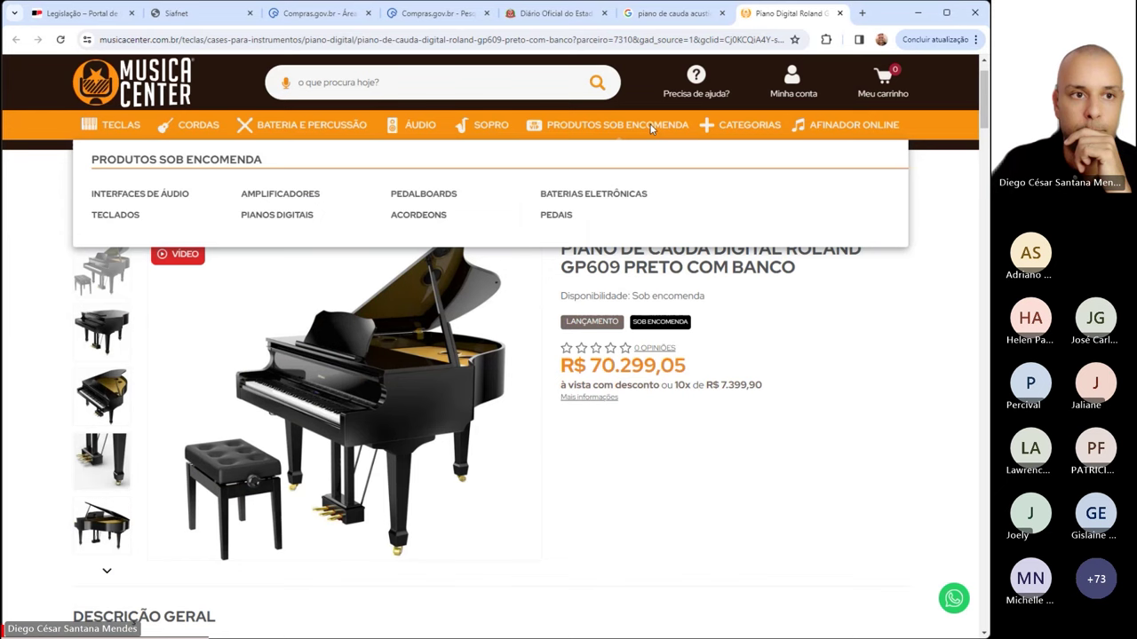
click(409, 17)
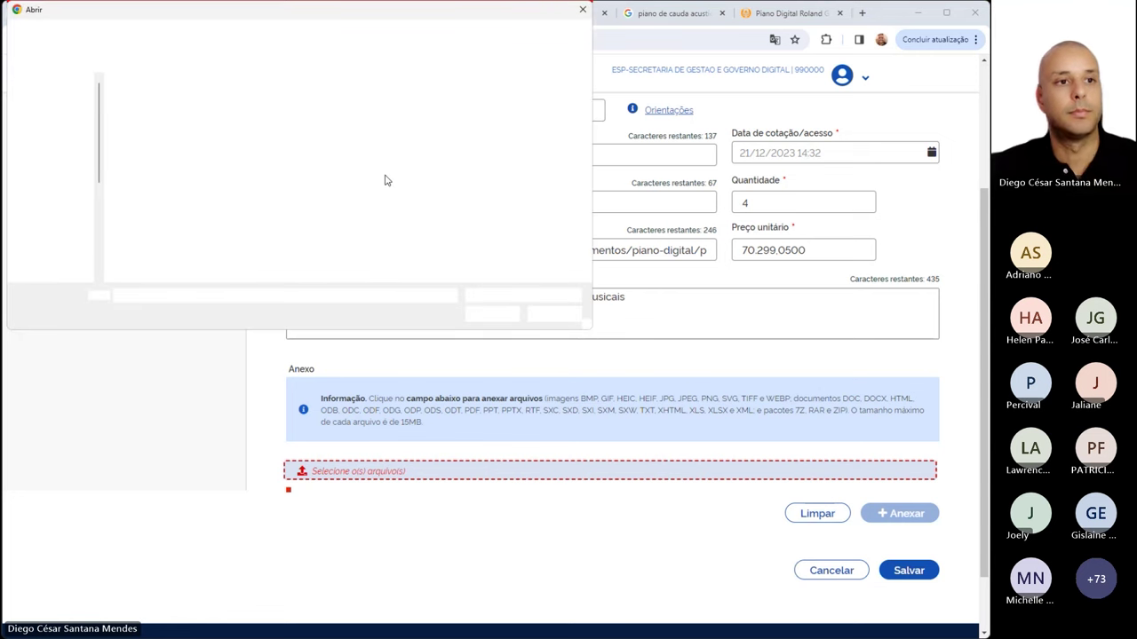
click(62, 125)
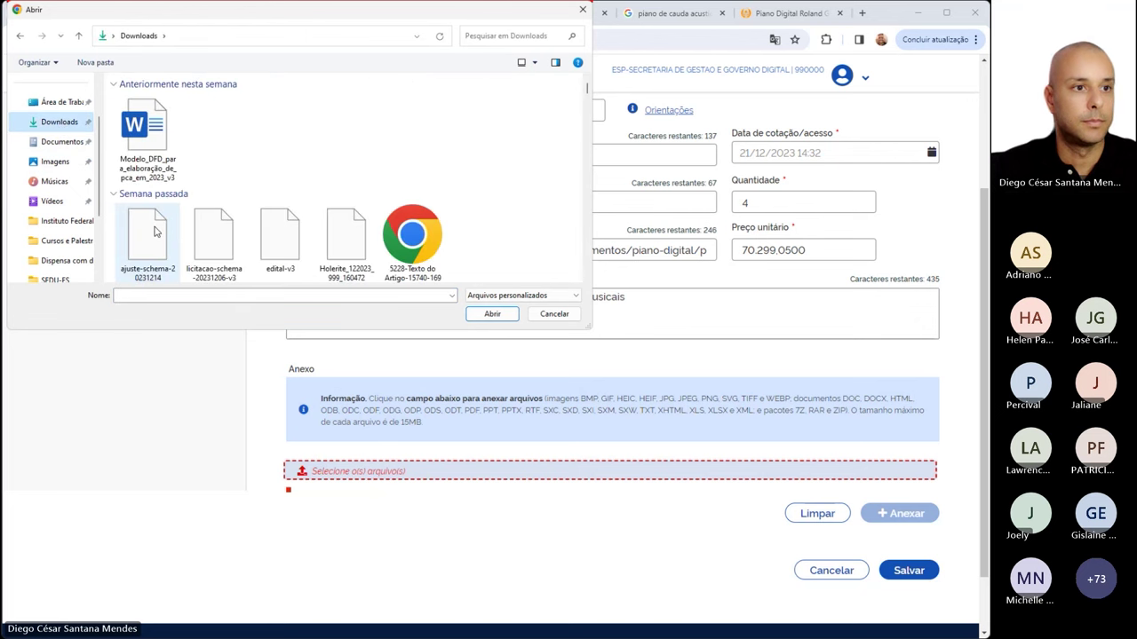
click(148, 133)
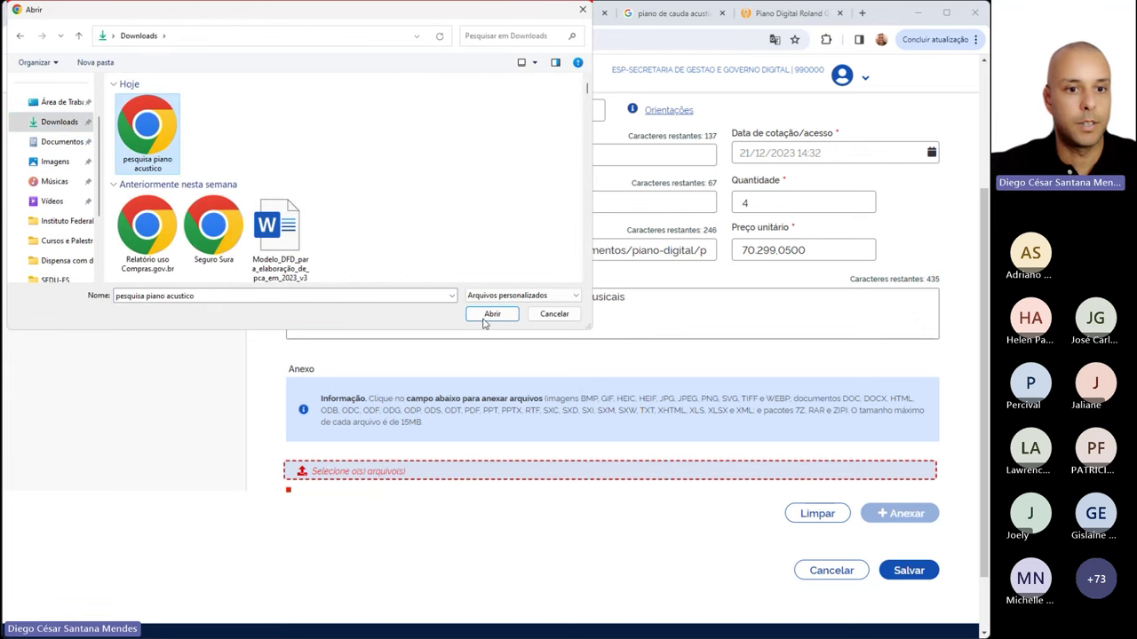
click(489, 315)
scroll(325, 454, down, 2)
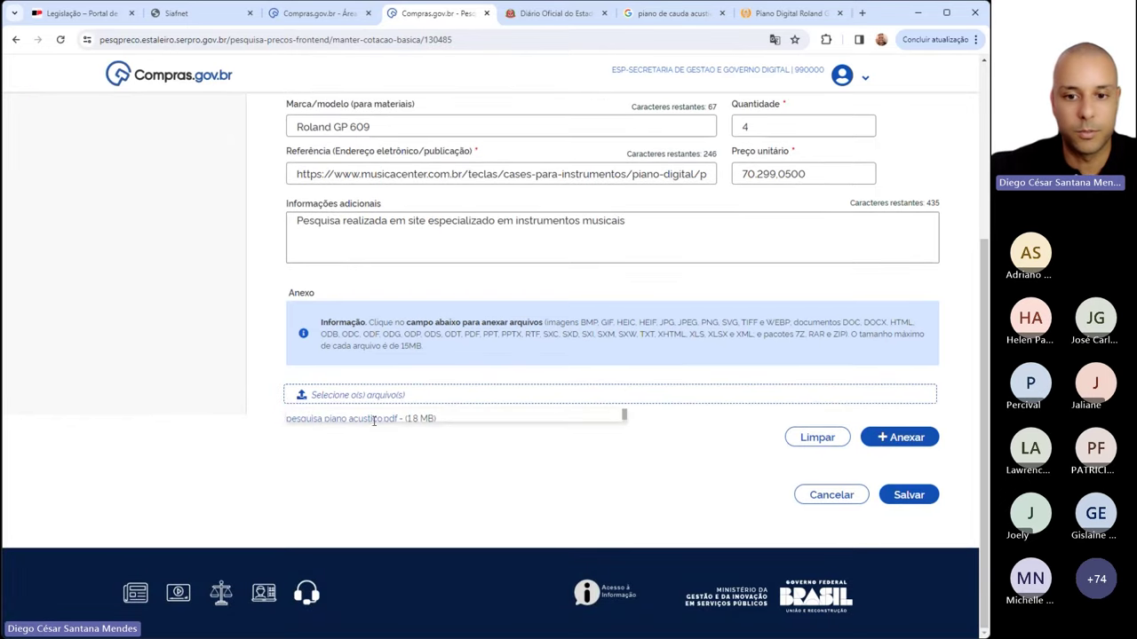
click(924, 497)
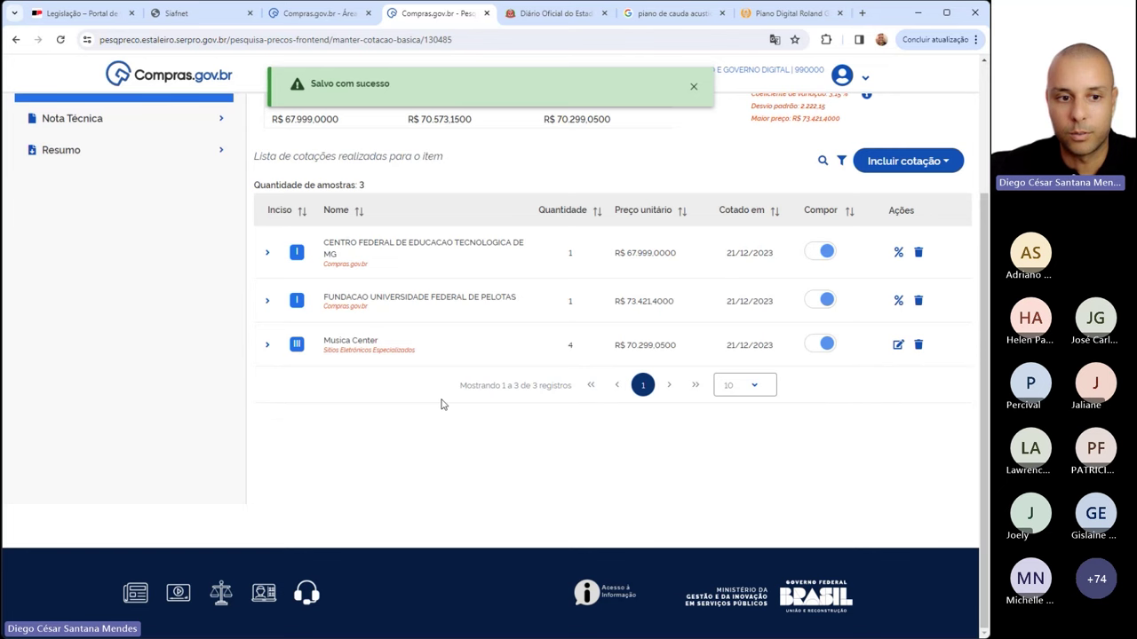
Review the Musica Center entry and its source type in the list of quotes for the piano item
scroll(374, 410, up, 2)
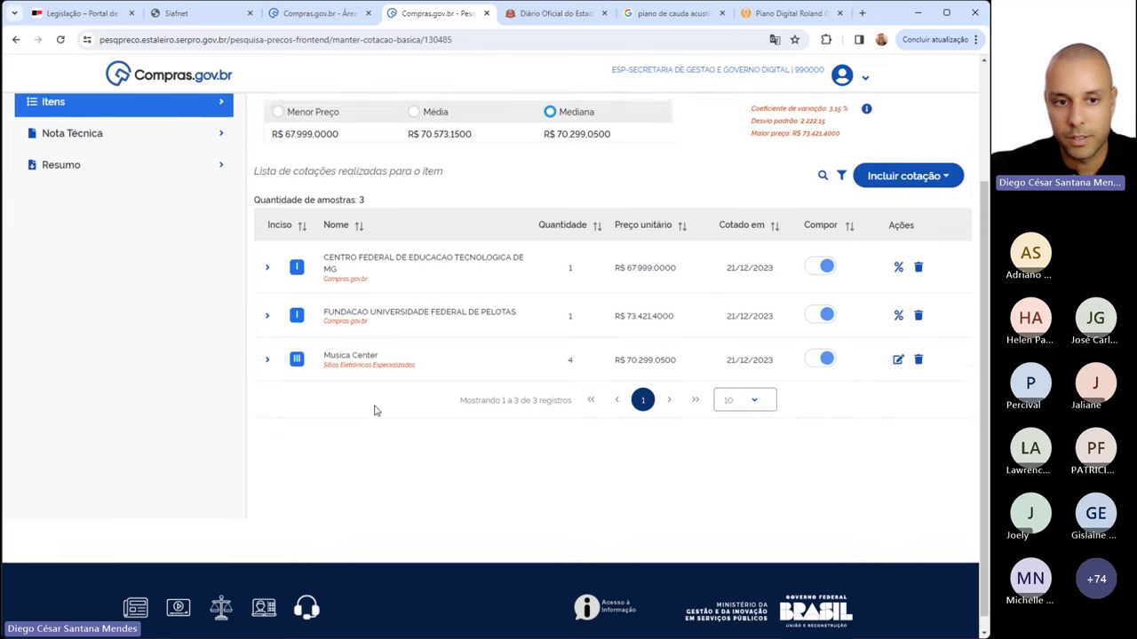
scroll(374, 411, up, 1)
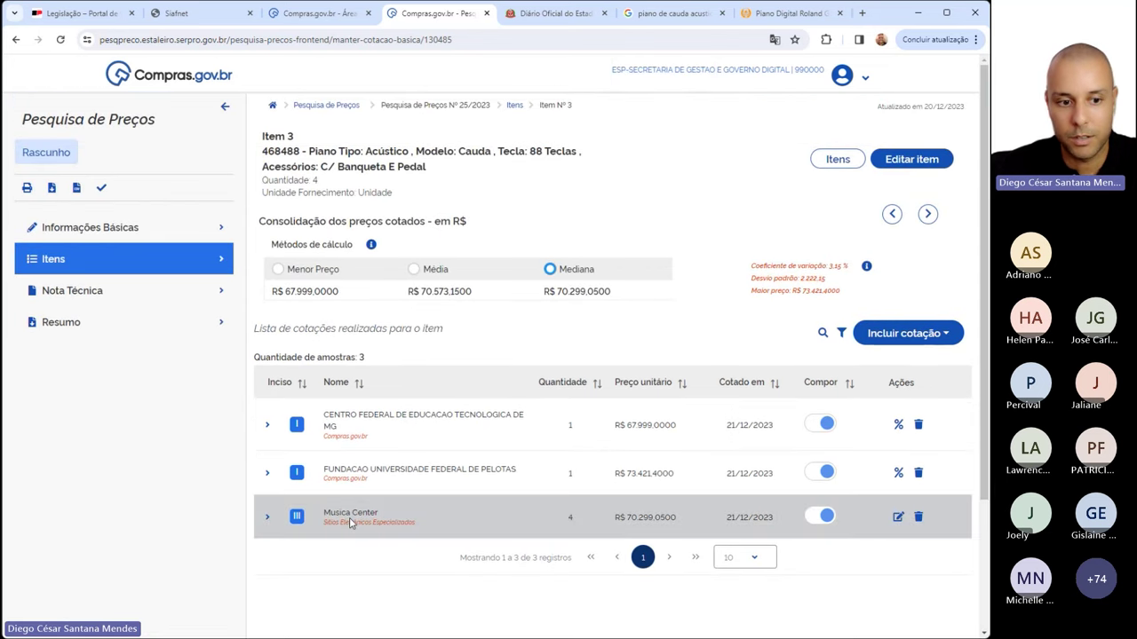
drag(325, 525, 419, 526)
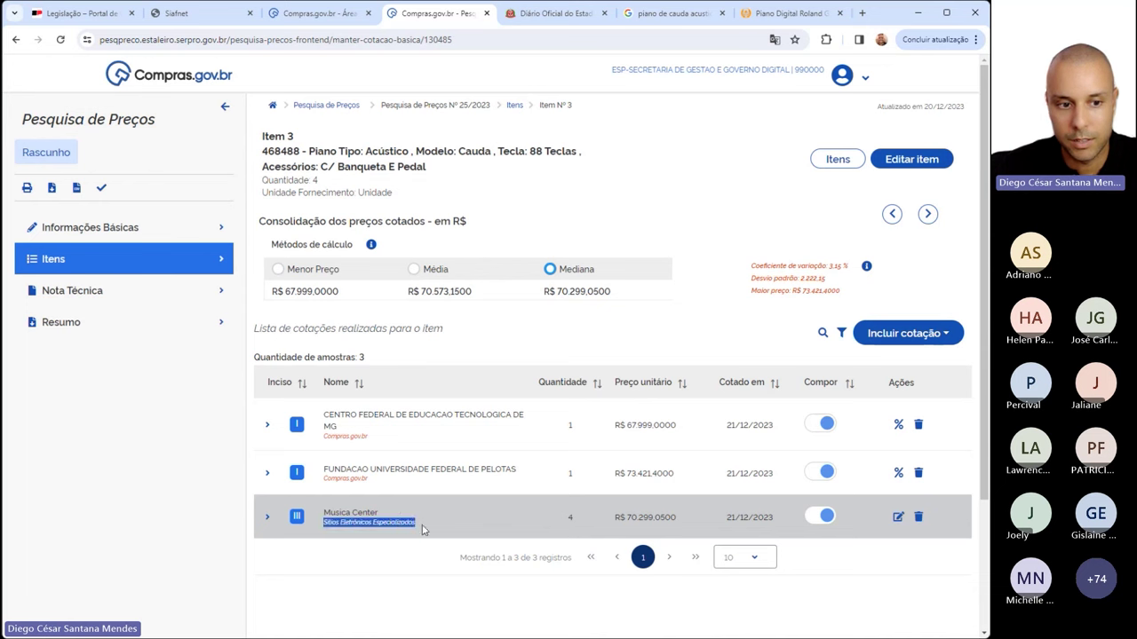
drag(325, 514, 424, 522)
click(685, 203)
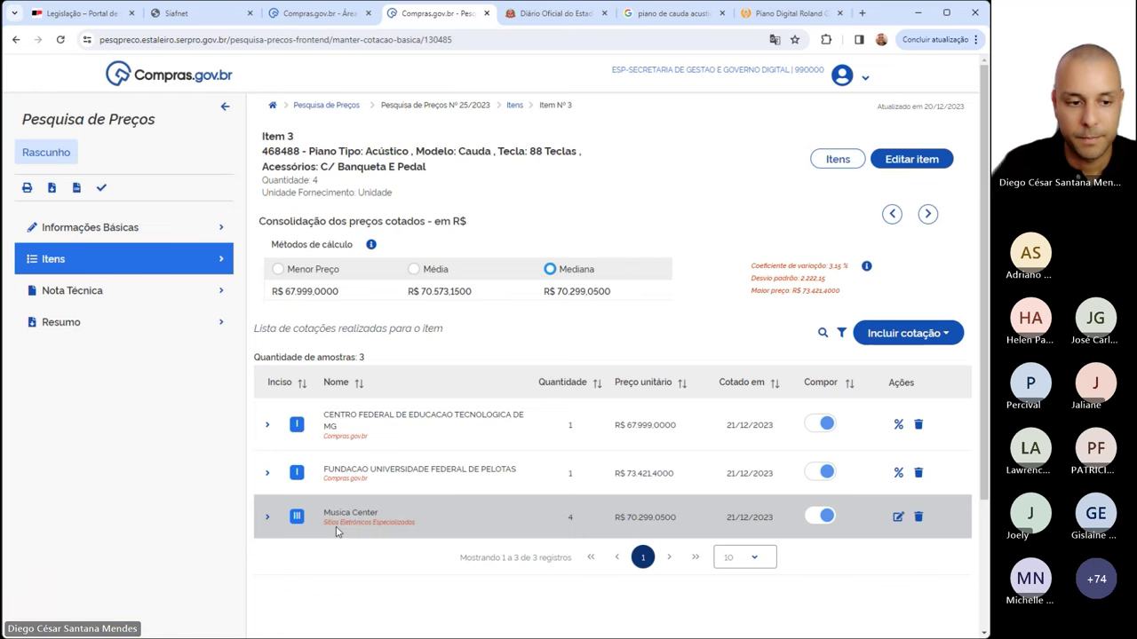
Review the Musica Center quote's details and compare the grand piano item's price consolidation with the violin item's
click(267, 520)
scroll(382, 402, down, 2)
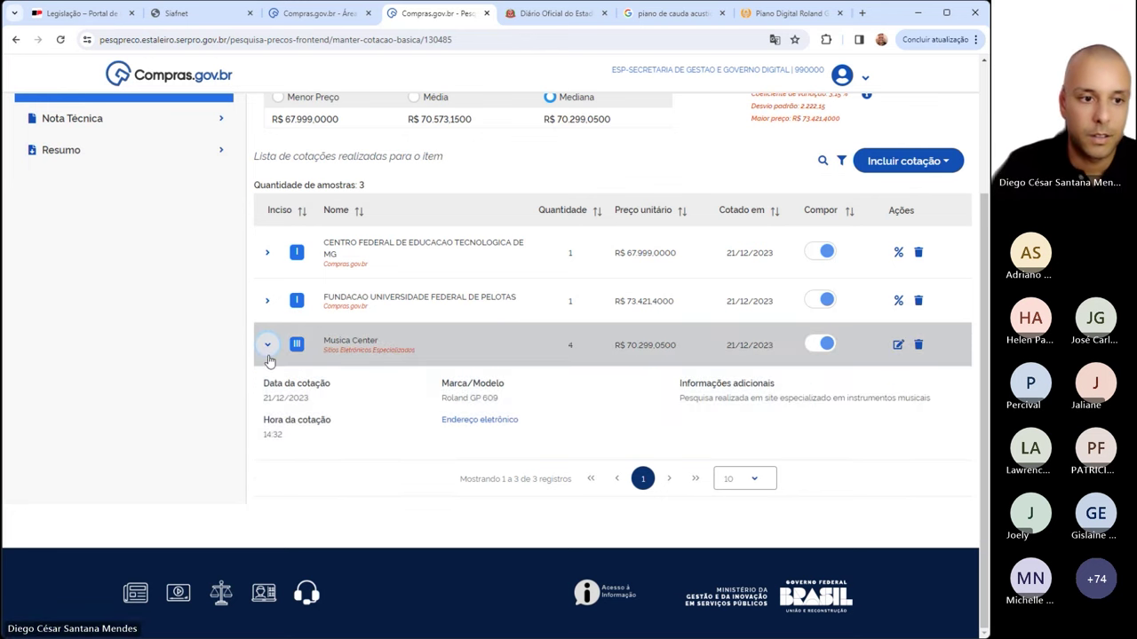
click(268, 354)
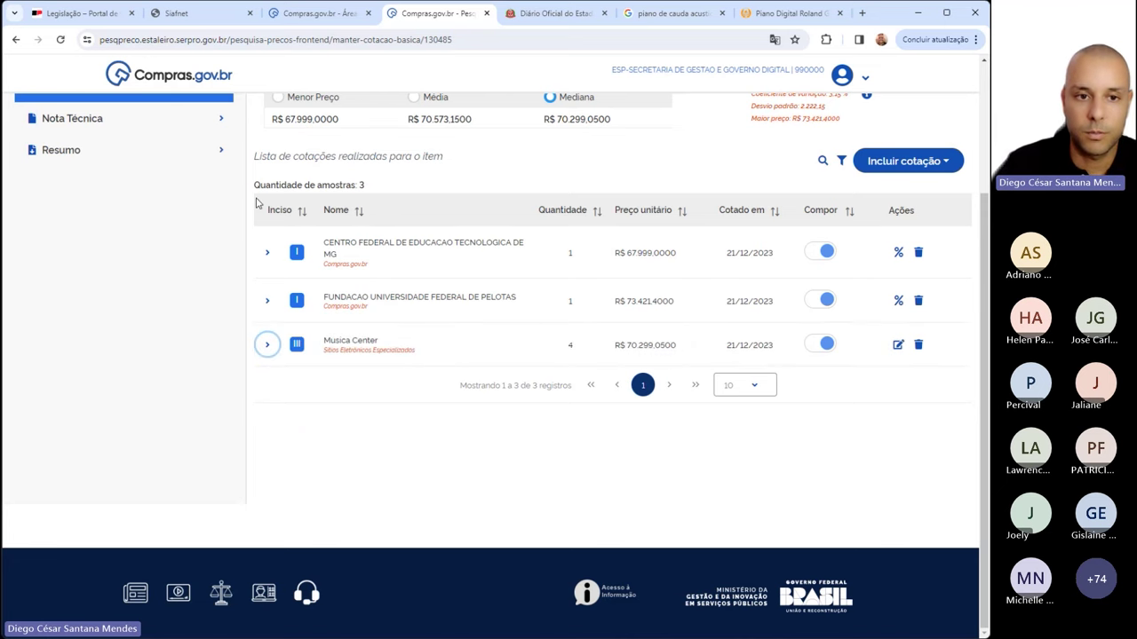
scroll(333, 361, up, 2)
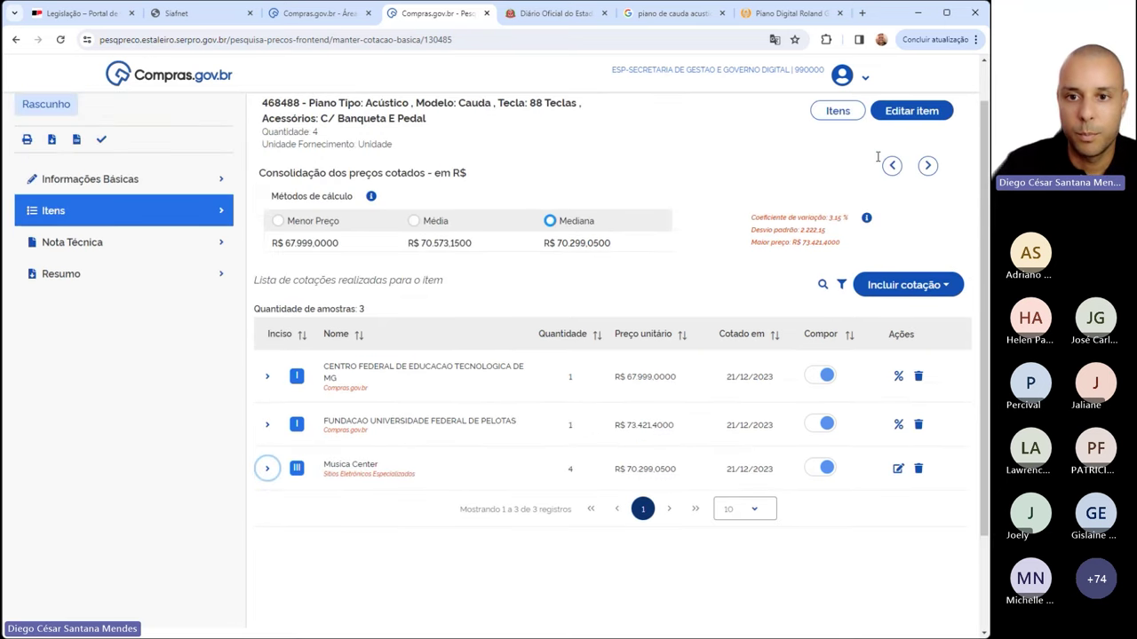
click(893, 166)
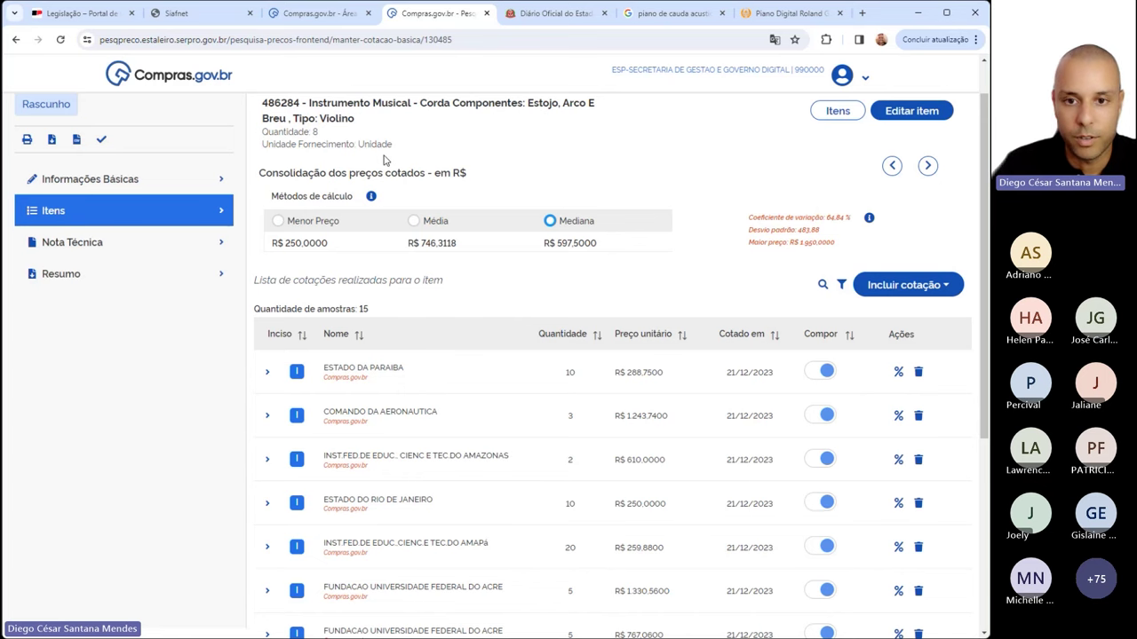
click(927, 167)
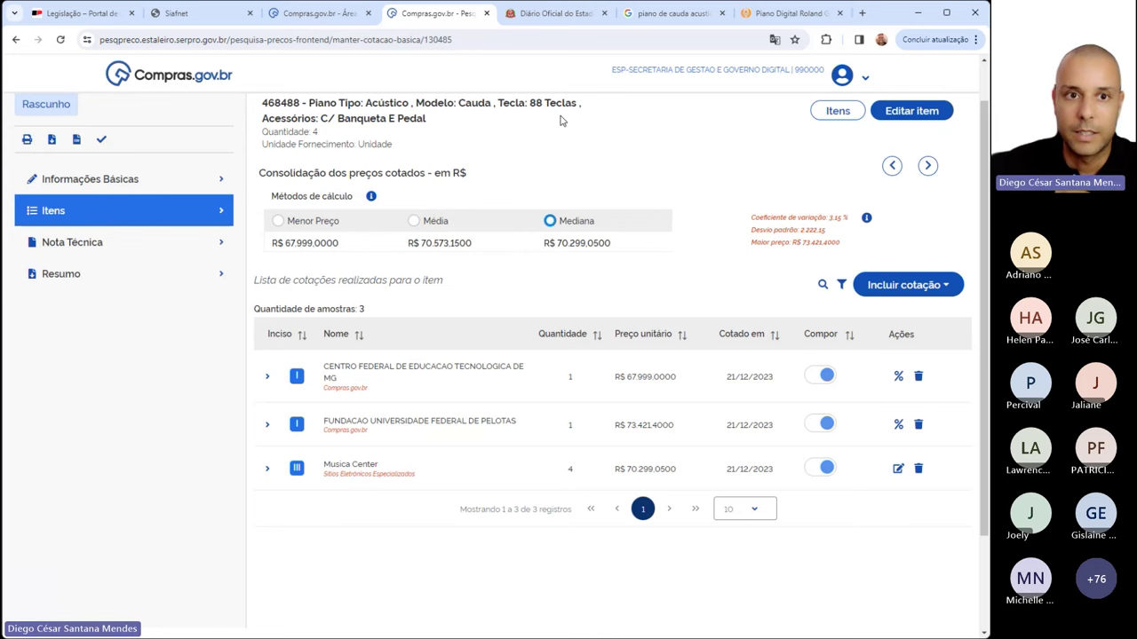
Search the state decree on the Diário Oficial page for "mediana" and go to its occurrence in Artigo 3º
click(551, 14)
key(ctrl+f)
text(media)
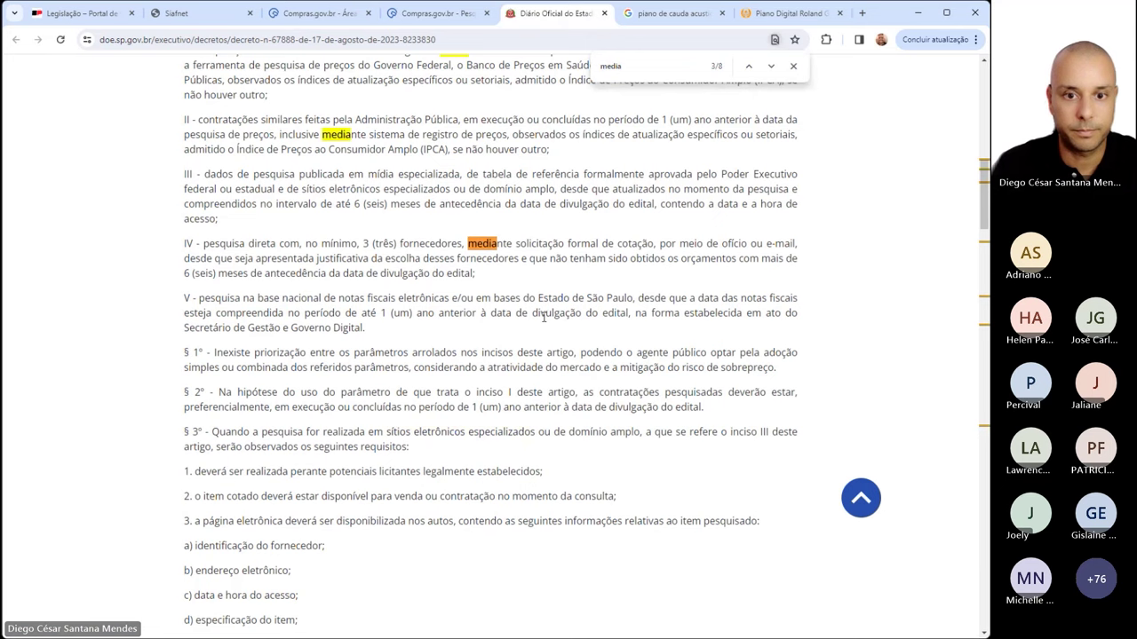
text(na)
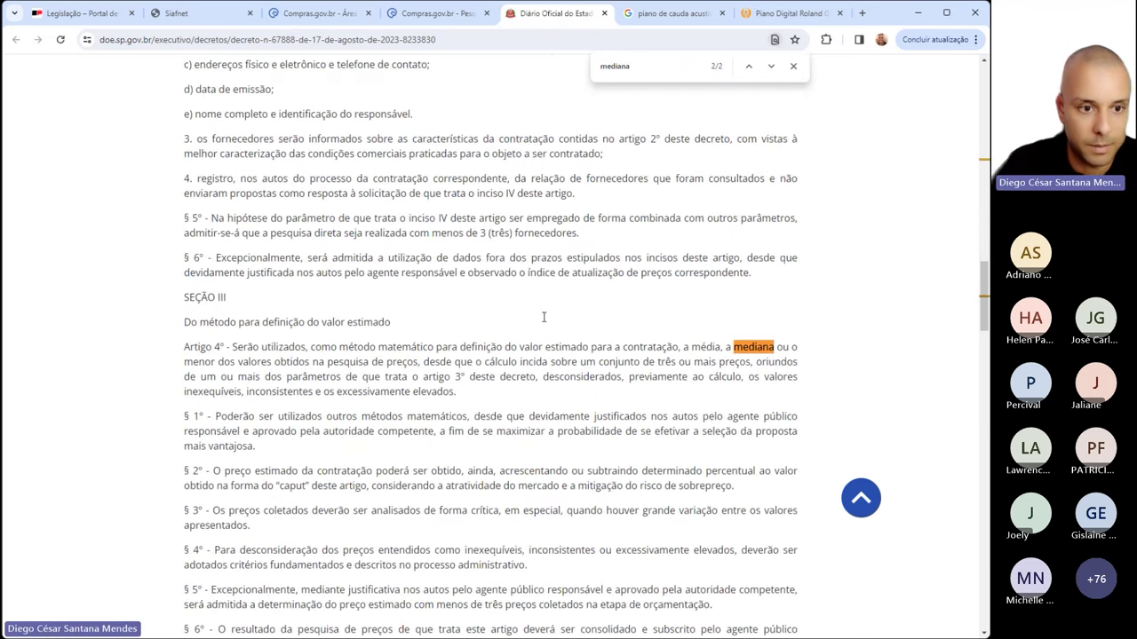
key(Return)
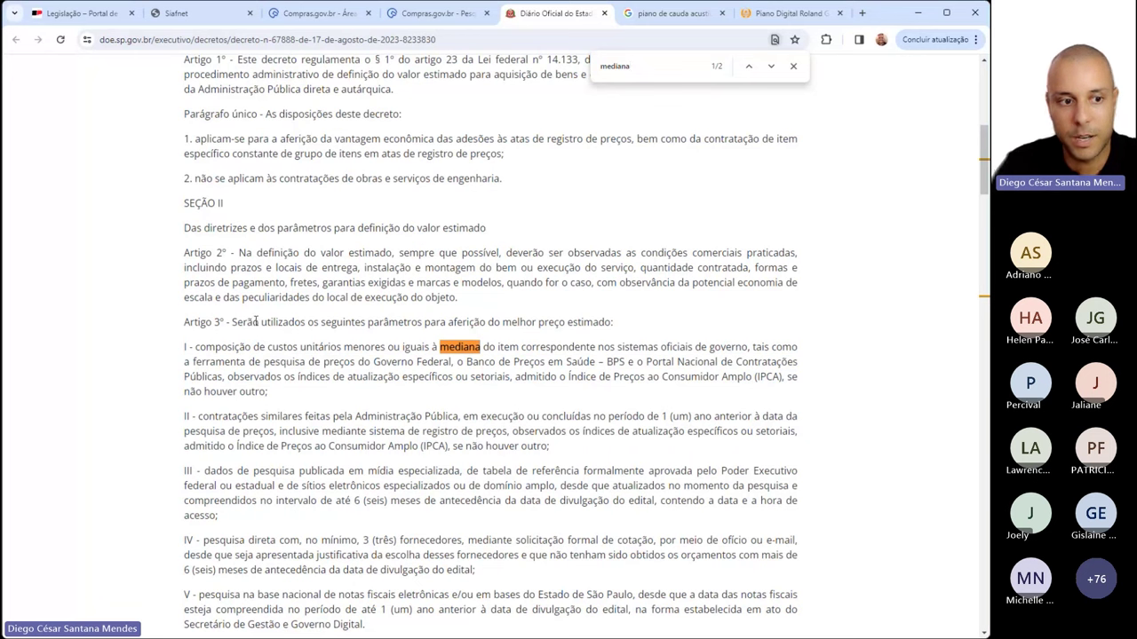
Highlight the opening sentence of Artigo 3º and read the median criterion in its item I
drag(256, 321, 593, 321)
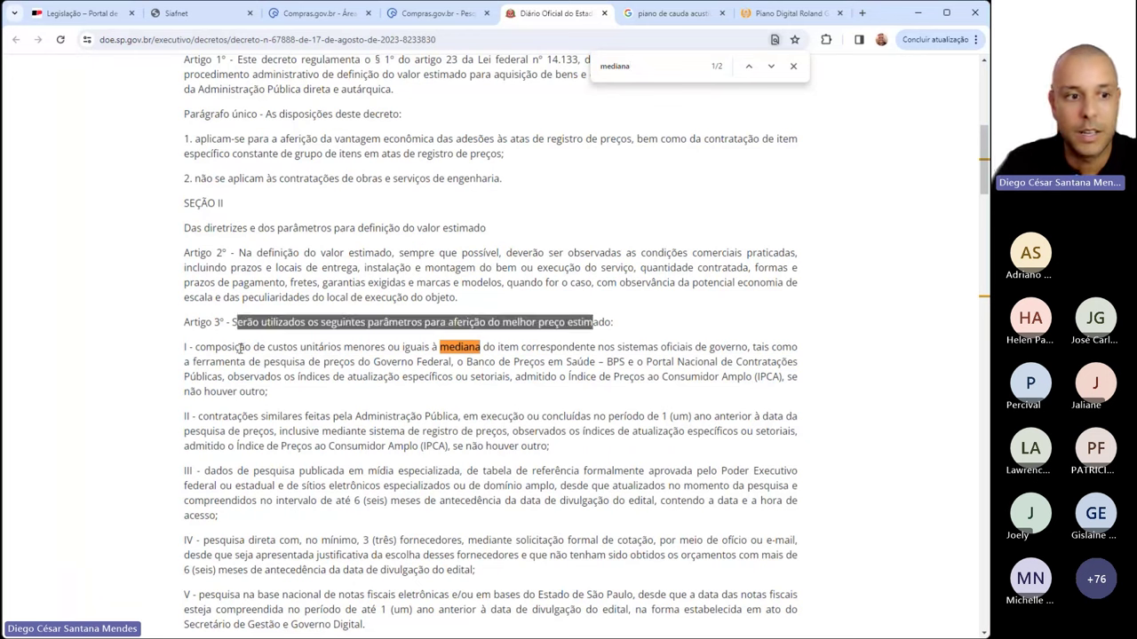
click(430, 348)
drag(434, 347, 744, 347)
click(720, 355)
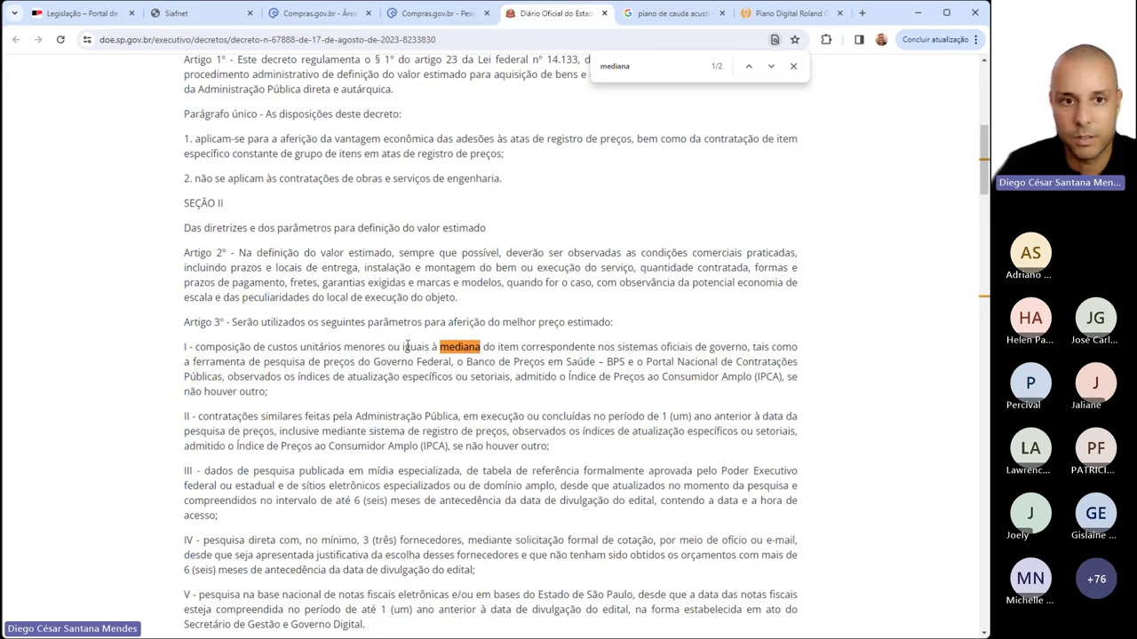
Go to the "mediana" occurrence in Artigo 4º, highlight the permitted calculation methods, and close the text search
click(751, 67)
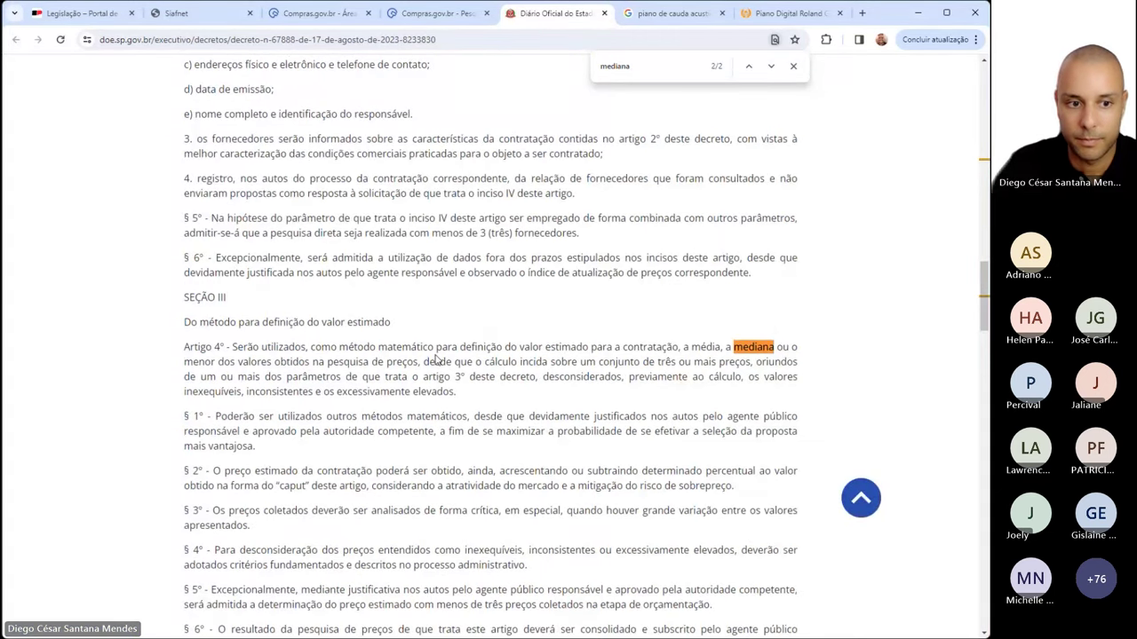
drag(255, 347, 459, 346)
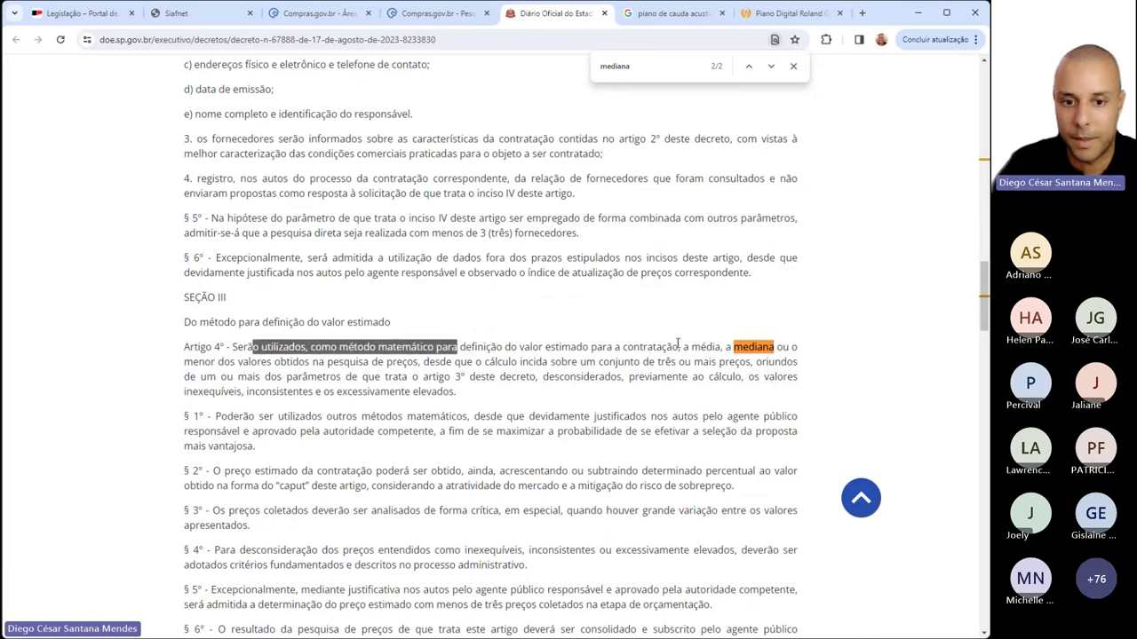
drag(683, 346, 754, 347)
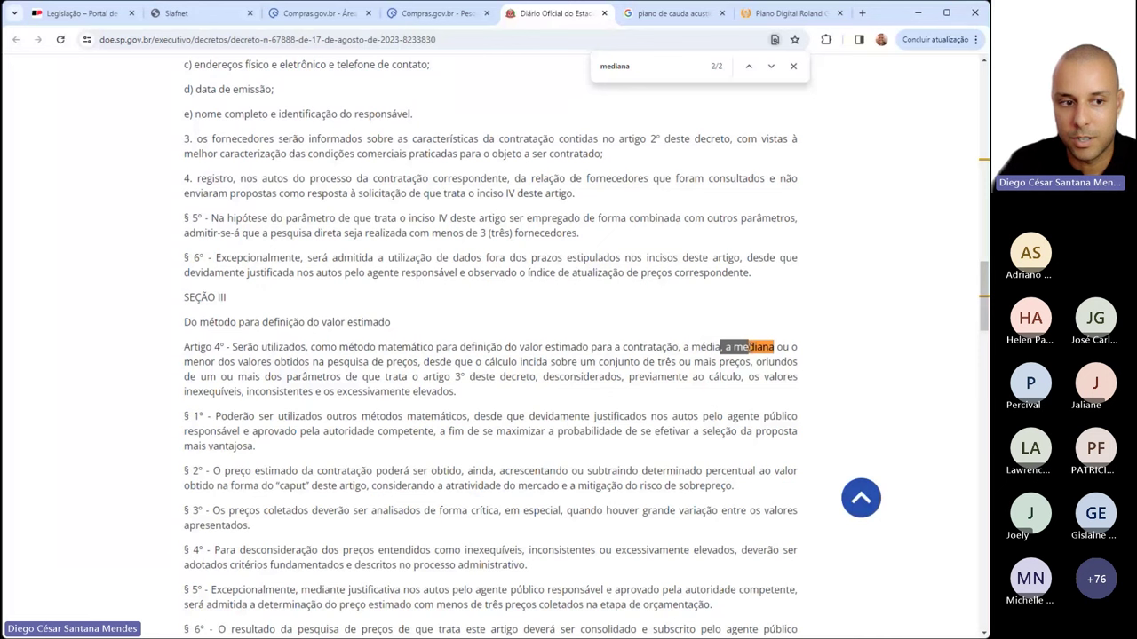
drag(185, 362, 272, 363)
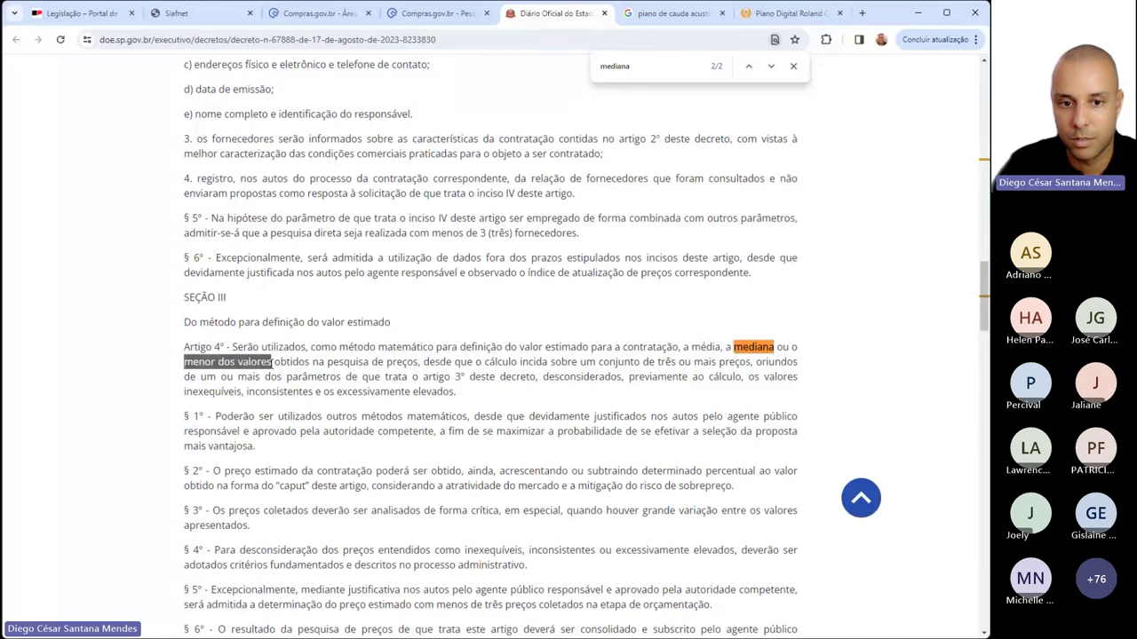
click(331, 362)
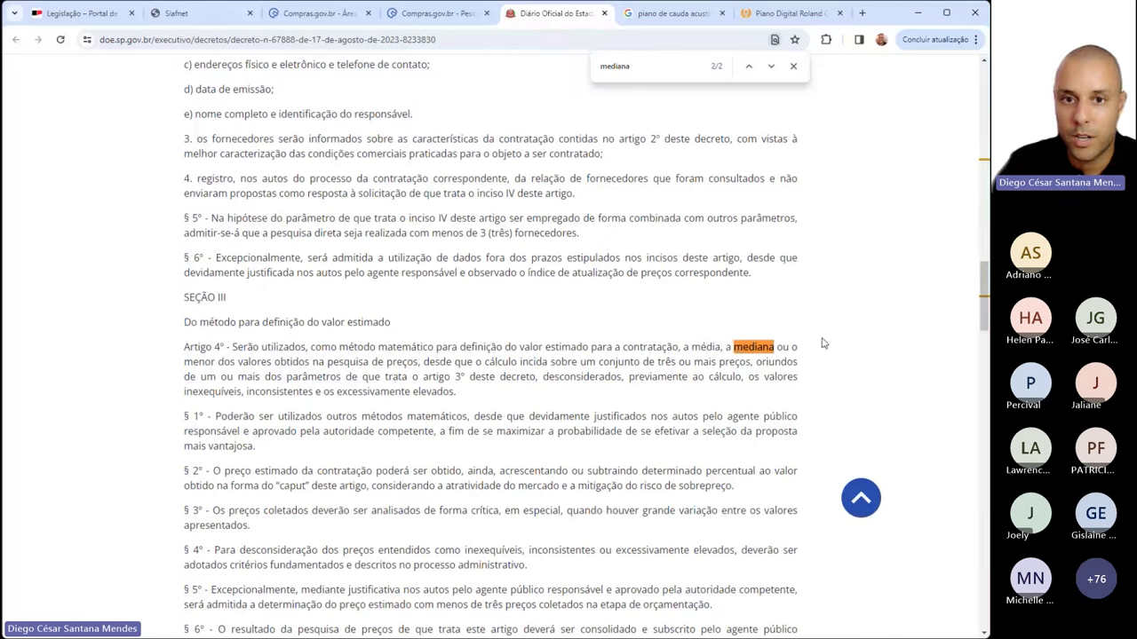
click(793, 66)
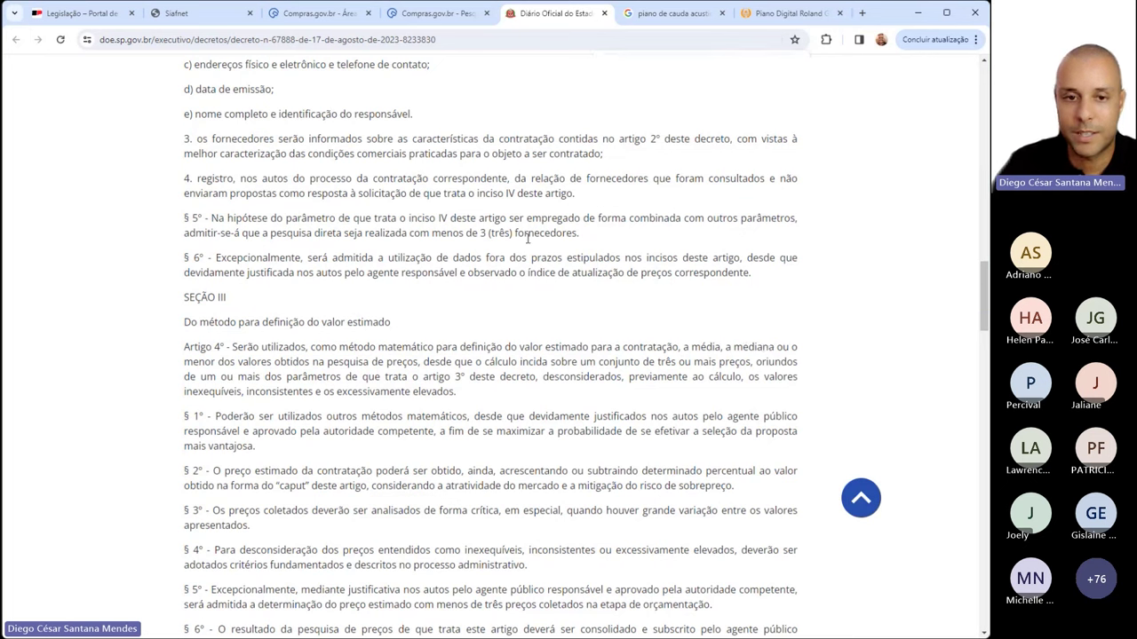
Return to the price research and set the grand piano item's calculation method to Média
click(435, 14)
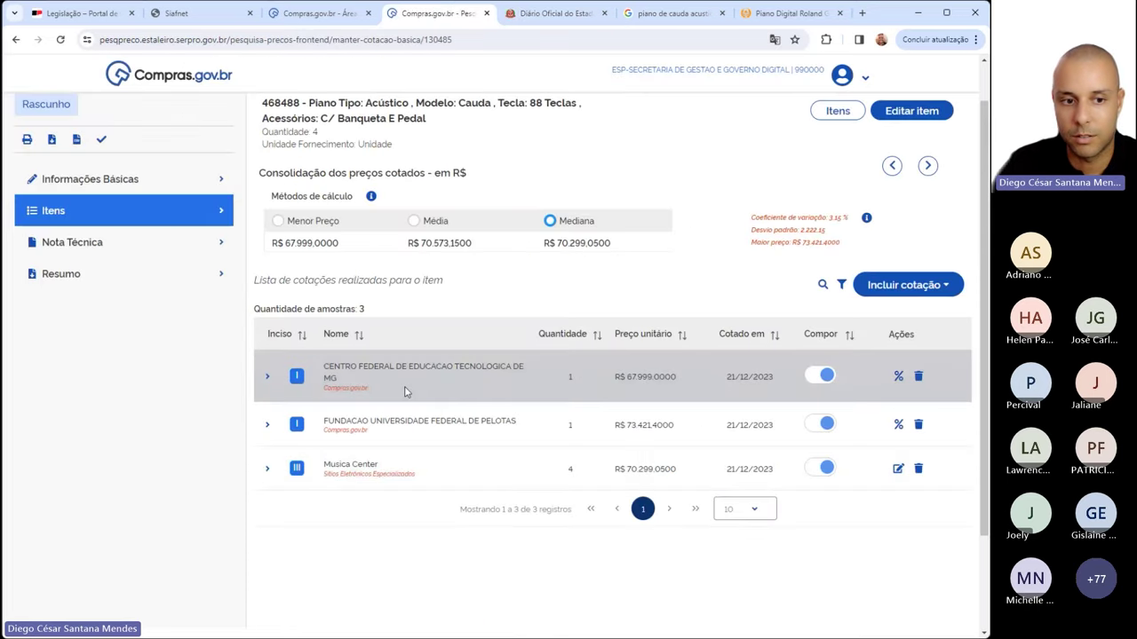
scroll(265, 110, down, 1)
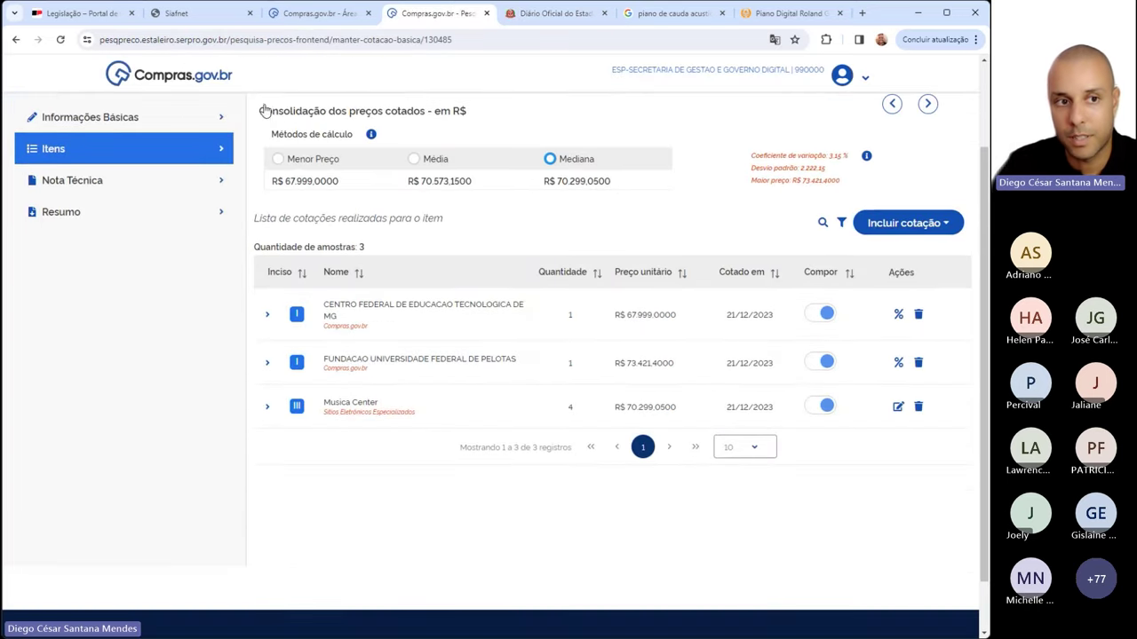
scroll(264, 110, up, 2)
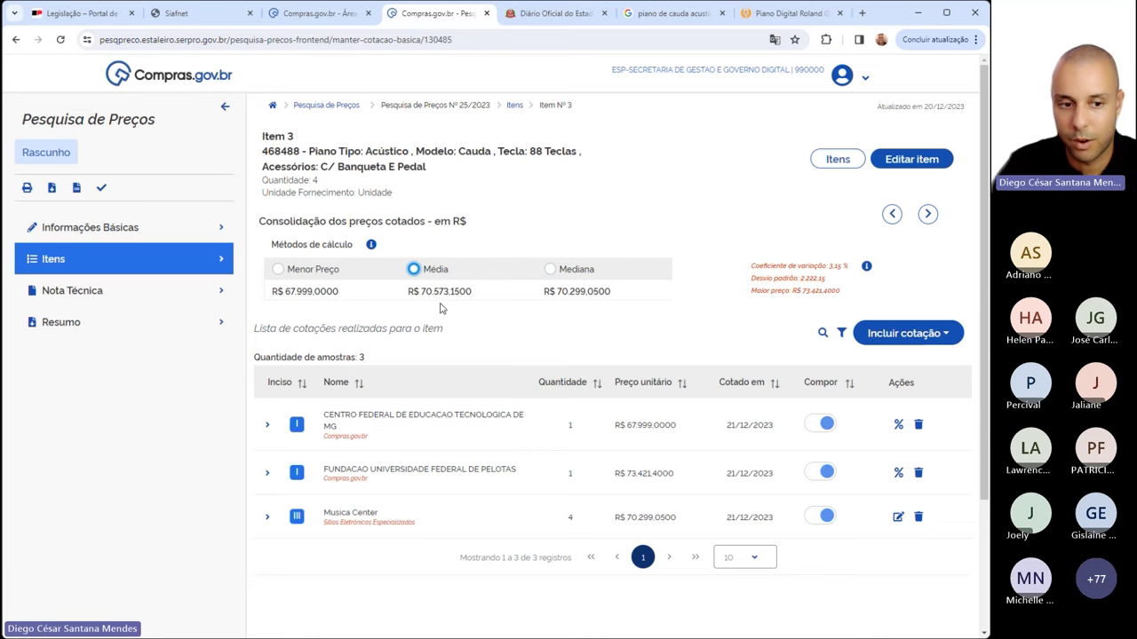
click(550, 270)
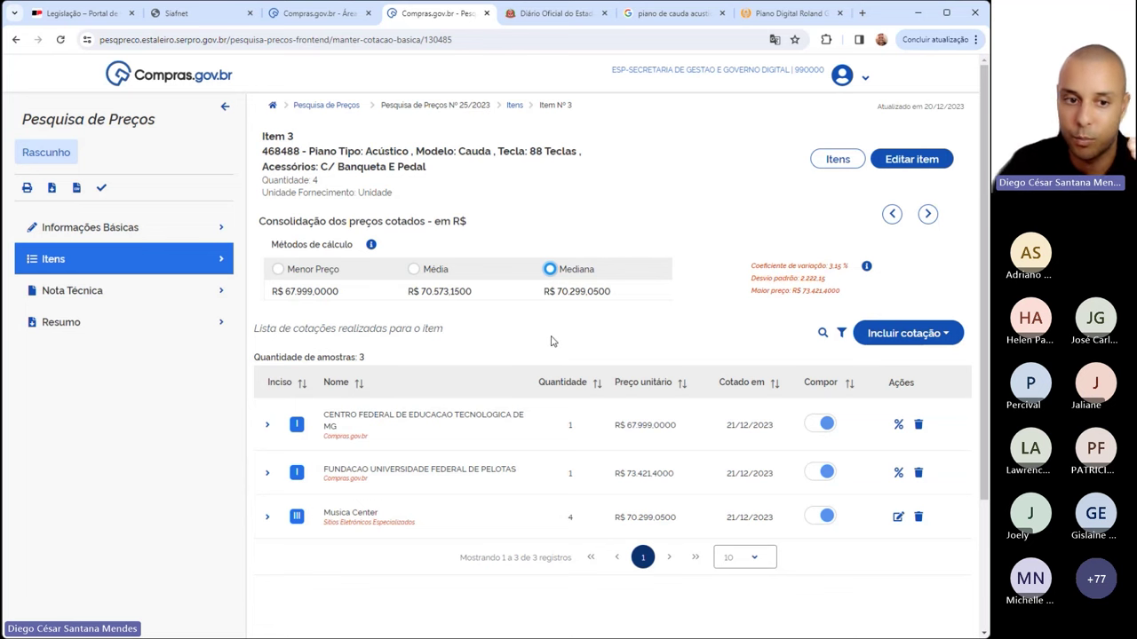
click(414, 270)
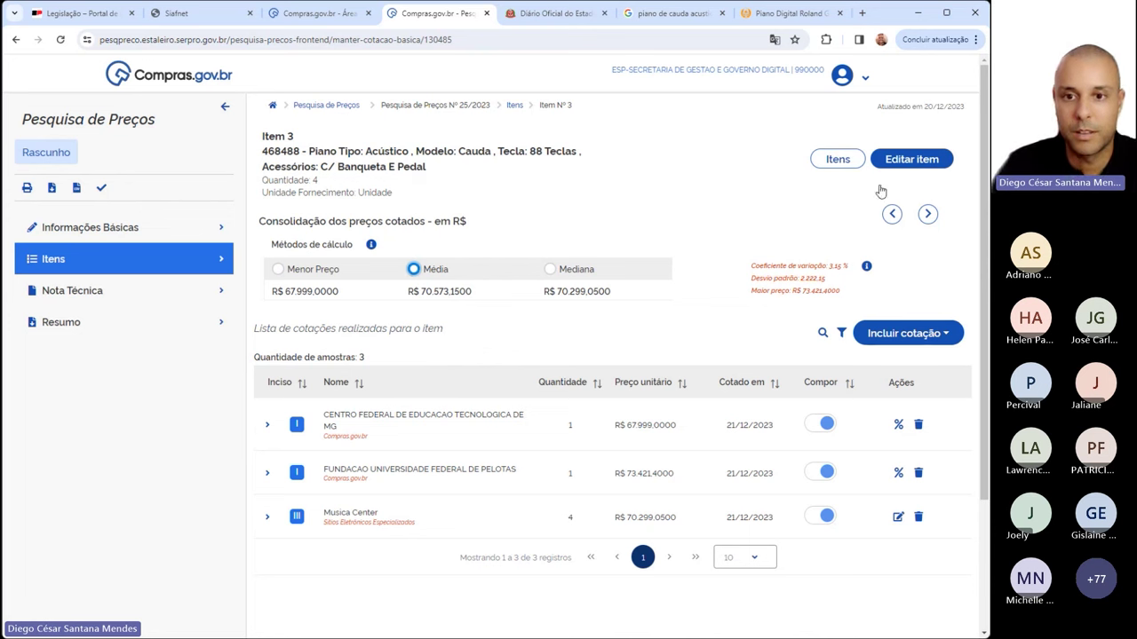
Open the violin item and examine its number of samples and coefficient of variation
click(891, 213)
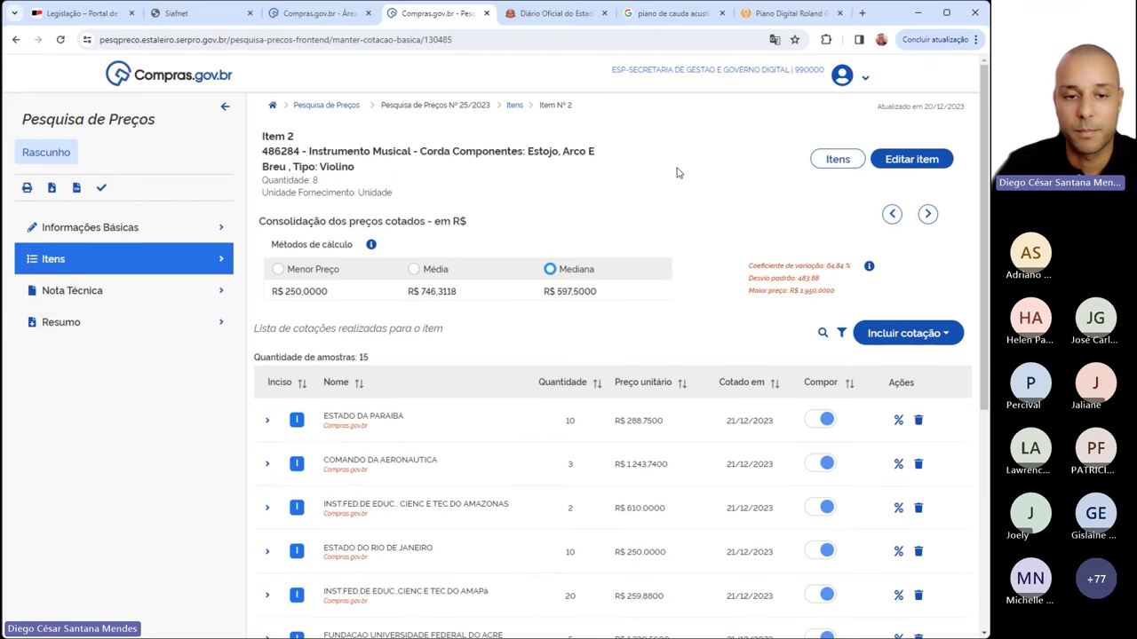
scroll(677, 172, down, 2)
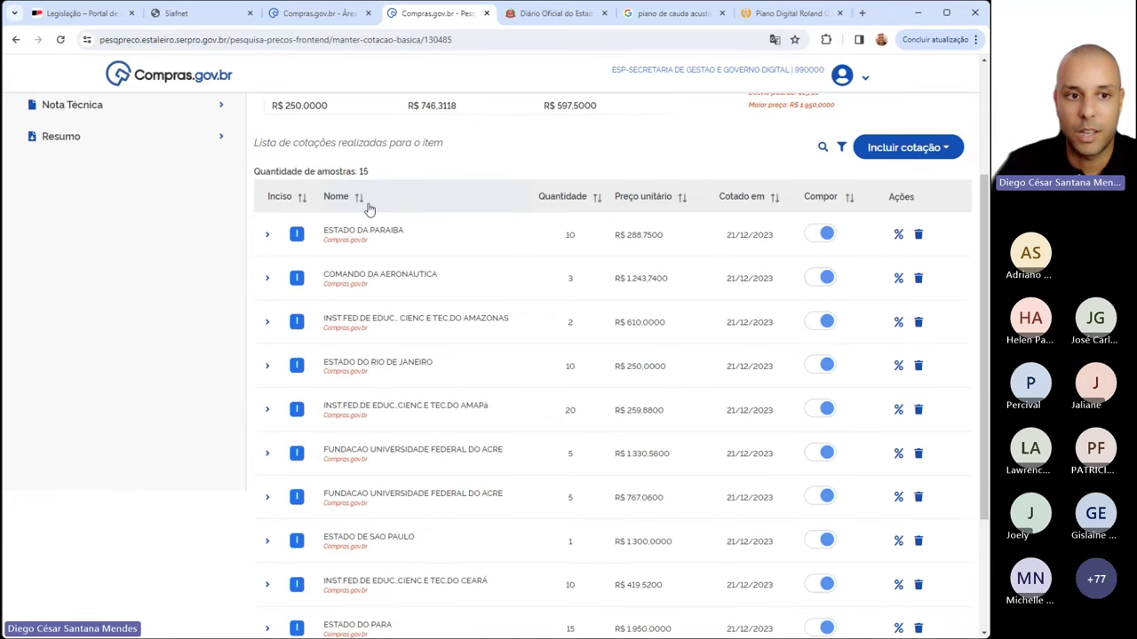
drag(358, 175, 380, 175)
click(382, 174)
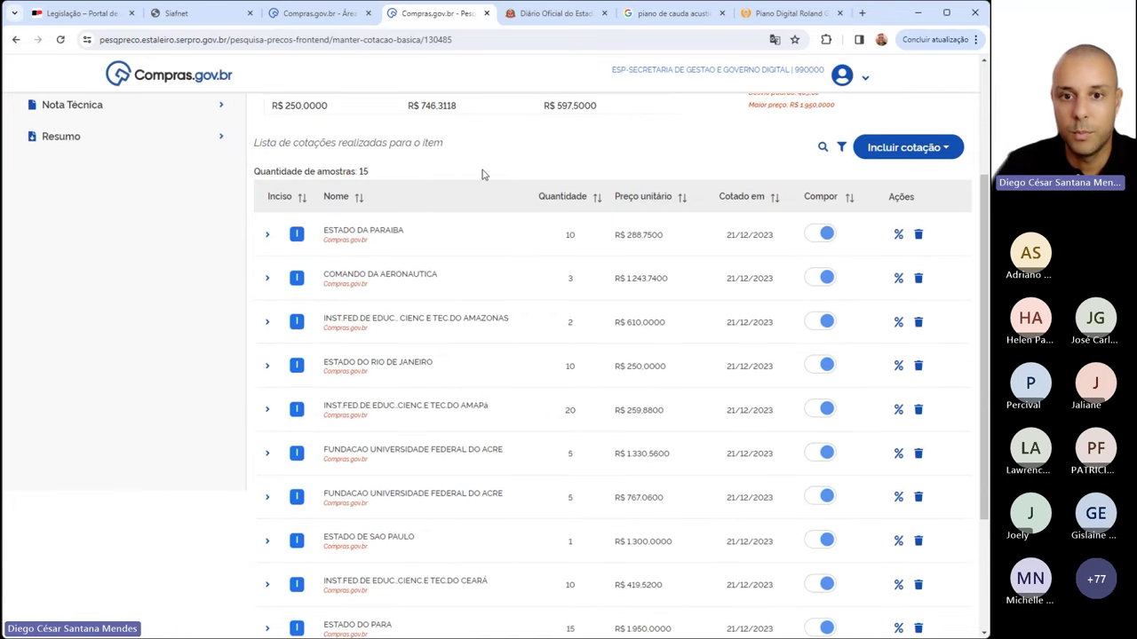
scroll(480, 175, up, 2)
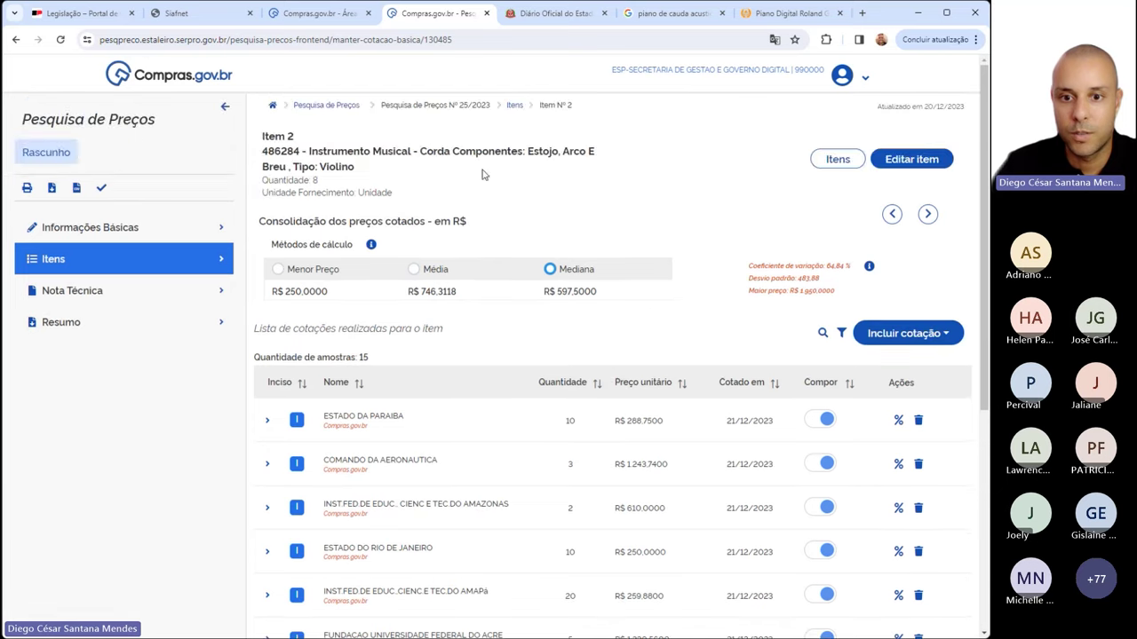
double_click(832, 266)
click(825, 276)
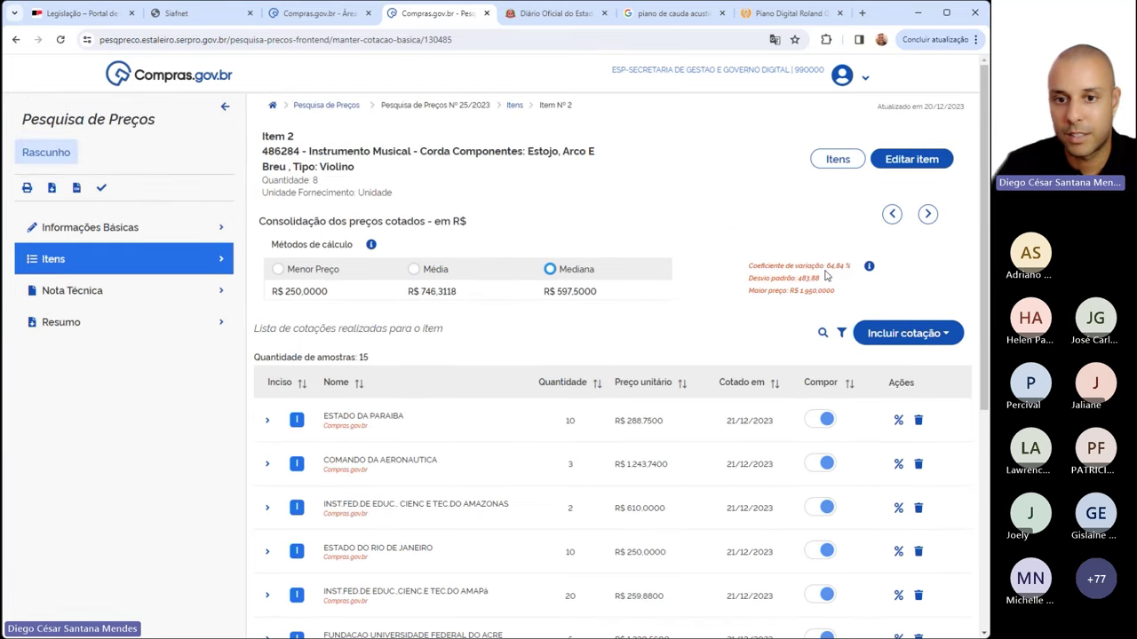
drag(825, 276, 850, 272)
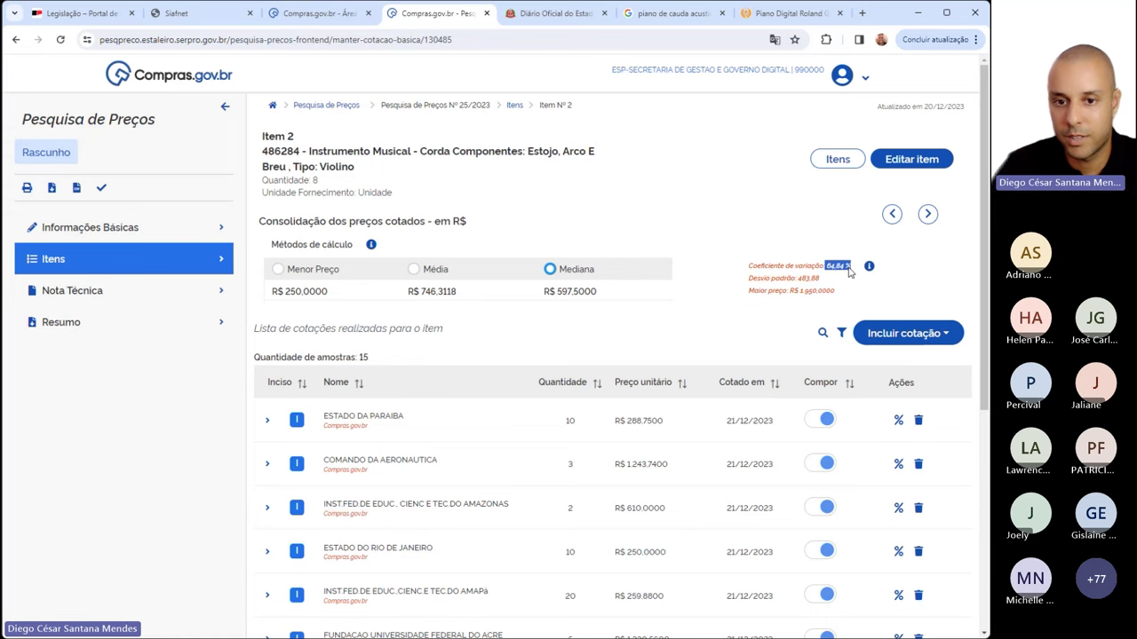
click(849, 272)
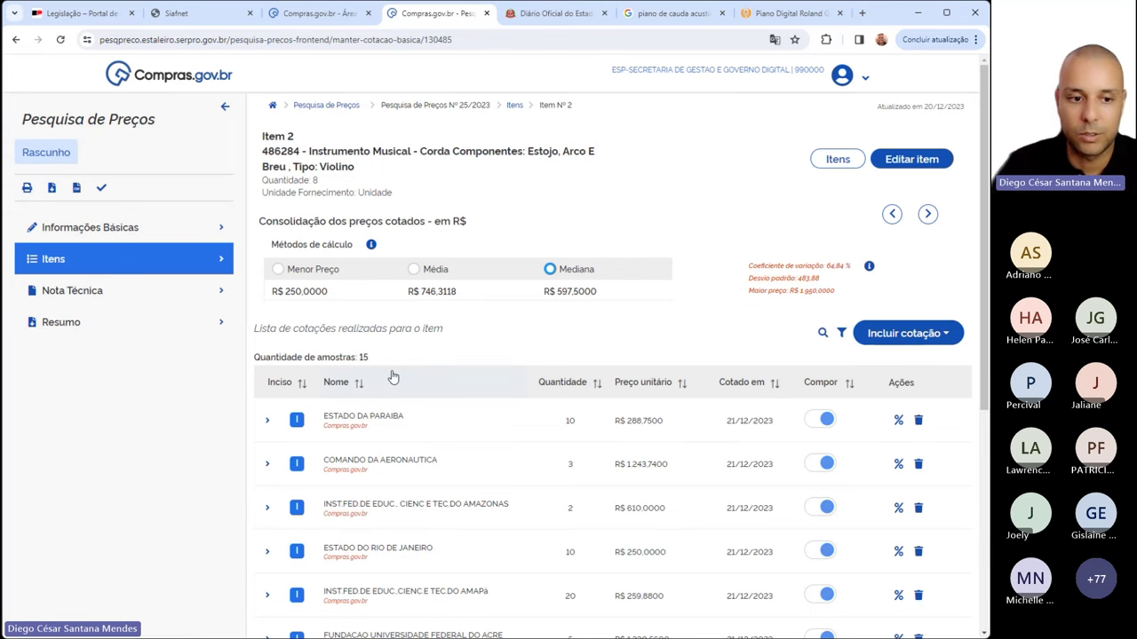
Look through the violin item's quotes and sort them by unit price in ascending order
scroll(393, 373, down, 1)
scroll(393, 373, down, 3)
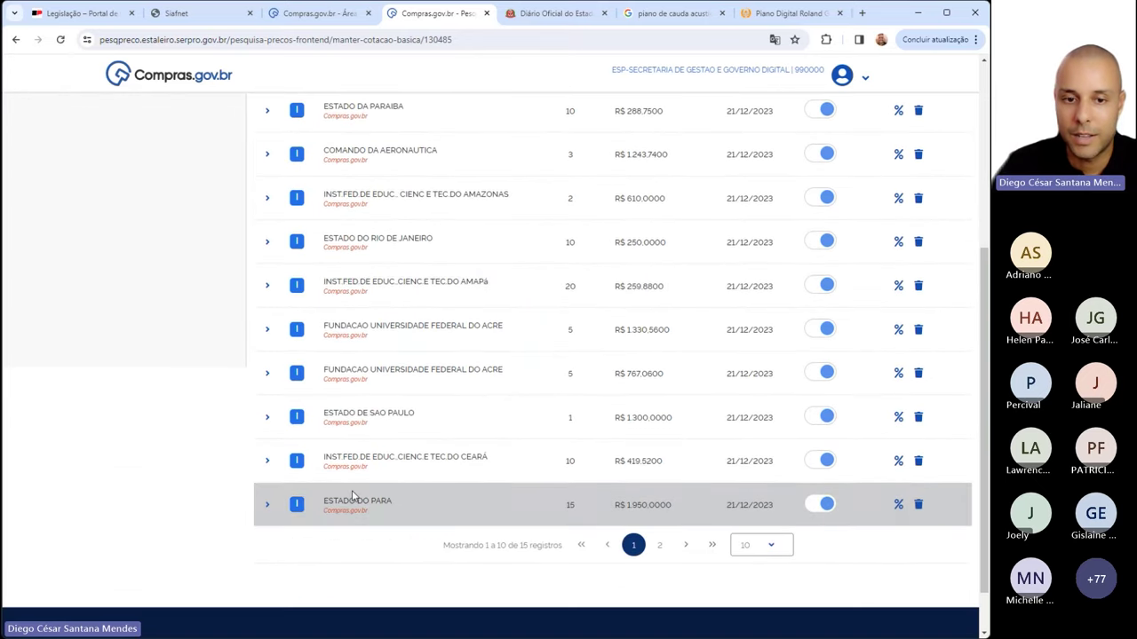
scroll(346, 486, up, 4)
scroll(347, 484, down, 1)
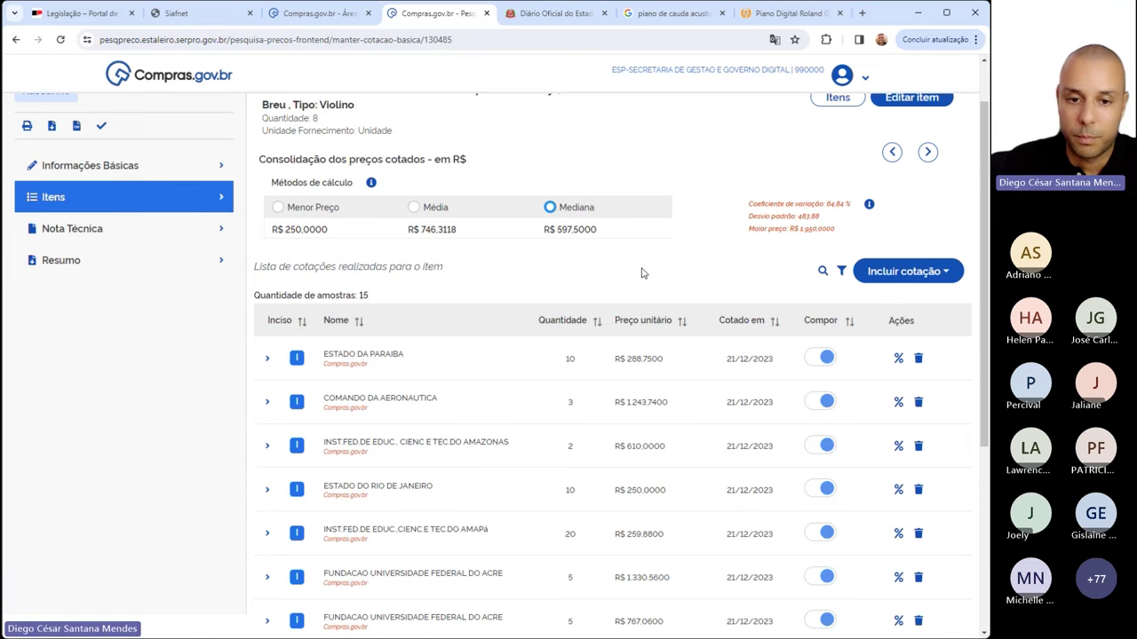
click(643, 324)
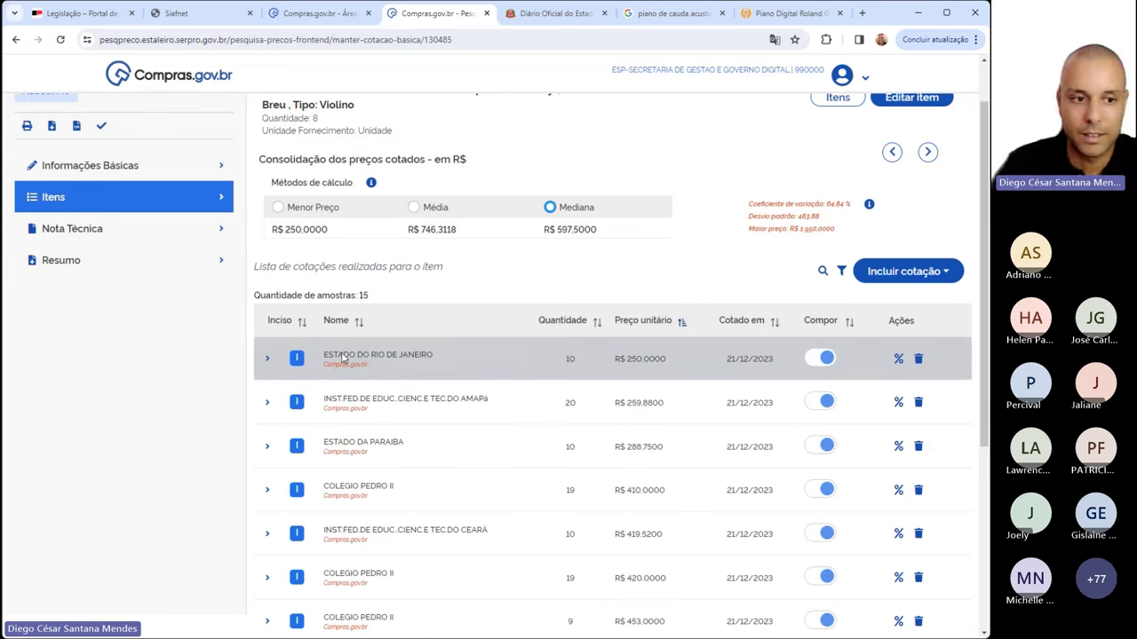
Inspect the details of the Estado do Rio de Janeiro violin quote and exclude it from the price composition
click(266, 360)
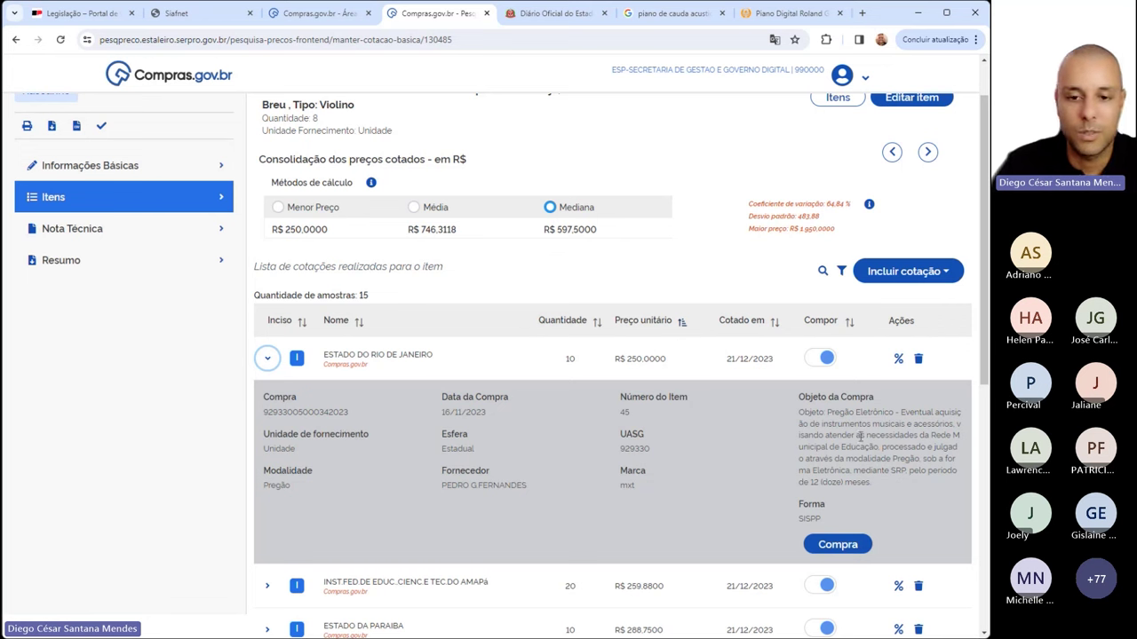
click(824, 359)
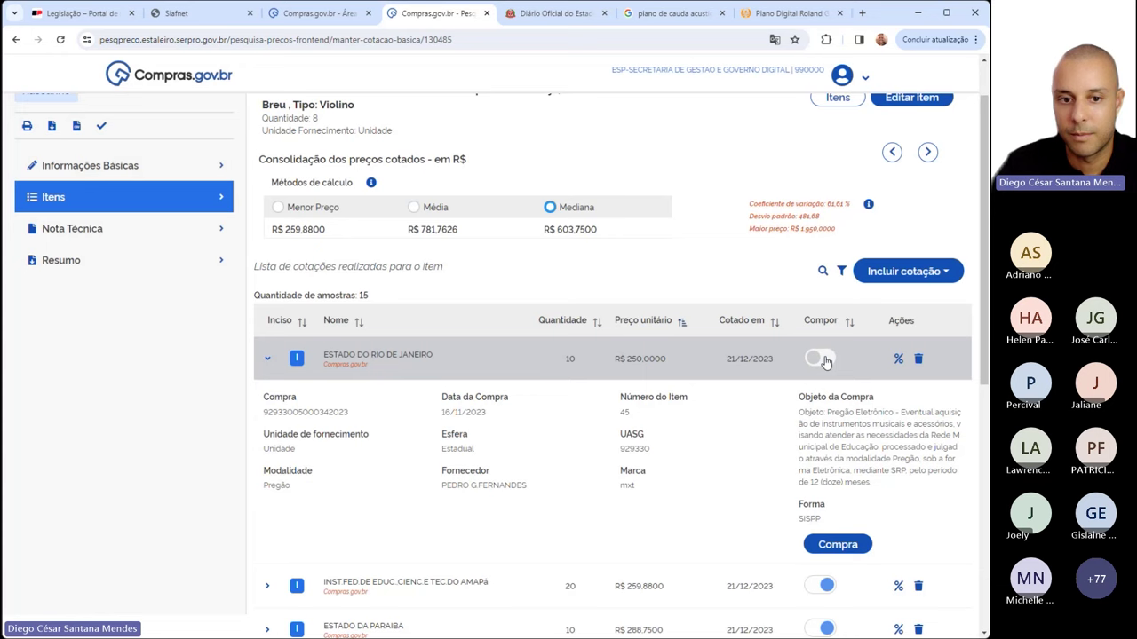
scroll(825, 359, down, 1)
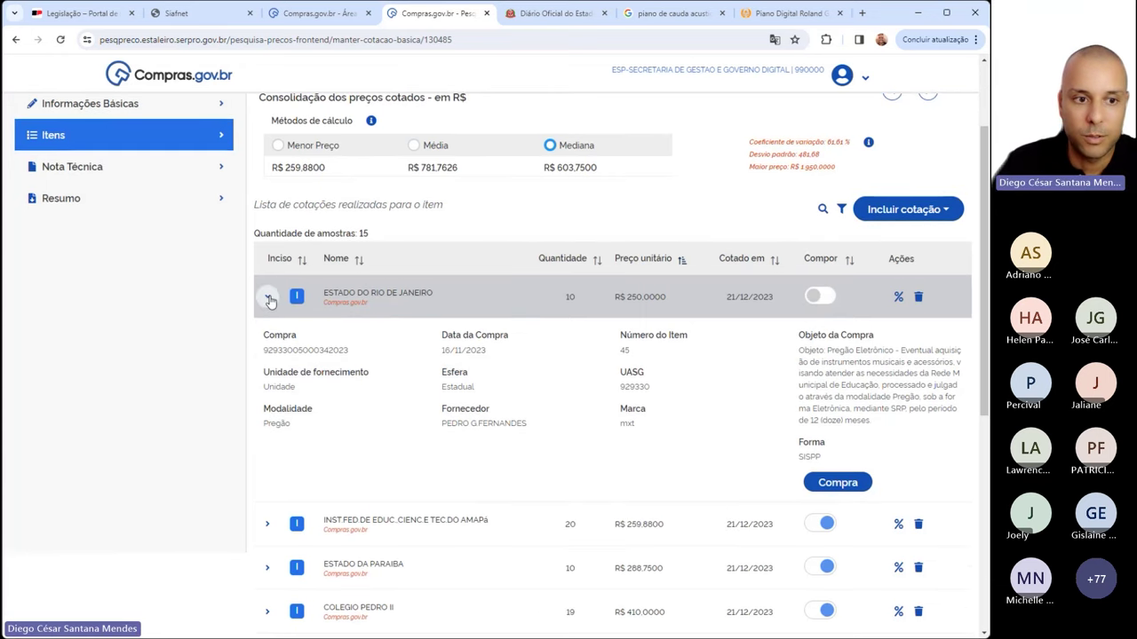
click(268, 299)
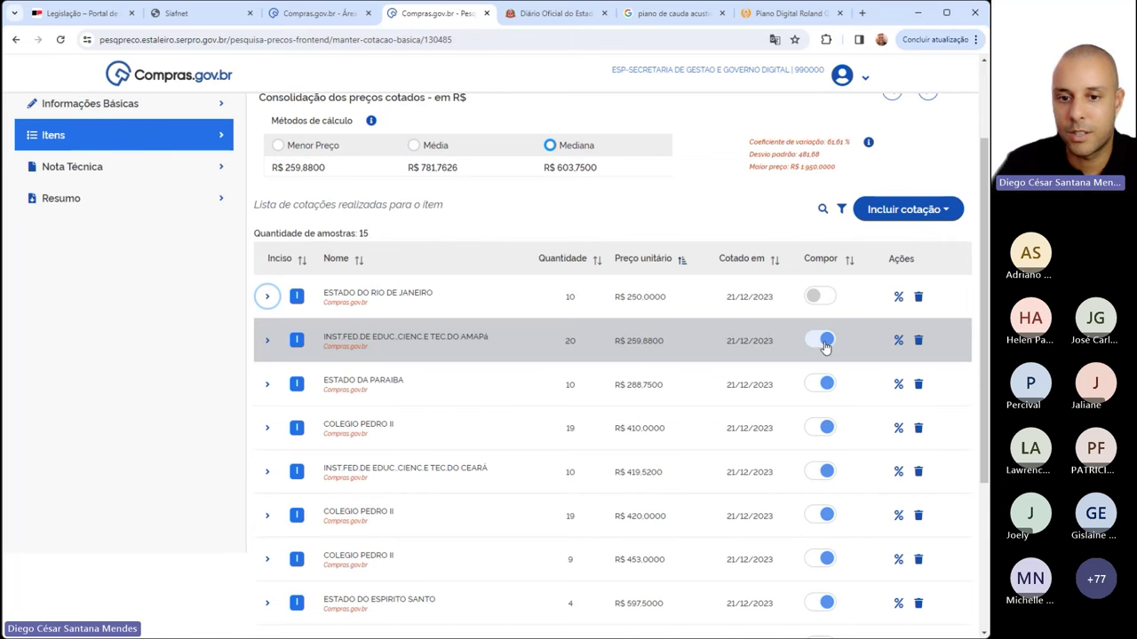
Exclude the Amapá institute, Estado da Paraíba and R$ 410.0000 Colégio Pedro II quotes from the price composition, and inspect the Colégio Pedro II quote's details
click(824, 342)
click(823, 387)
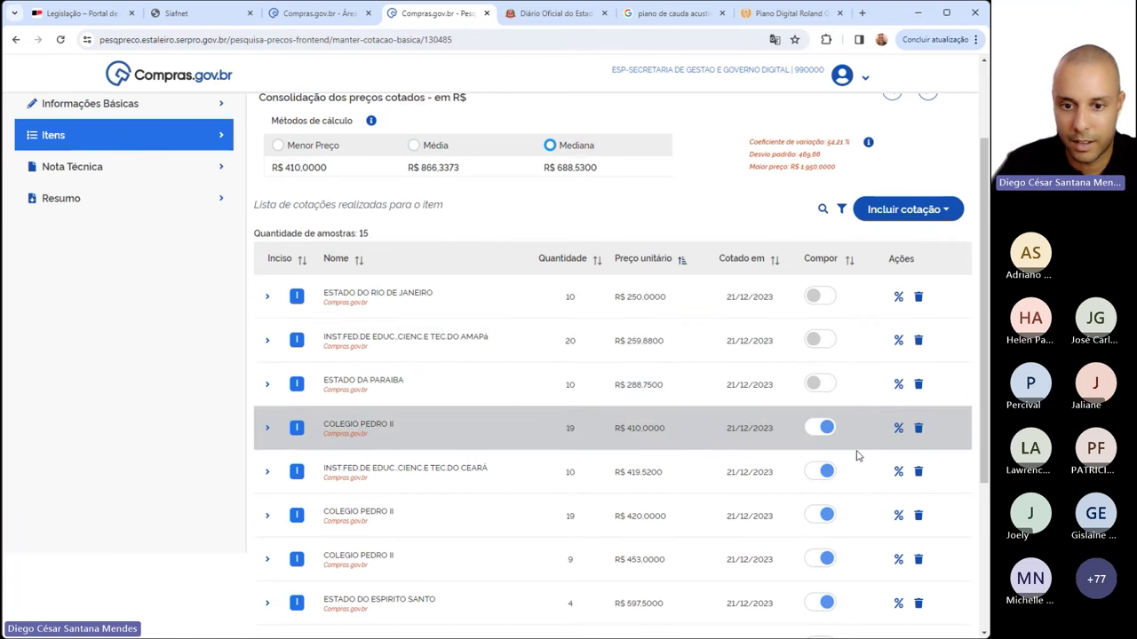
click(824, 429)
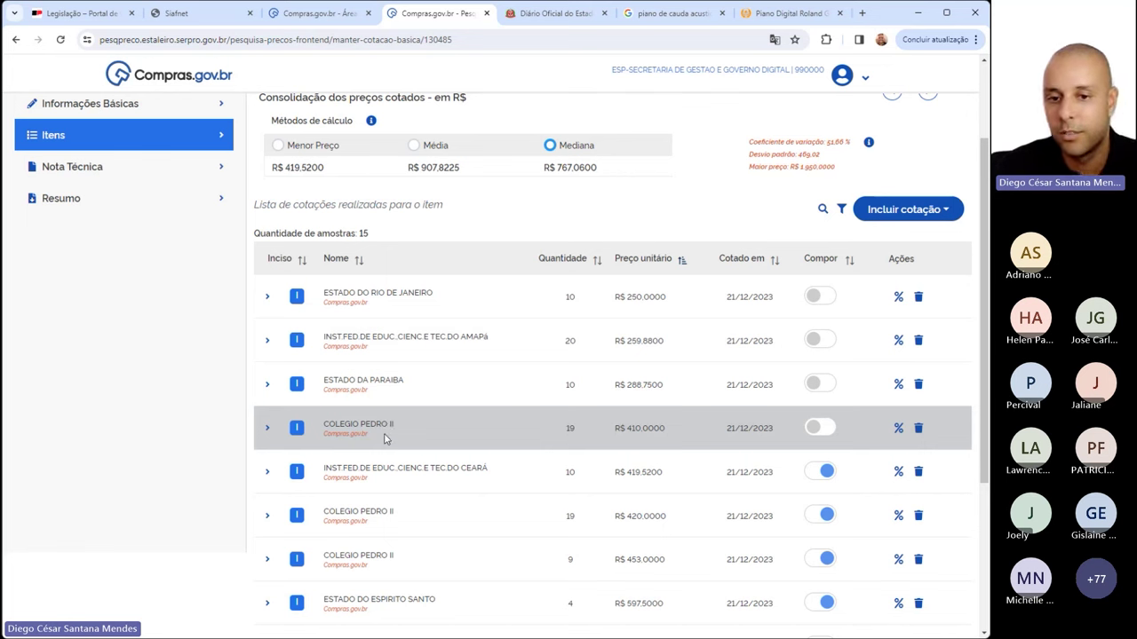
click(267, 428)
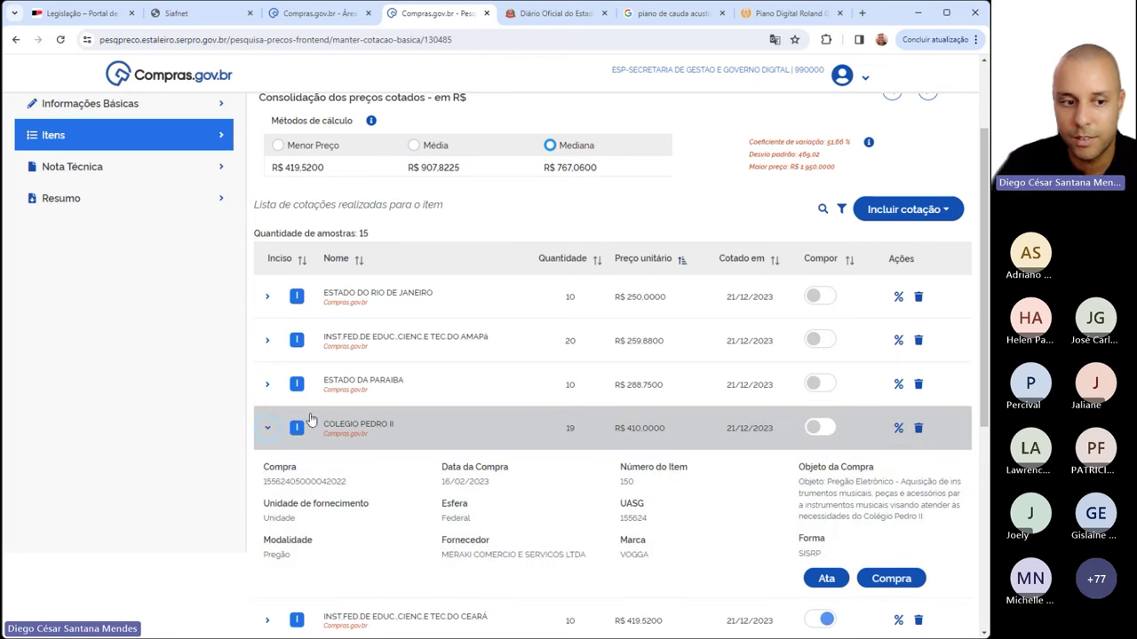
click(267, 427)
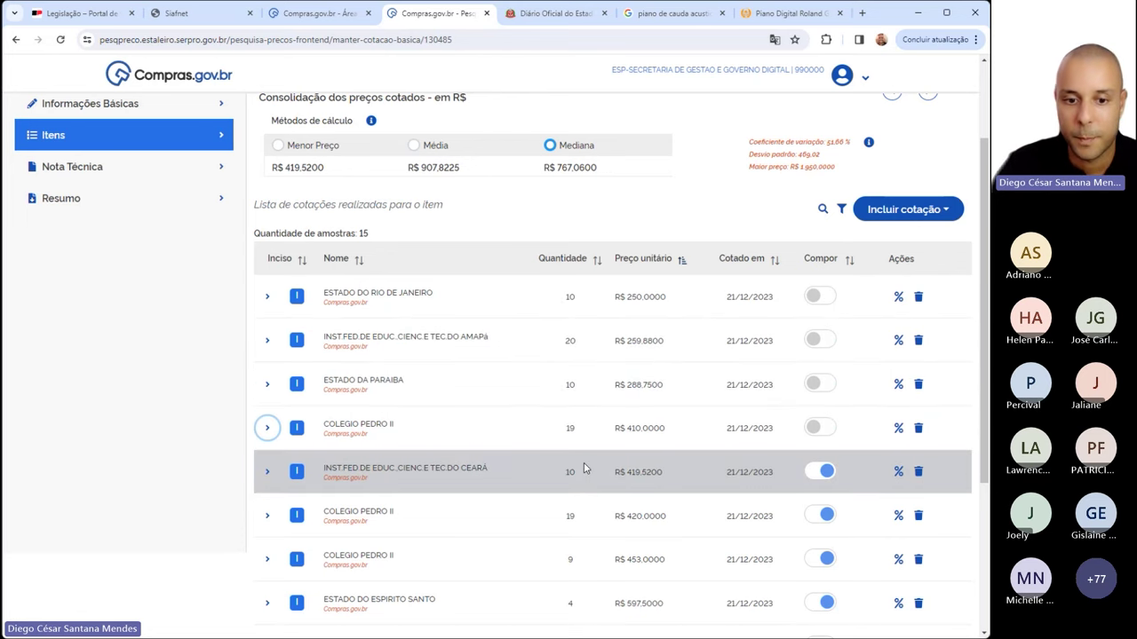
Sort the violin quotes by unit price in descending order and open the purchase behind the Estado do Pará quote
scroll(584, 468, down, 3)
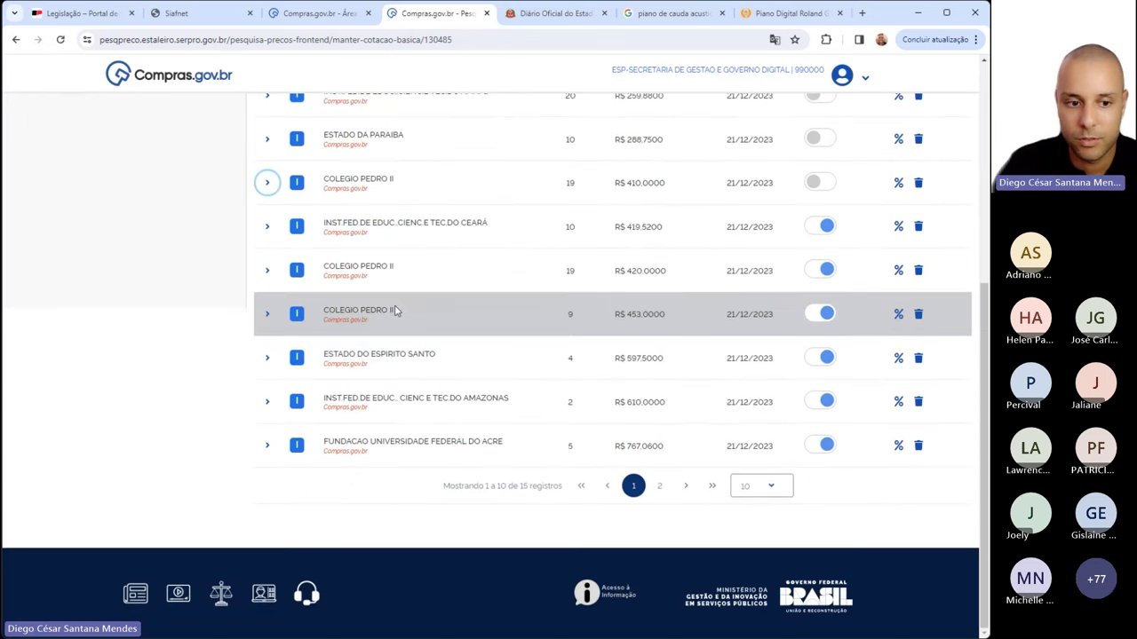
scroll(464, 354, up, 3)
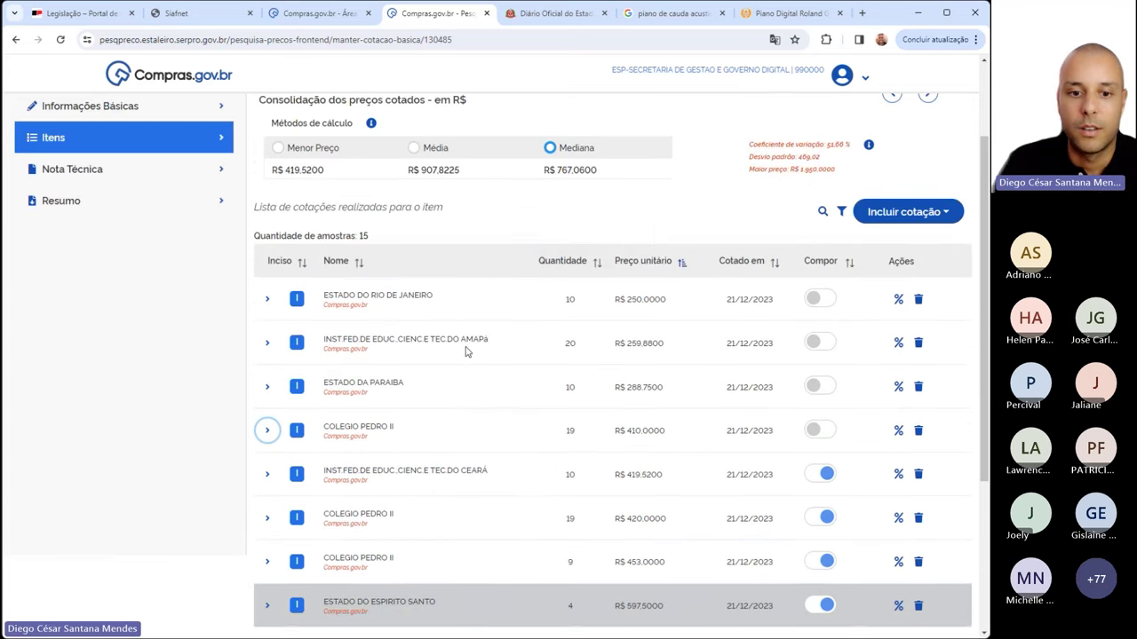
click(652, 262)
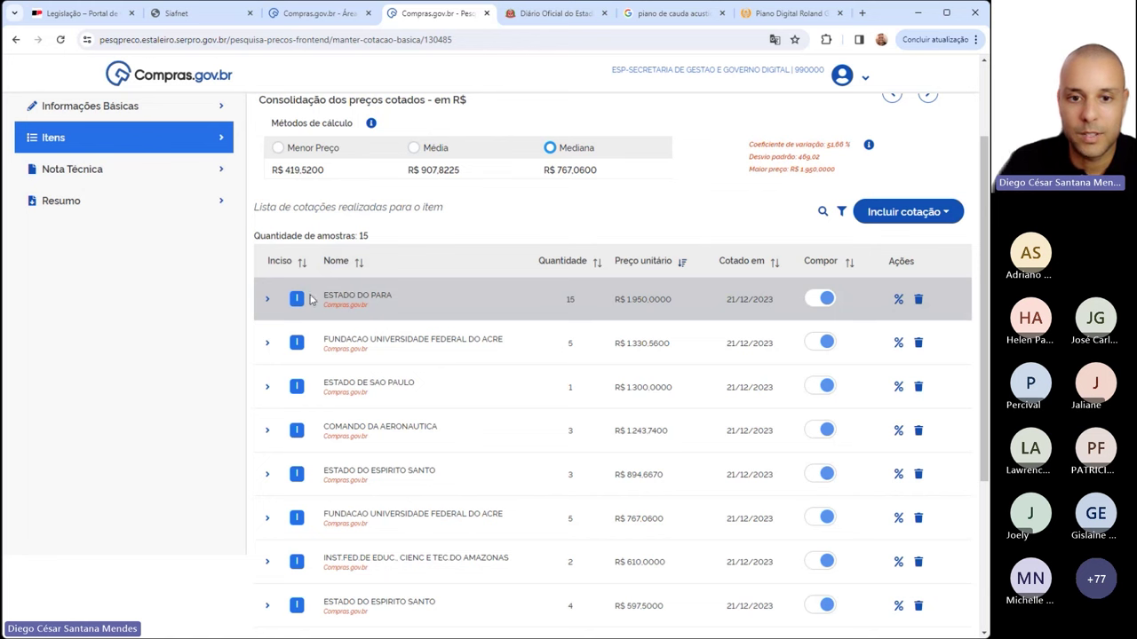
click(265, 301)
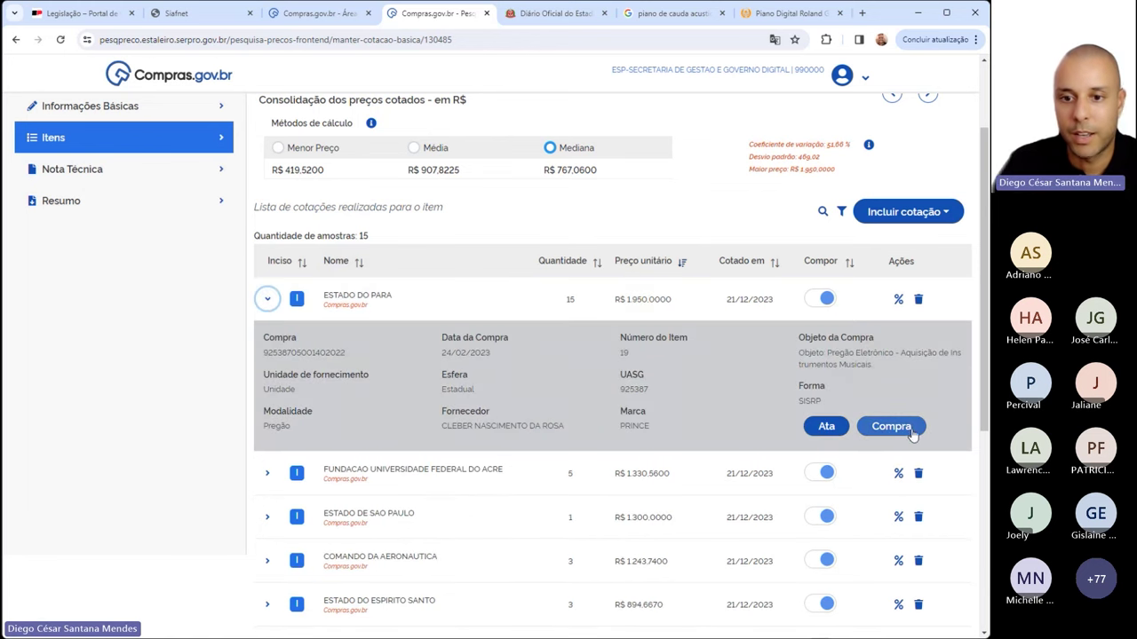
click(902, 430)
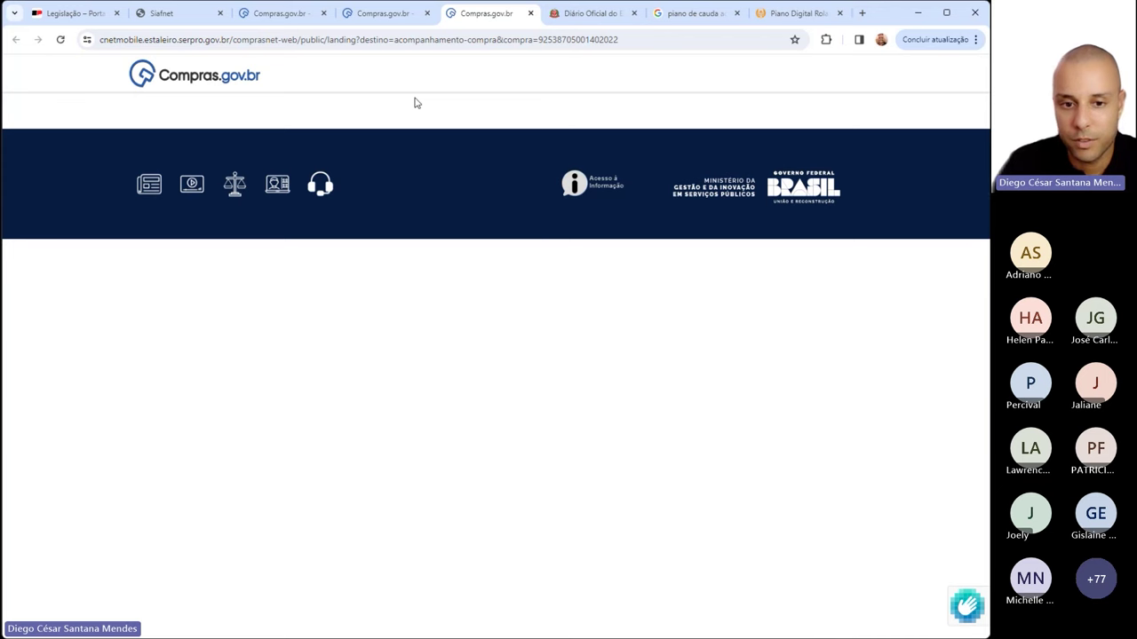
Find item 19 in the notice of Pregão Eletrônico Nº 140/2022 and examine its violin description, quantity and supply unit
click(387, 14)
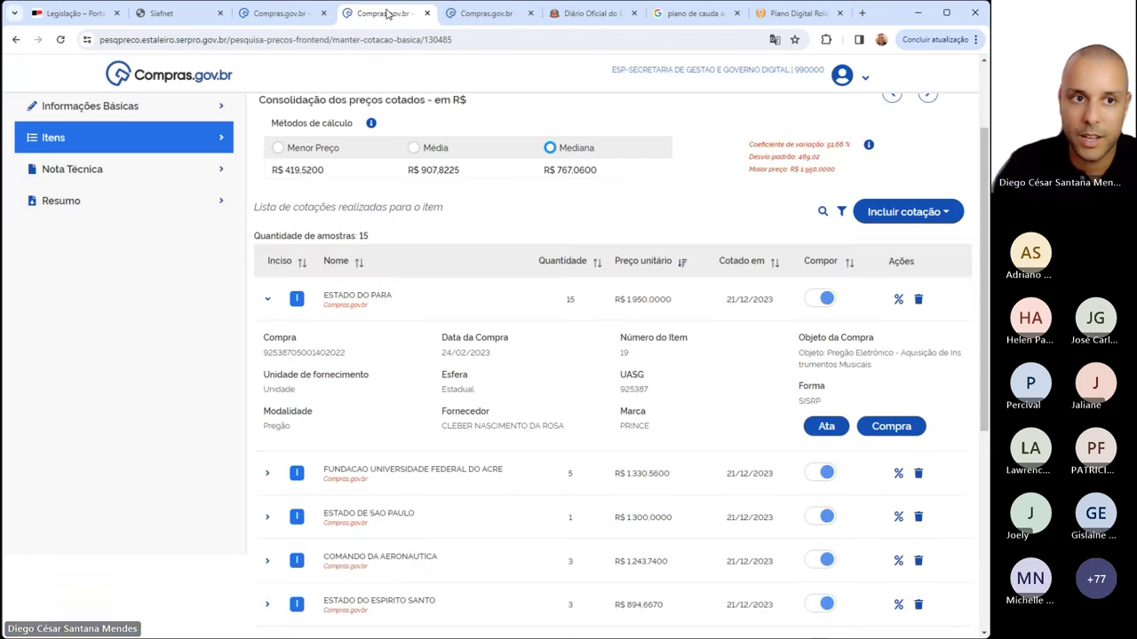
click(487, 13)
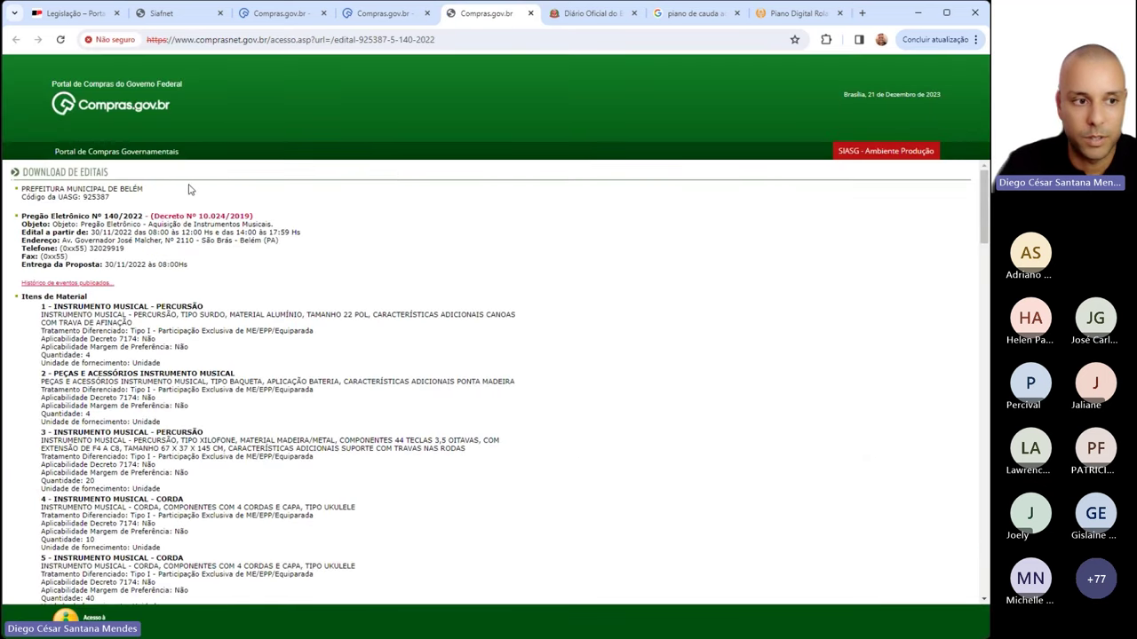
scroll(149, 249, down, 5)
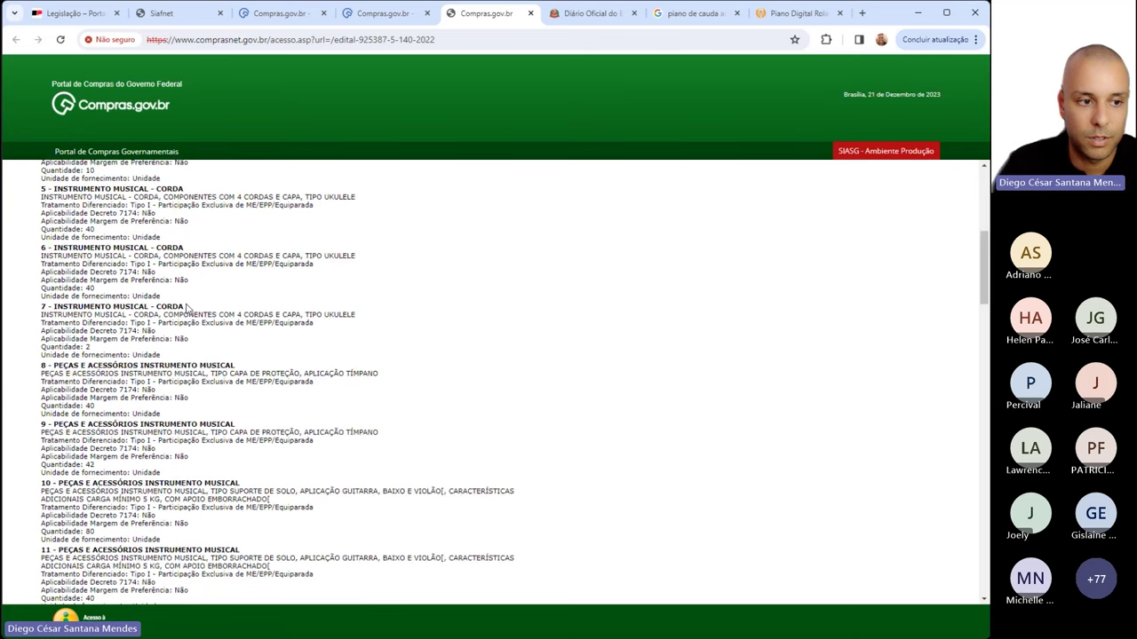
scroll(186, 307, down, 4)
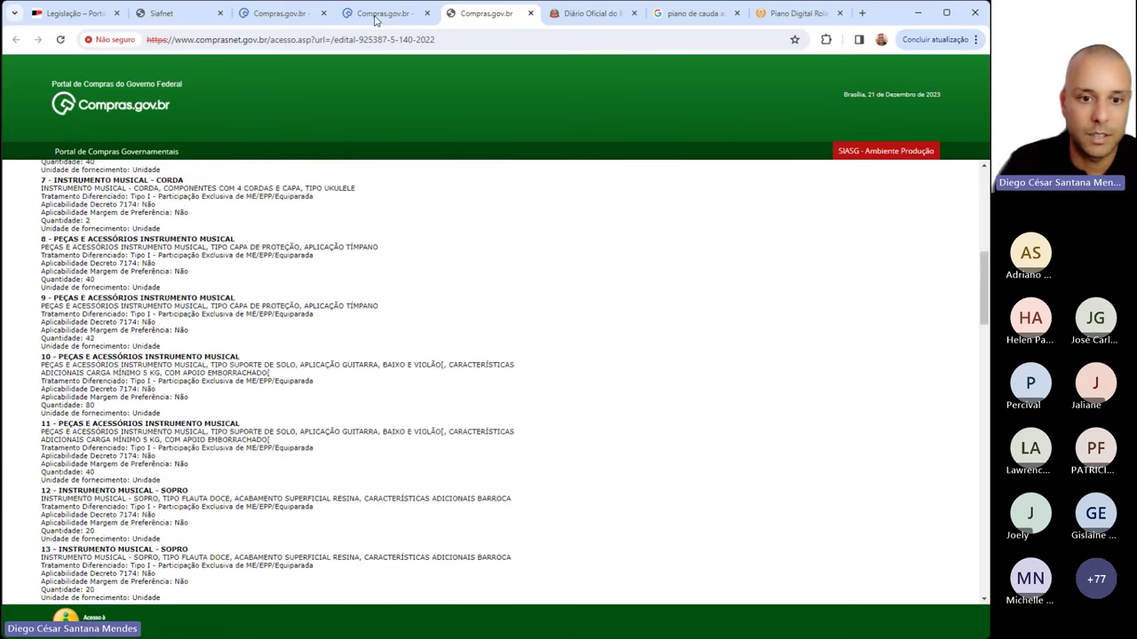
key(ctrl+Page_Up)
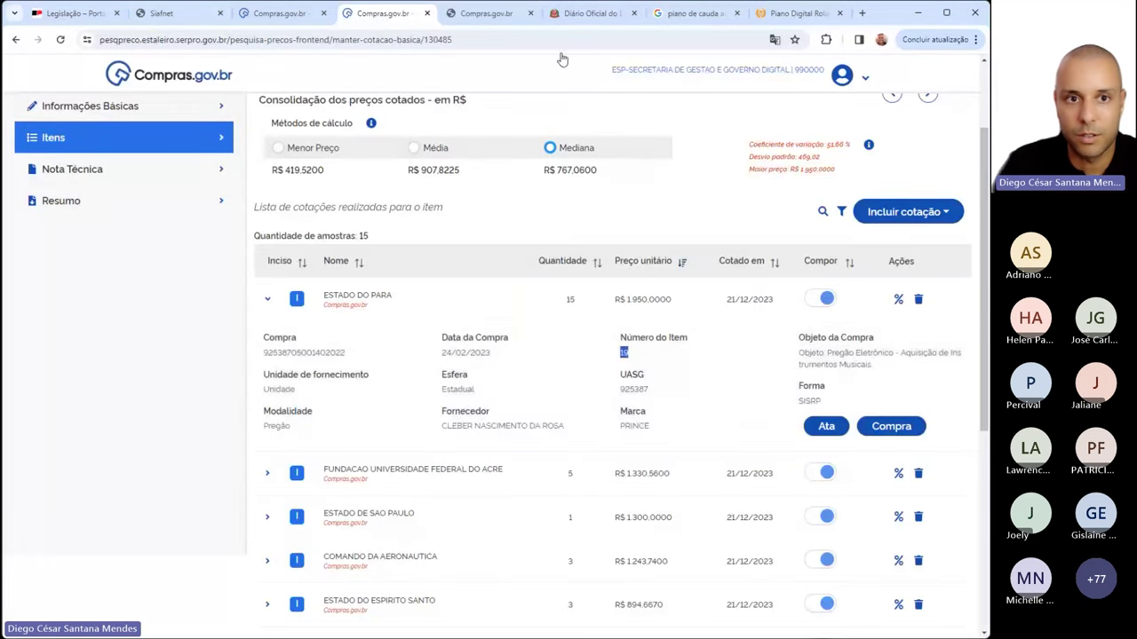
click(491, 15)
scroll(338, 107, down, 5)
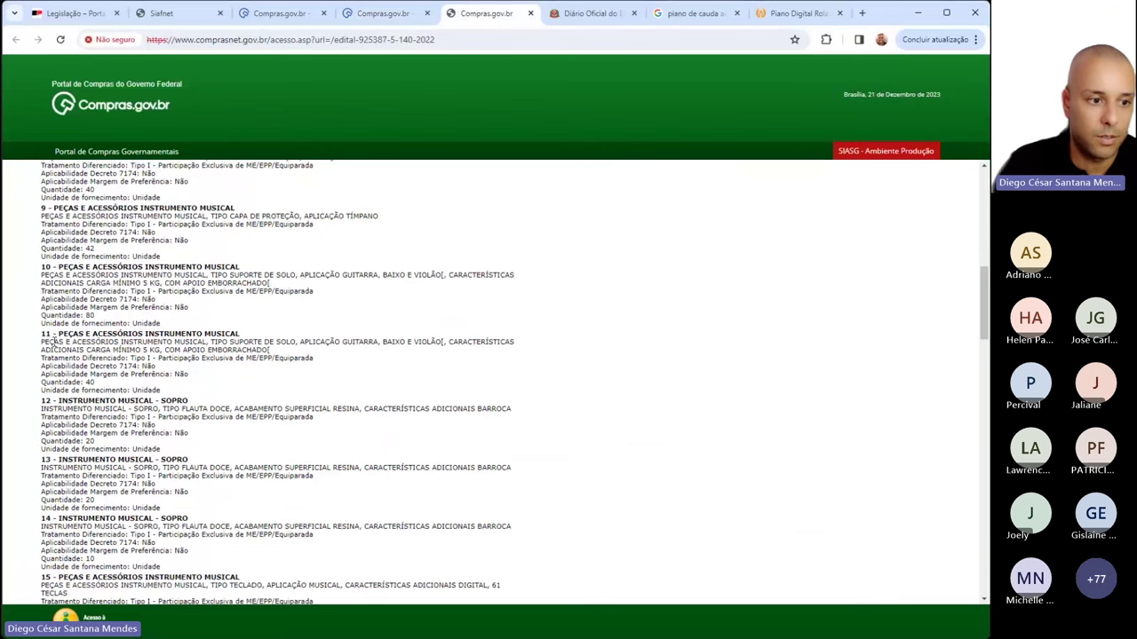
scroll(54, 350, down, 2)
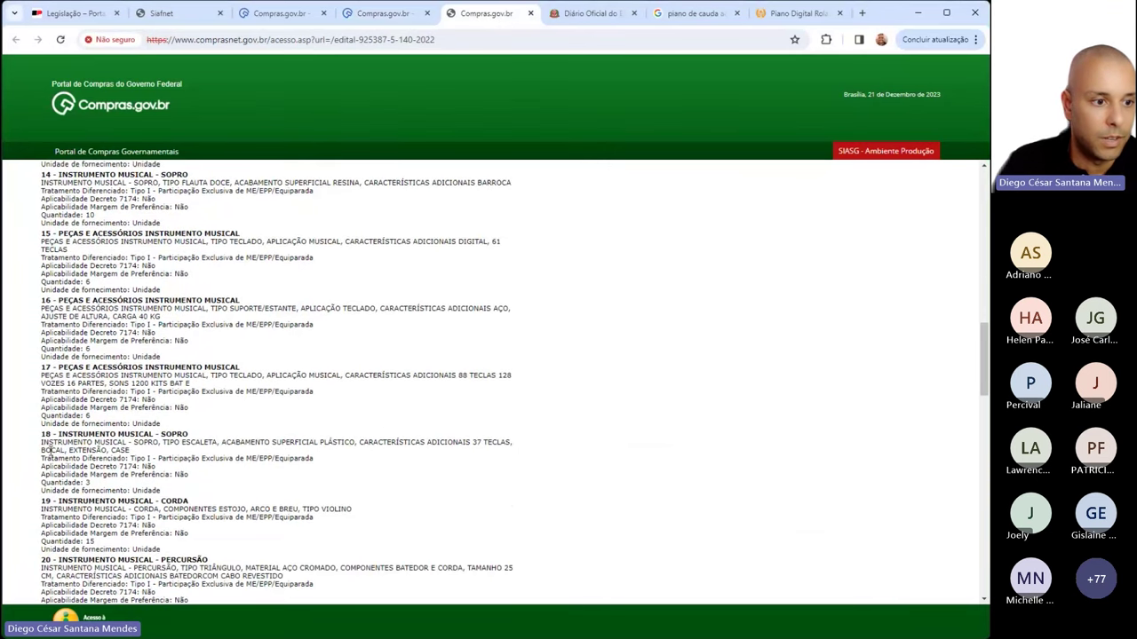
drag(55, 440, 89, 482)
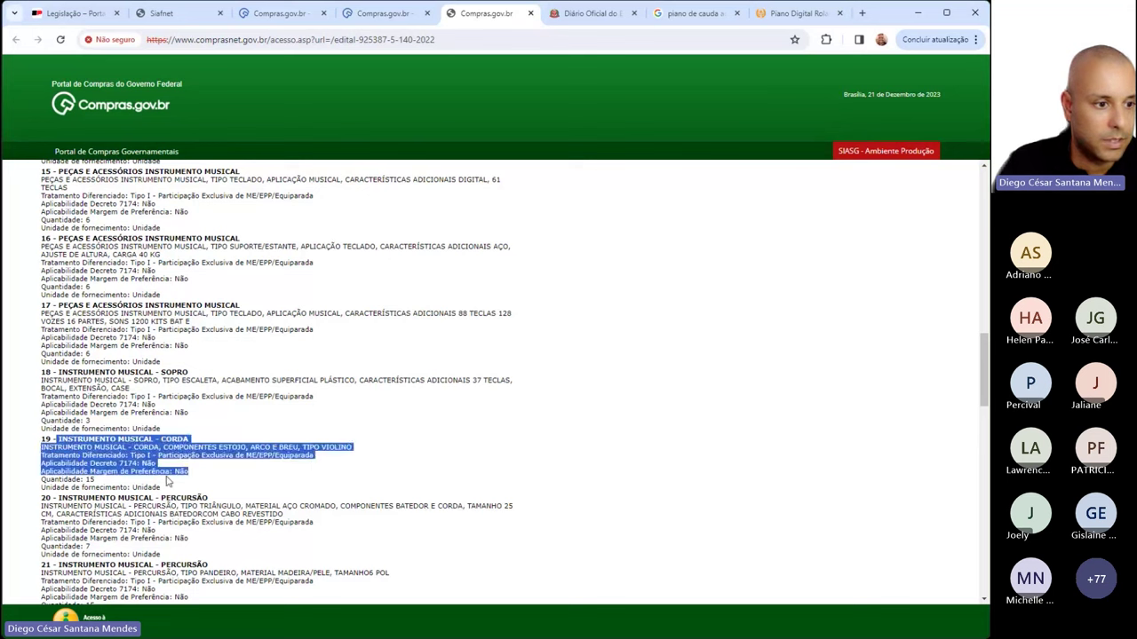
click(89, 481)
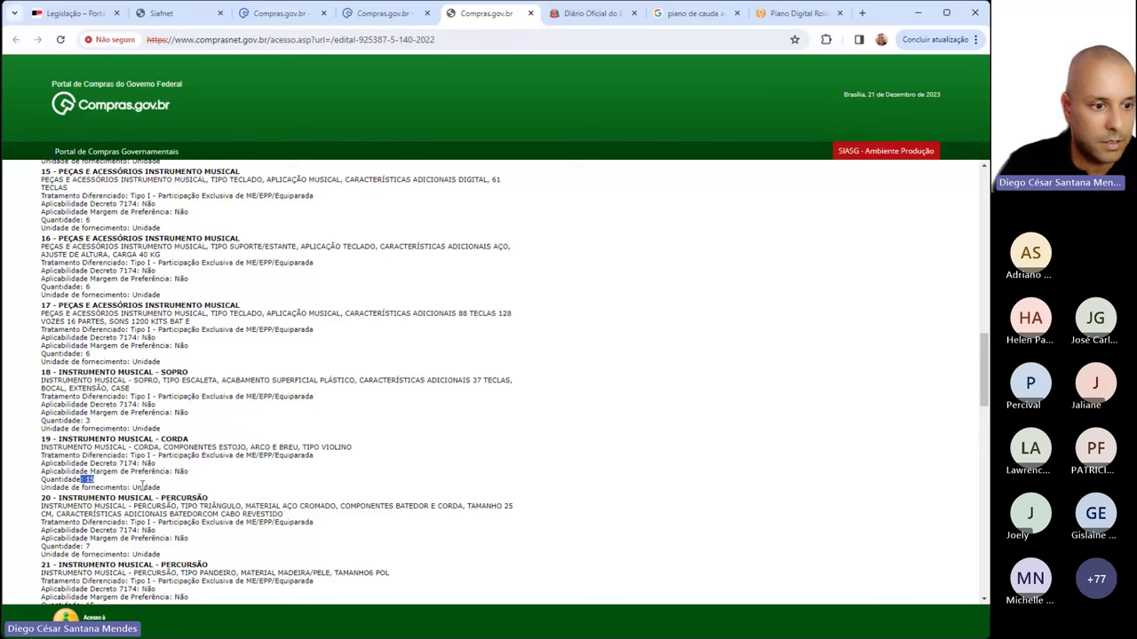
drag(182, 490, 40, 439)
Look through the notice from its heading to the end of the item list and request the notice file download
scroll(42, 451, up, 12)
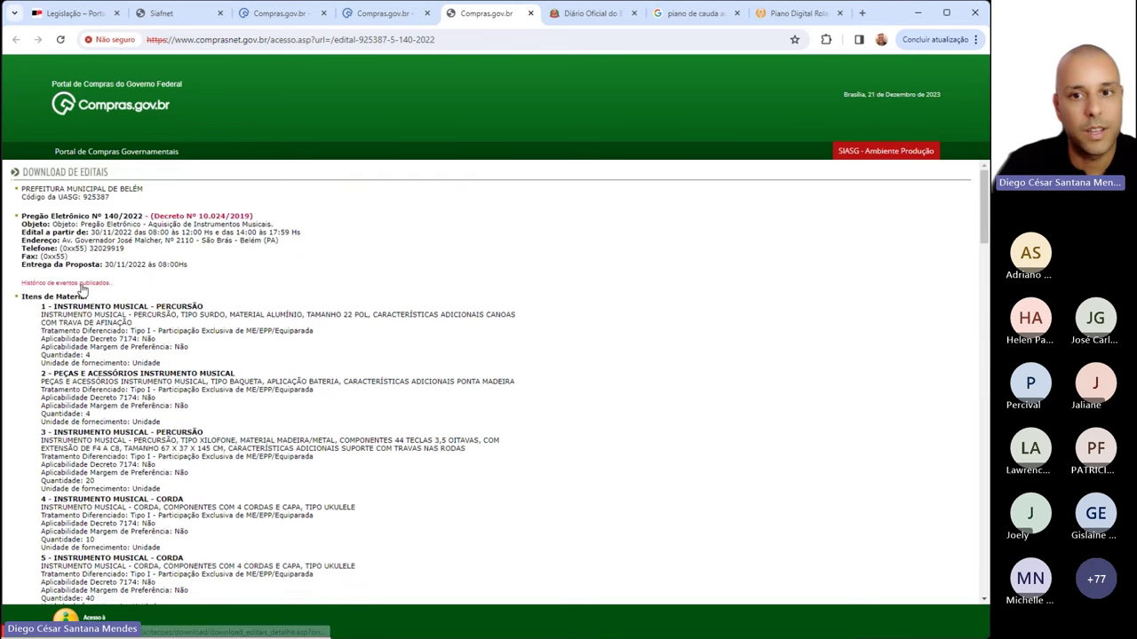
scroll(246, 271, down, 5)
scroll(246, 271, down, 18)
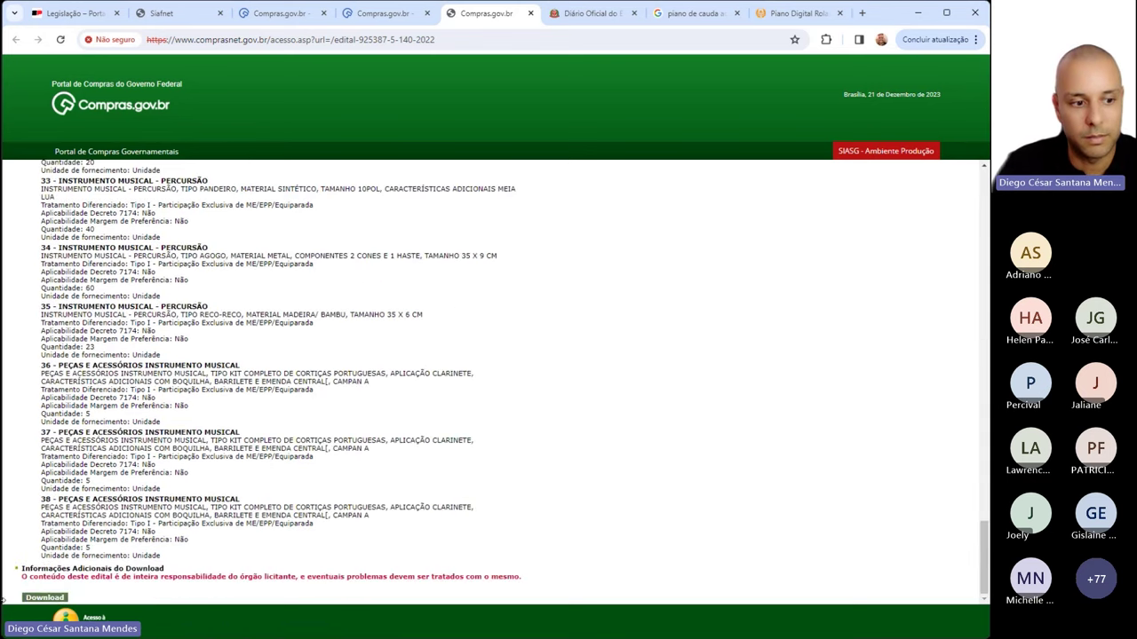
click(47, 598)
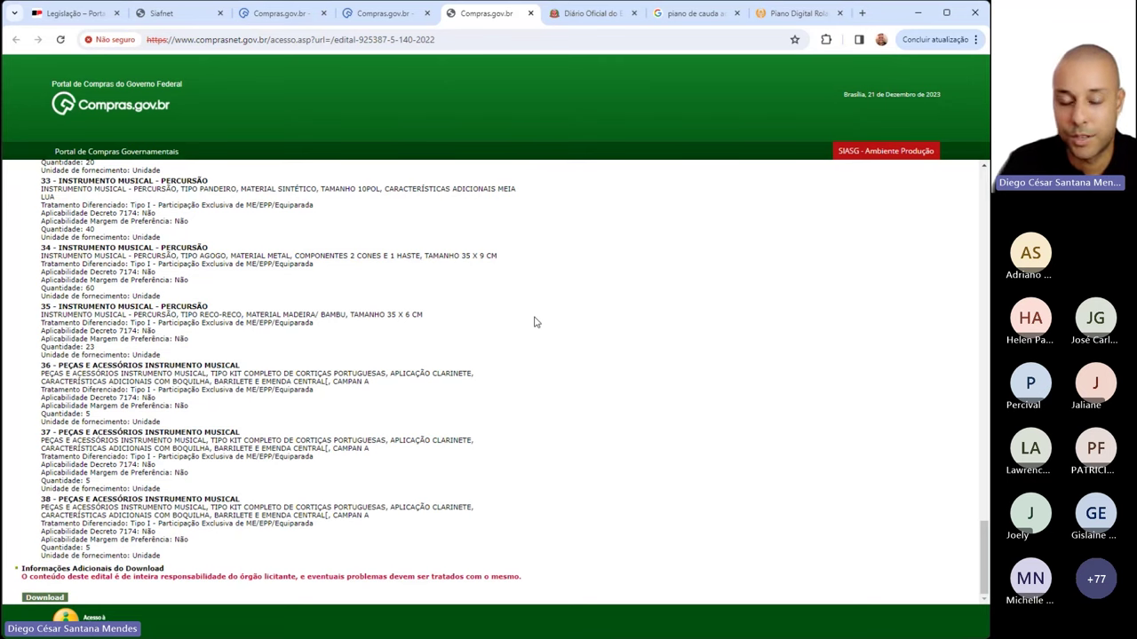
Return to the violin item in the price research and collapse the Estado do Pará quote's details
click(385, 13)
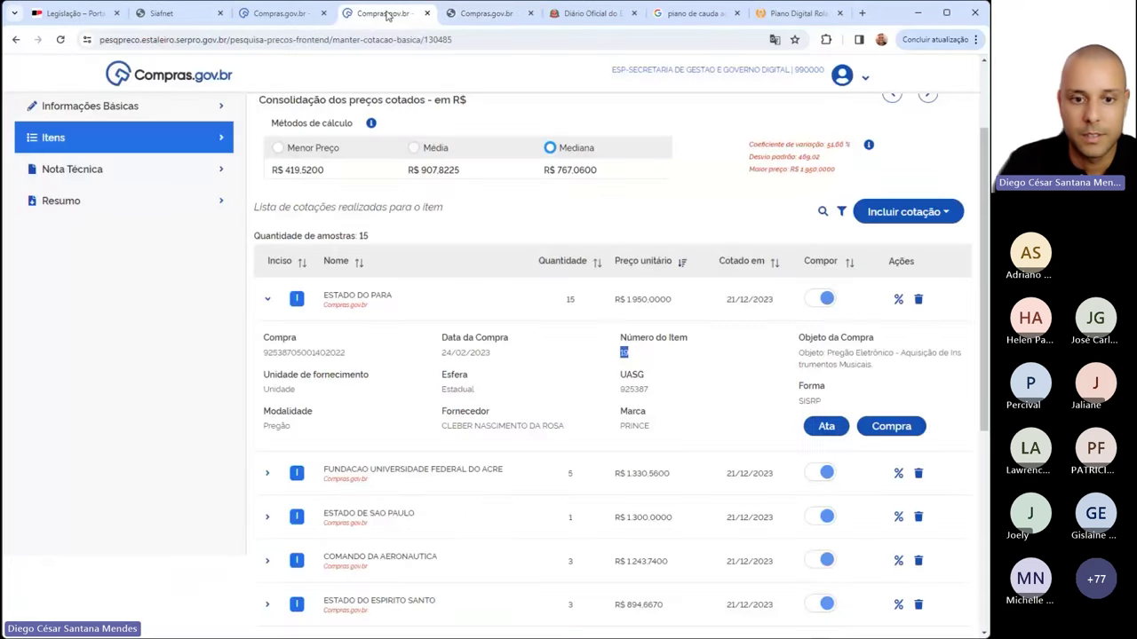
click(693, 224)
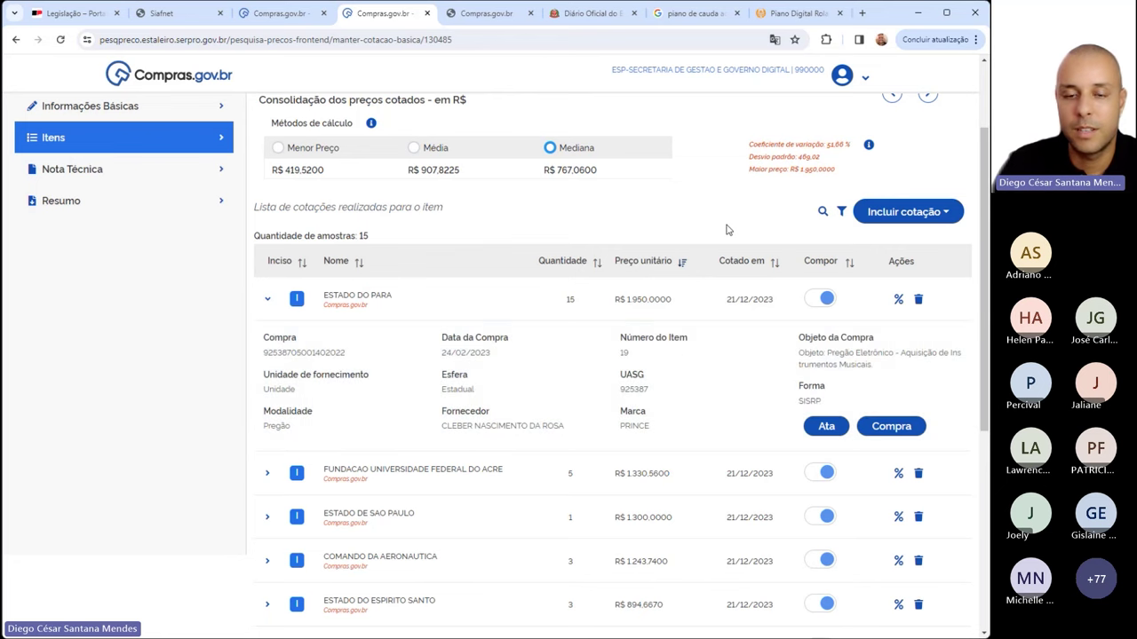
scroll(422, 180, up, 3)
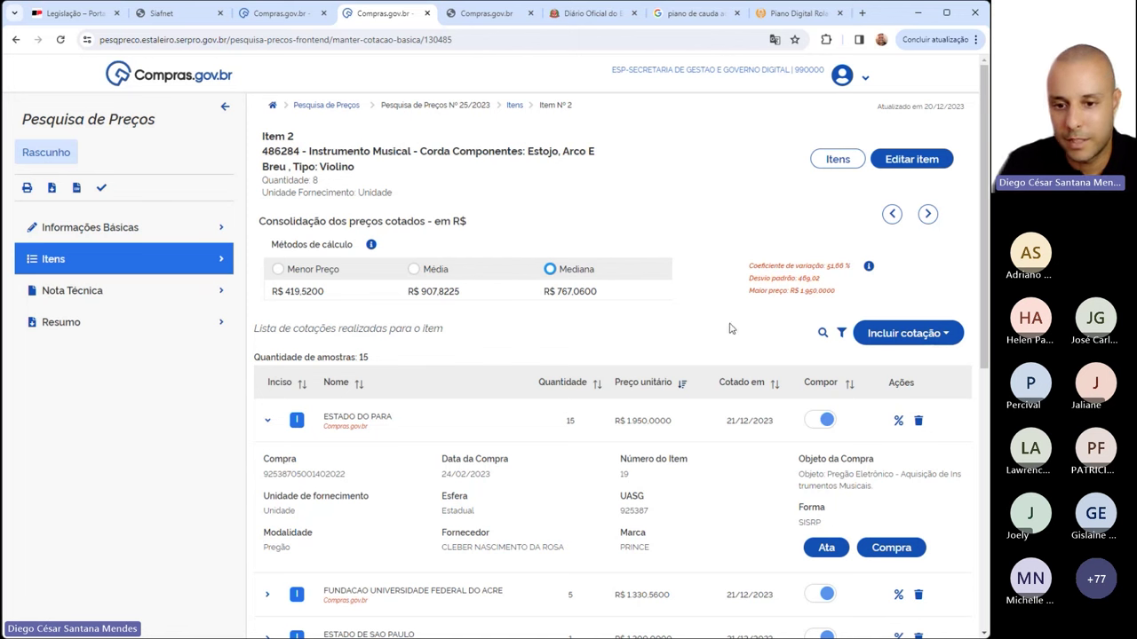
click(267, 420)
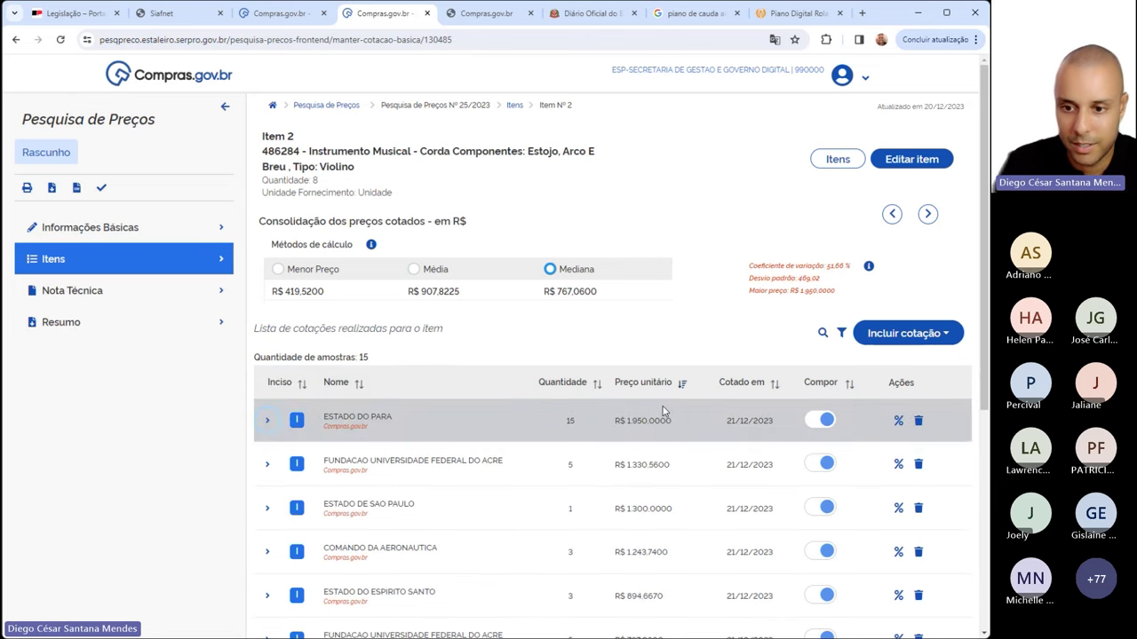
Exclude the R$ 420.0000 and R$ 453.0000 Colégio Pedro II, both Estado do Espírito Santo and the Amazonas institute quotes from the price composition
scroll(662, 411, down, 5)
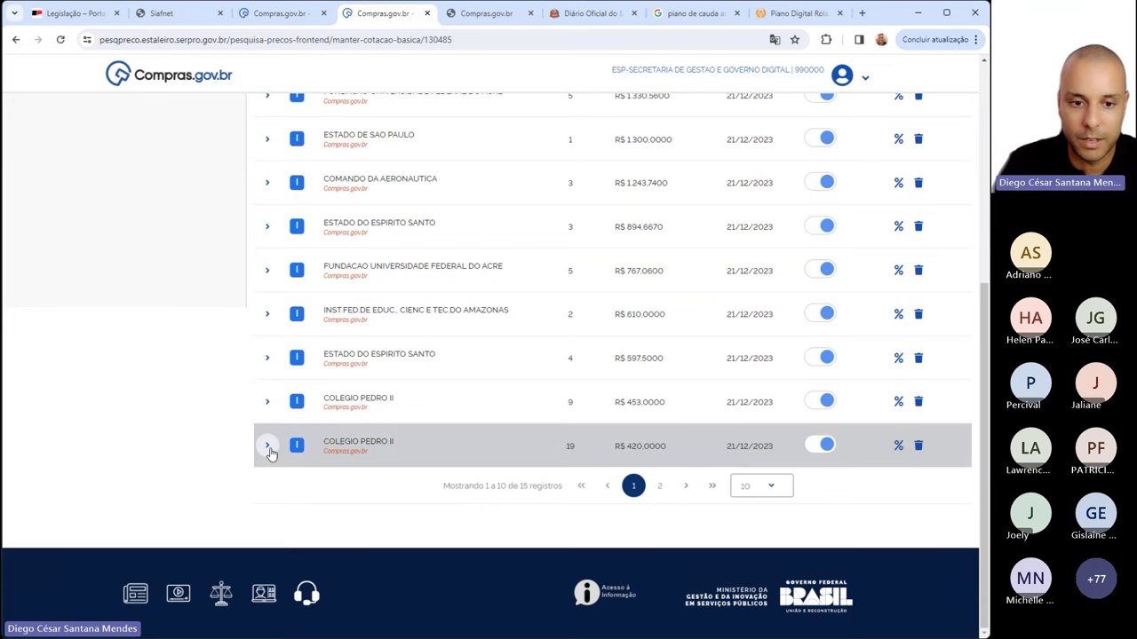
click(823, 446)
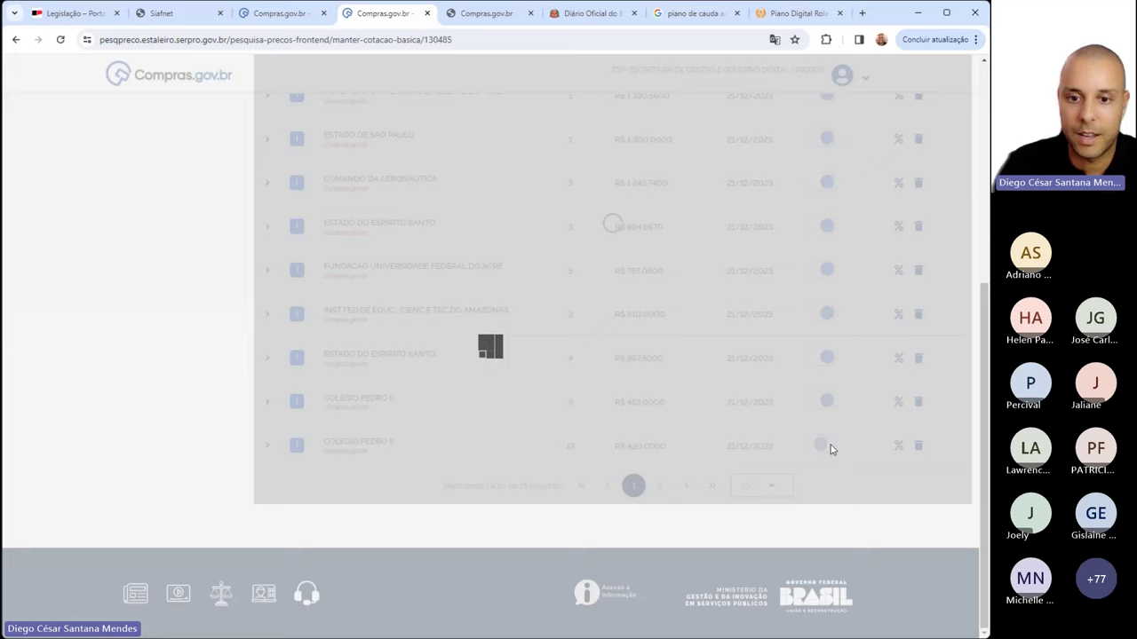
click(823, 402)
click(819, 358)
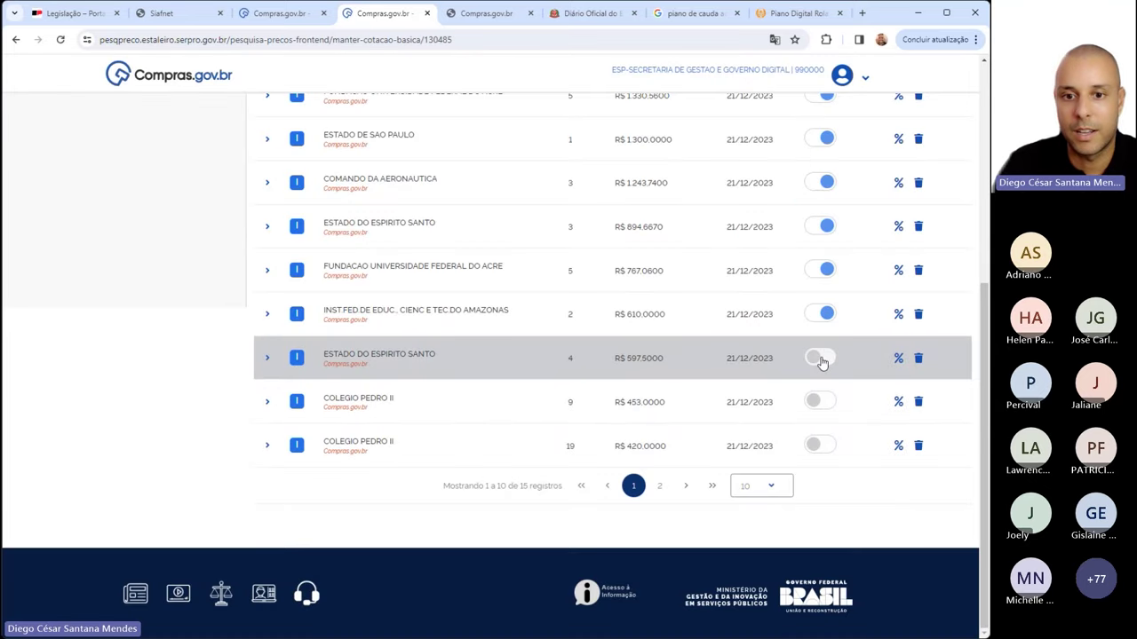
click(822, 315)
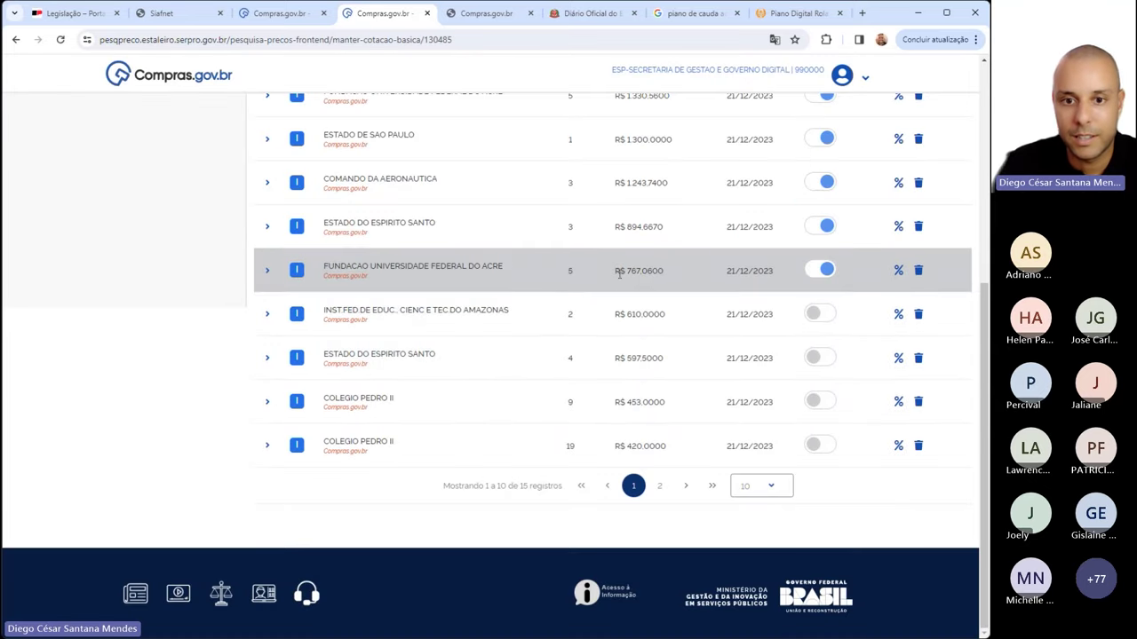
click(823, 228)
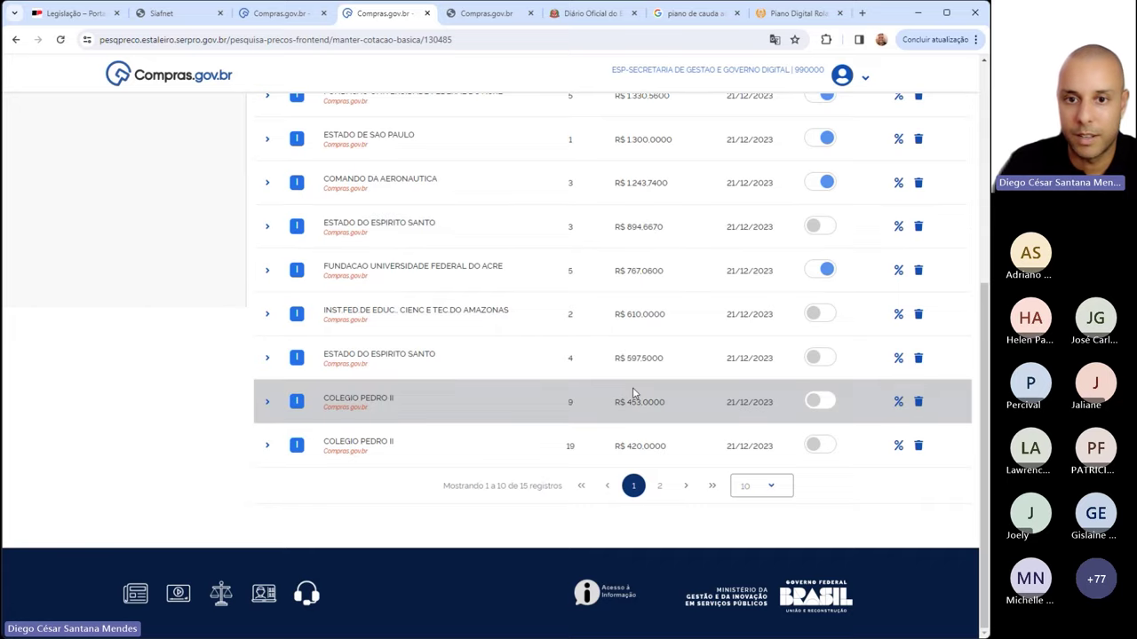
Exclude the R$ 767.0600 Fundação Universidade Federal do Acre quote from the price composition and check the item's coefficient of variation
scroll(633, 394, up, 5)
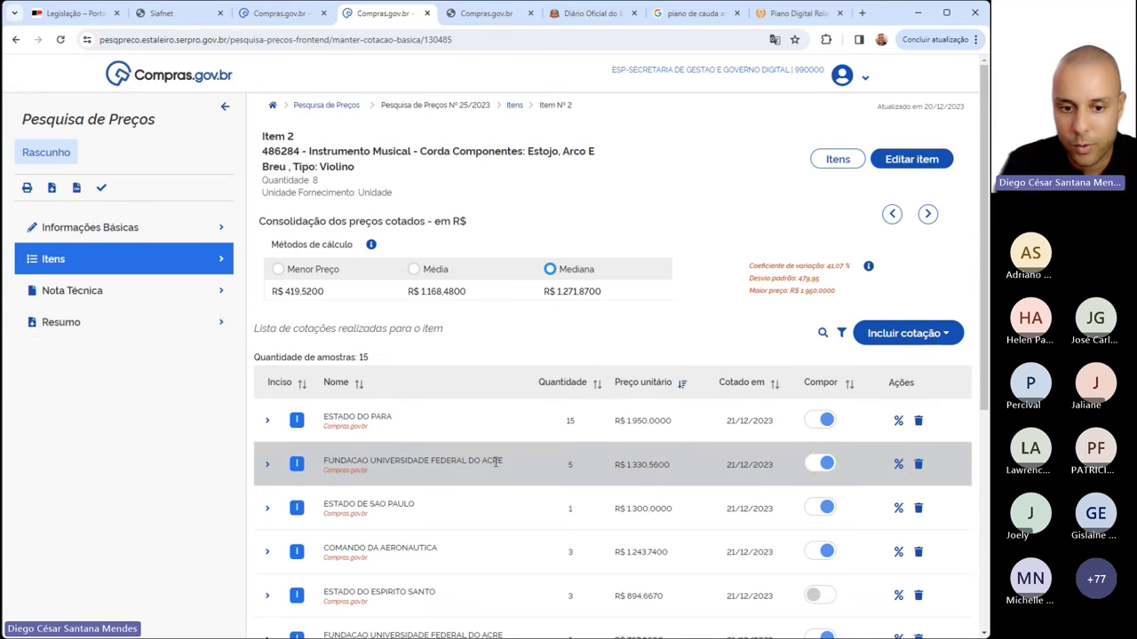
scroll(507, 525, down, 2)
click(824, 456)
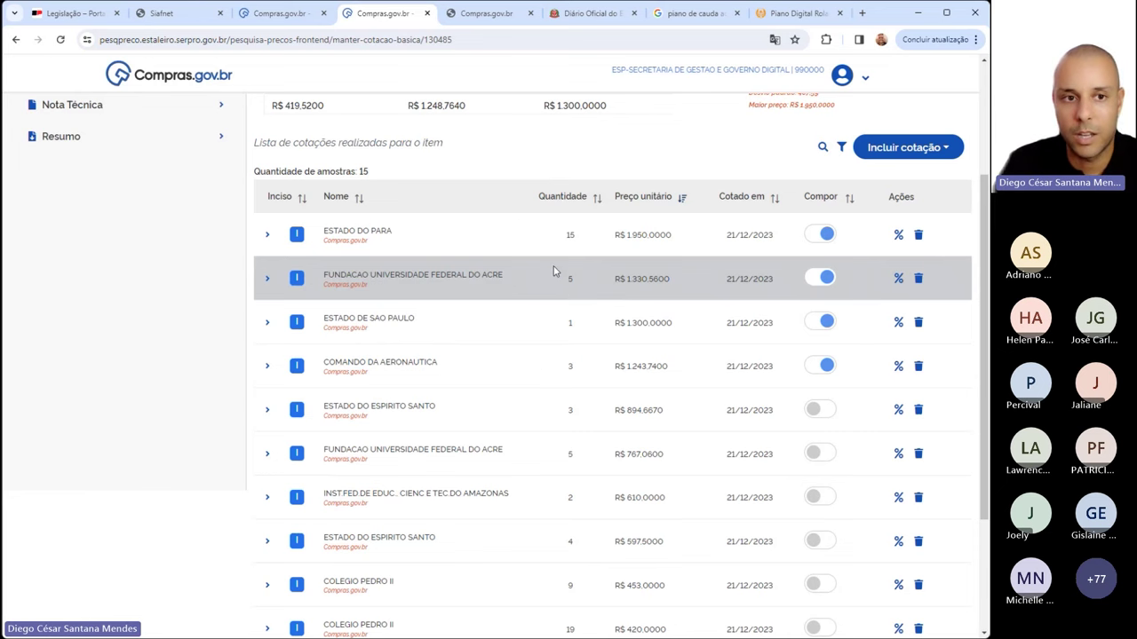
scroll(358, 428, up, 2)
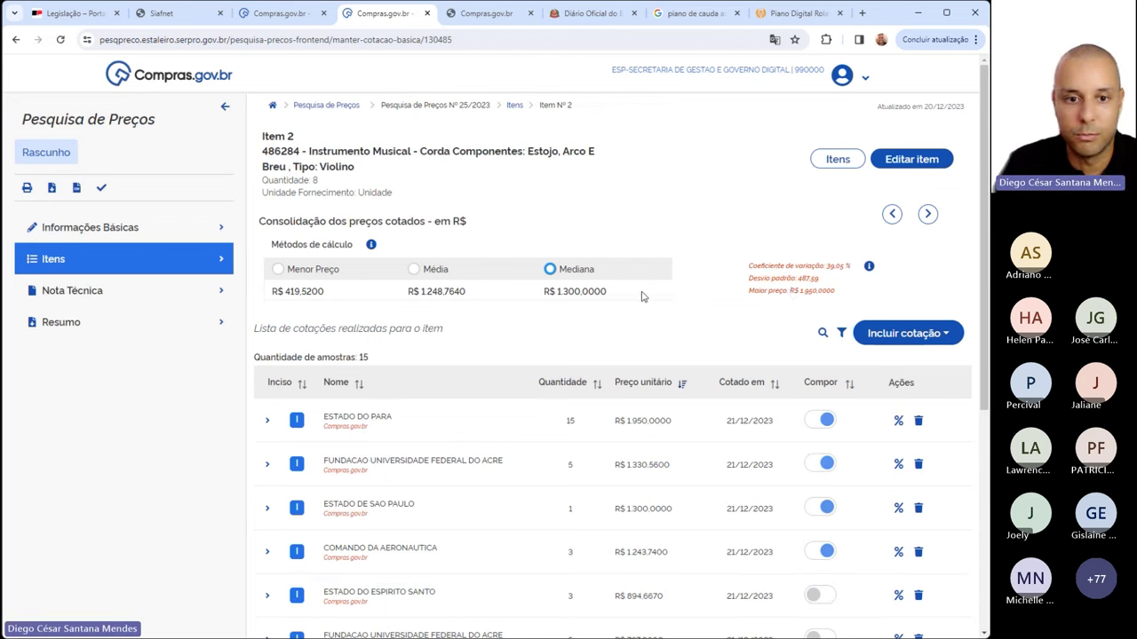
drag(825, 273, 850, 275)
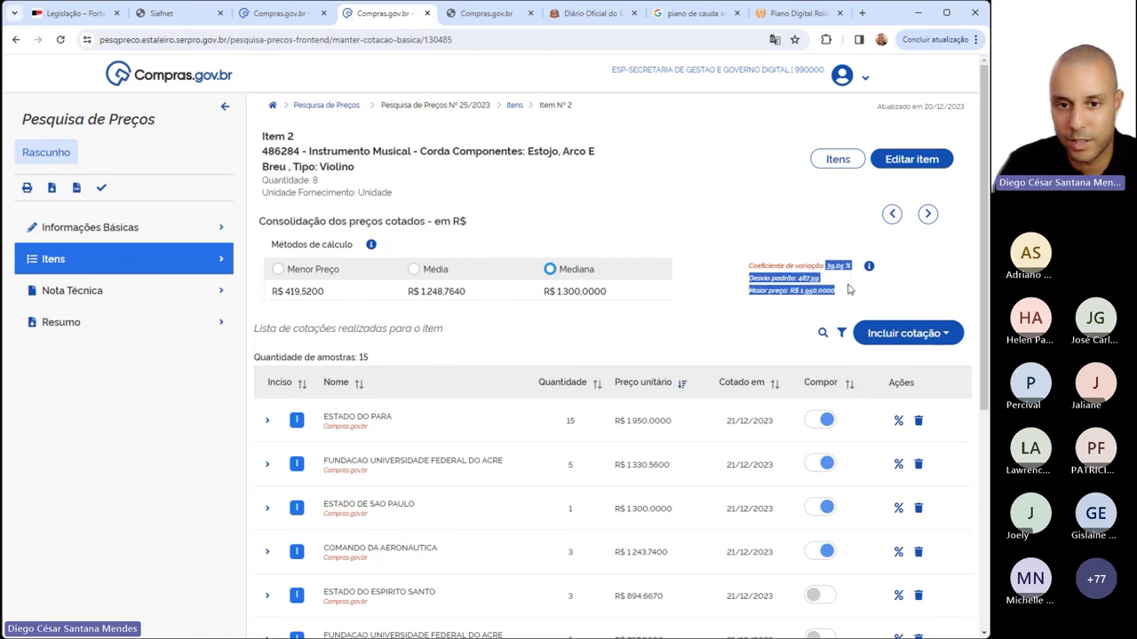
click(919, 235)
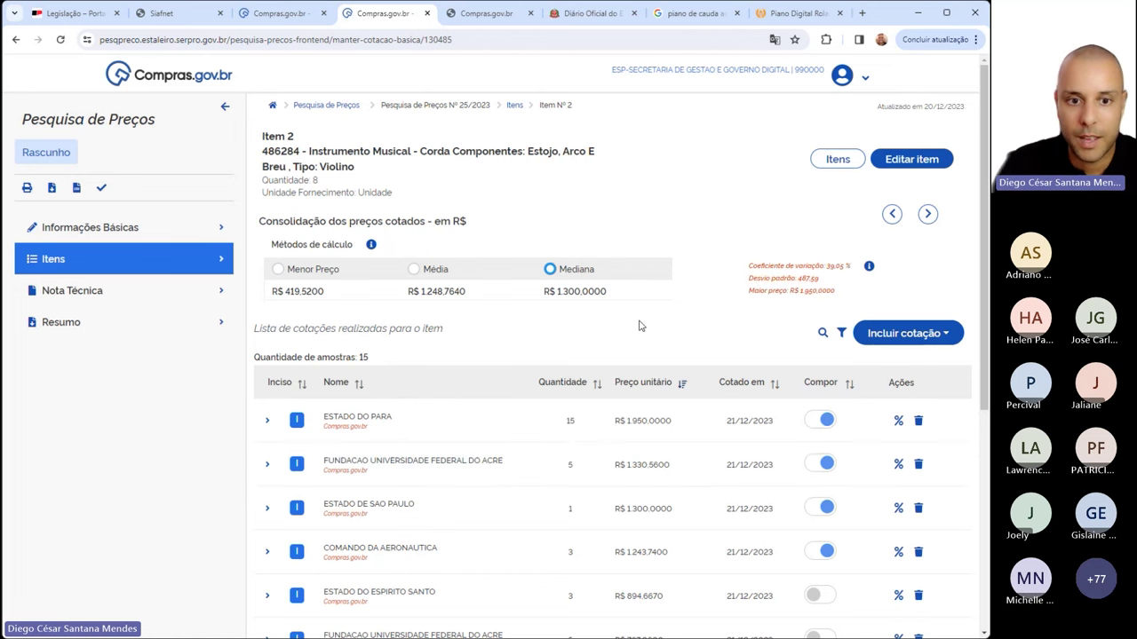
Compare the violin item's average and median prices and look over its included and excluded quotes
drag(414, 295, 469, 297)
drag(558, 299, 618, 299)
click(696, 325)
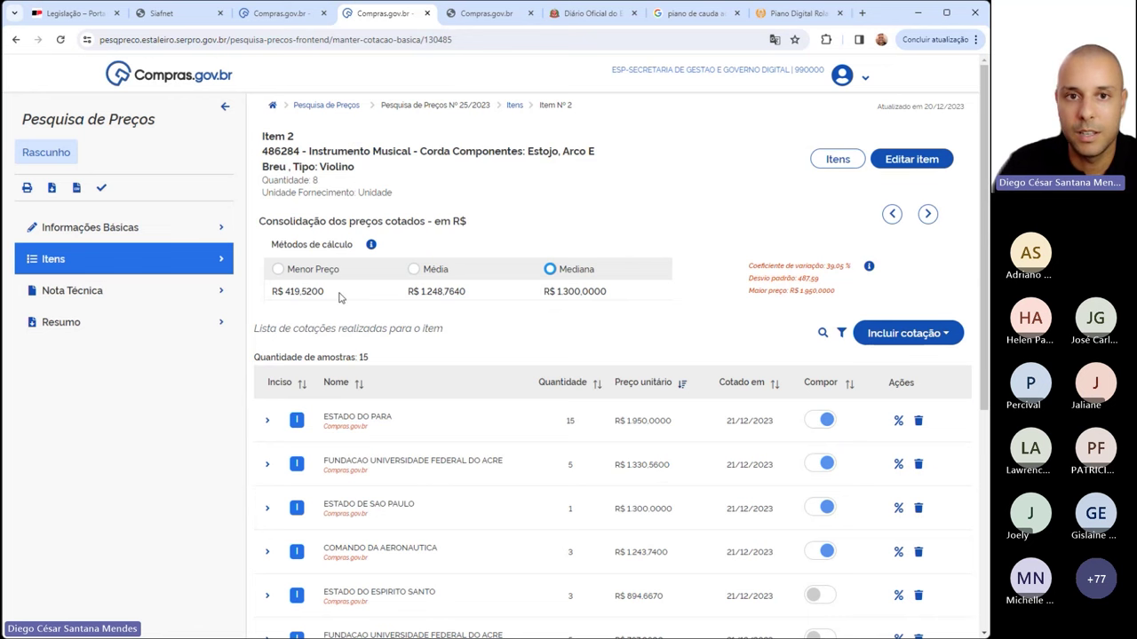
scroll(698, 285, down, 1)
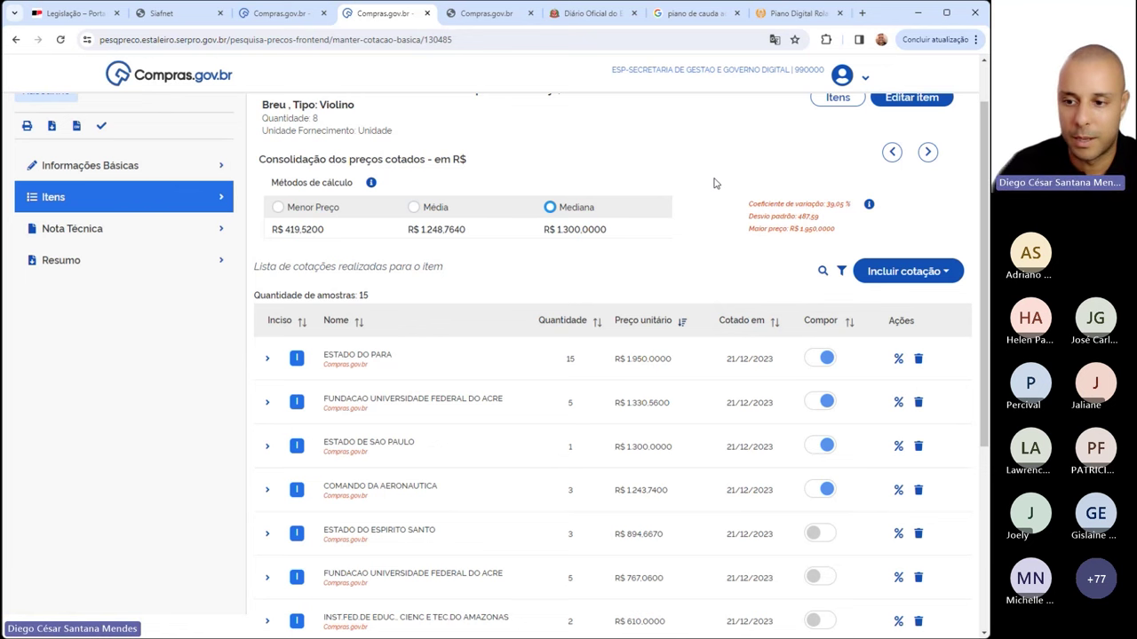
scroll(731, 238, up, 2)
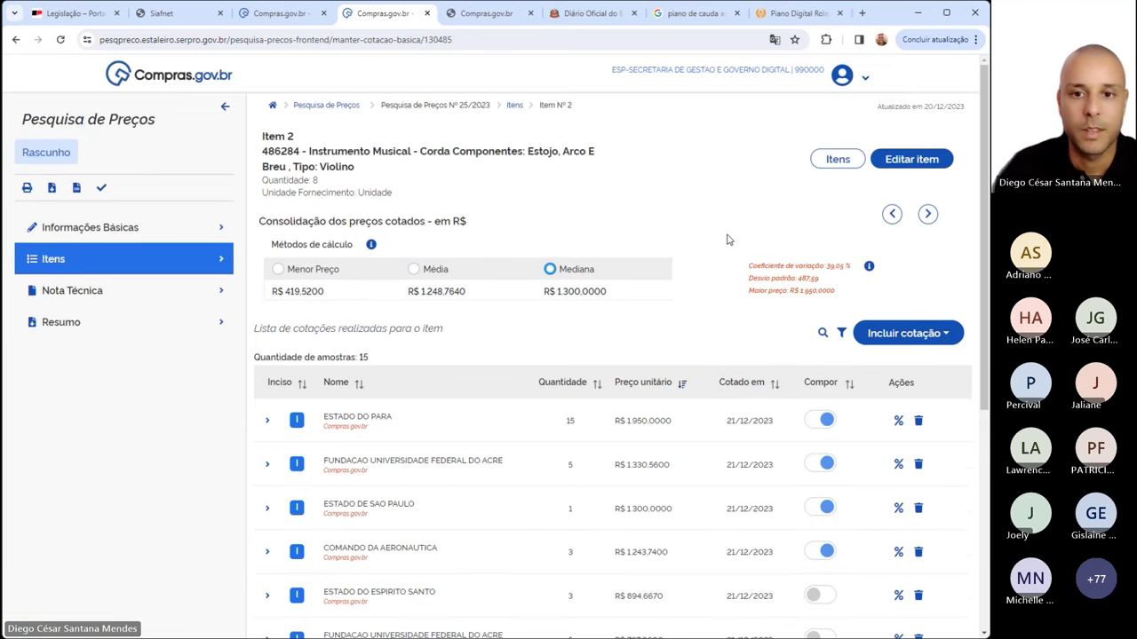
Go to item 1, the violoncelo, and sort its quotes by unit price in ascending order
click(891, 215)
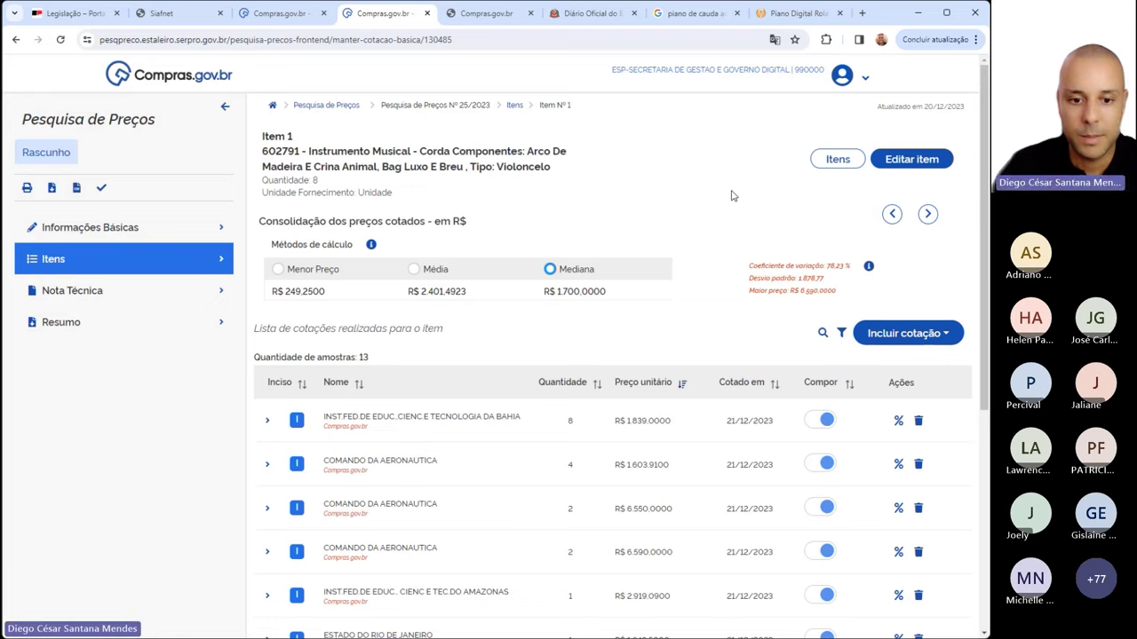
scroll(732, 195, down, 2)
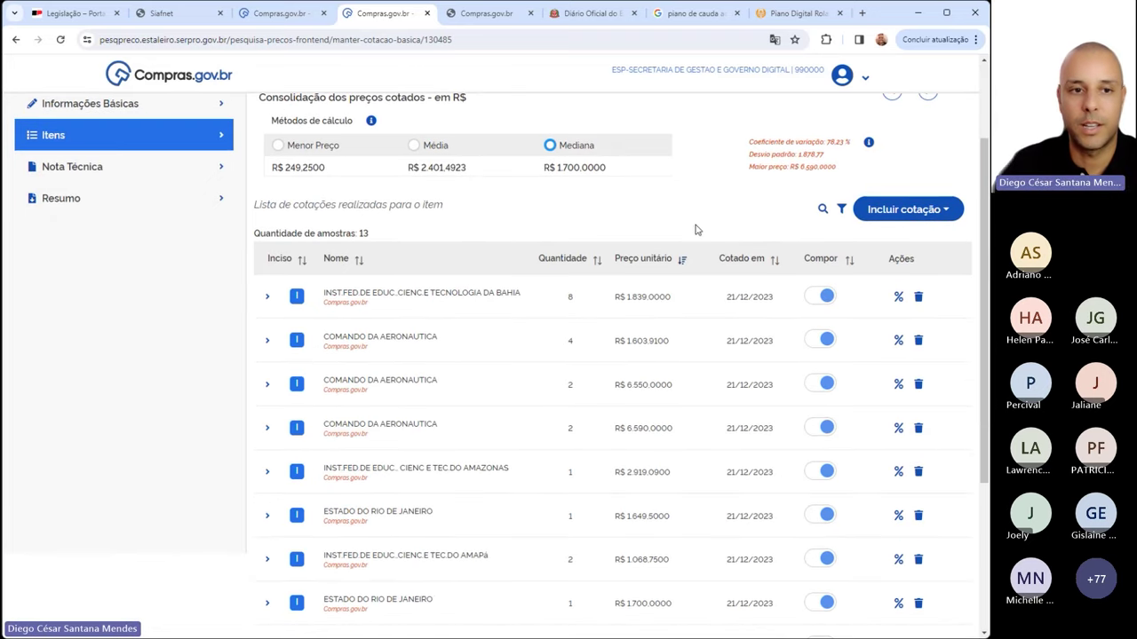
click(682, 262)
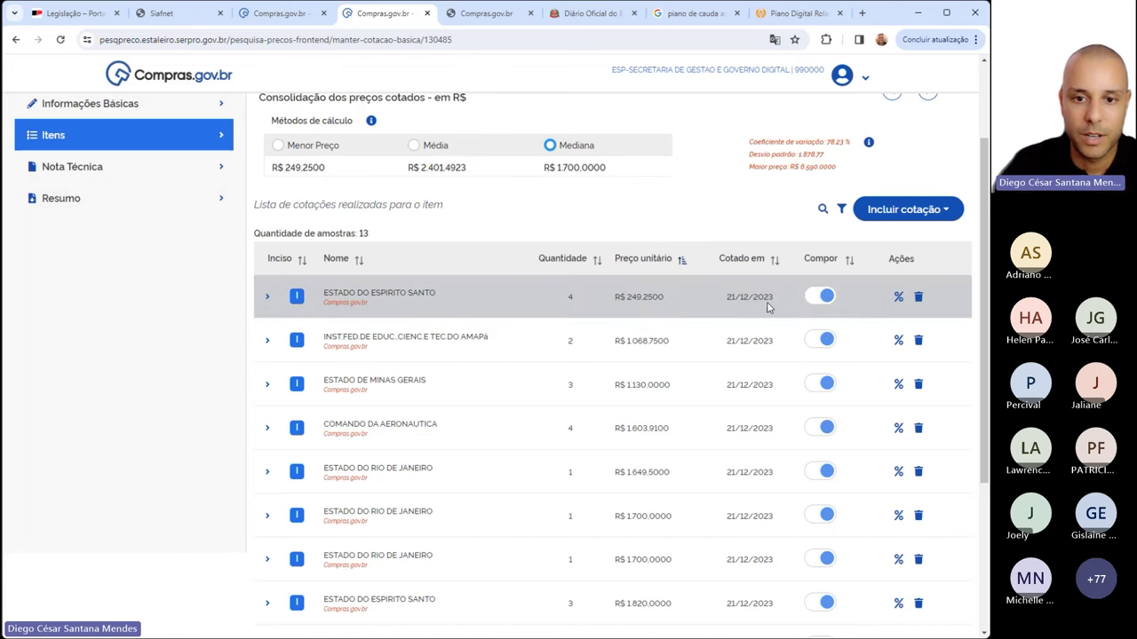
Exclude the five cheapest violoncelo quotes, from R$ 249,2500 (Estado do Espírito Santo) to R$ 1.649,5000 (Estado do Rio de Janeiro), from the price composition
click(828, 300)
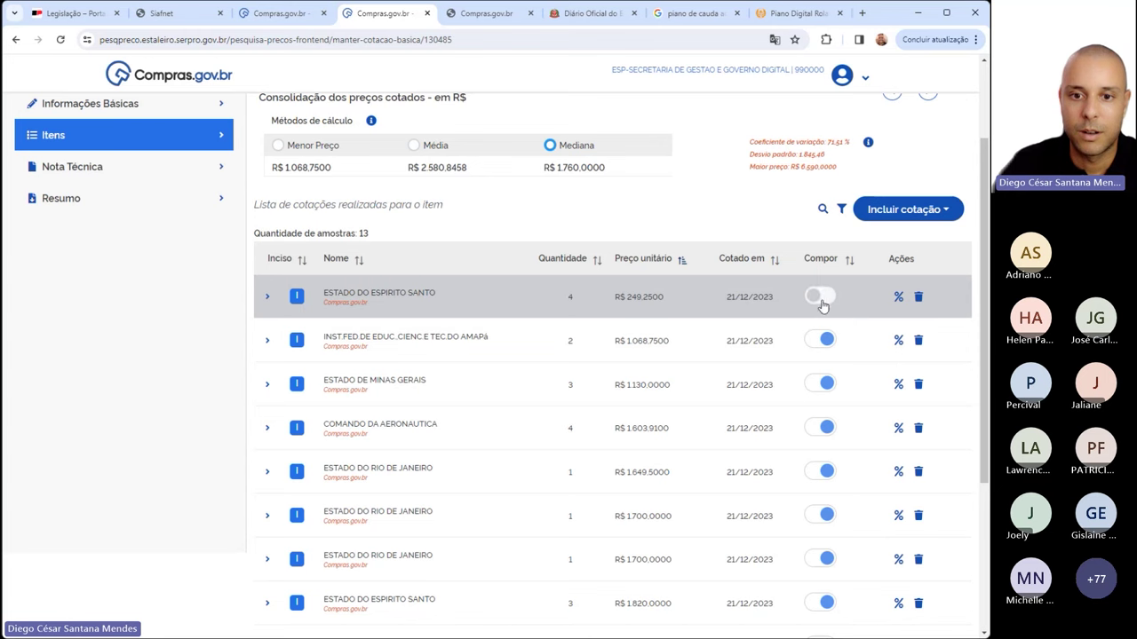
click(826, 341)
click(827, 385)
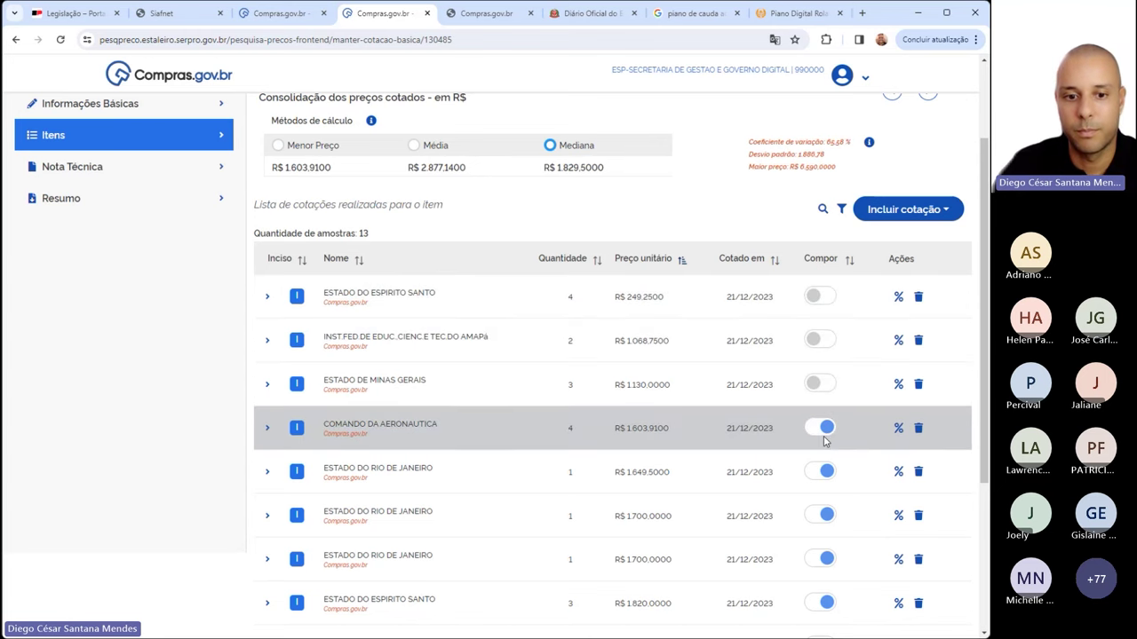
click(826, 430)
click(826, 474)
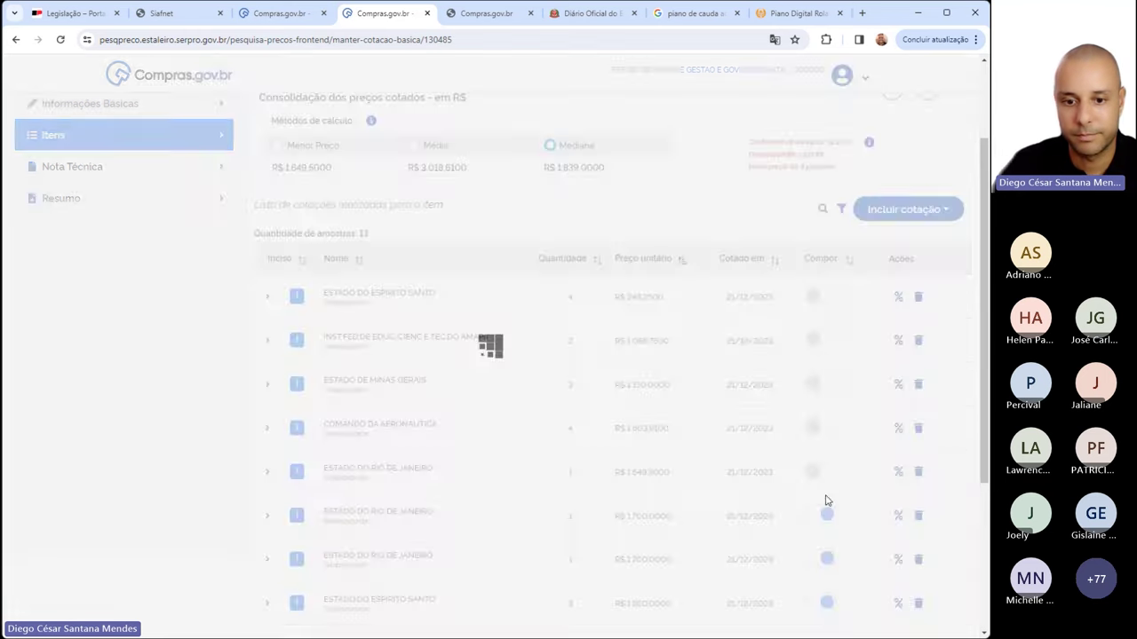
Sort the cello item's quotations by unit price in descending order and exclude the three highest from the price composition
scroll(462, 235, down, 2)
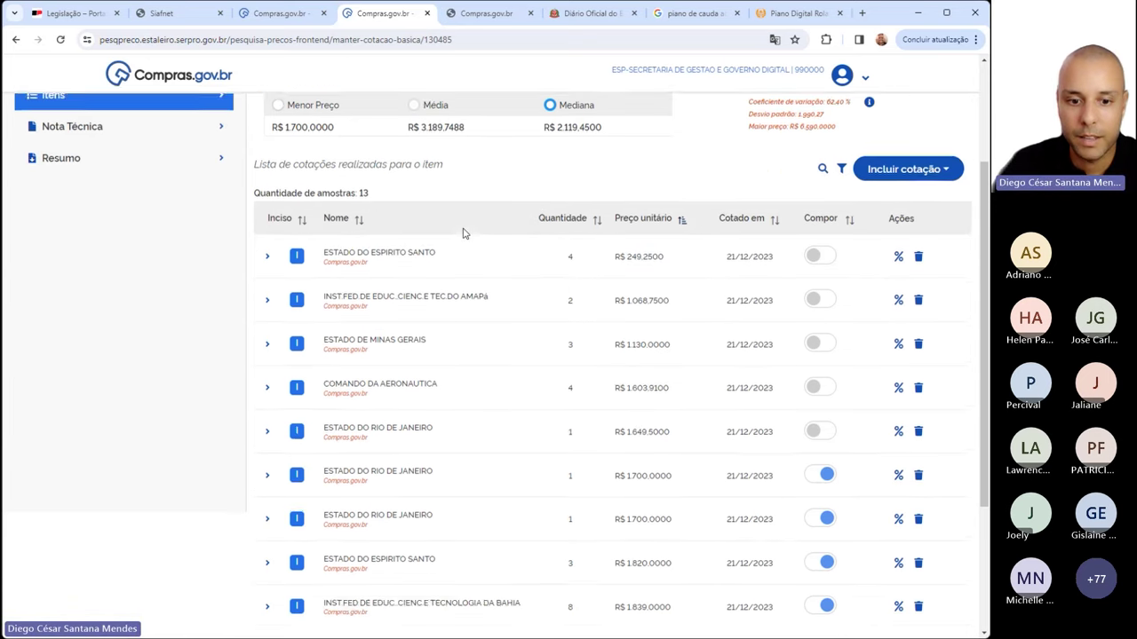
scroll(461, 233, up, 2)
click(643, 258)
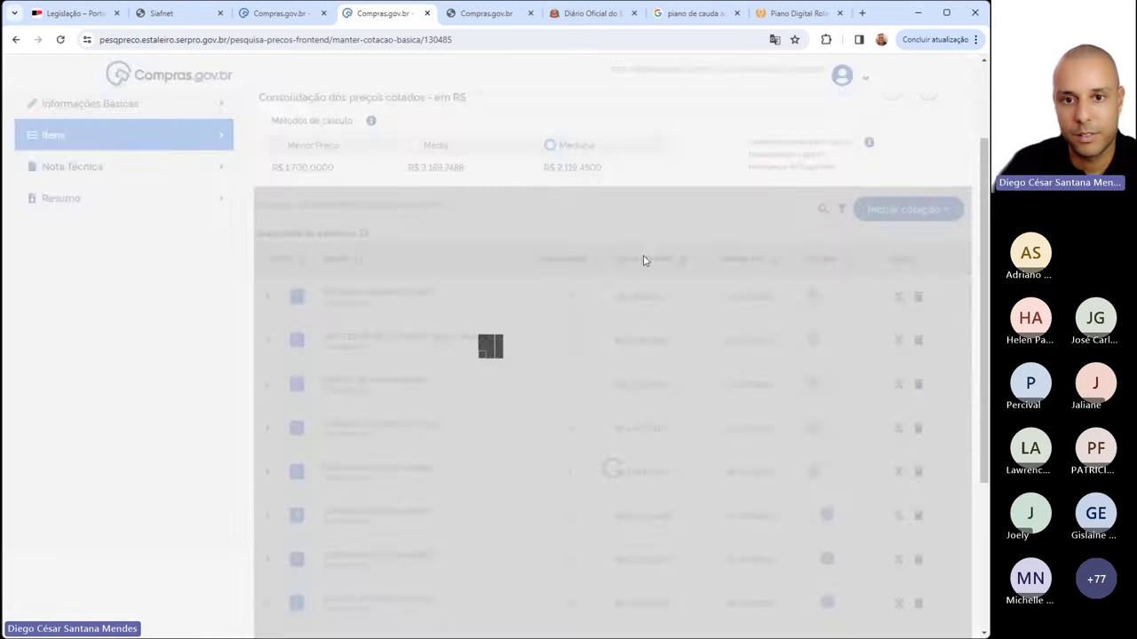
click(825, 297)
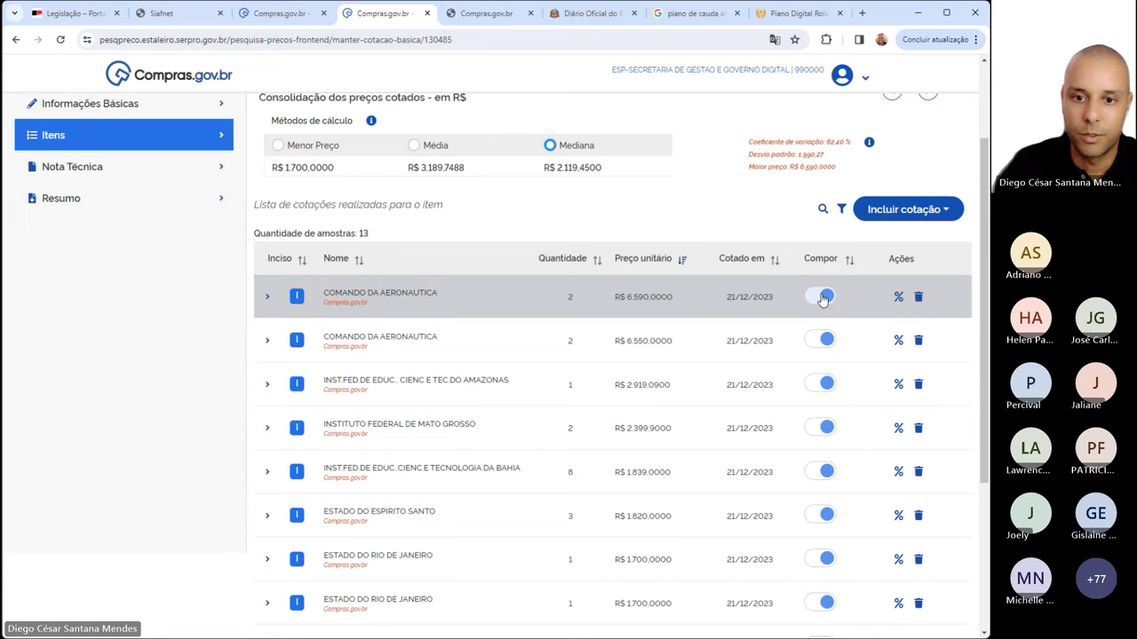
click(826, 341)
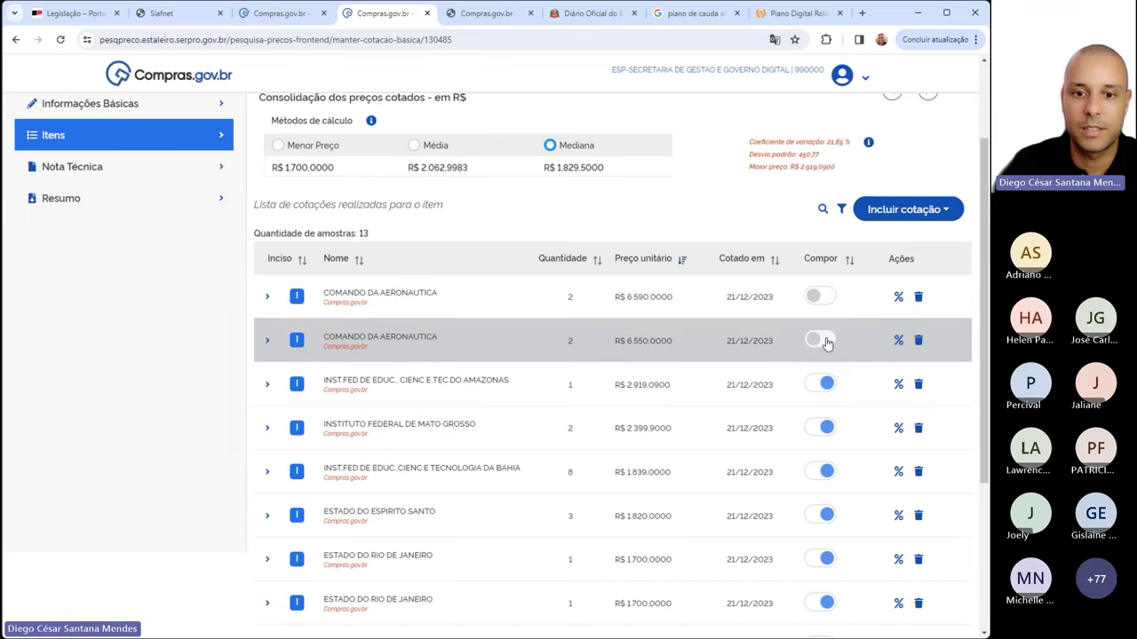
click(826, 384)
click(826, 428)
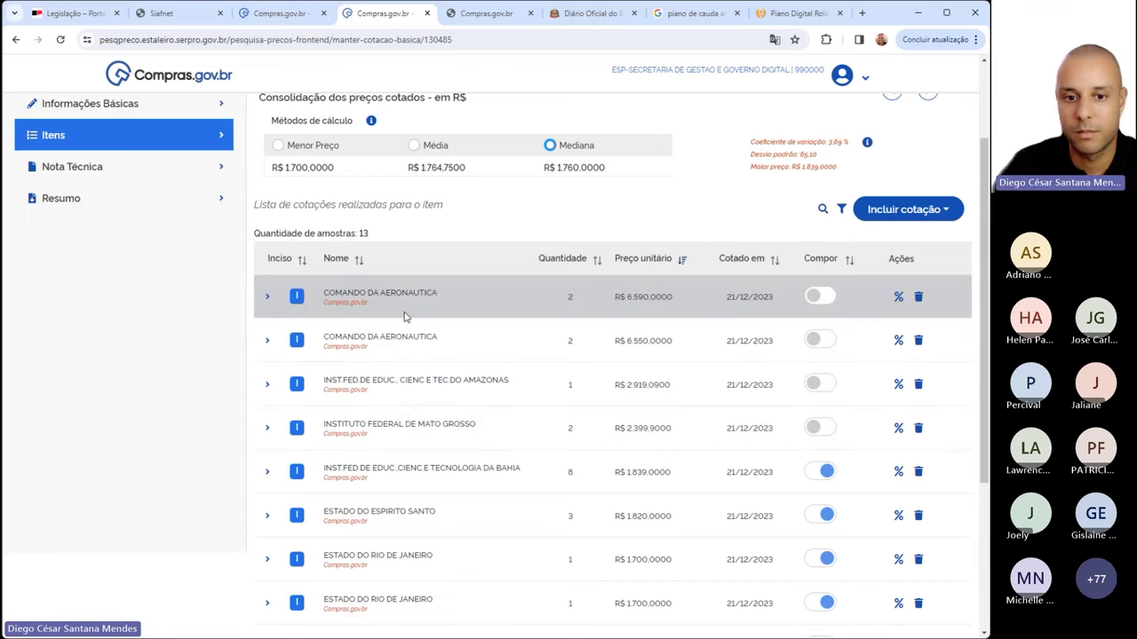
click(824, 428)
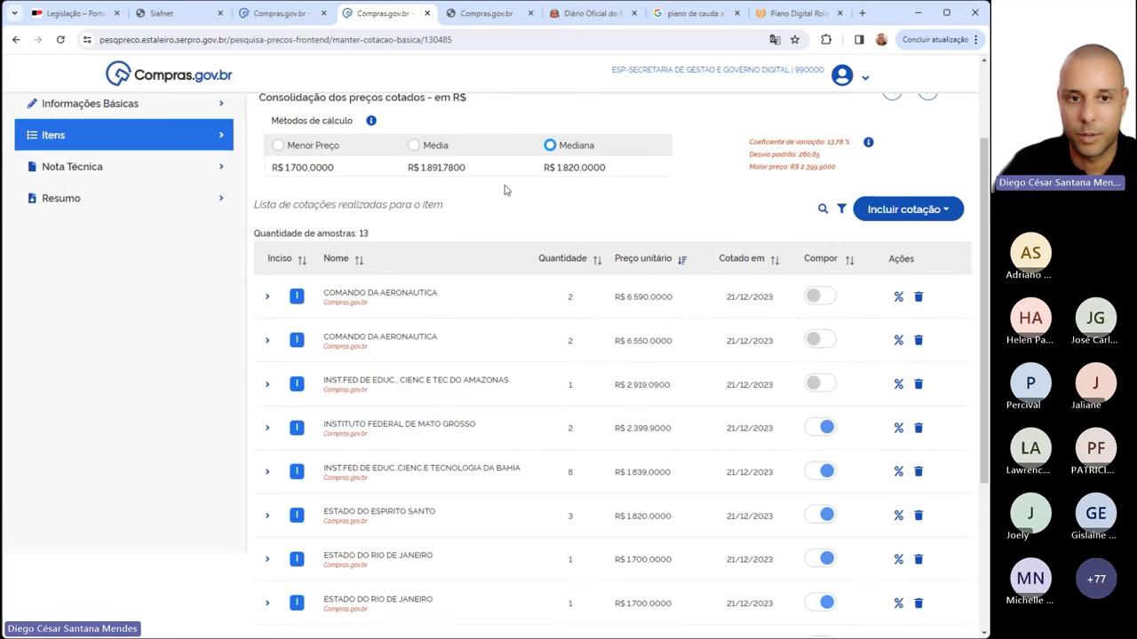
Review the cello item's quotations and price consolidation, and return to the research's list of items
scroll(511, 213, down, 2)
scroll(510, 213, down, 1)
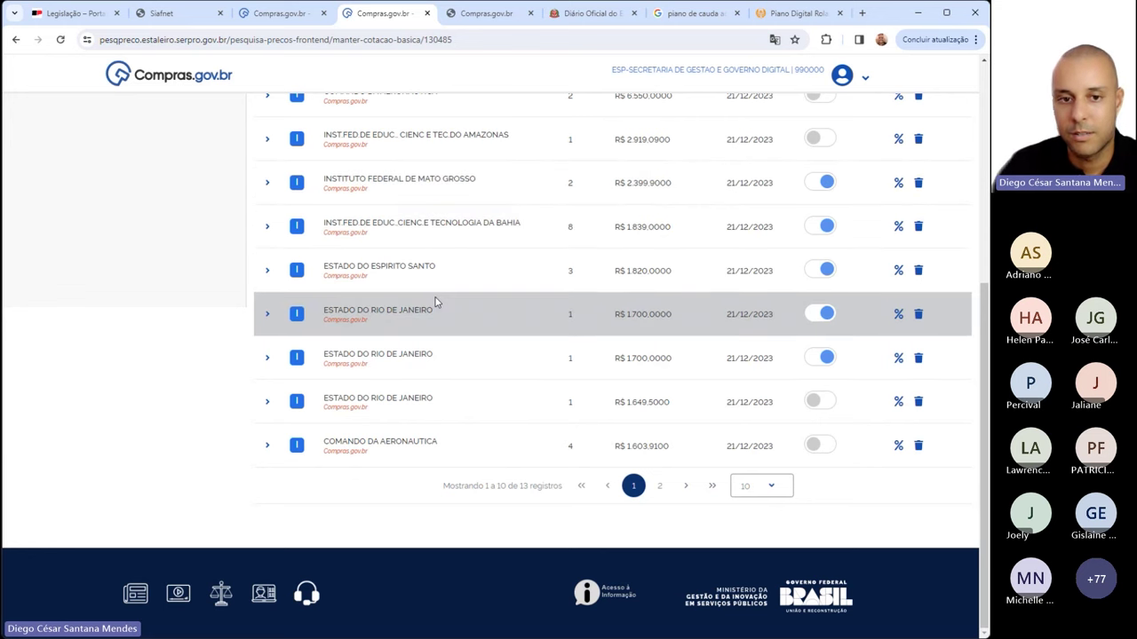
scroll(609, 256, up, 3)
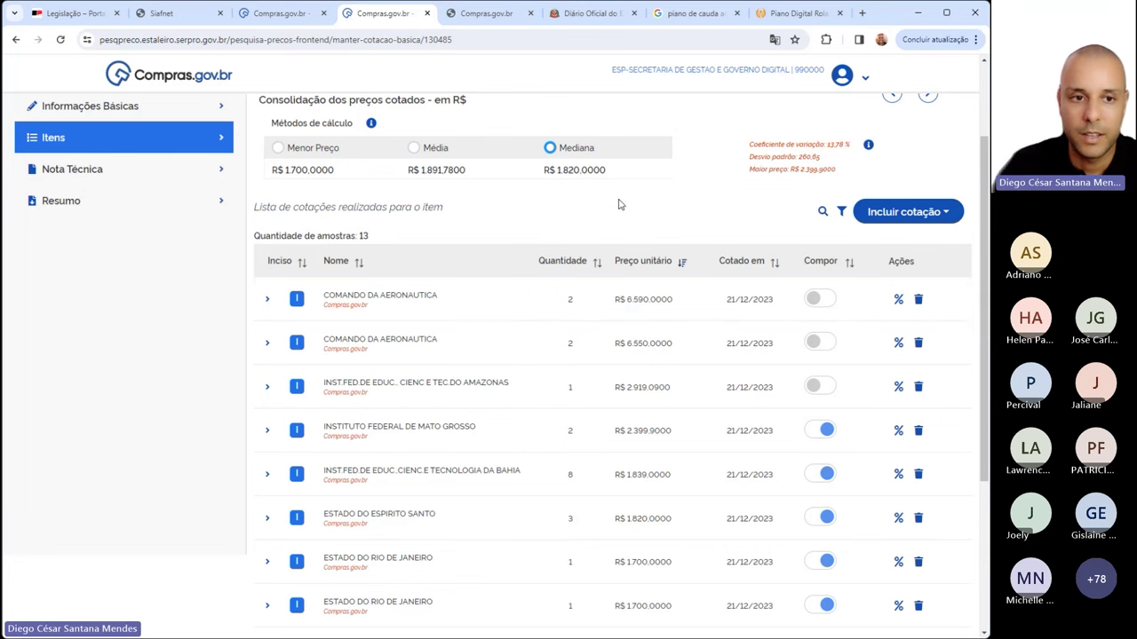
scroll(632, 207, up, 3)
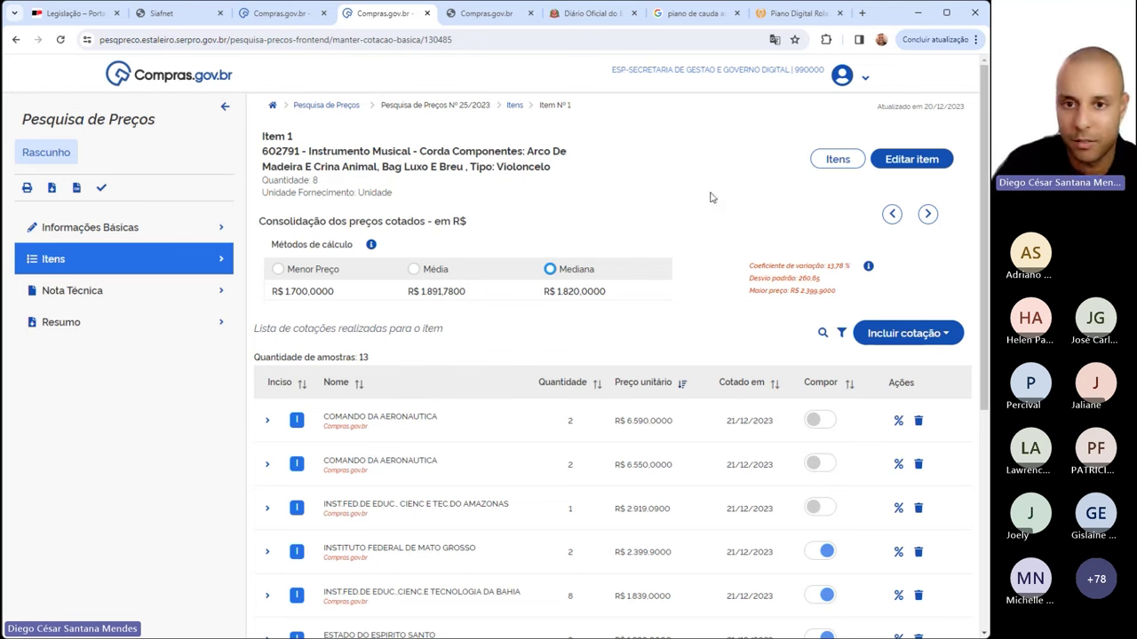
click(837, 160)
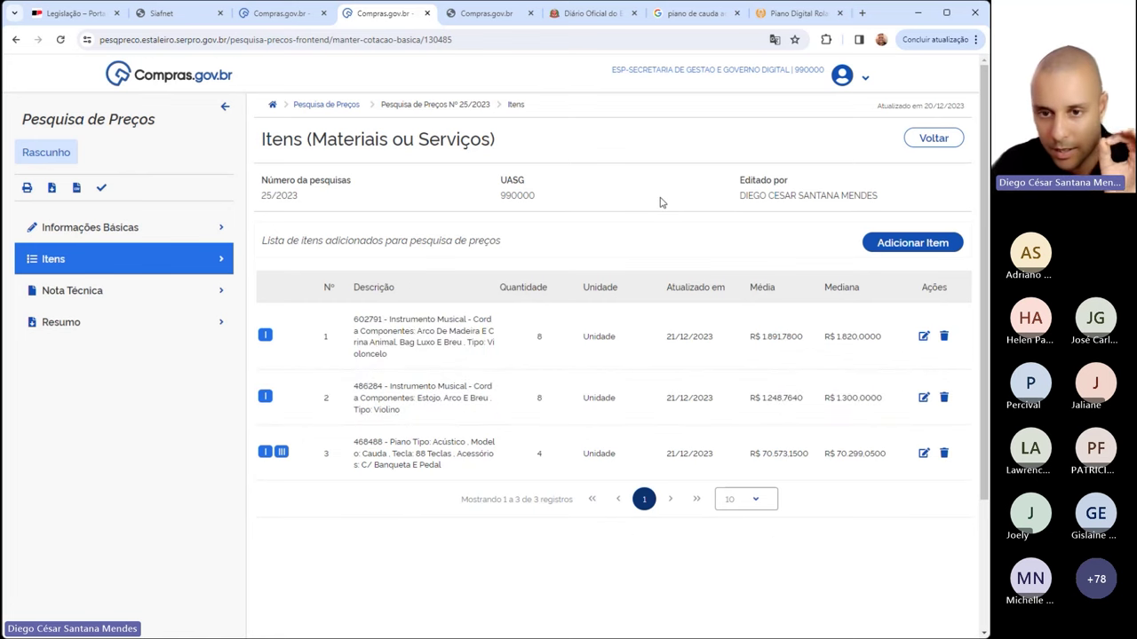
Start adding an item, search the catalogue for "água mineral" and open the material options of Água mineral natural
click(908, 243)
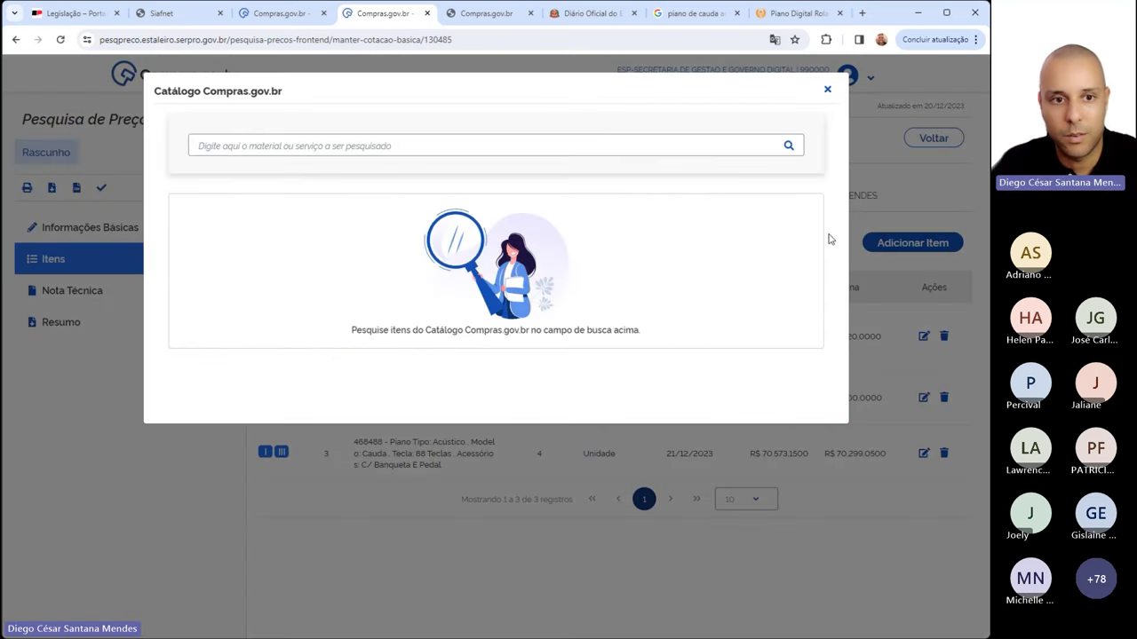
click(521, 148)
text(água)
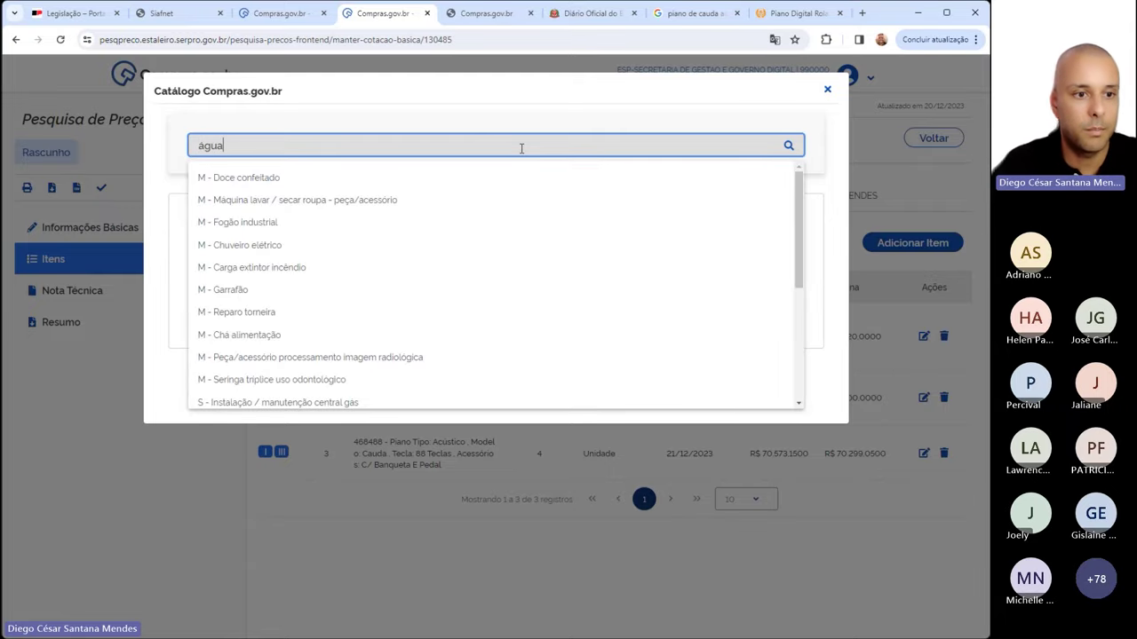
text( minel)
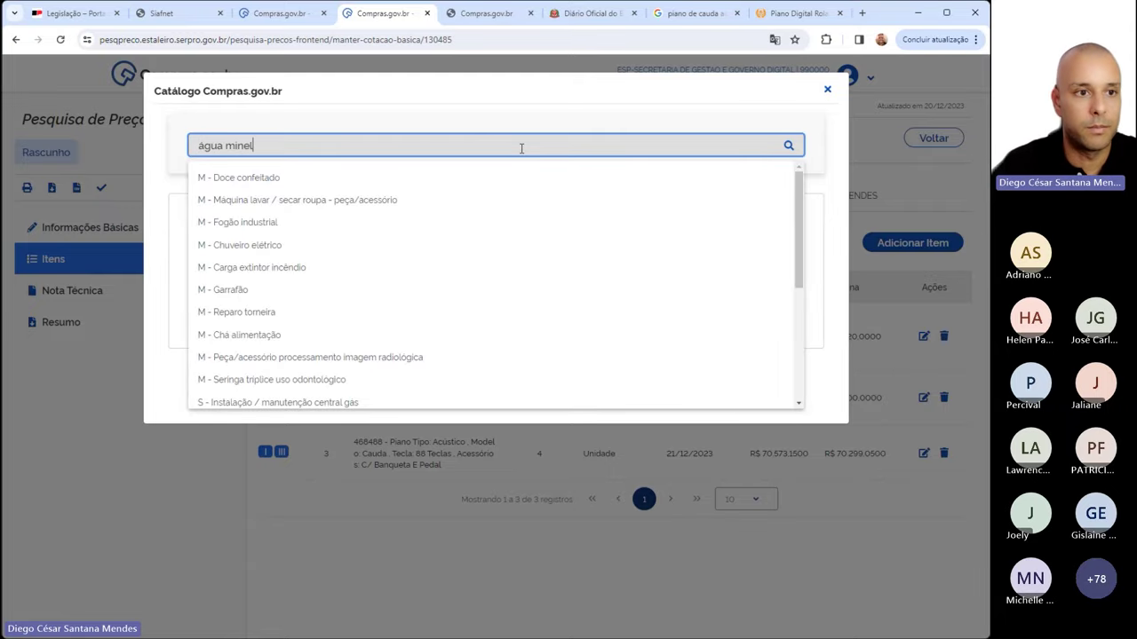
key(BackSpace)
text(erac)
key(BackSpace)
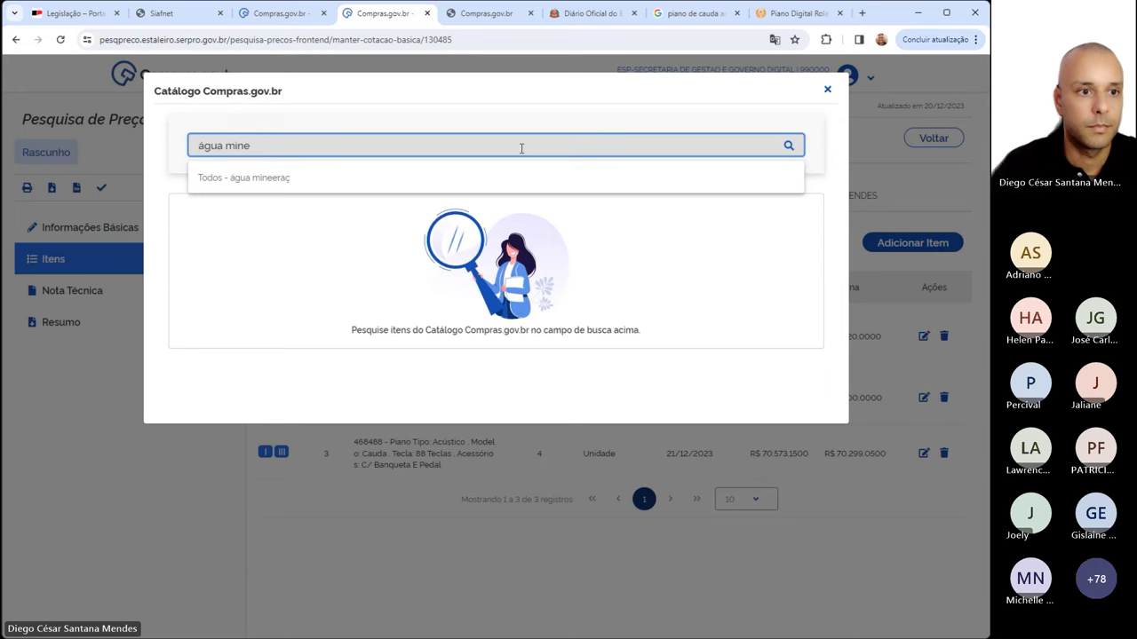
text(ral)
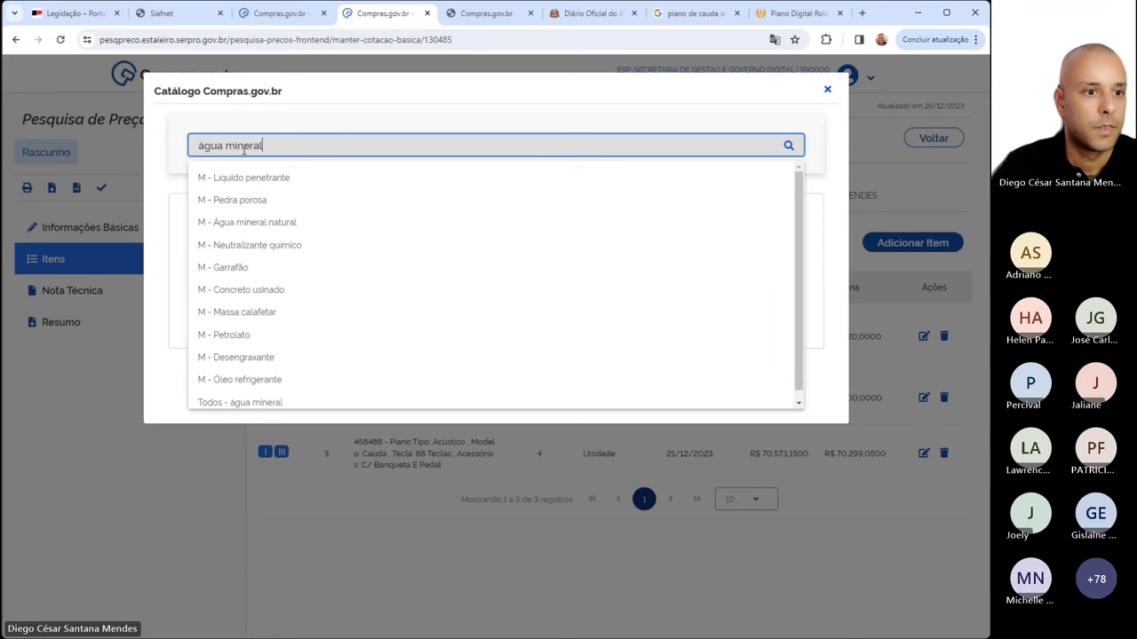
click(248, 228)
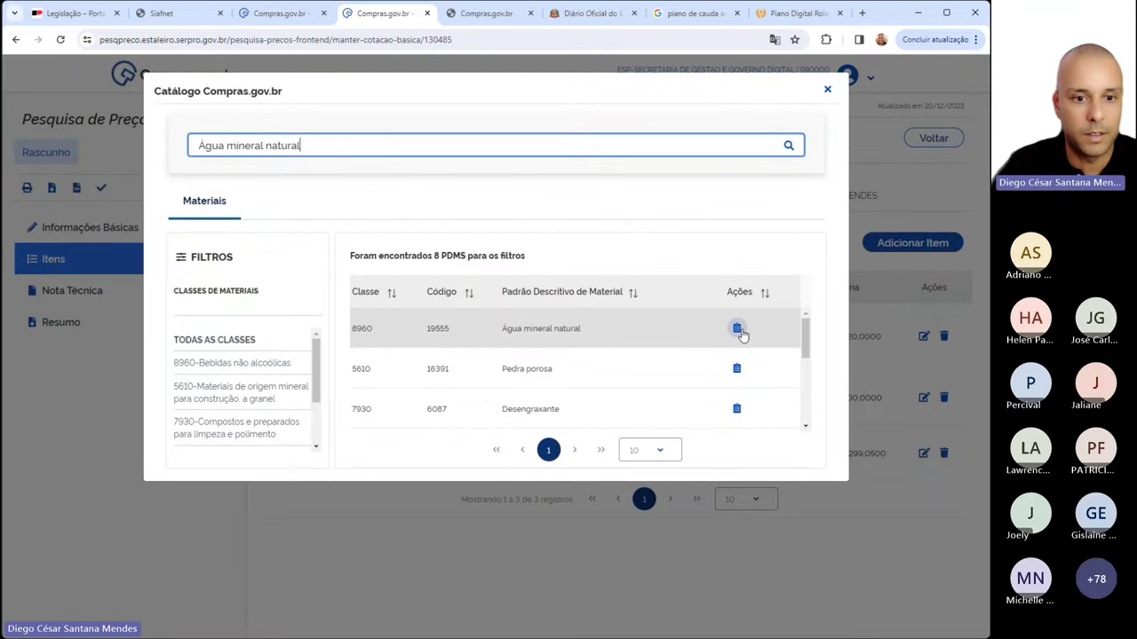
click(739, 328)
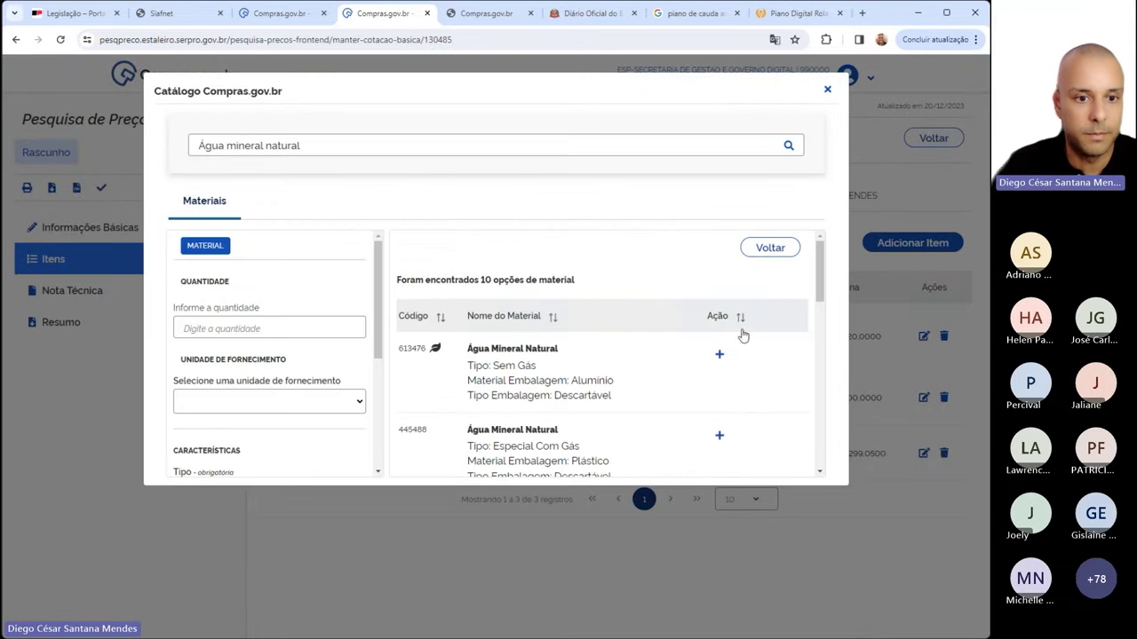
scroll(473, 267, down, 1)
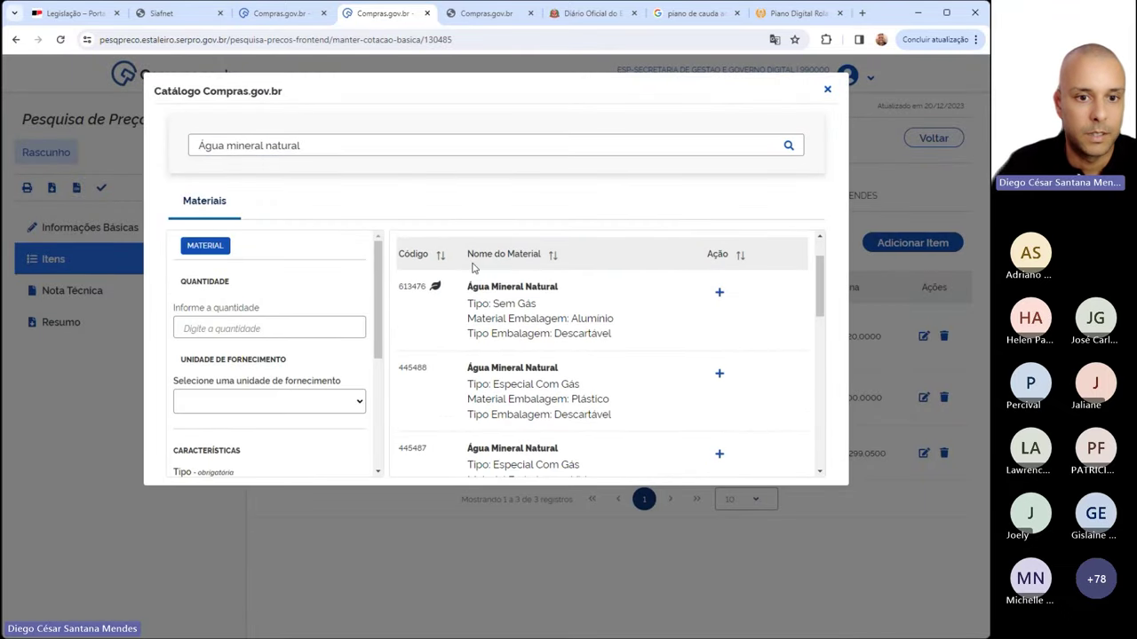
Set the mineral water's quantity to 50 and its supply unit to Garrafa 1 Litro
click(336, 331)
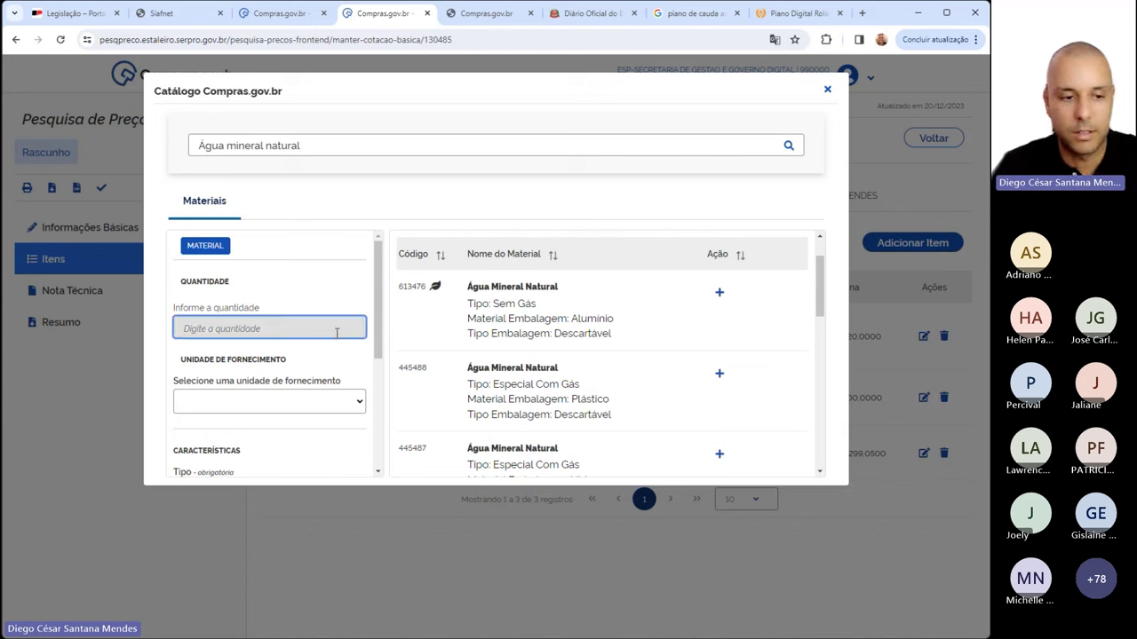
text(50)
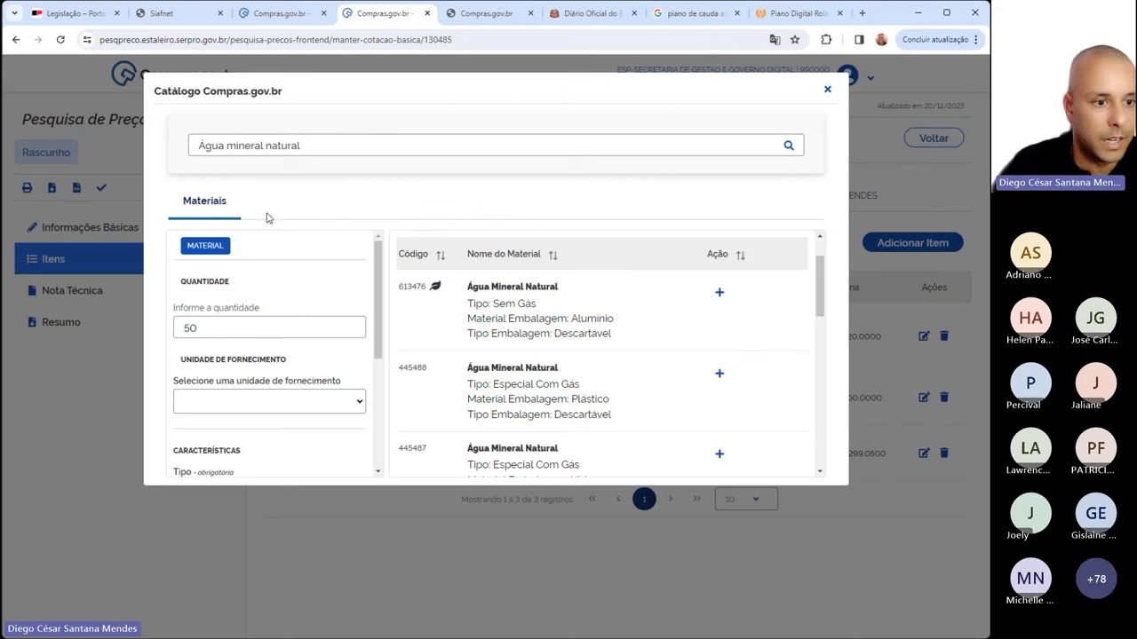
key(Down)
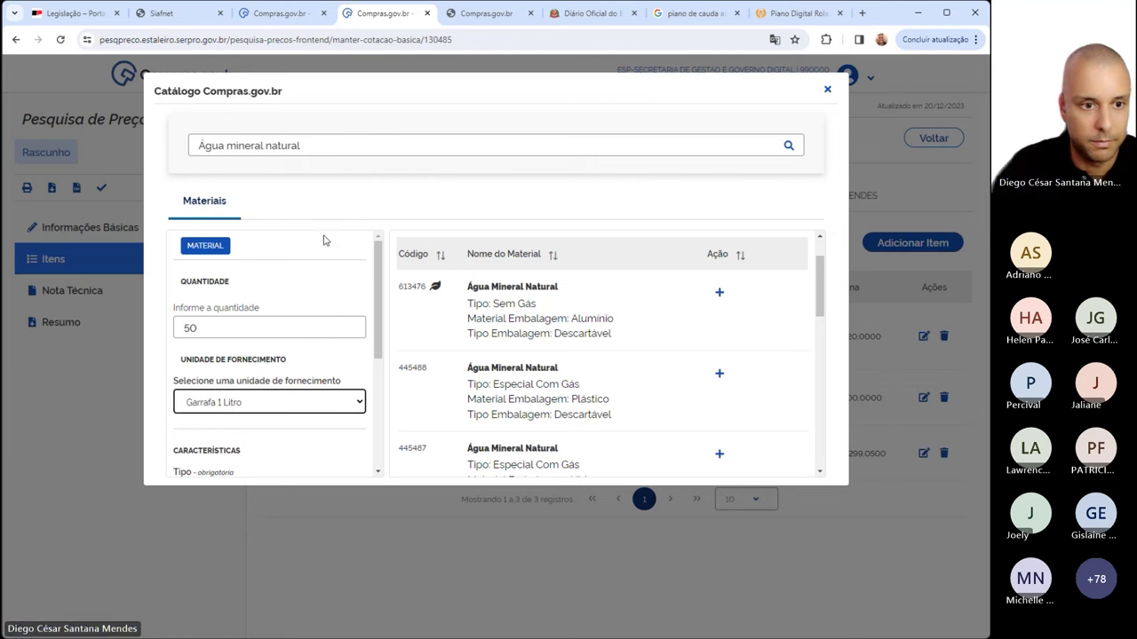
Filter the mineral water options by type Sem Gás and add material 445485 with returnable plastic packaging
click(371, 355)
scroll(368, 360, down, 3)
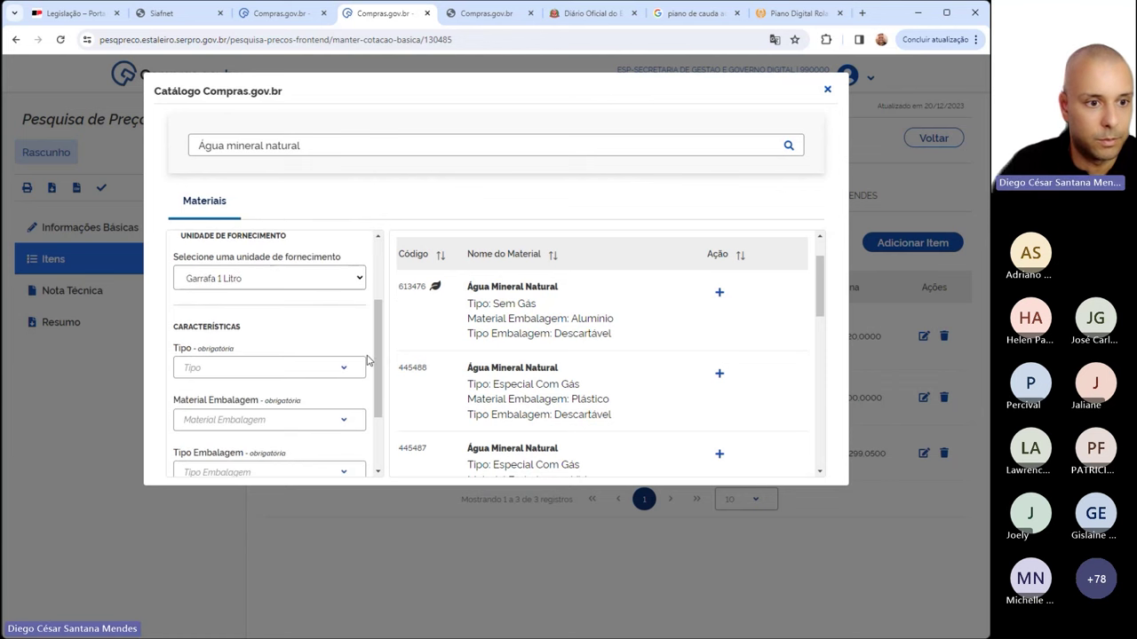
click(342, 380)
scroll(346, 340, down, 2)
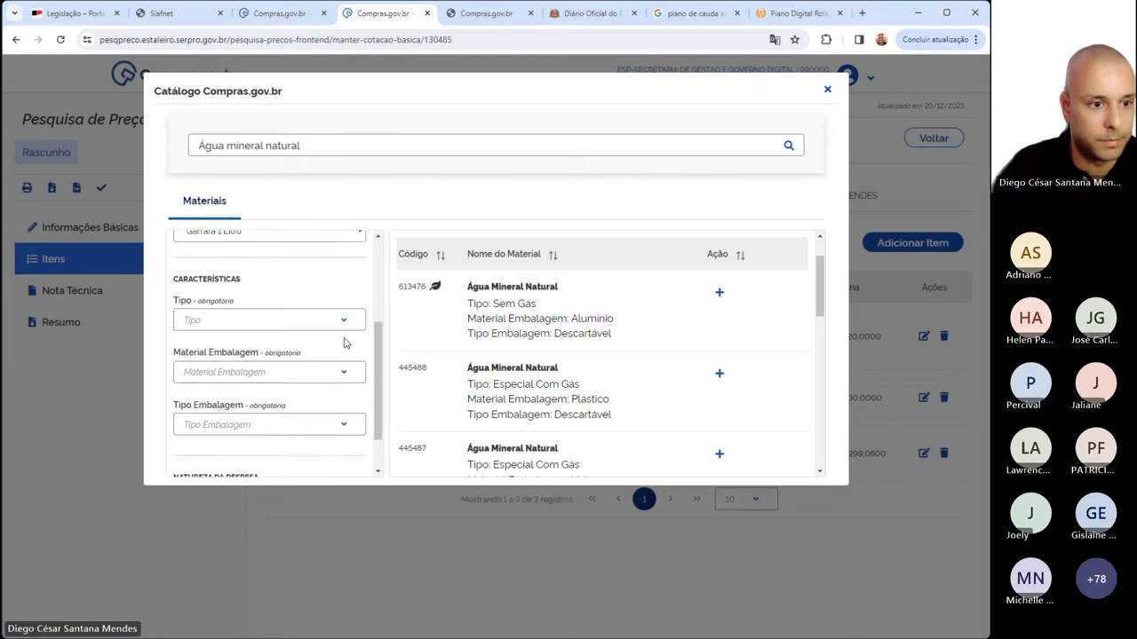
click(340, 308)
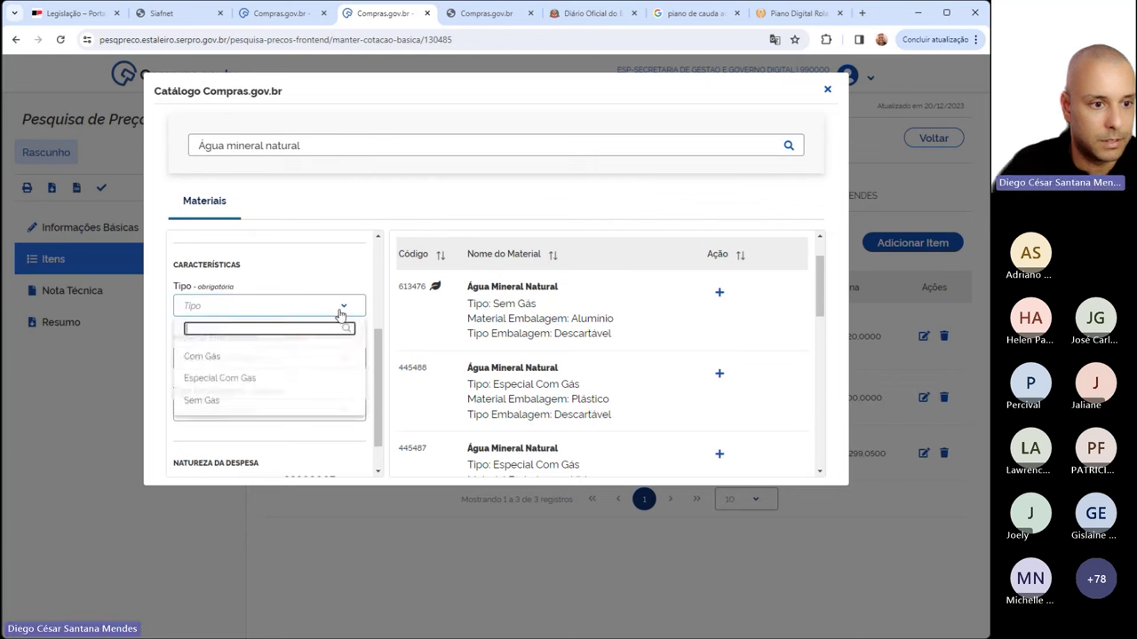
click(214, 409)
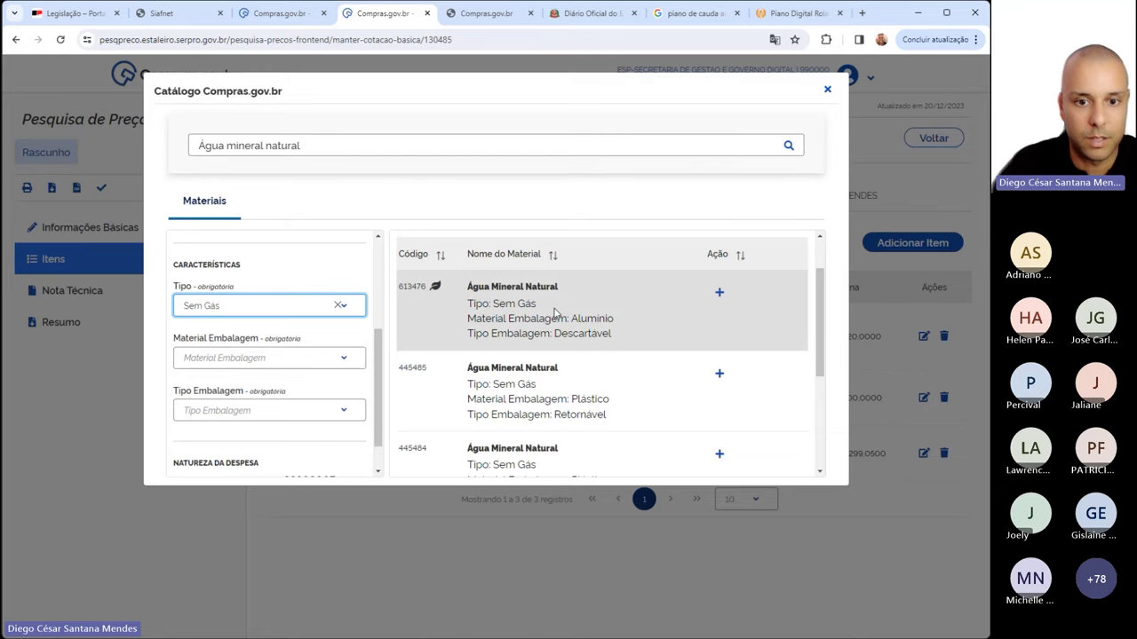
click(720, 375)
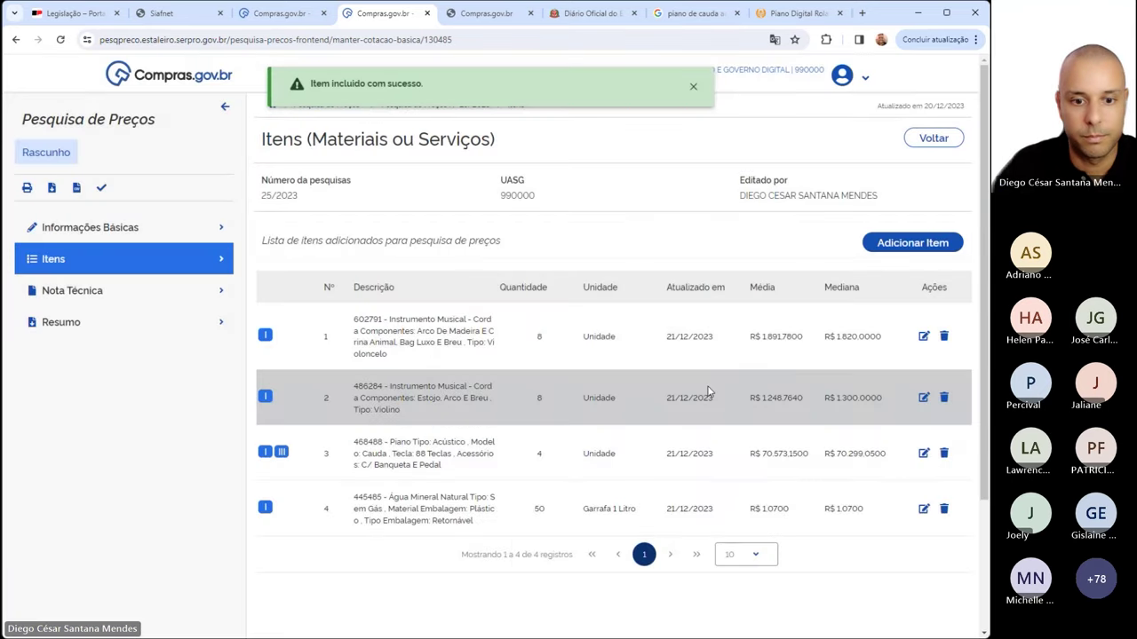
Check the description of the added mineral water item and open it to examine its price quotations
scroll(573, 425, down, 3)
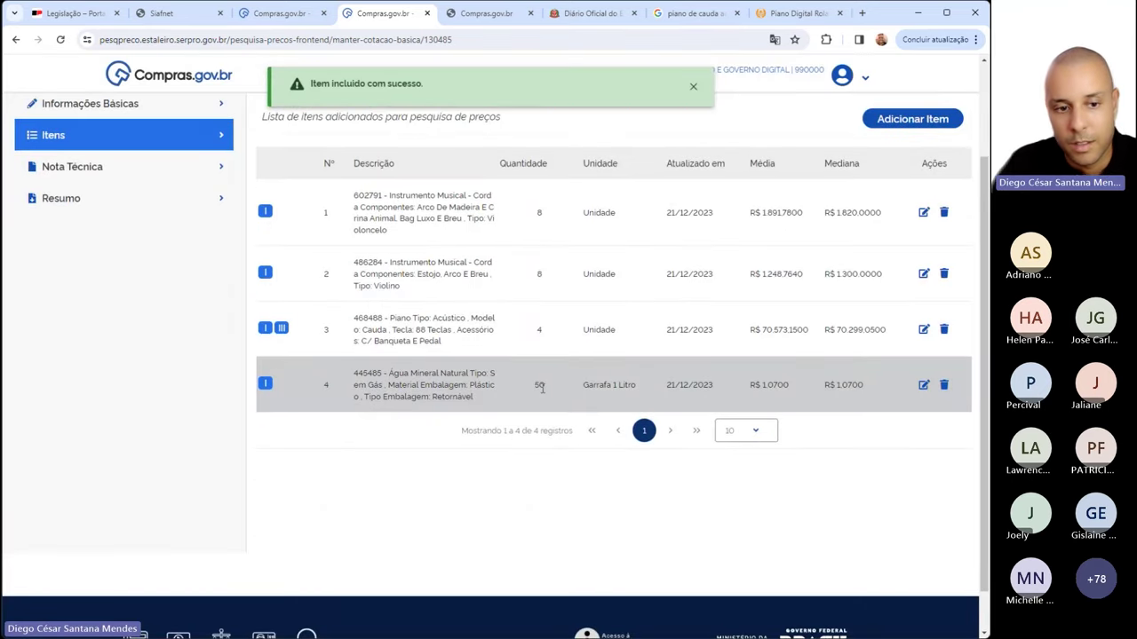
drag(370, 377, 487, 402)
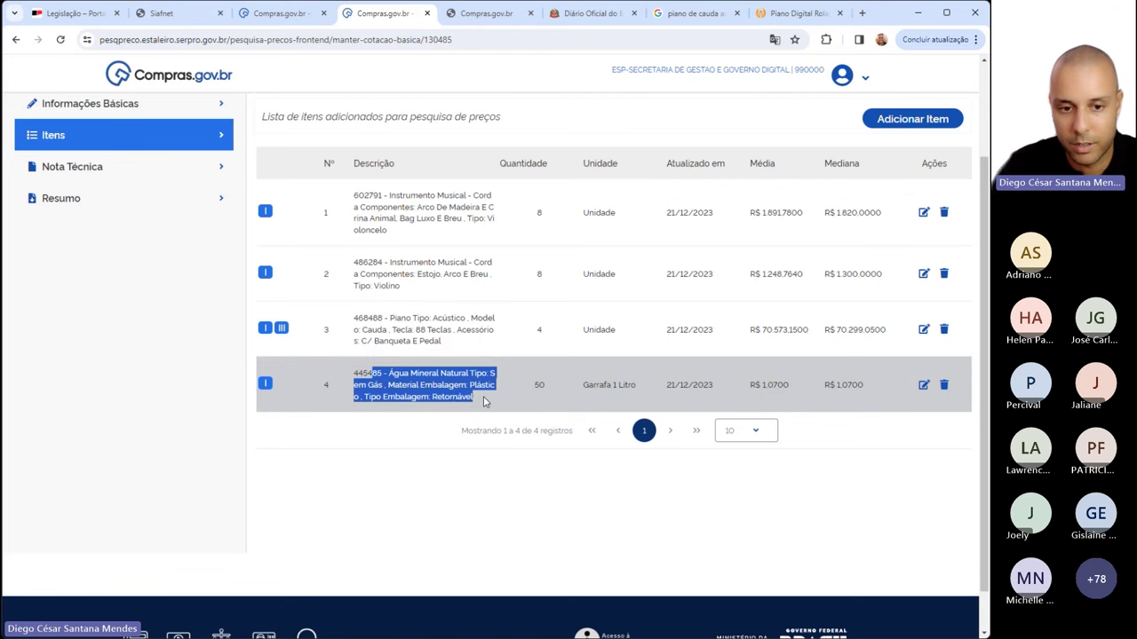
click(619, 382)
click(922, 386)
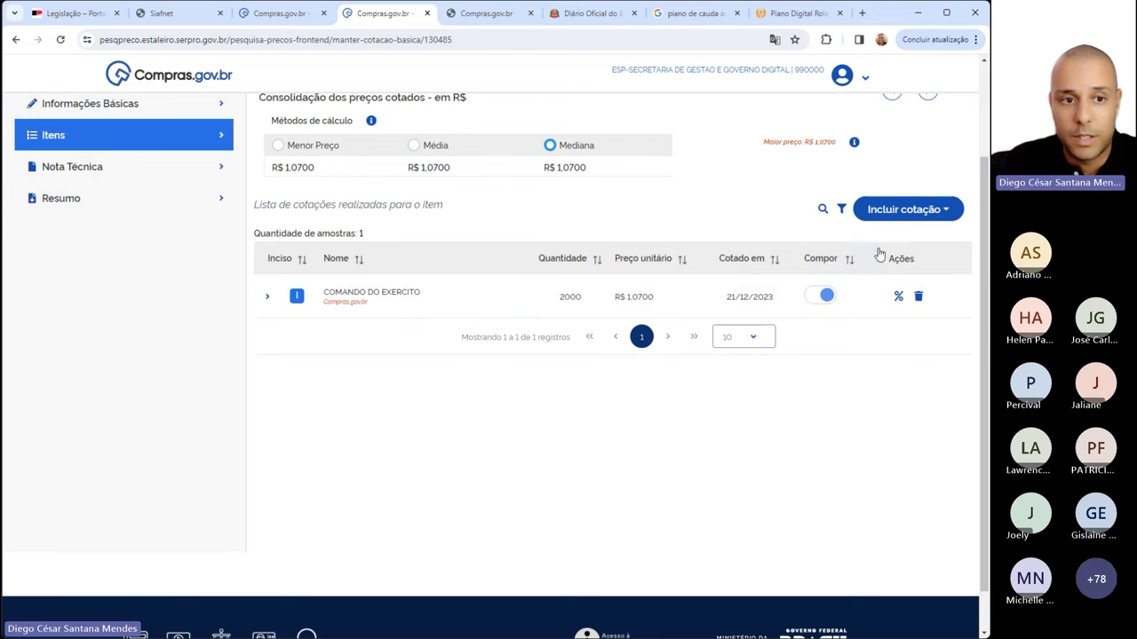
scroll(888, 231, up, 1)
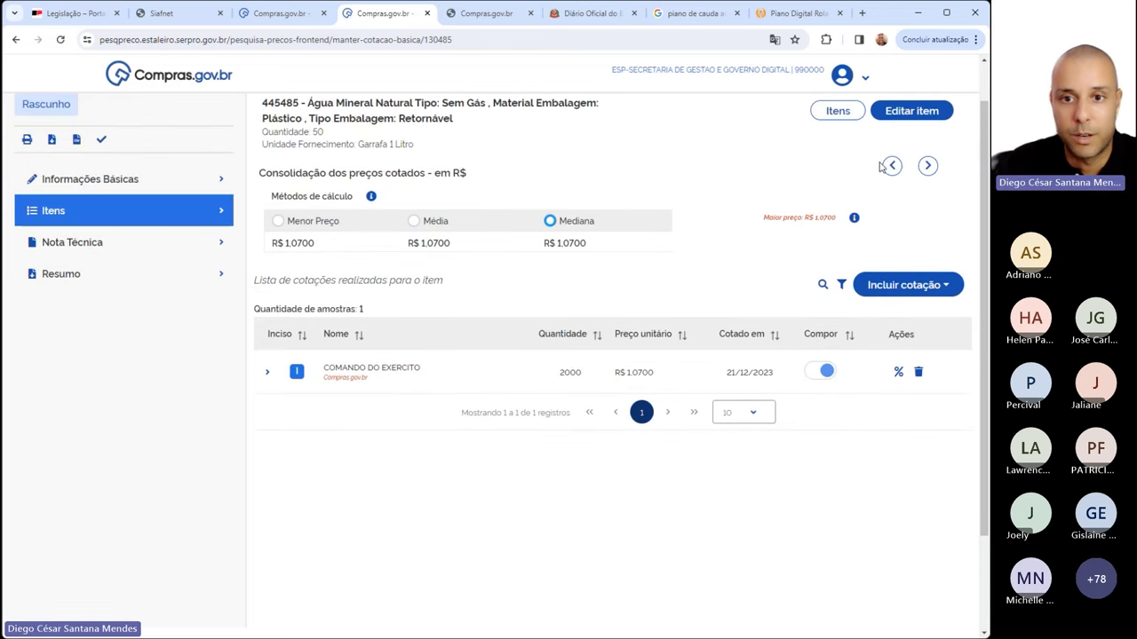
Return to the list of items and delete the mineral water item 445485, including all its quotations
click(838, 110)
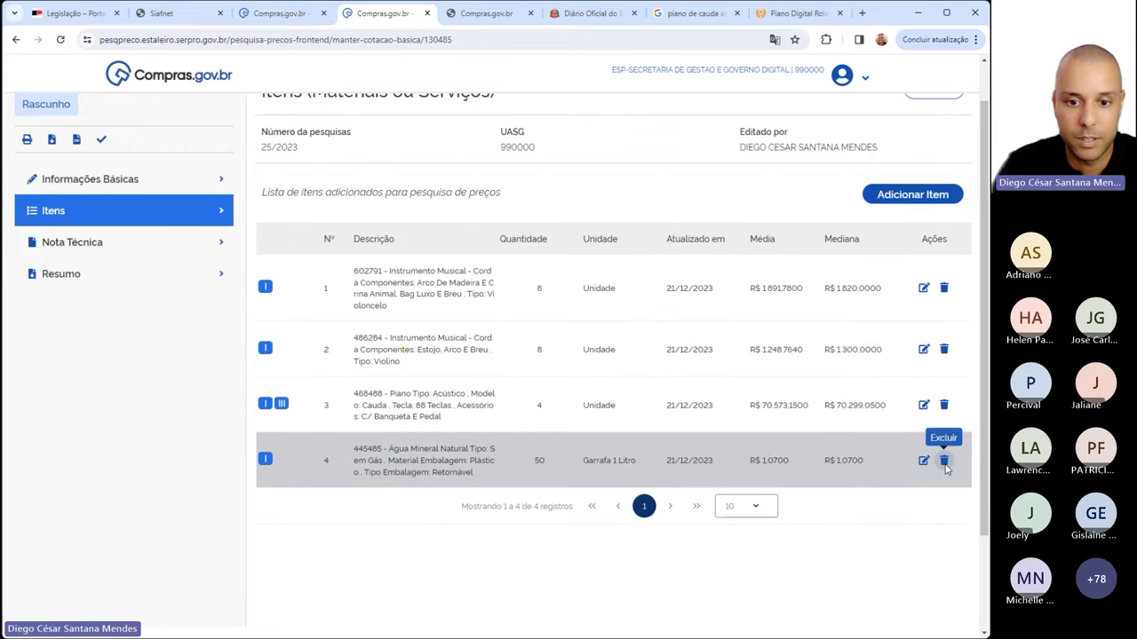
click(944, 461)
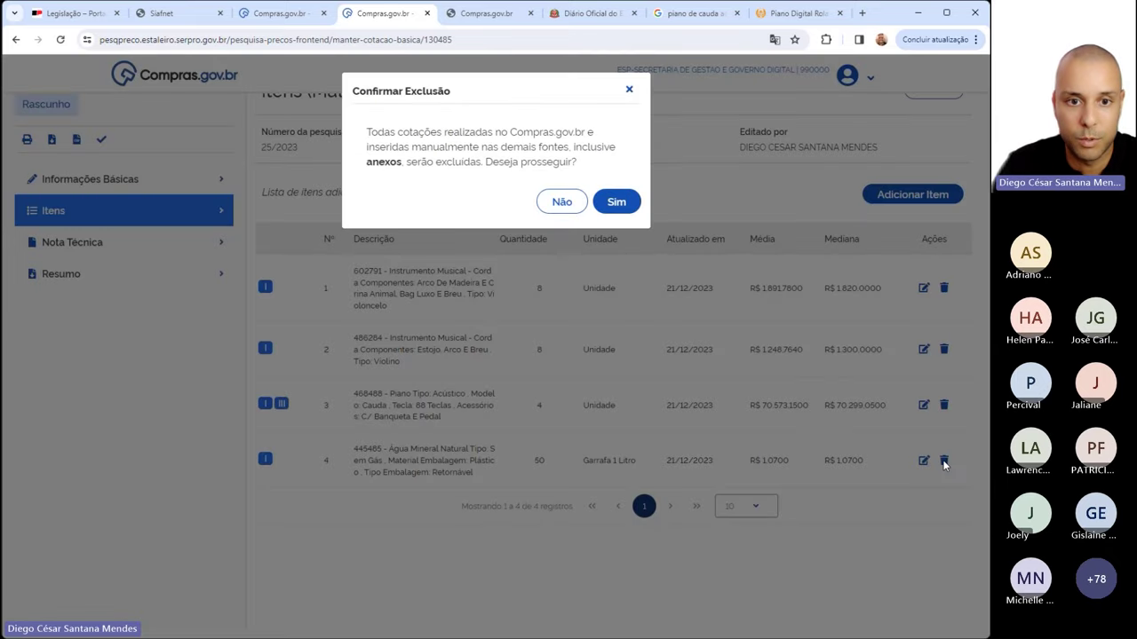
click(611, 203)
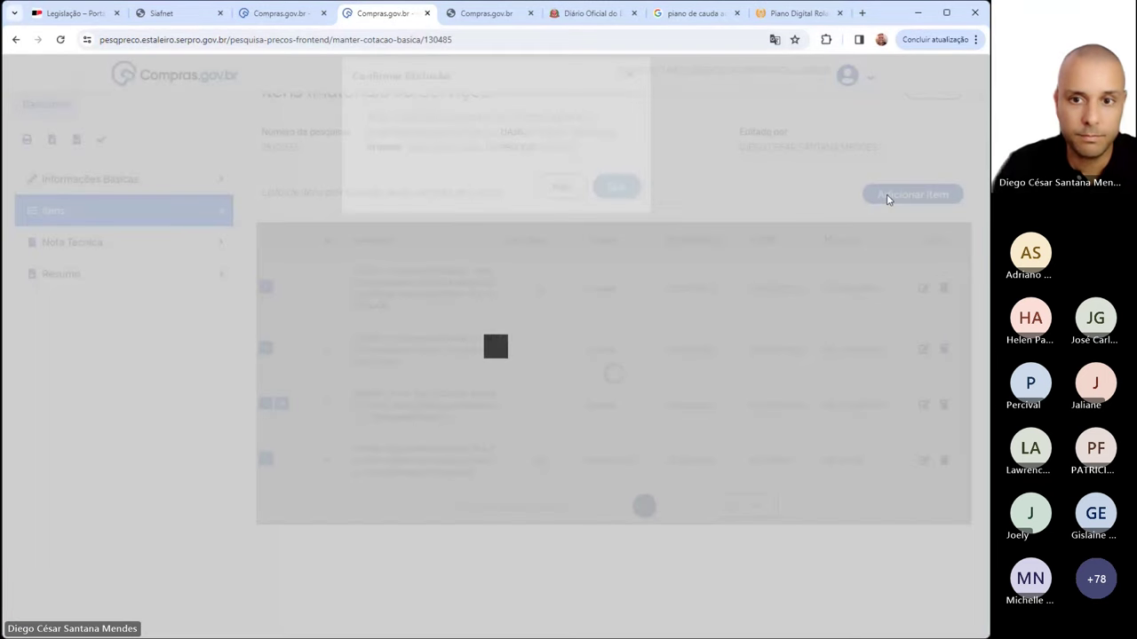
Start adding an item, search the catalogue for água mineral and open the material options of Água mineral natural
click(887, 193)
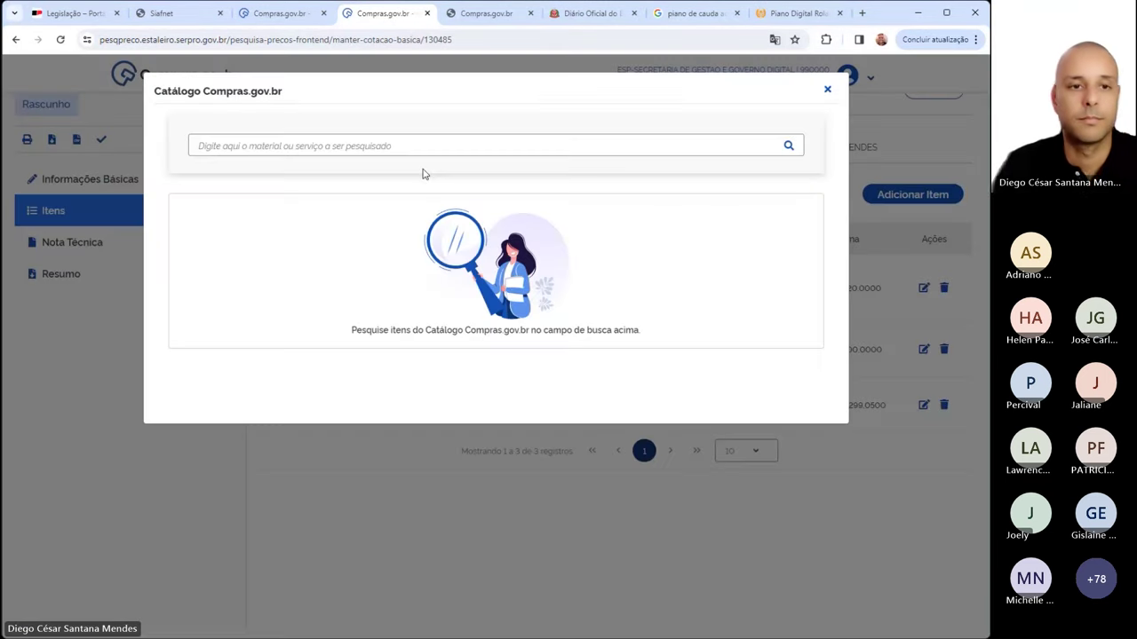
click(421, 147)
text(água mineral)
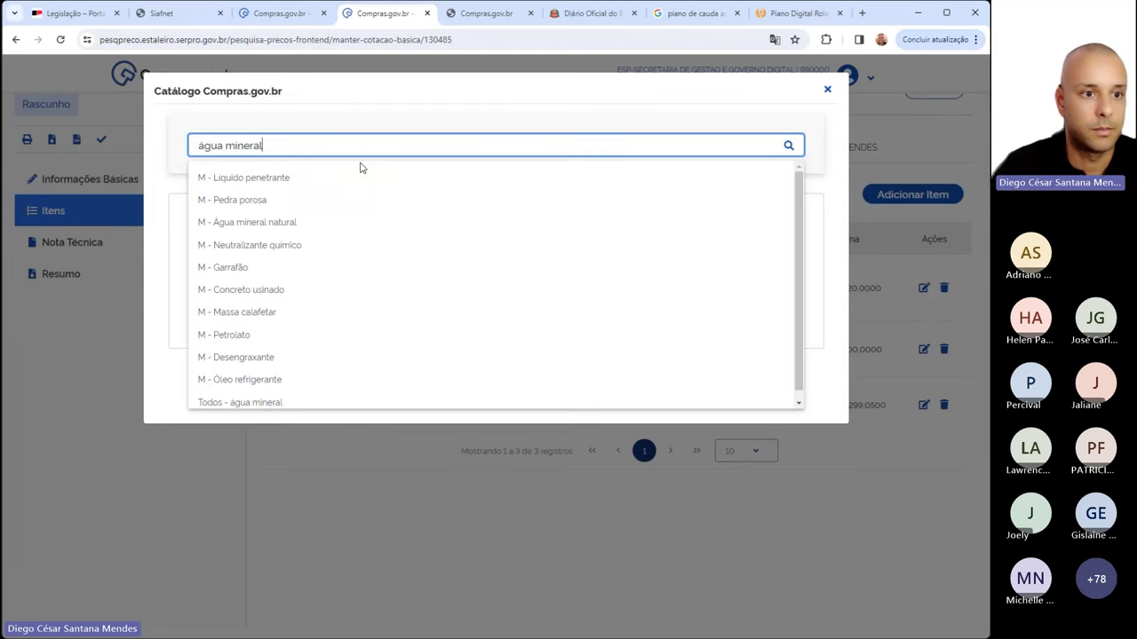
click(270, 223)
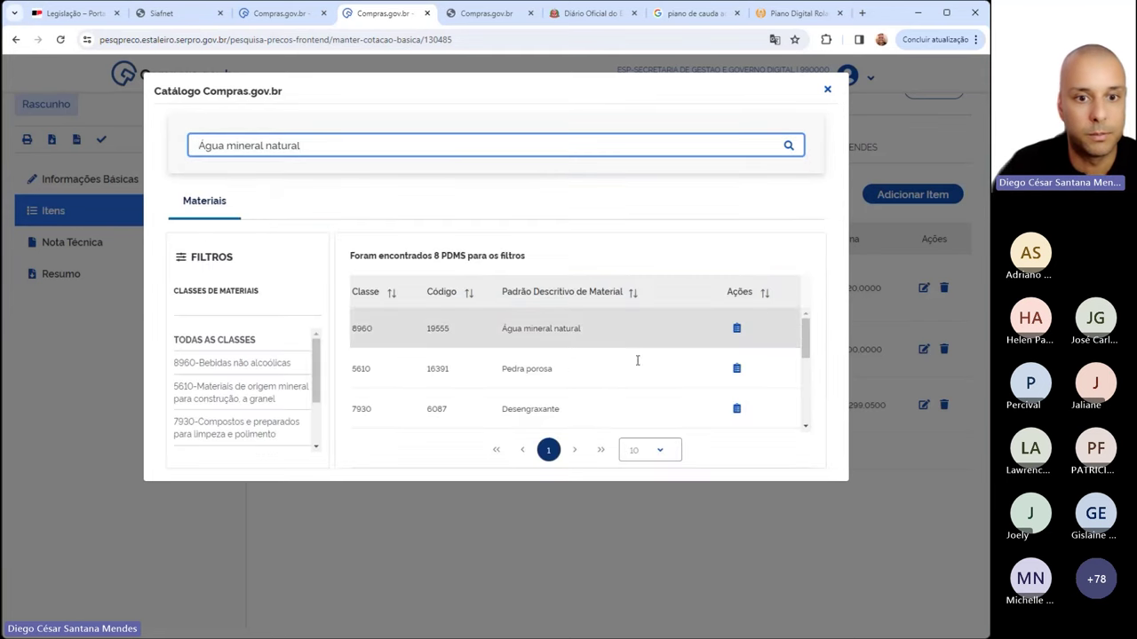
click(736, 329)
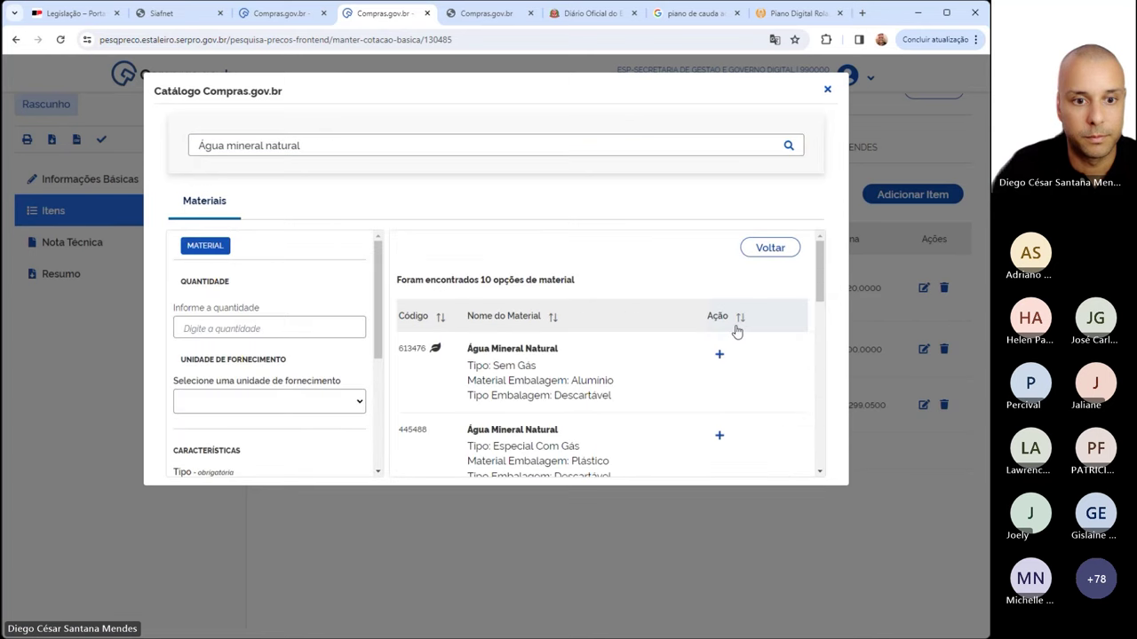
Set the new mineral water item's quantity to 50 and its supply unit to Garrafa 1 Litro
click(206, 330)
text(50)
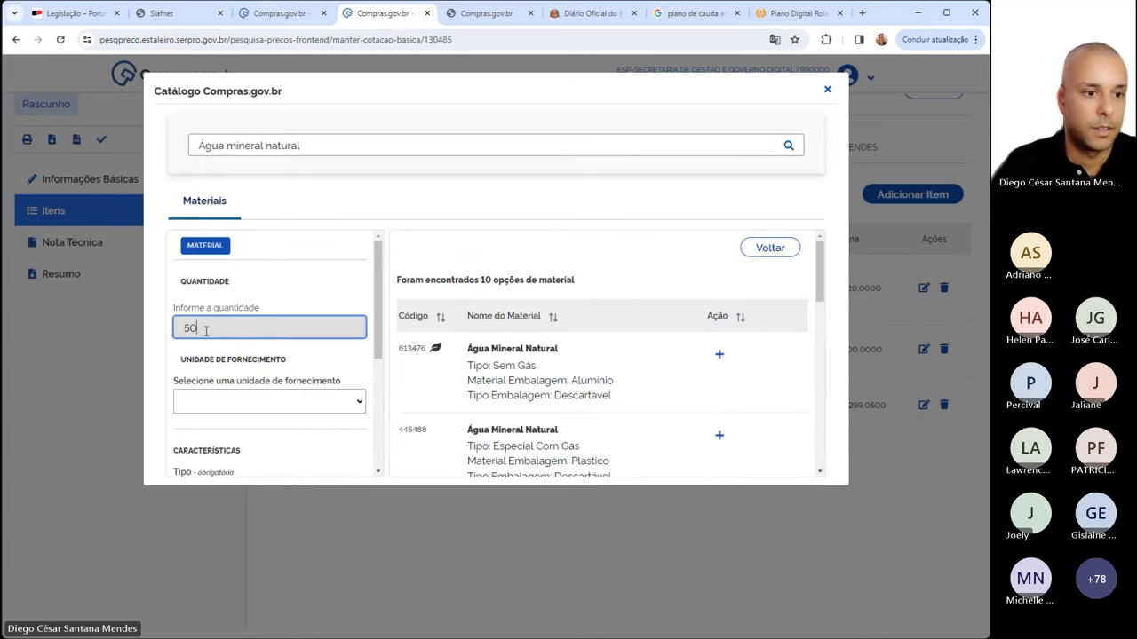
click(245, 406)
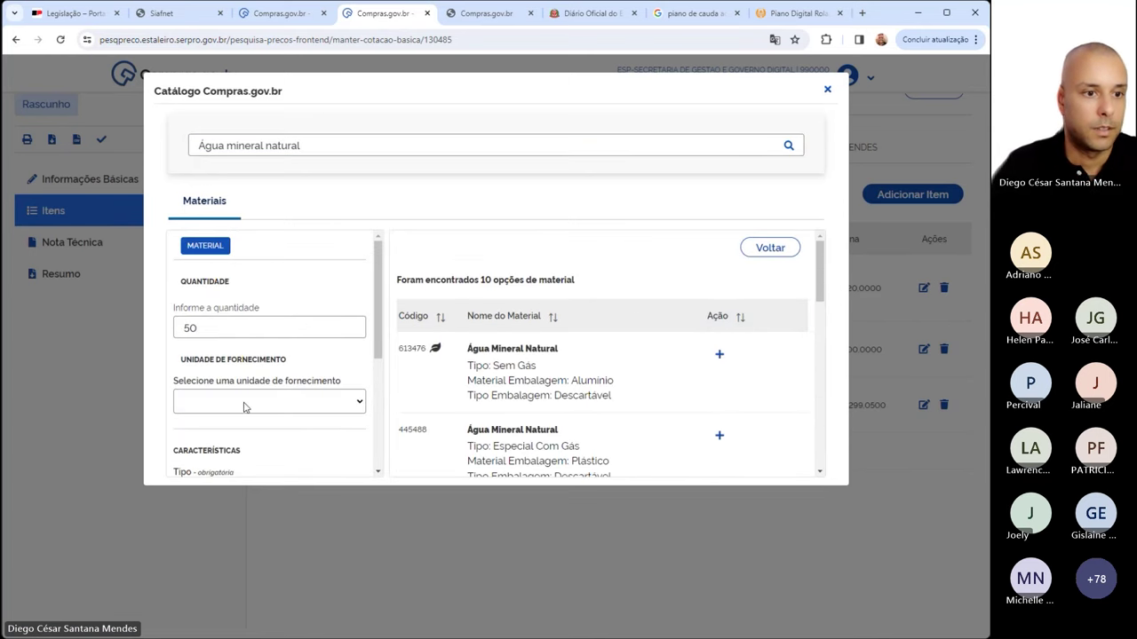
click(230, 226)
scroll(361, 401, down, 2)
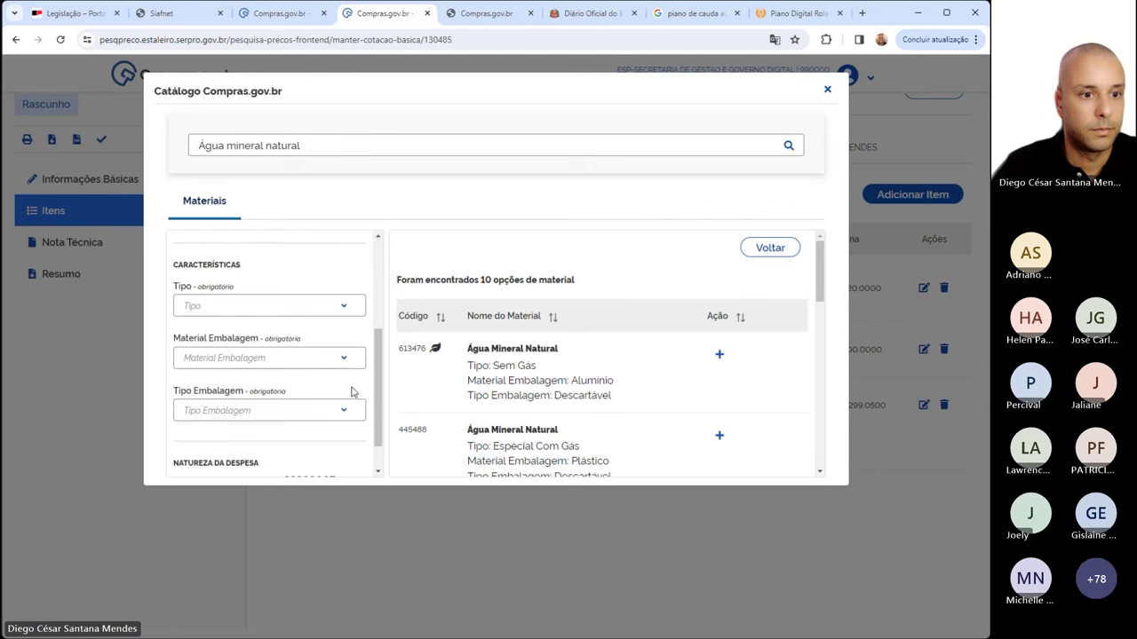
Filter the options by type Sem Gás and add material 445484 with disposable plastic packaging
click(342, 311)
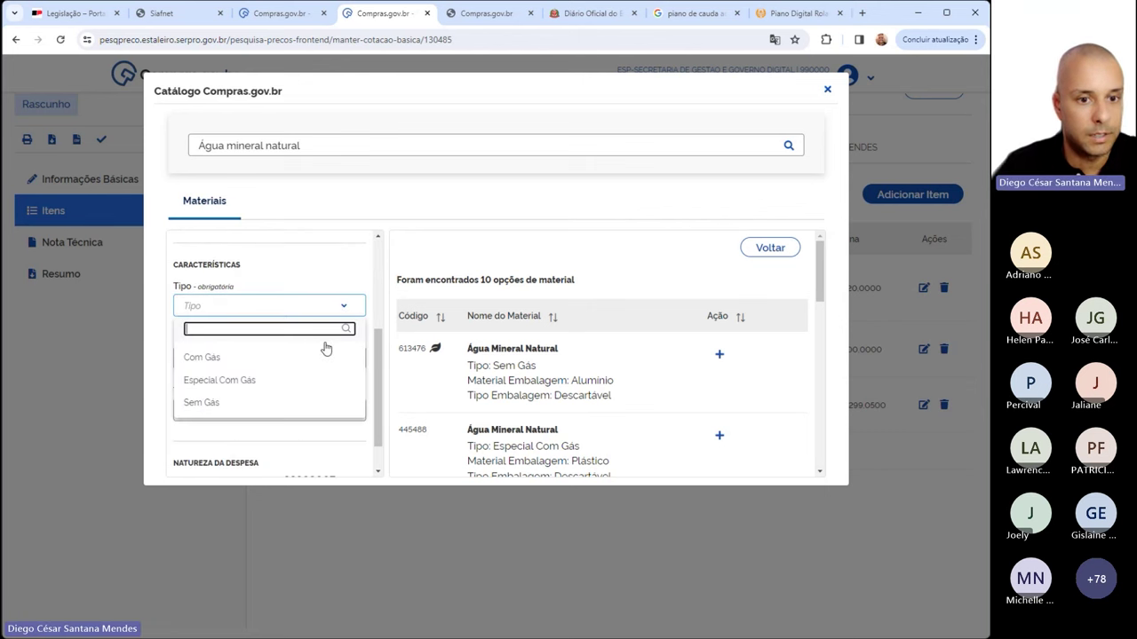
click(201, 402)
scroll(755, 385, down, 1)
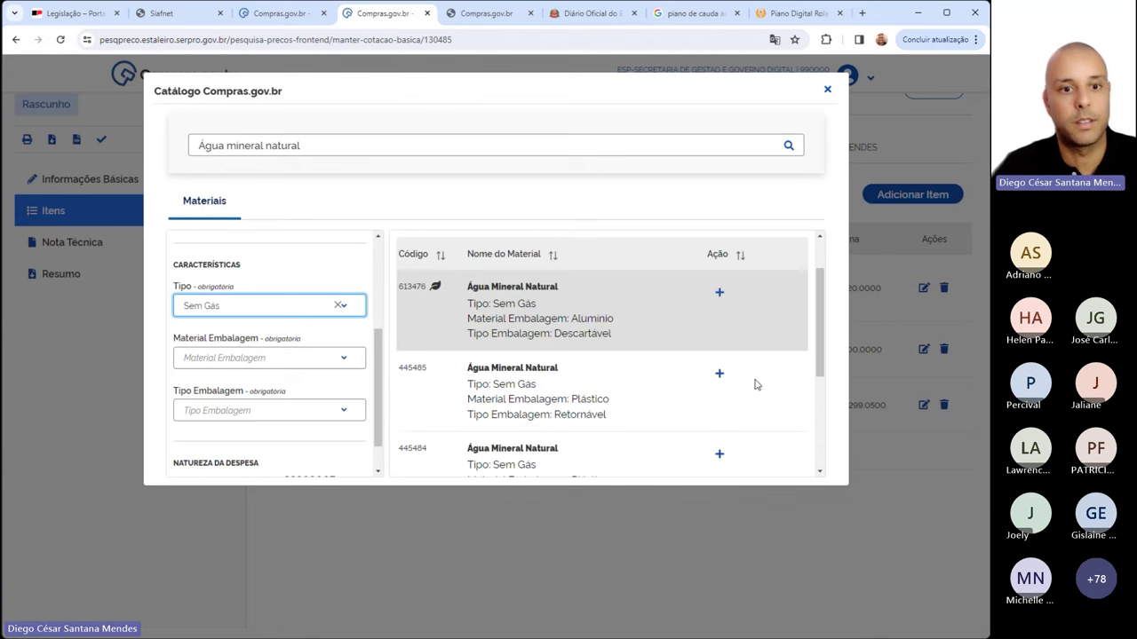
scroll(729, 355, down, 1)
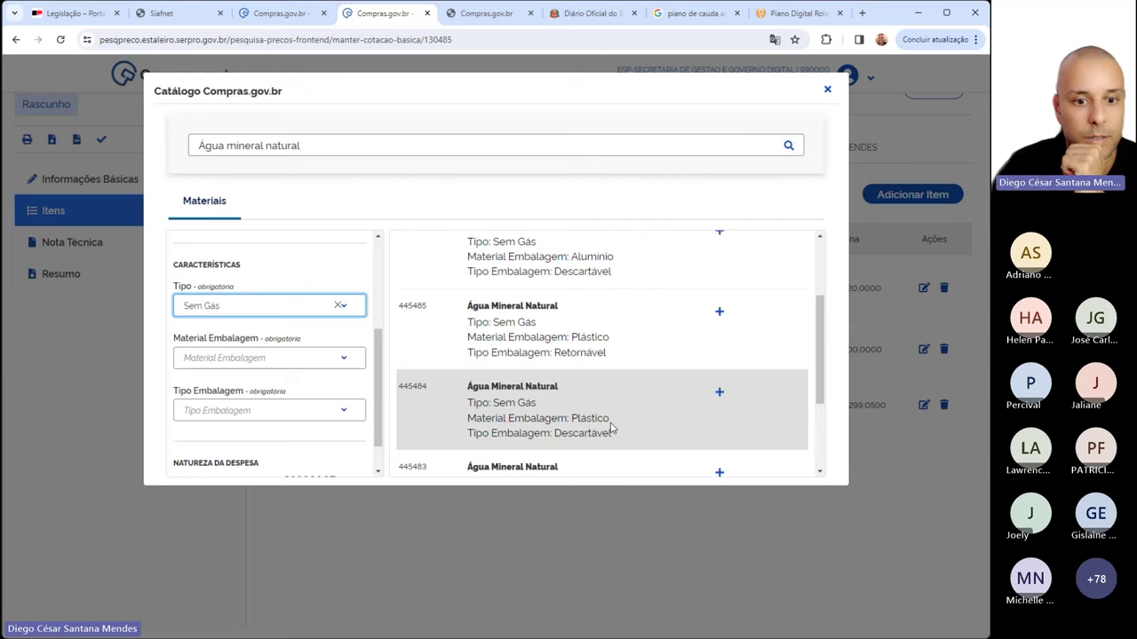
click(719, 392)
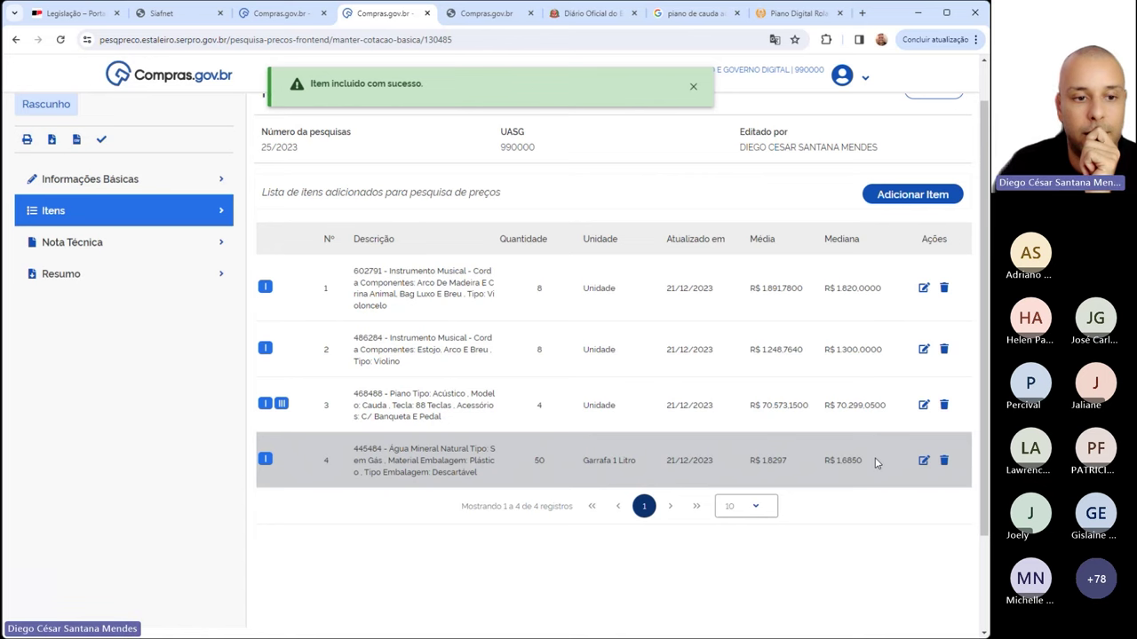
Open the added mineral water item 445484 and examine its price quotations and coefficient of variation
click(875, 462)
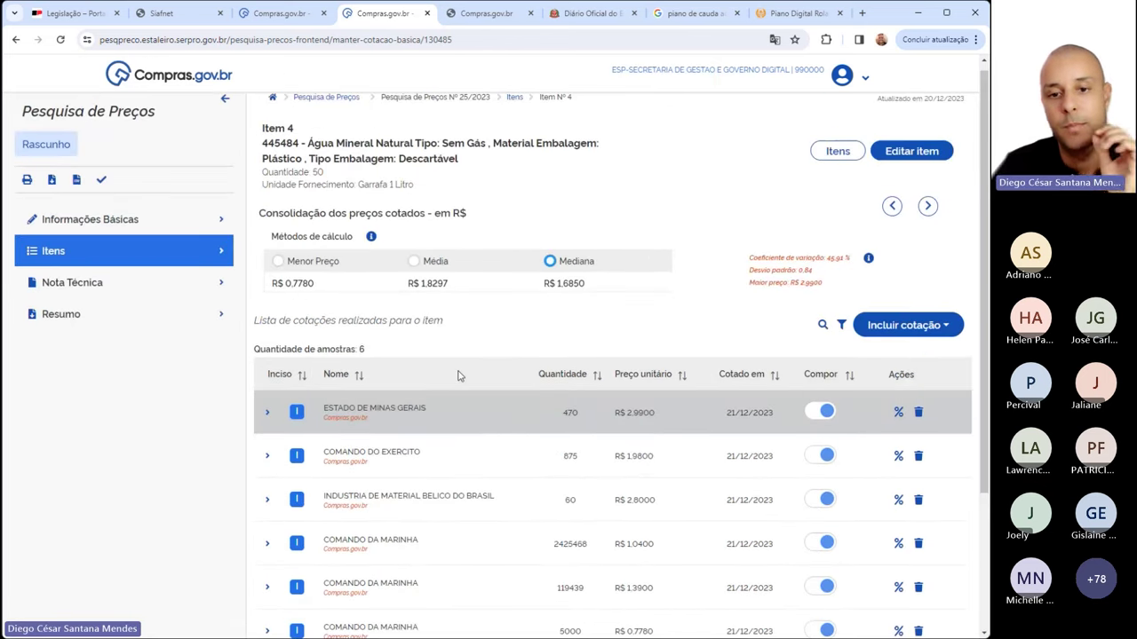
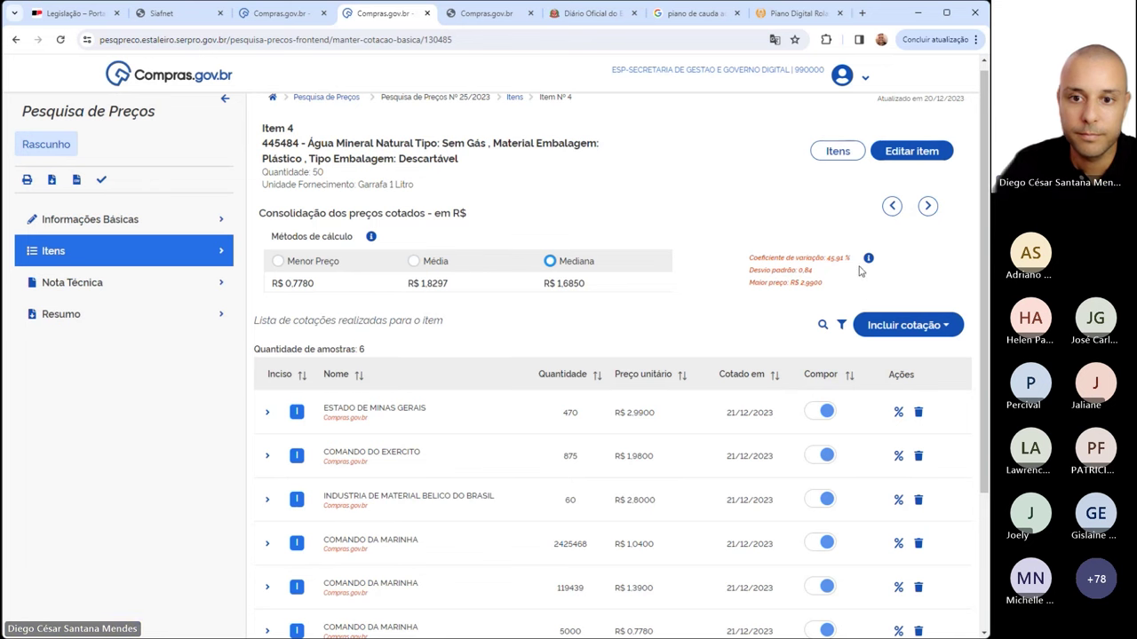
mouse_move(870, 263)
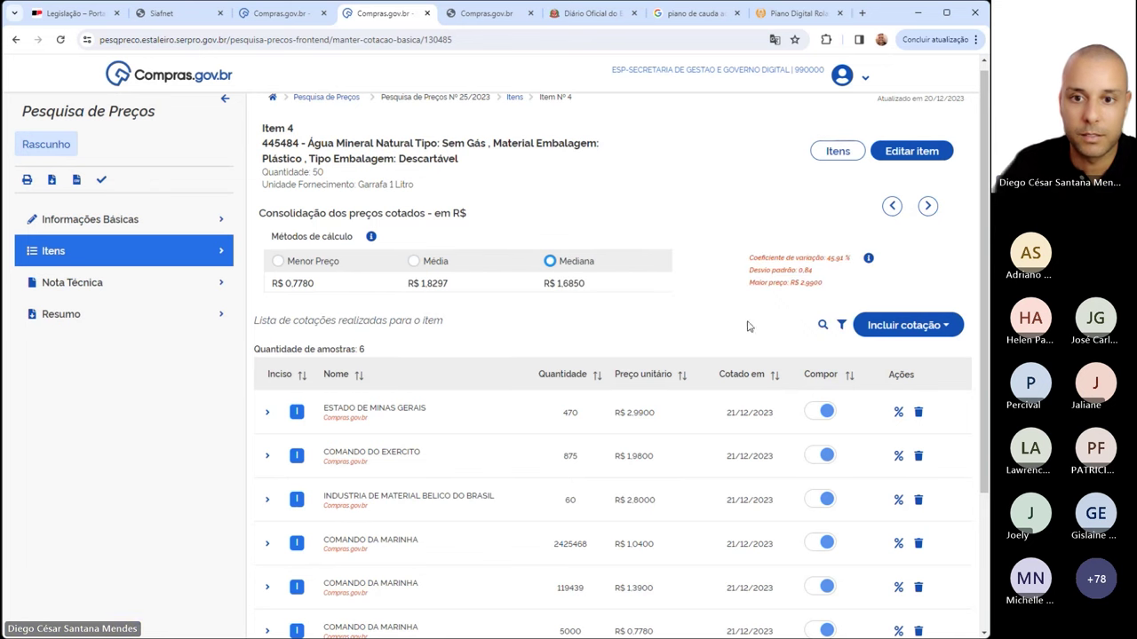
scroll(764, 293, up, 1)
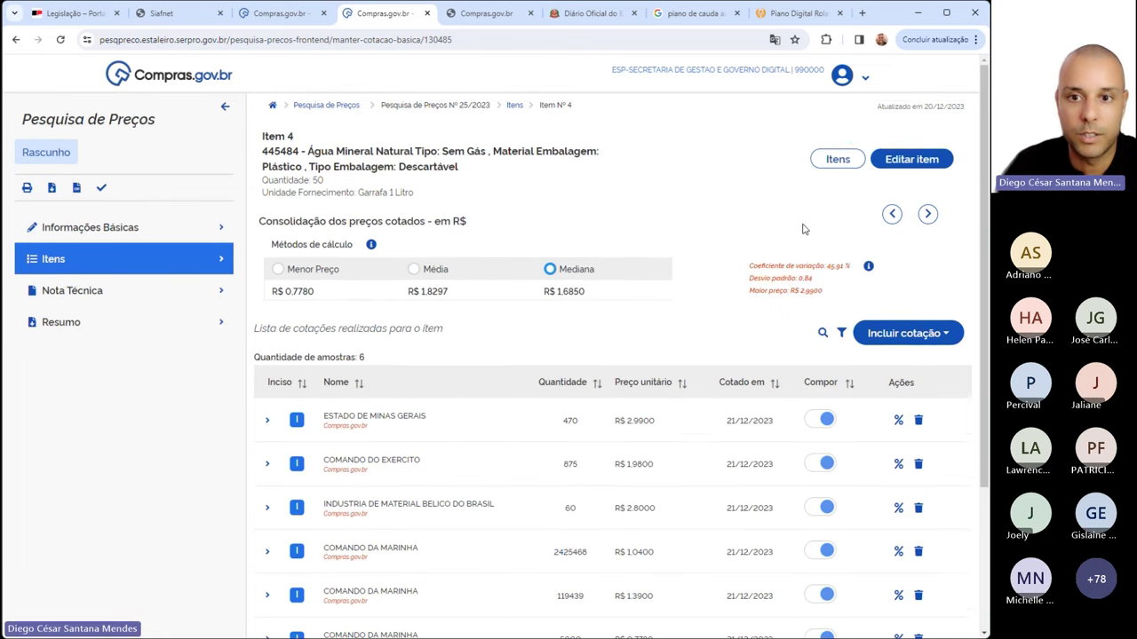
Open the mineral water item for editing and examine the supply units available for it
click(920, 160)
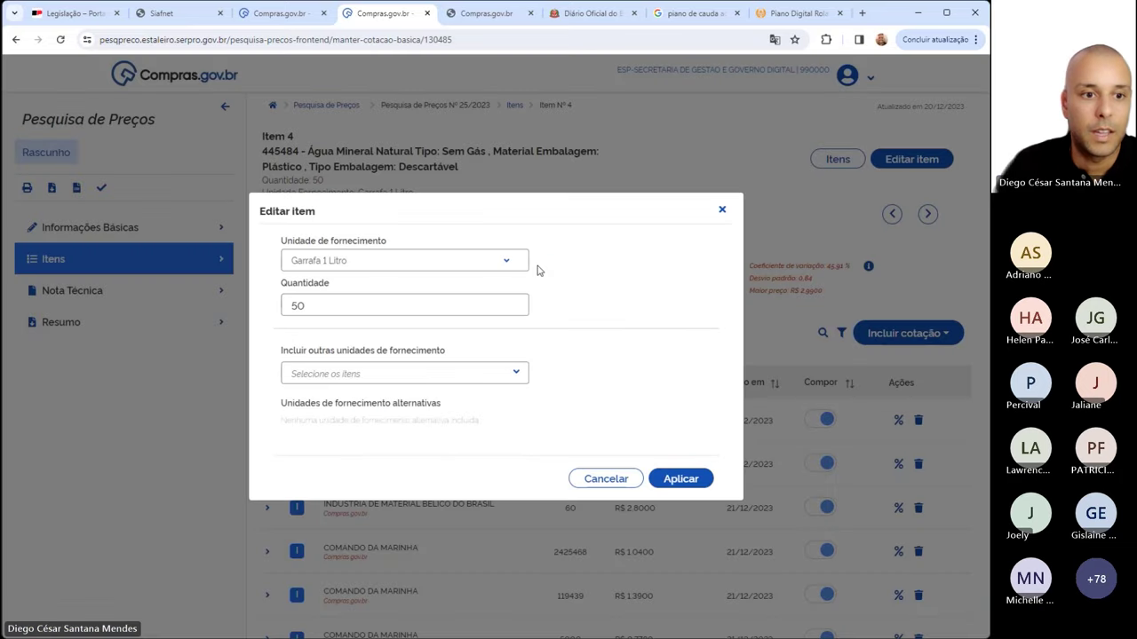
click(507, 262)
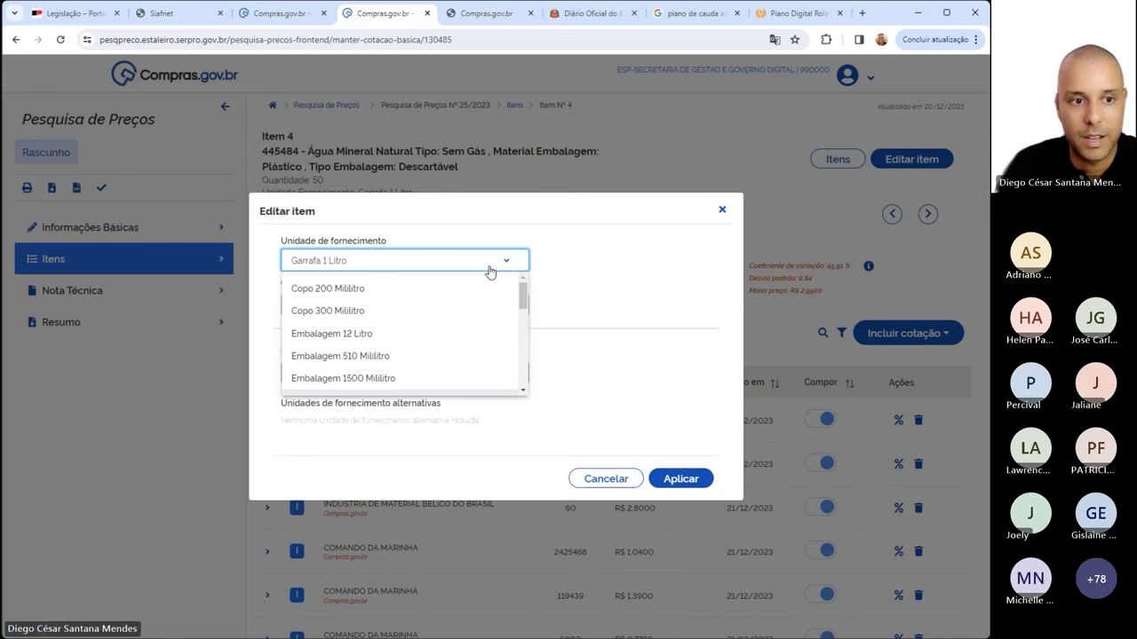
scroll(477, 309, down, 1)
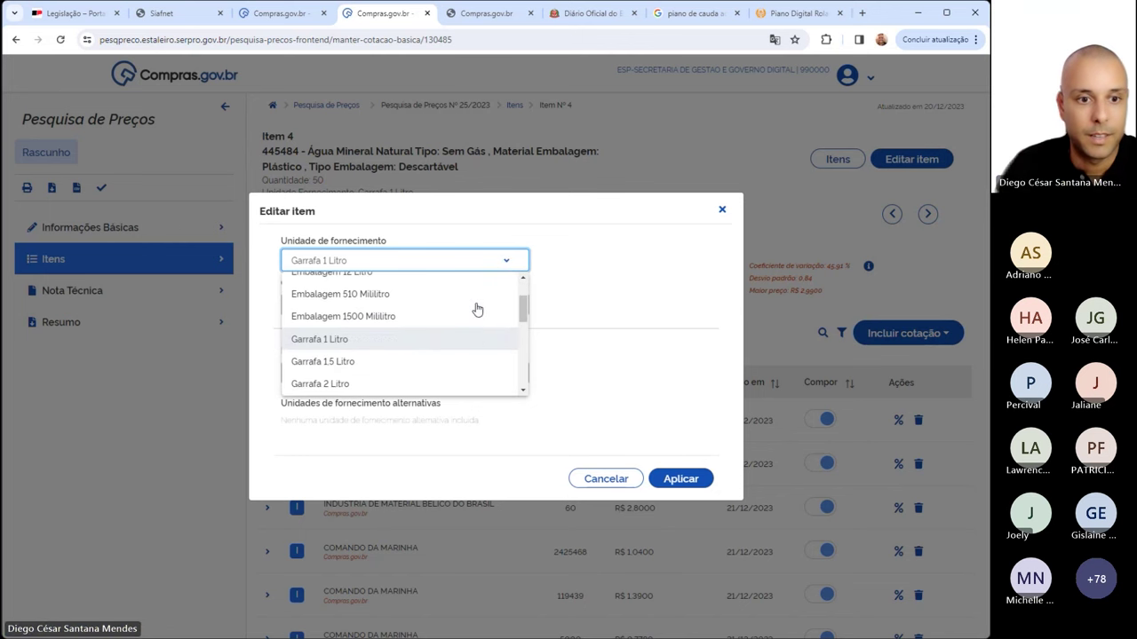
drag(525, 311, 523, 336)
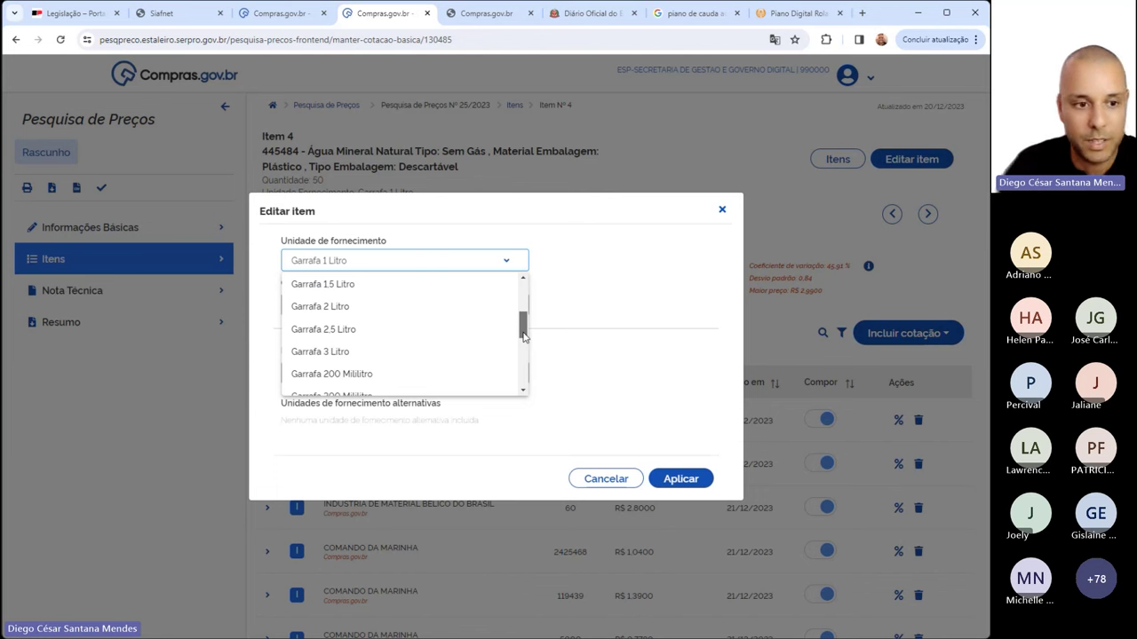
scroll(329, 363, down, 2)
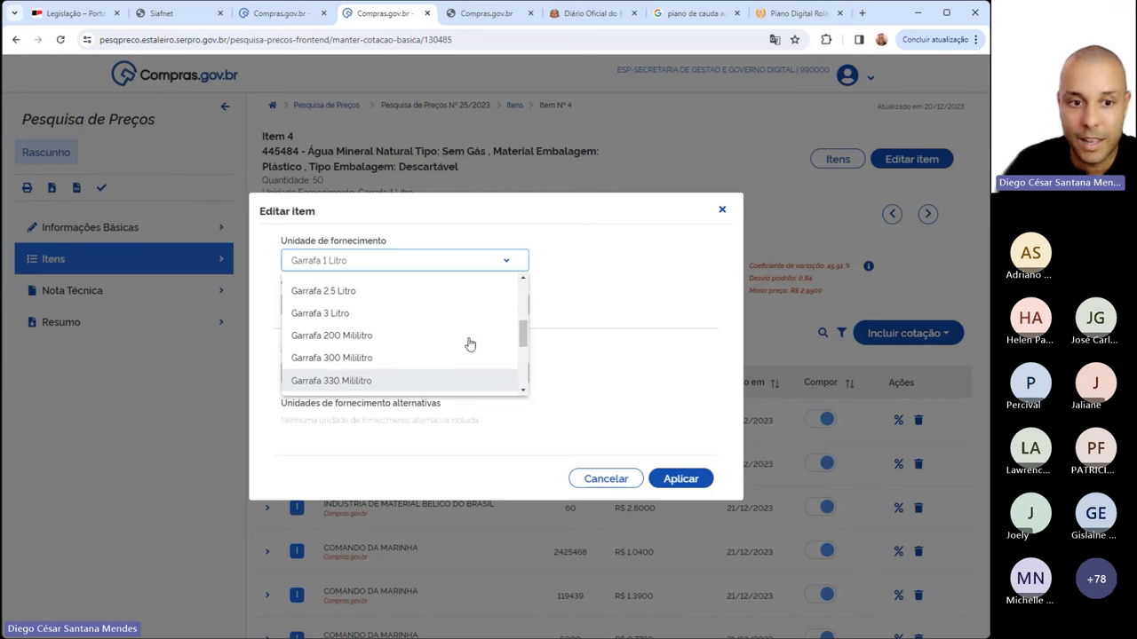
drag(524, 335, 524, 349)
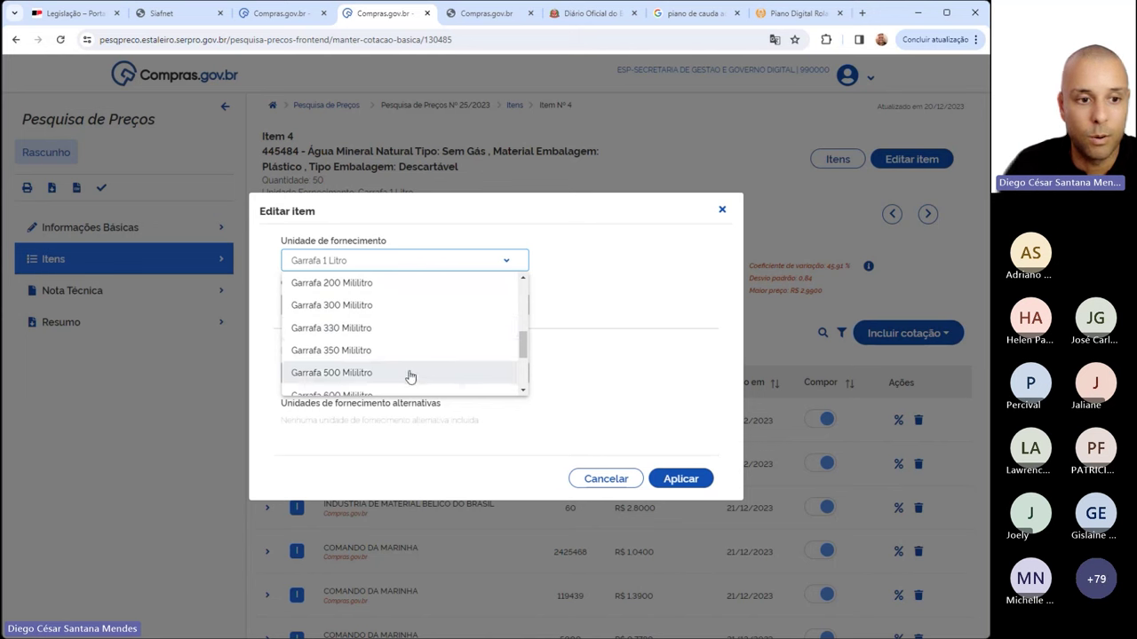
drag(523, 356, 523, 307)
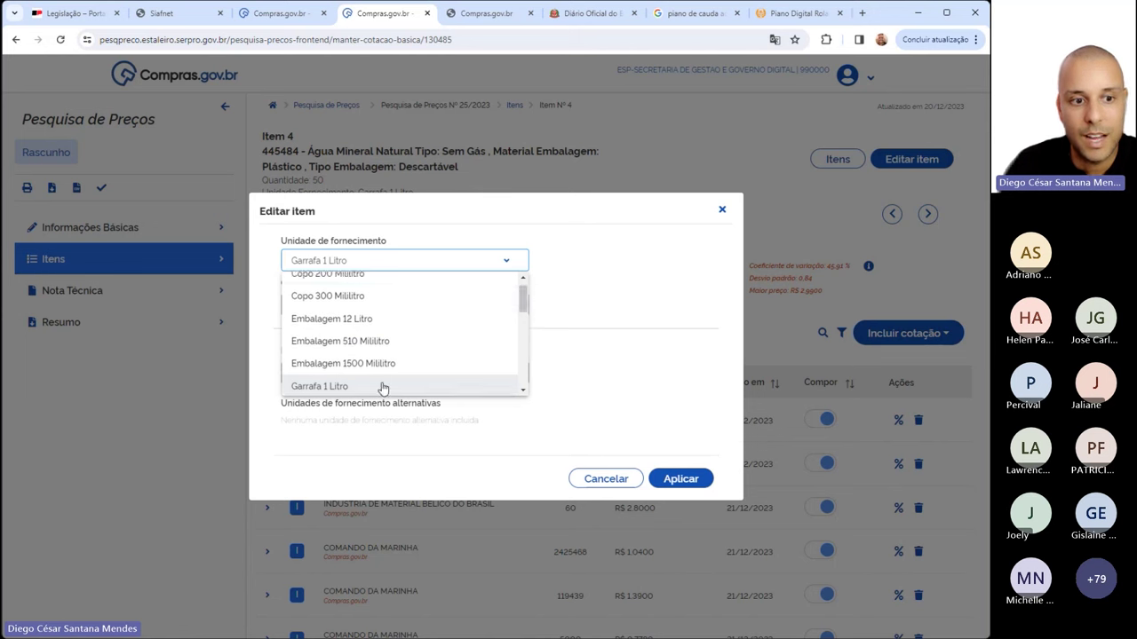
drag(524, 306, 524, 298)
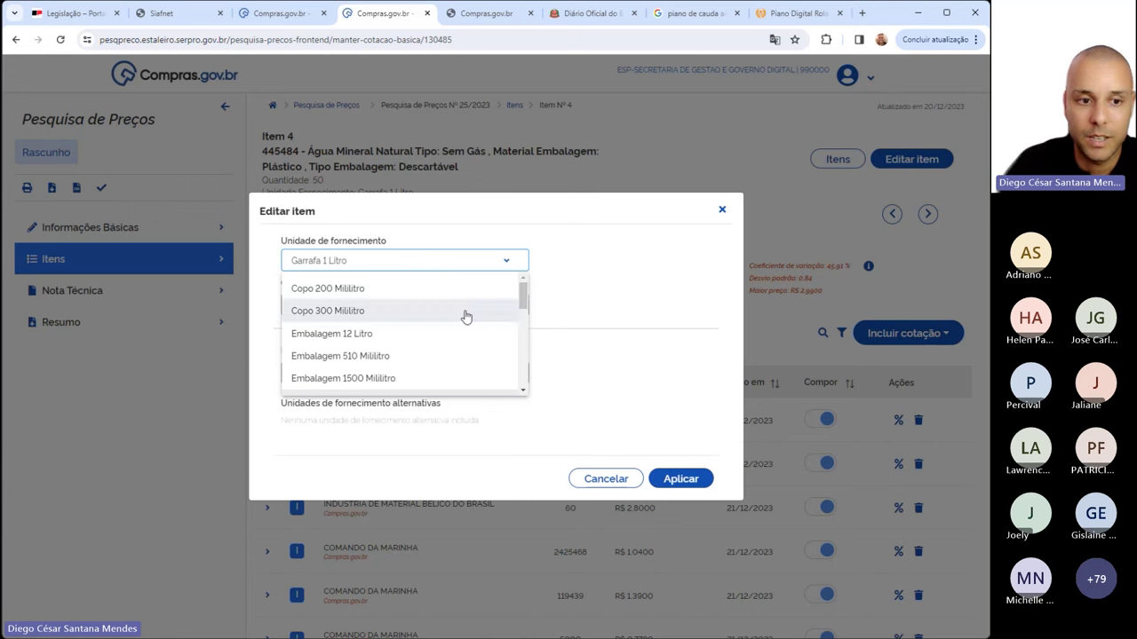
drag(524, 303, 524, 302)
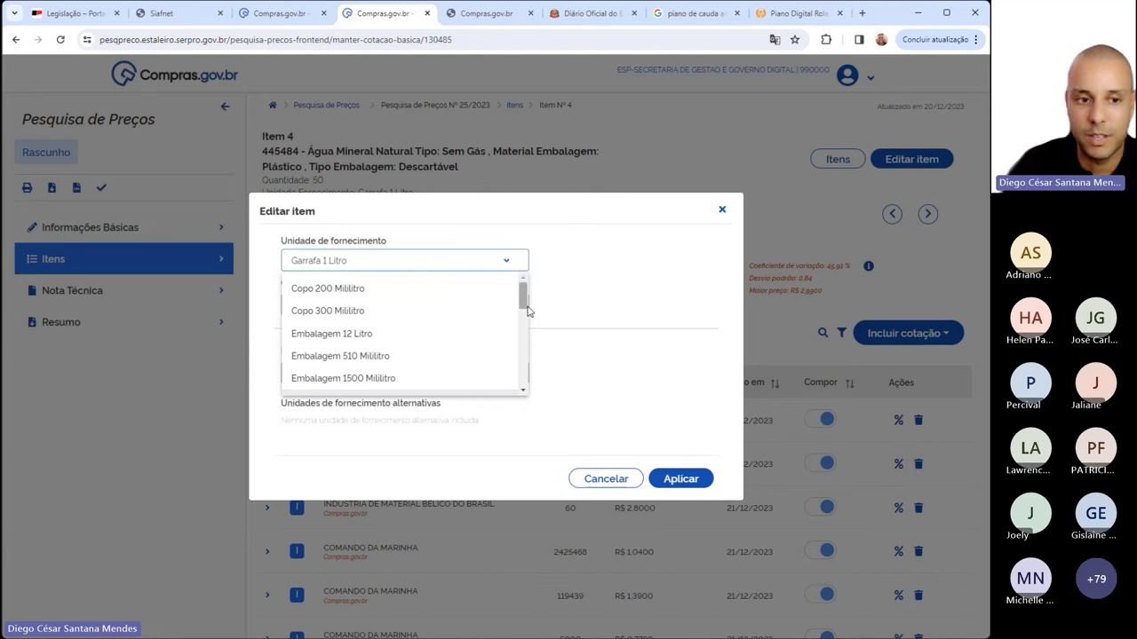
Try Garrafa 960 Mililitro as the item's main supply unit, and set it back to Garrafa 1 Litro
drag(526, 295, 524, 366)
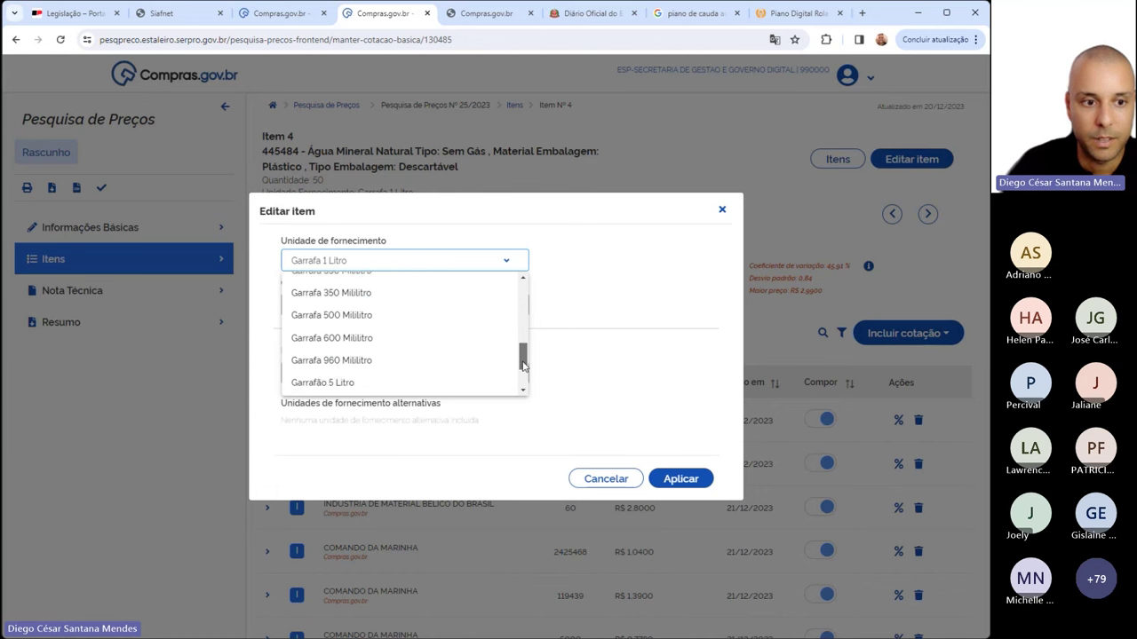
click(302, 365)
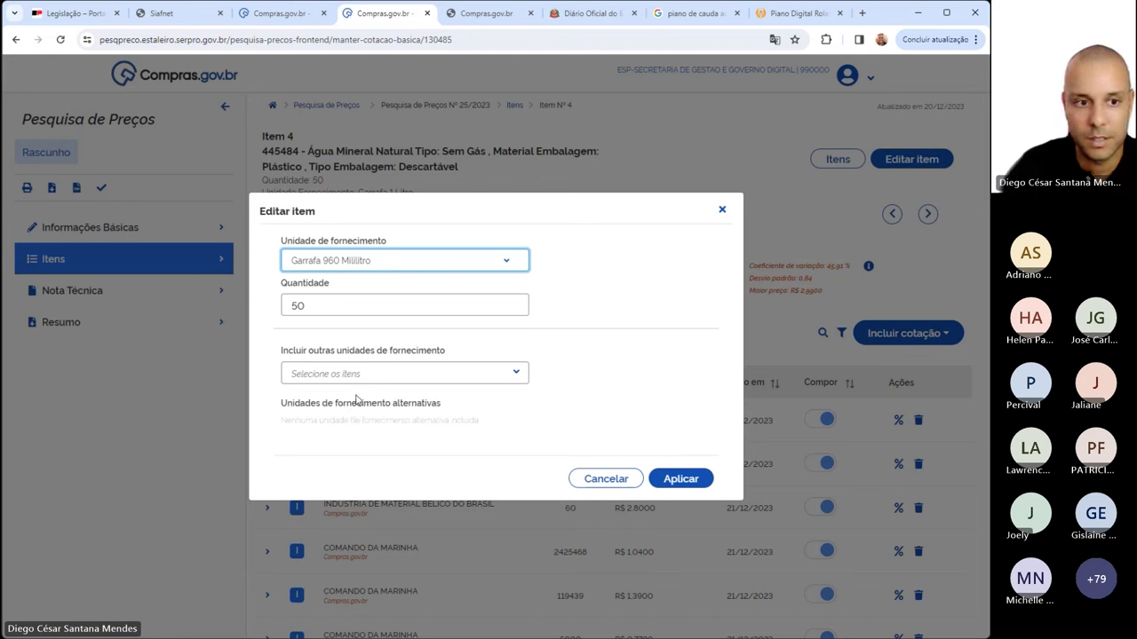
click(508, 264)
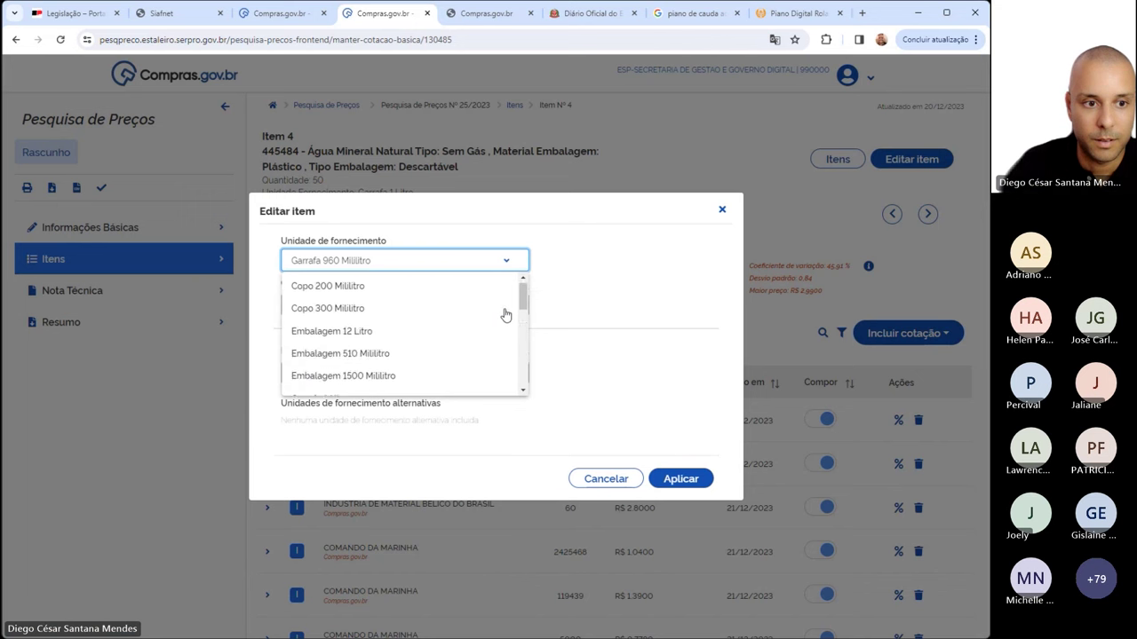
scroll(507, 312, down, 3)
click(354, 341)
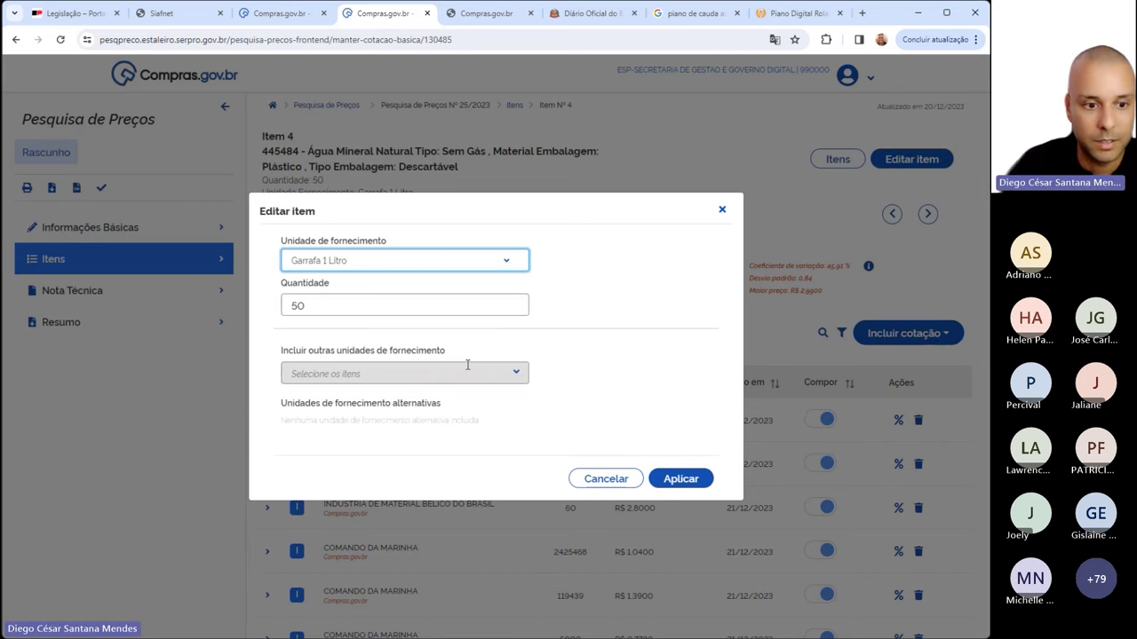
Include Garrafa 960 Mililitro as an alternative supply unit for the mineral water item
click(467, 371)
scroll(444, 409, down, 5)
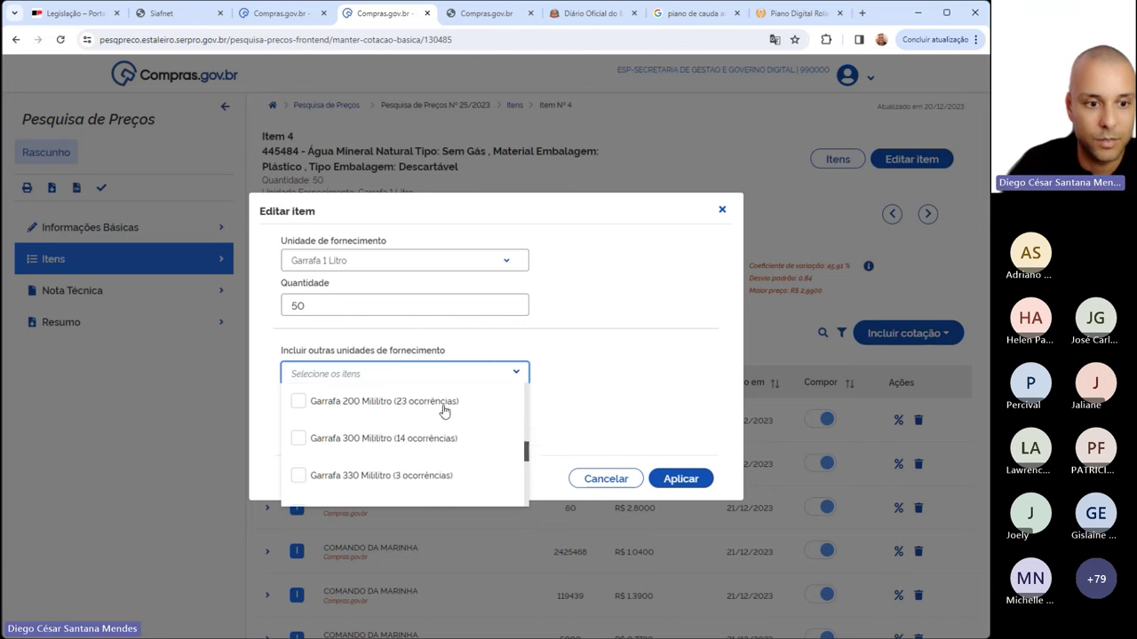
scroll(444, 410, down, 3)
click(299, 468)
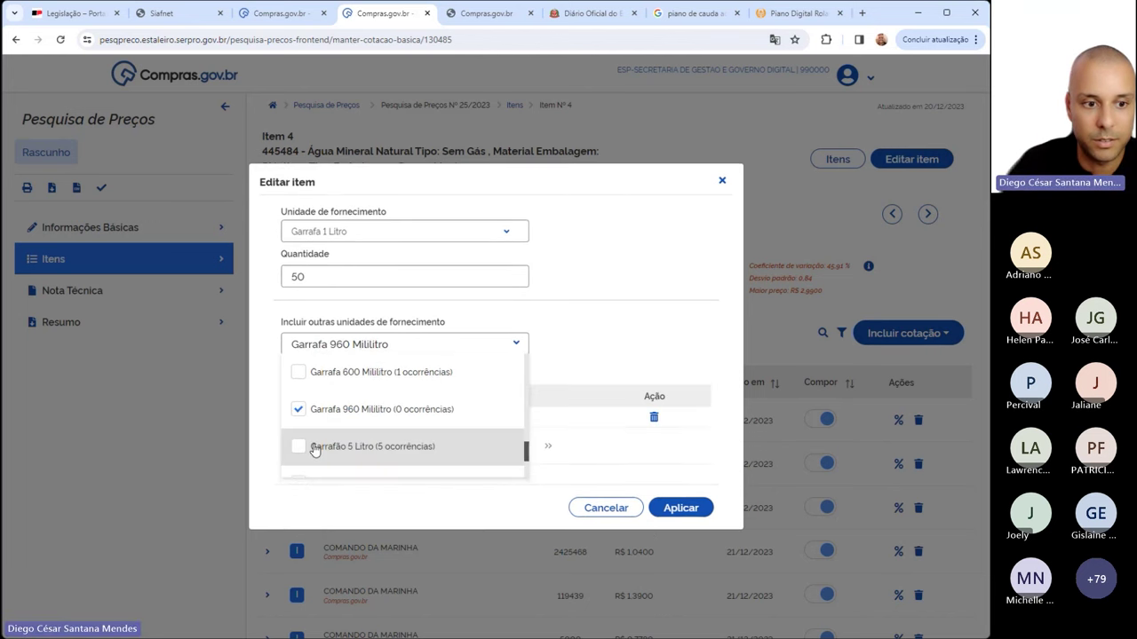
click(608, 338)
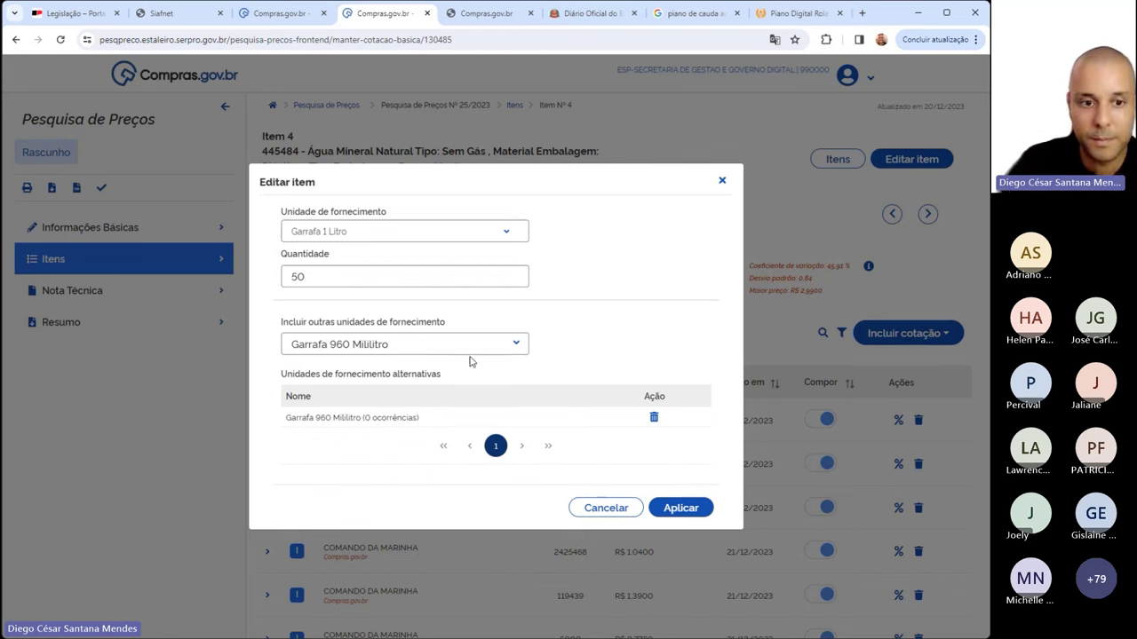
Include Garrafa 330 Mililitro and Garrafa 300 Mililitro as further alternative supply units
click(515, 346)
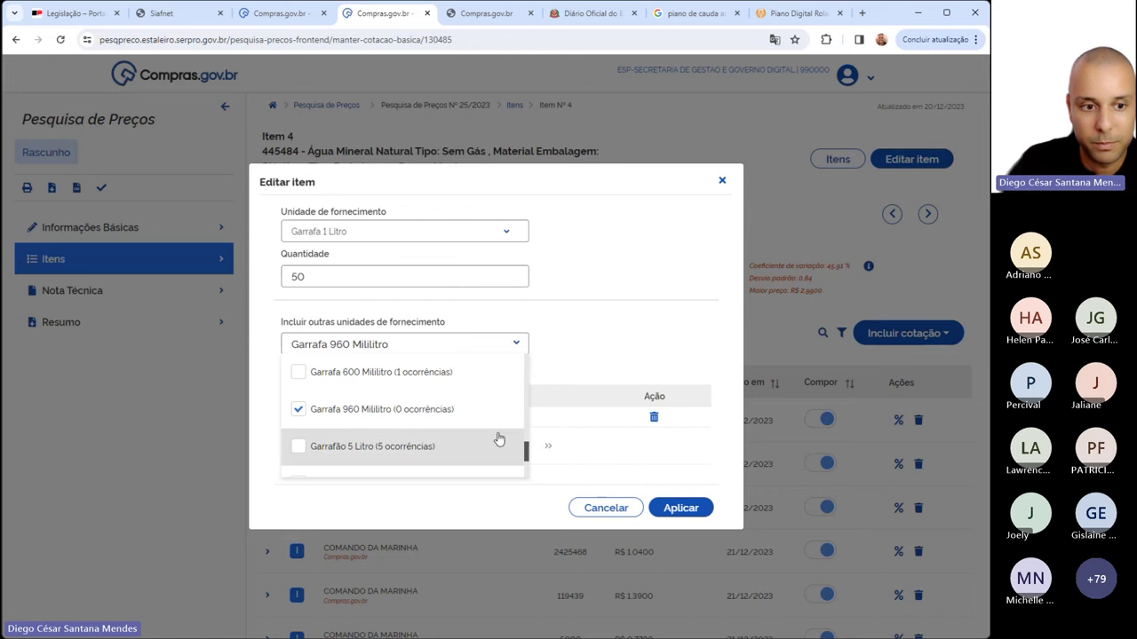
scroll(502, 431, up, 5)
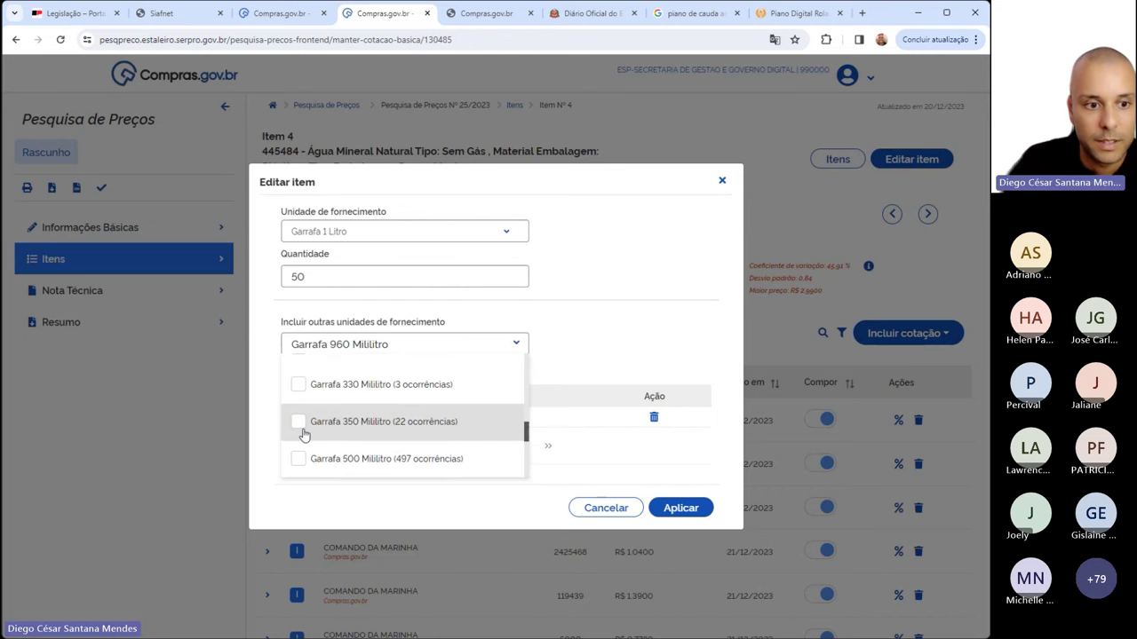
click(299, 389)
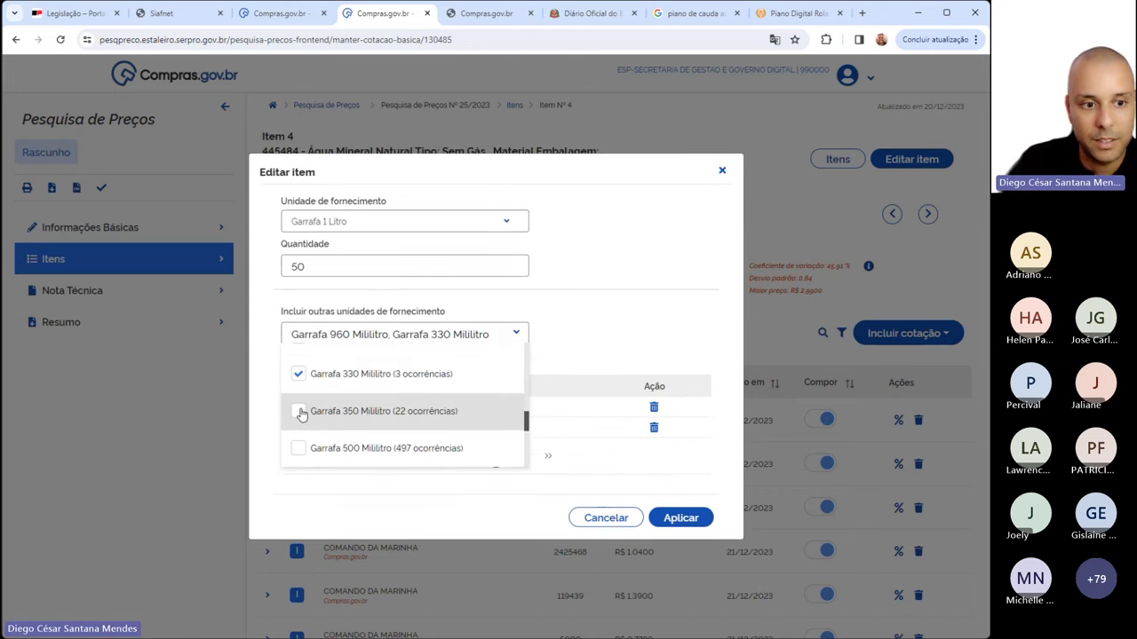
scroll(300, 408, up, 2)
click(299, 405)
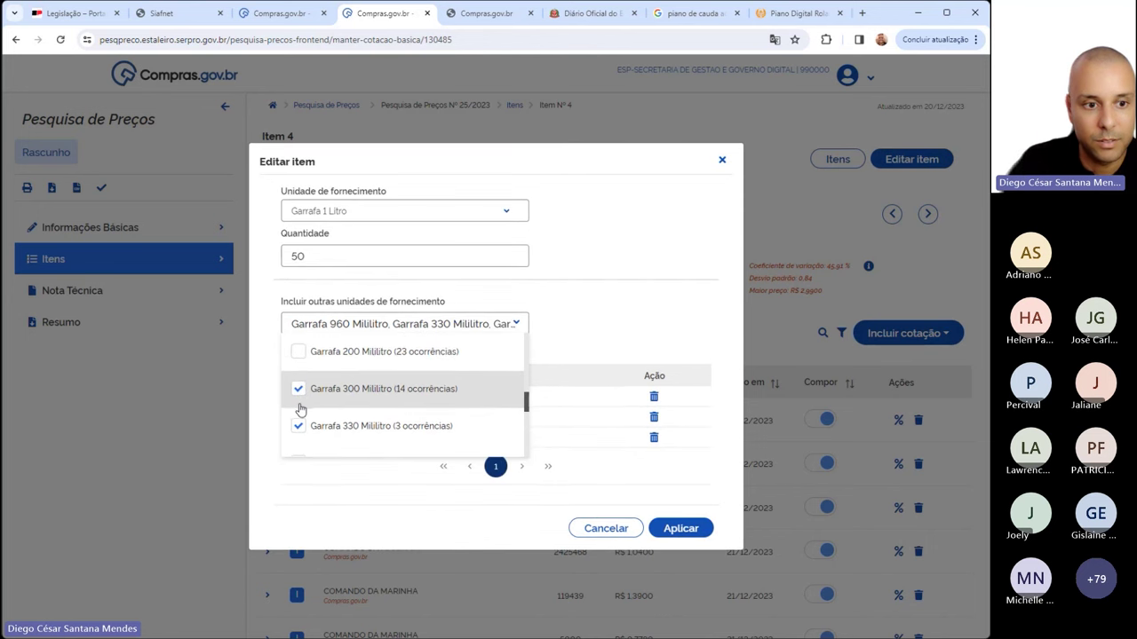
Include Copo 300 Mililitro as another alternative supply unit for the mineral water item
scroll(302, 404, up, 5)
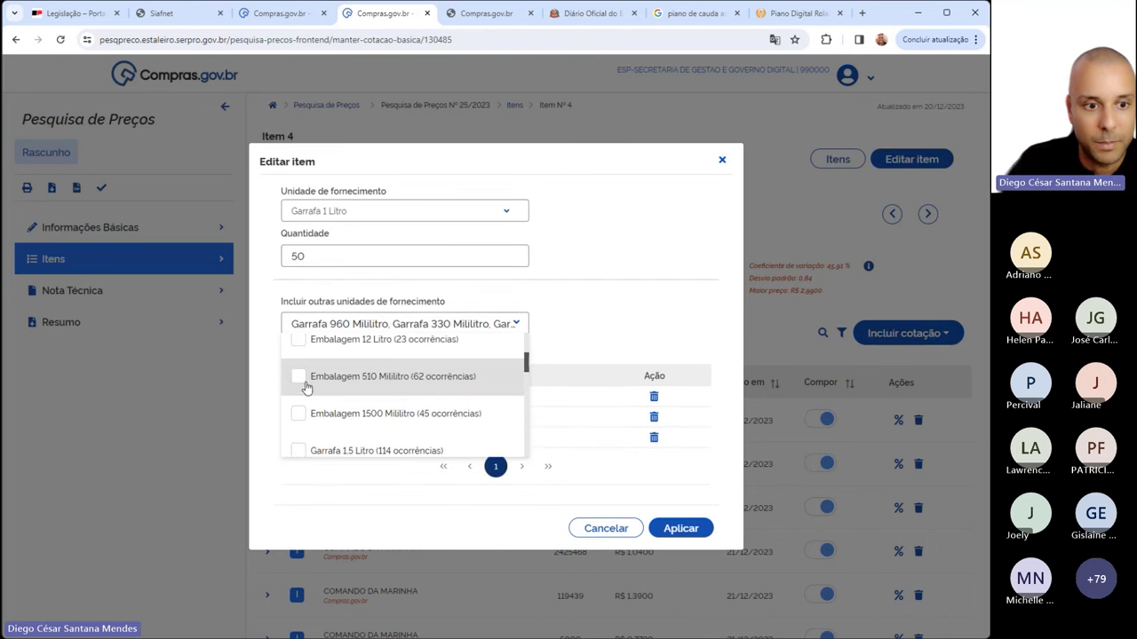
scroll(302, 400, up, 5)
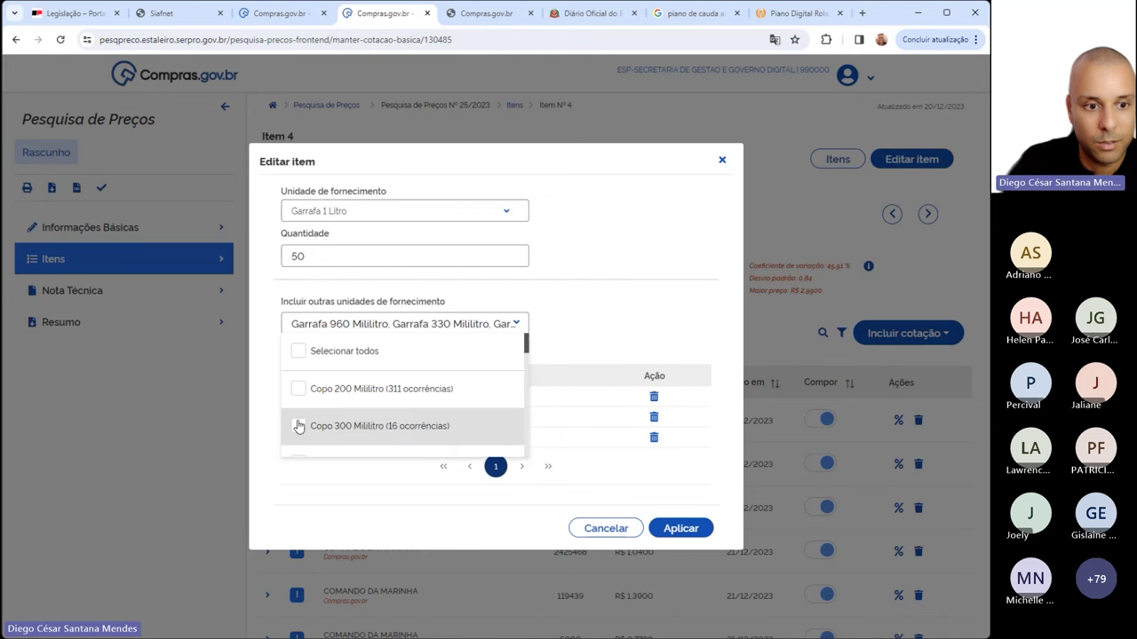
click(298, 426)
Examine the other supply units offered as alternatives, especially the Garrafa sizes and their occurrence counts, and close the list
scroll(306, 387, down, 2)
scroll(320, 382, down, 2)
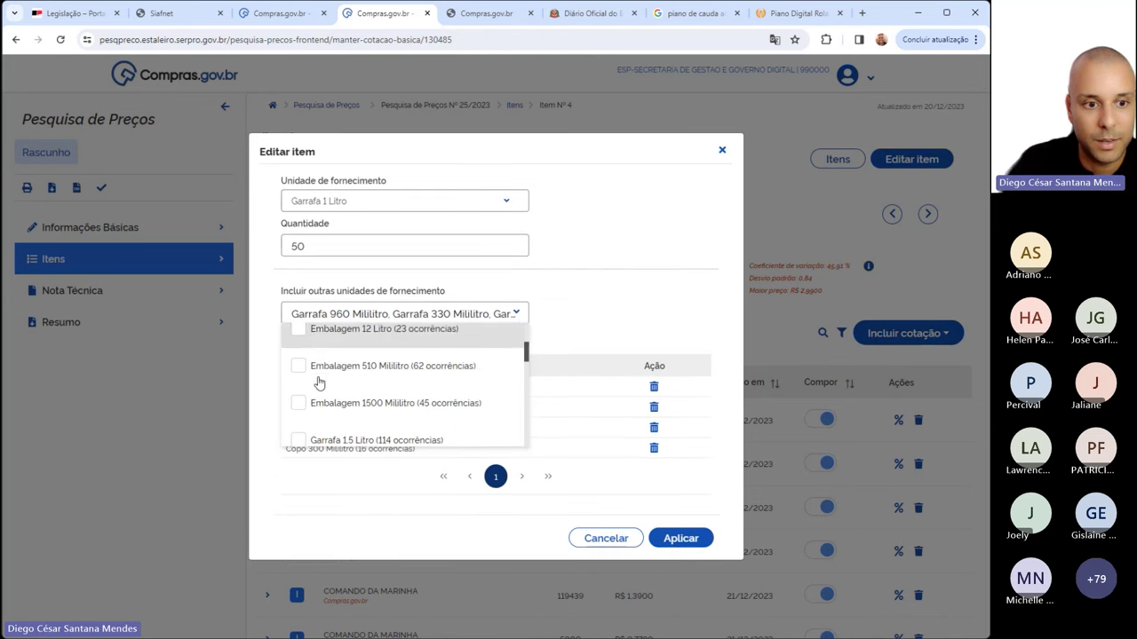
scroll(324, 386, down, 3)
scroll(323, 386, down, 1)
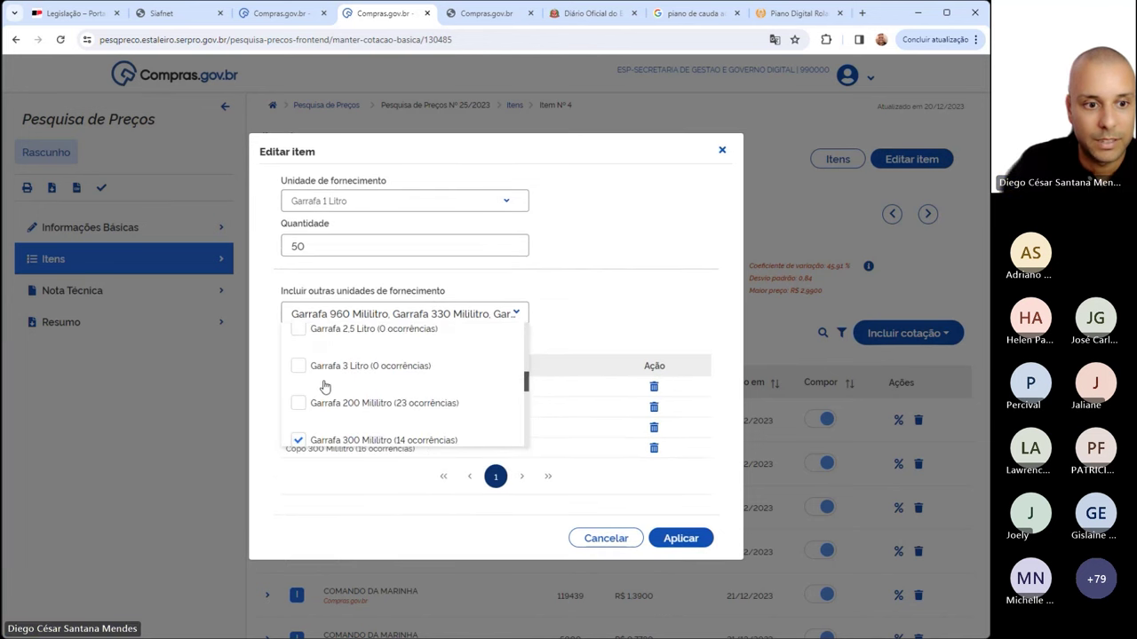
scroll(324, 386, down, 1)
scroll(325, 388, up, 1)
scroll(325, 387, down, 3)
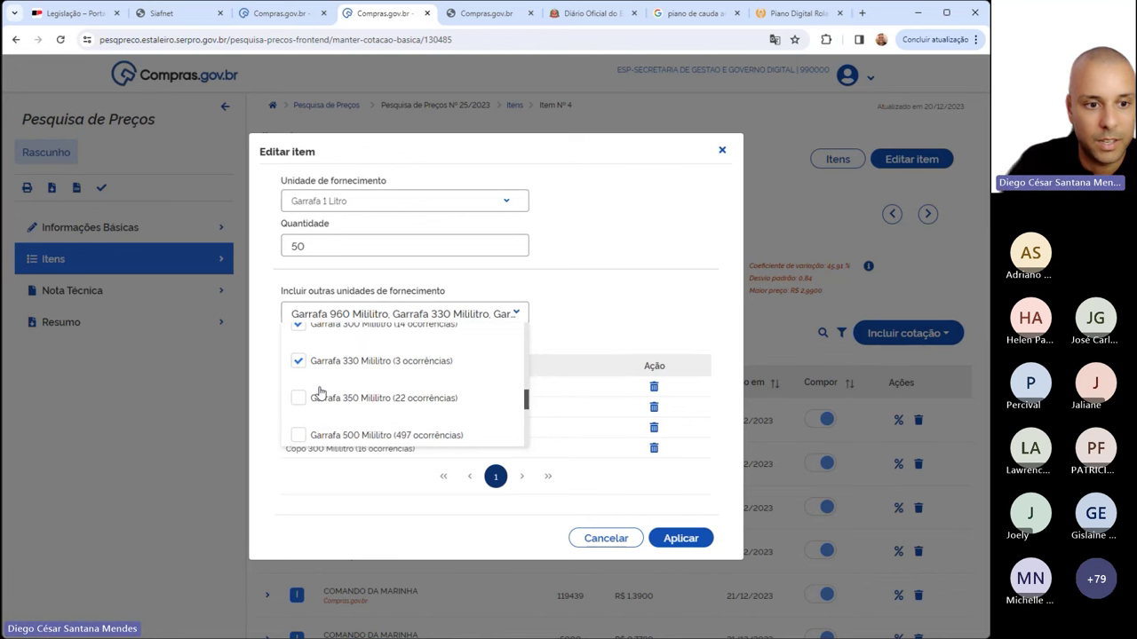
scroll(423, 367, up, 1)
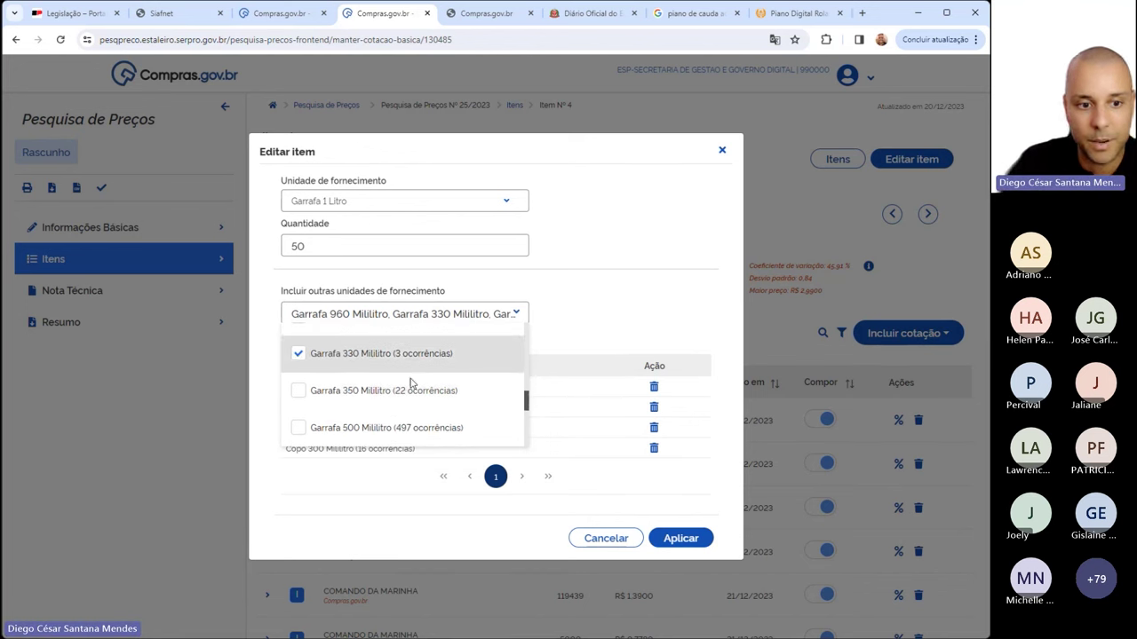
scroll(413, 373, down, 3)
scroll(402, 381, up, 2)
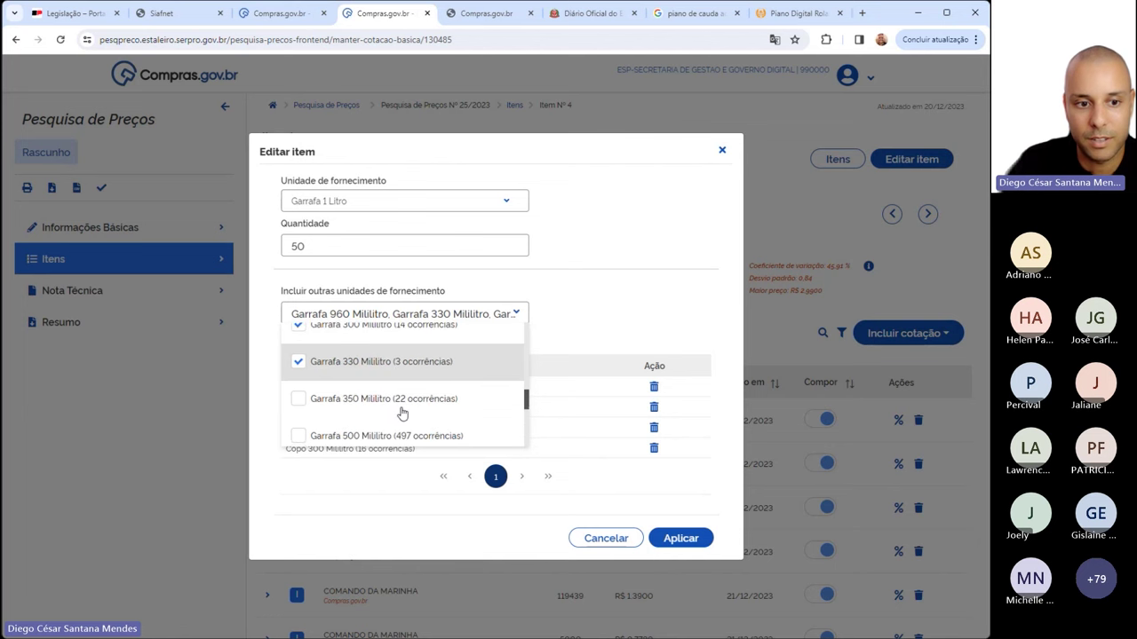
scroll(399, 400, down, 1)
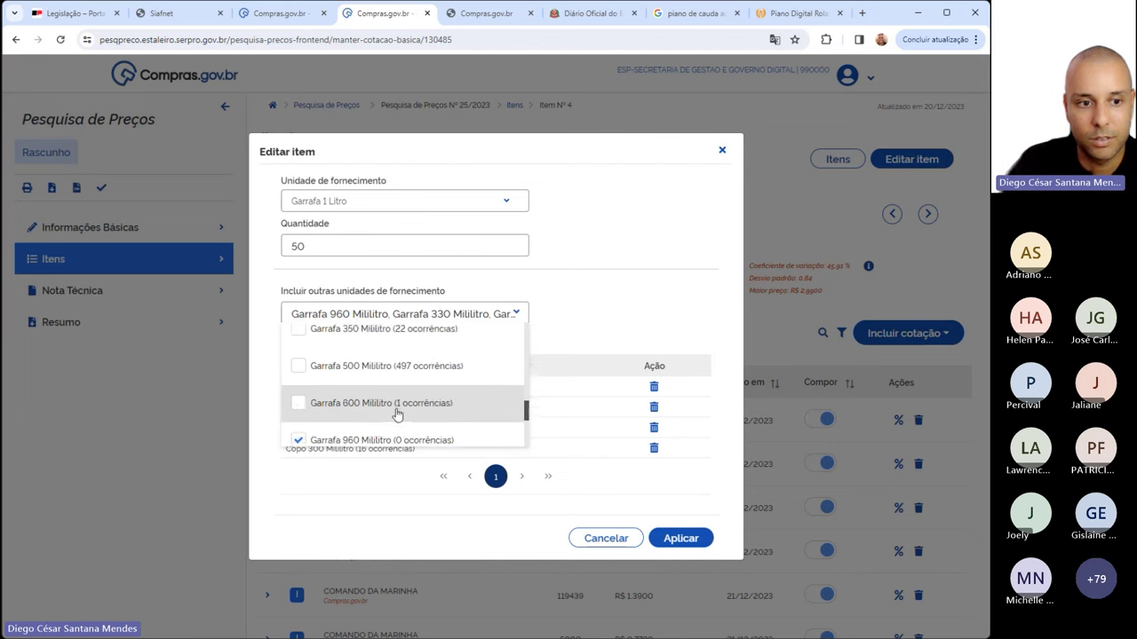
scroll(397, 411, up, 2)
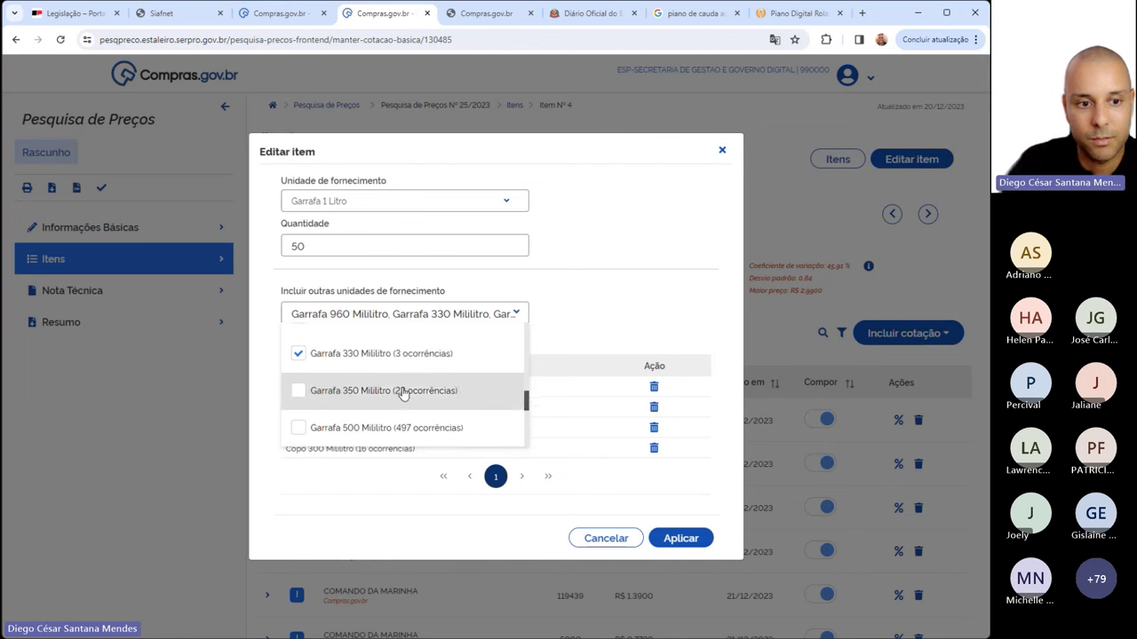
scroll(400, 391, up, 3)
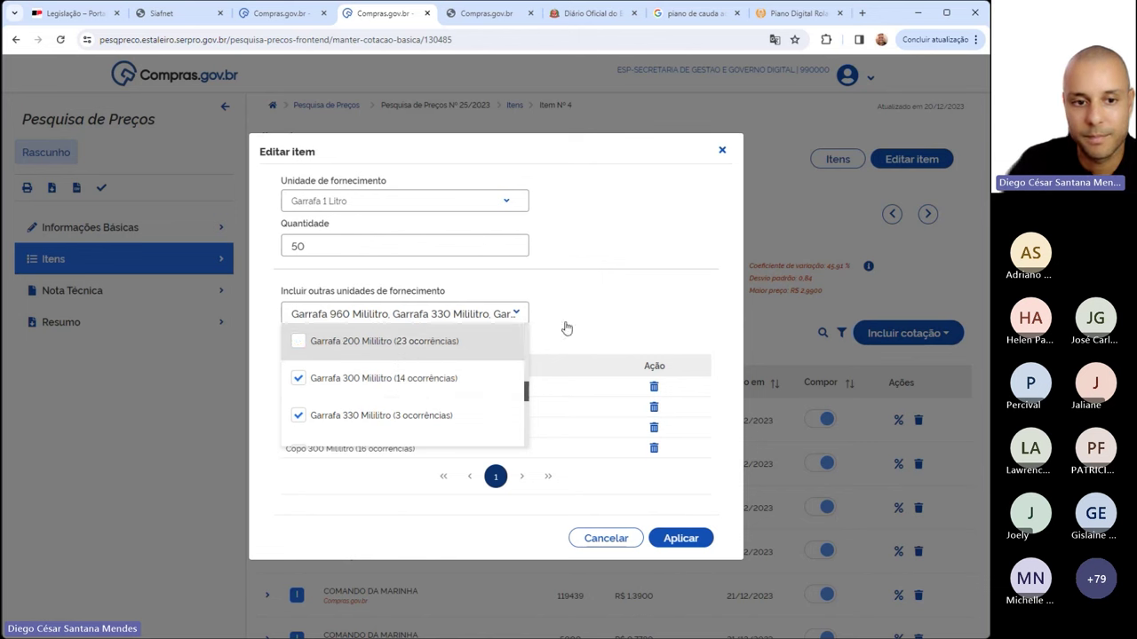
click(594, 299)
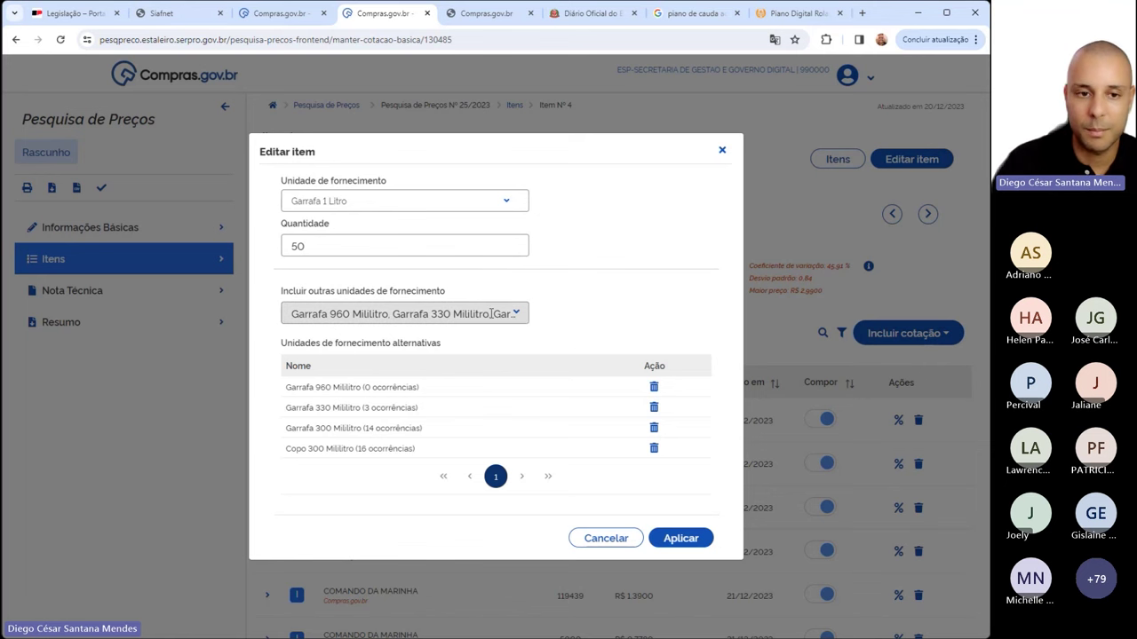
Remove Garrafa 330 Mililitro, Garrafa 300 Mililitro and Copo 300 Mililitro from the item's alternative supply units
click(654, 409)
click(655, 427)
click(654, 430)
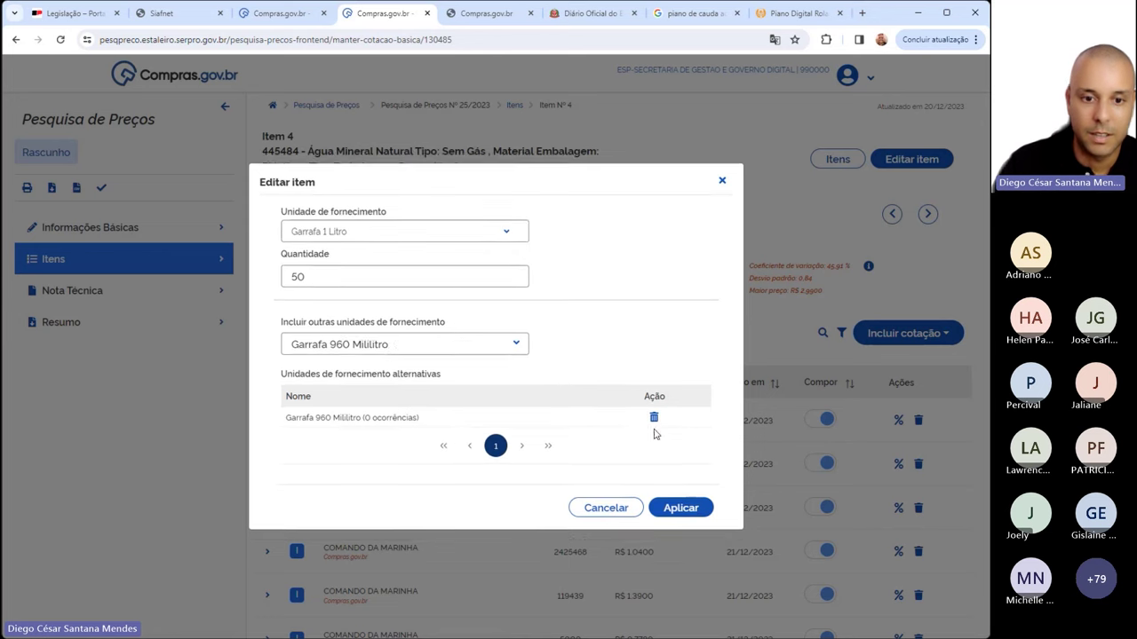
Apply and confirm the mineral water item's edit, and review its updated list of quotations
click(693, 504)
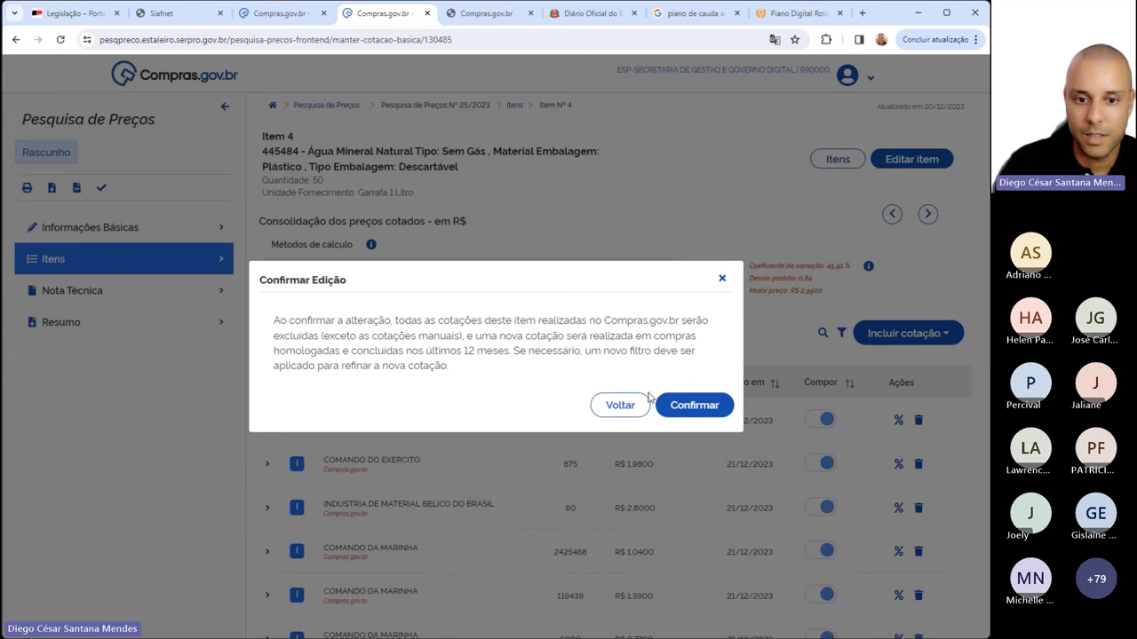
click(693, 406)
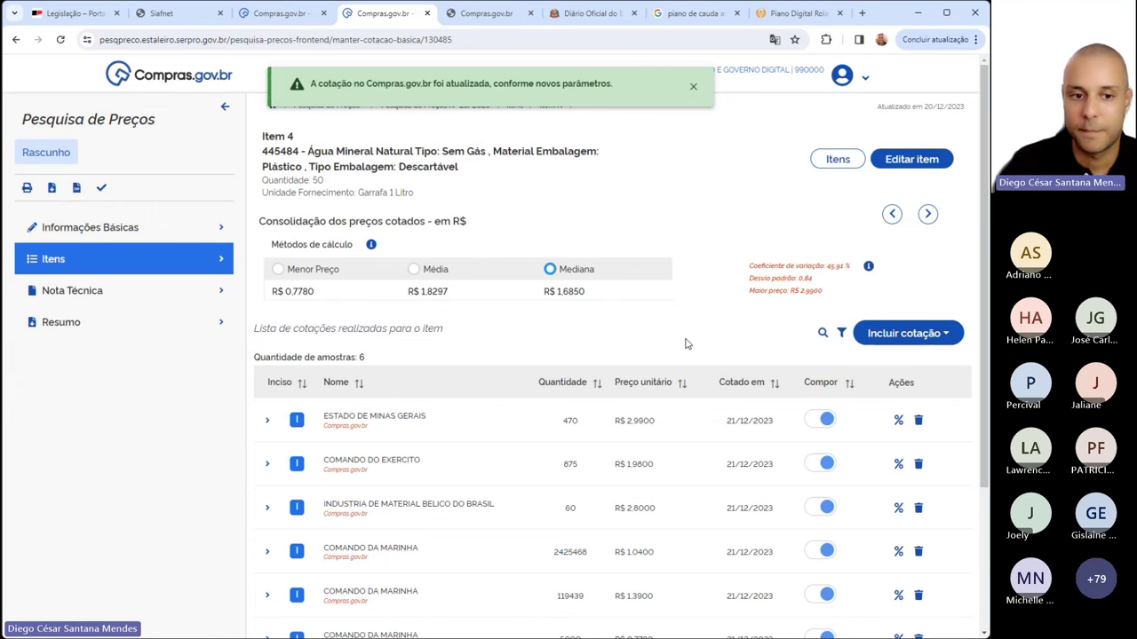
scroll(561, 359, down, 3)
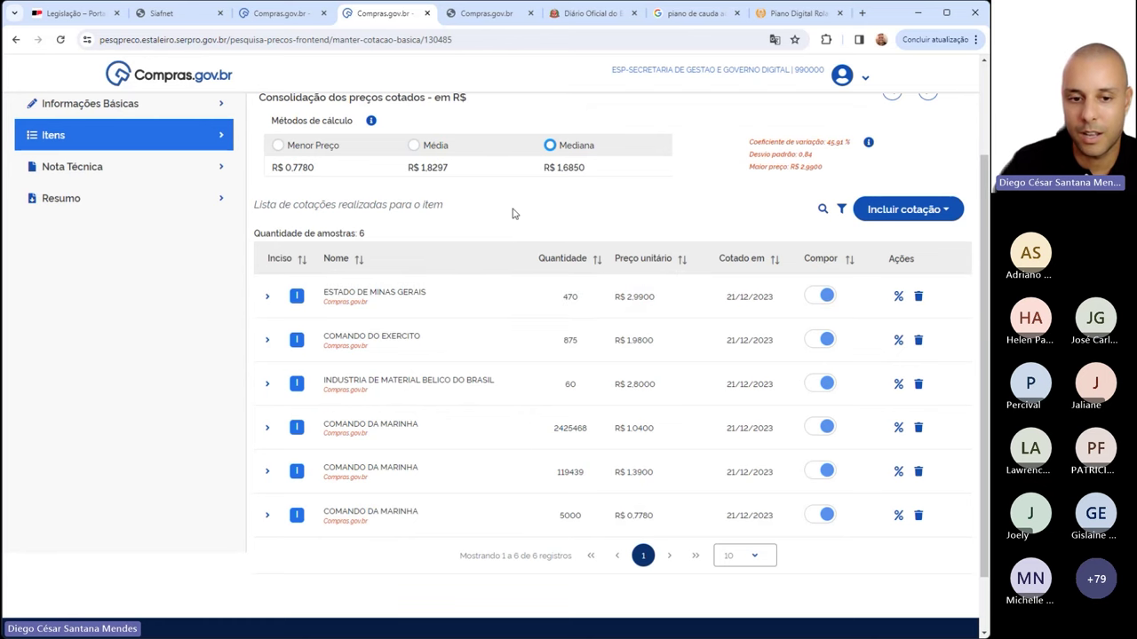
scroll(512, 213, up, 3)
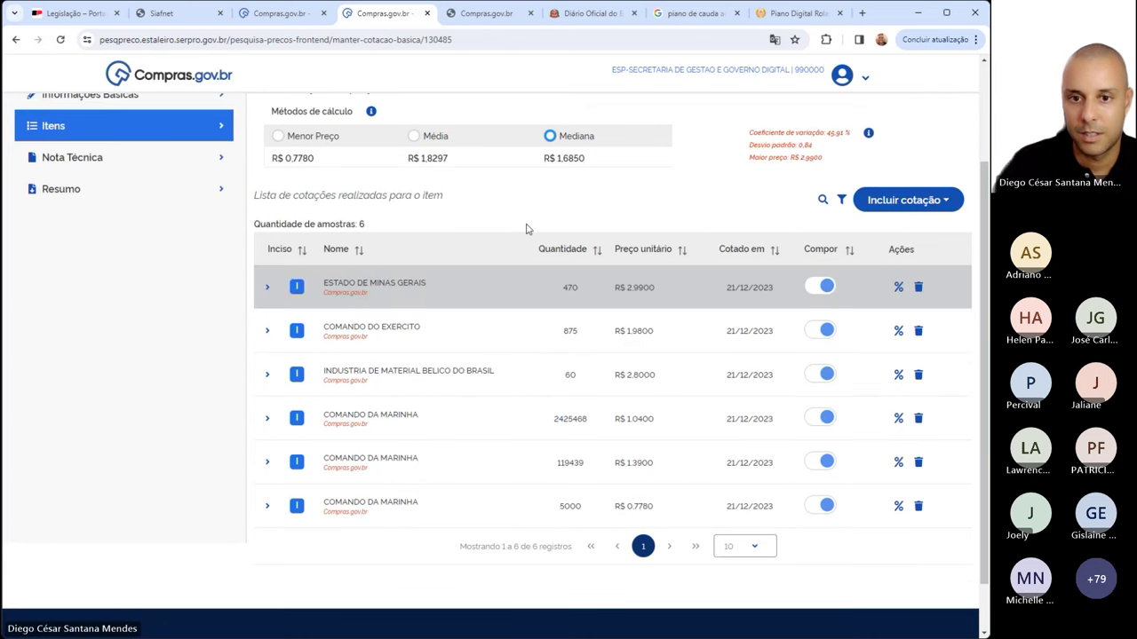
Return to the research's item list and delete the mineral water item with all its quotations
click(838, 159)
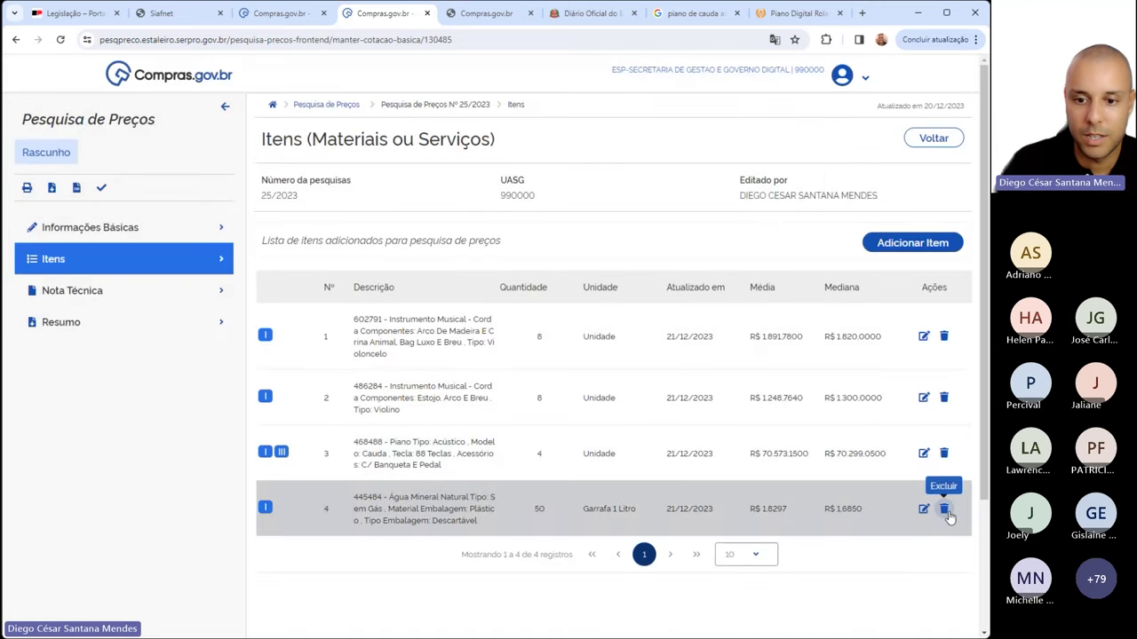
click(944, 510)
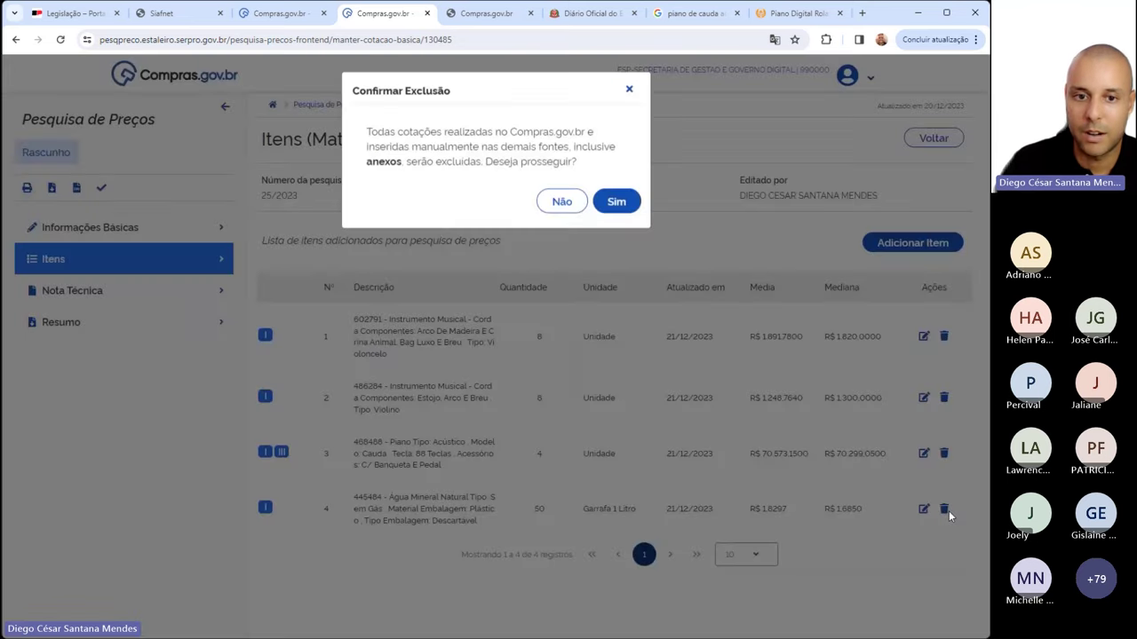
click(614, 204)
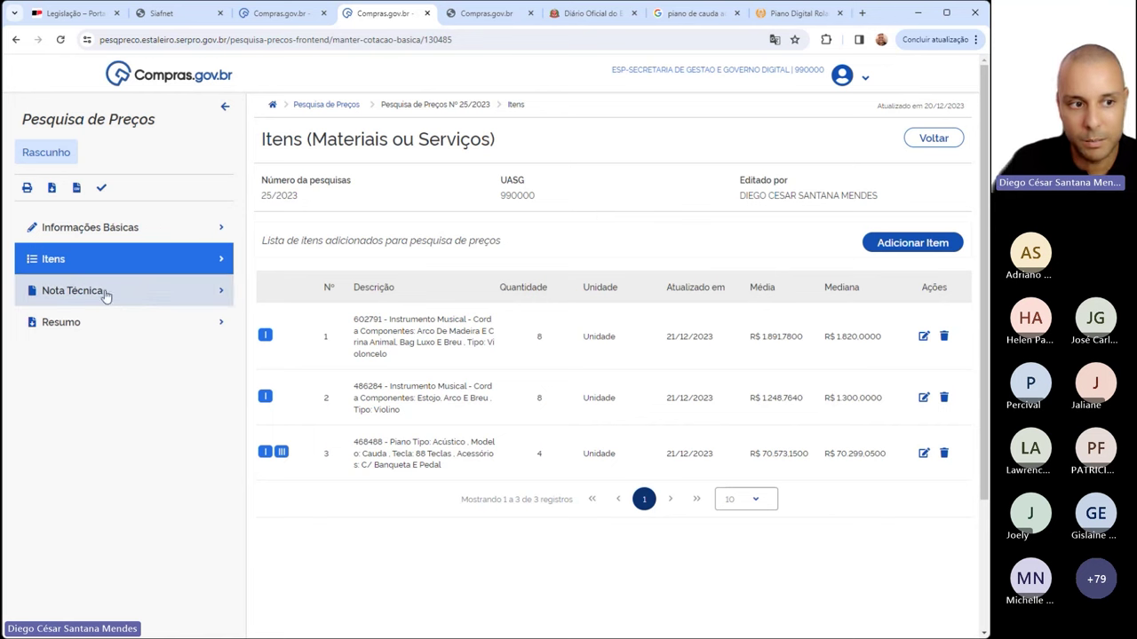
View the Nota Técnica editor and the Resumo report of the price research
click(77, 294)
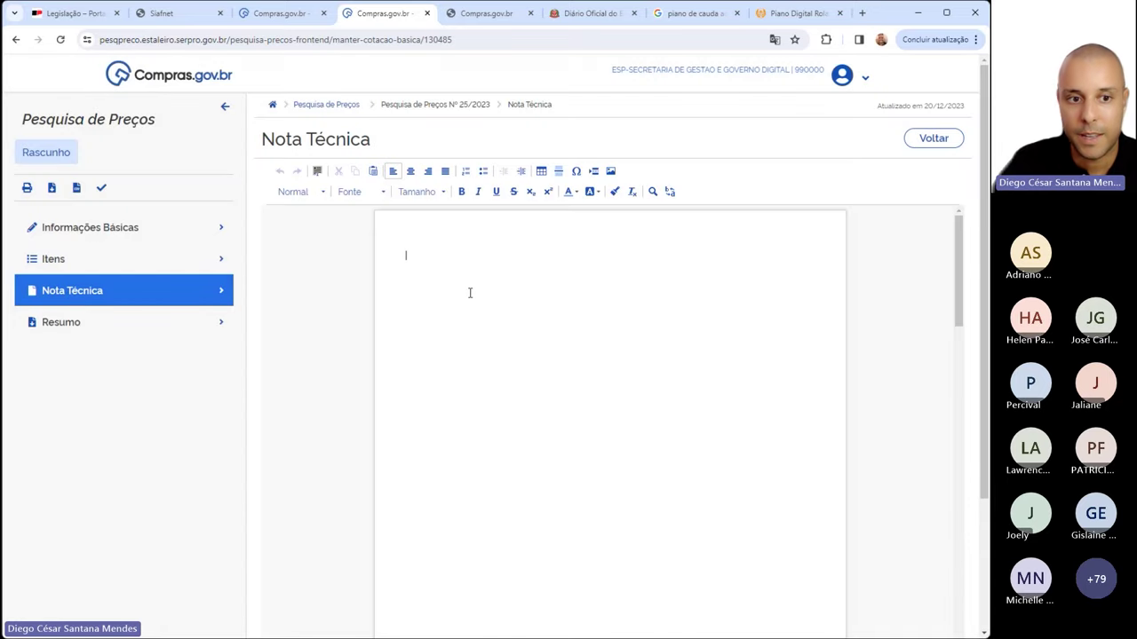
click(440, 280)
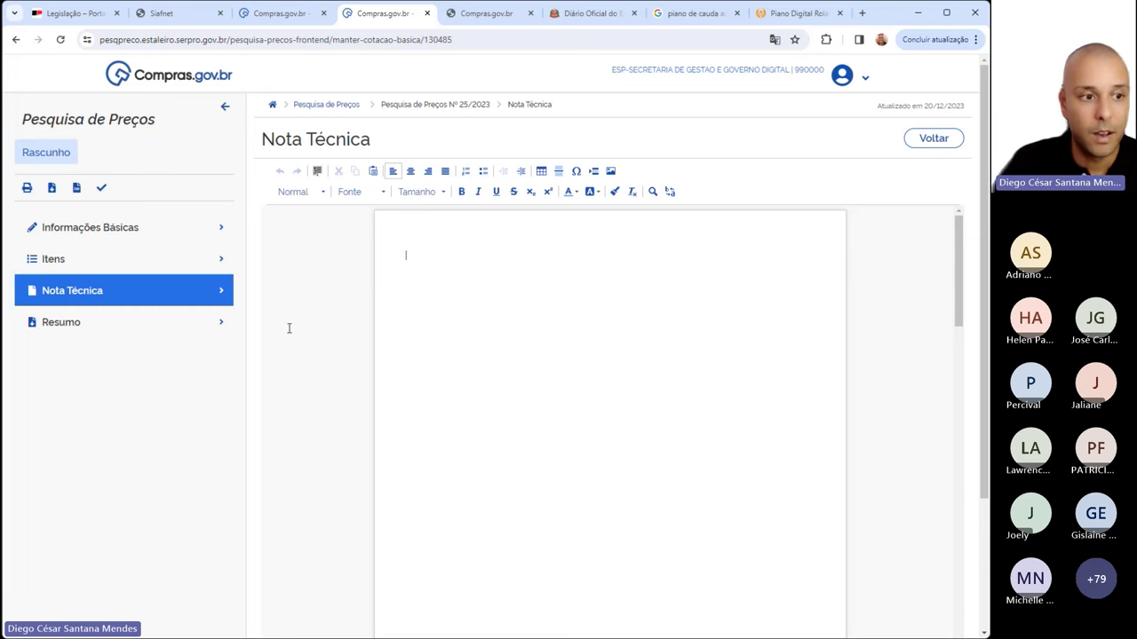
click(114, 333)
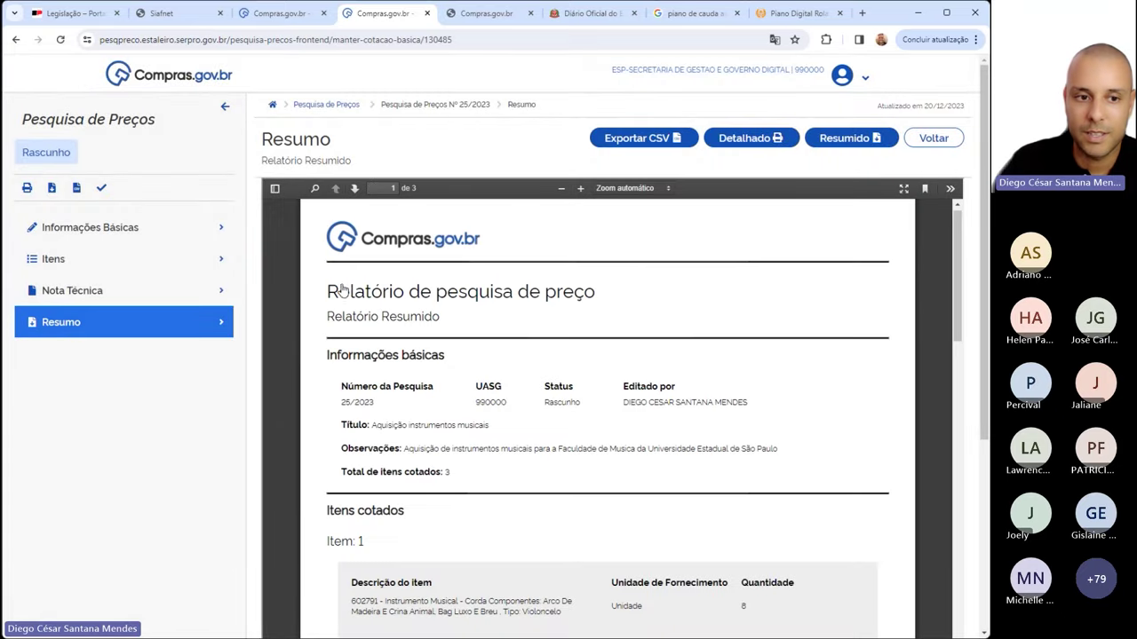
double_click(330, 291)
click(625, 293)
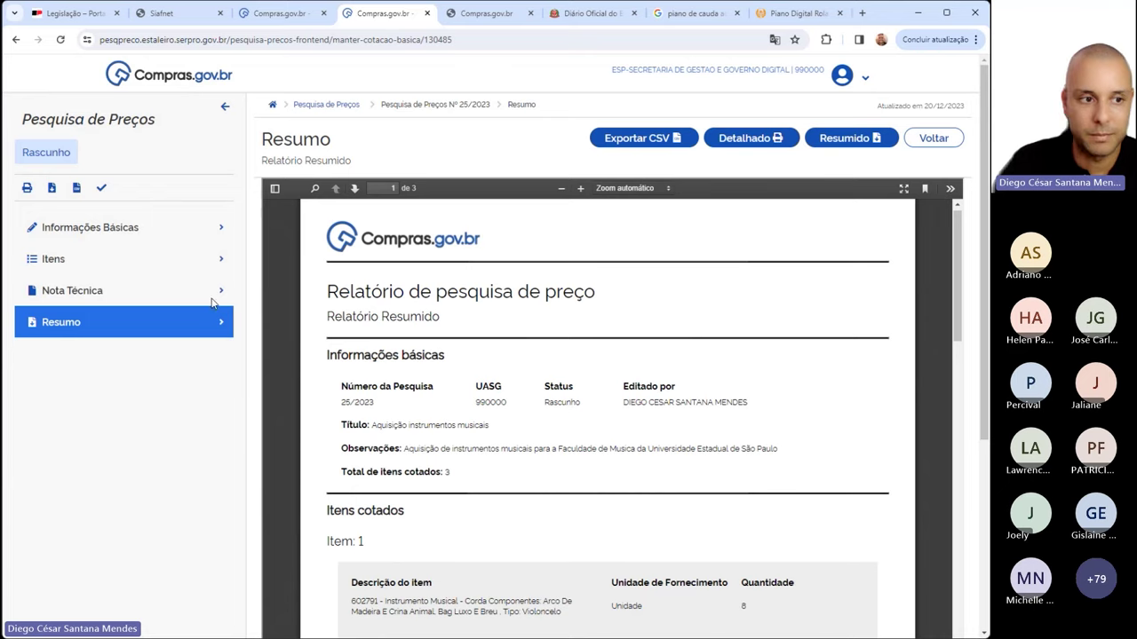
Return to the Nota Técnica editor and place the cursor in the document body
click(88, 289)
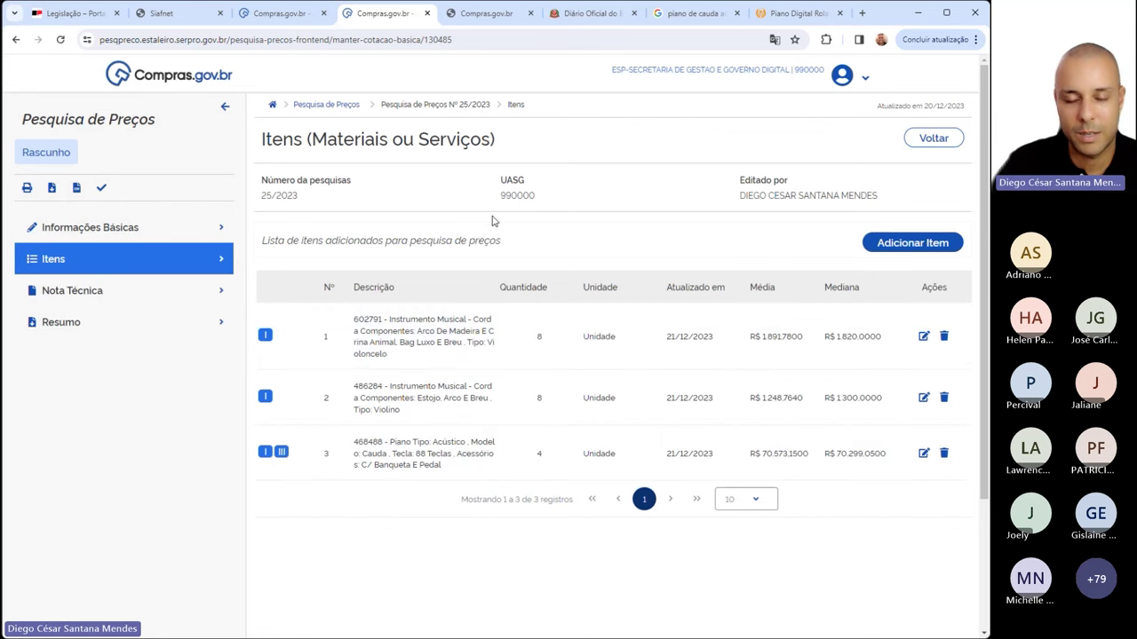
click(77, 296)
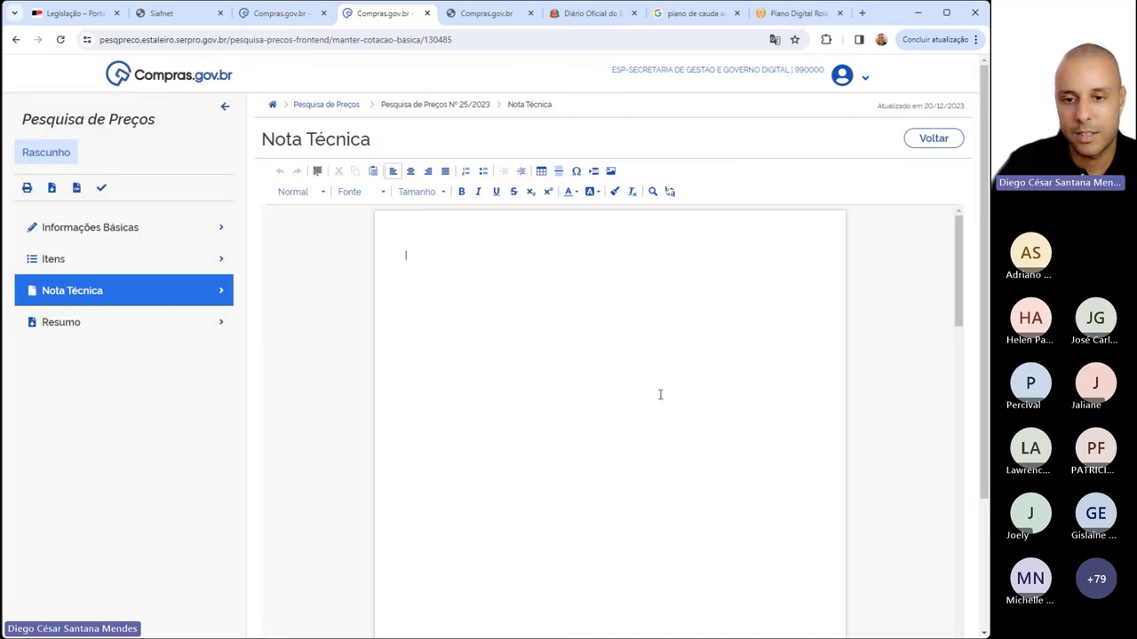
click(560, 271)
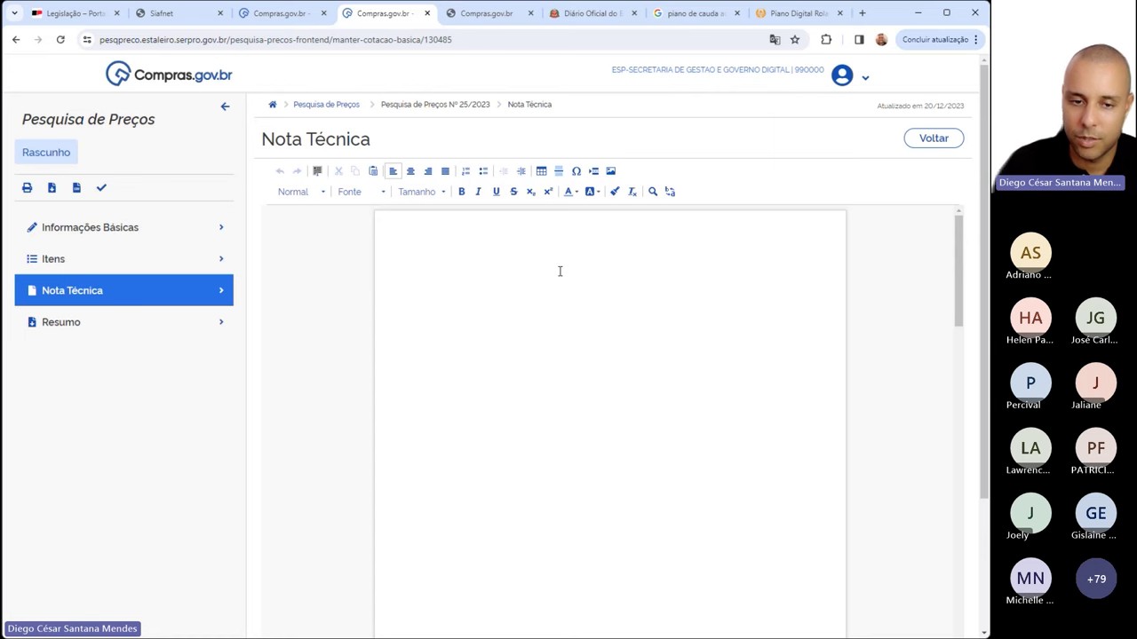
Open the Resumo report and examine its title, basic information, and item 1's price consolidation and adopted calculation method
click(52, 328)
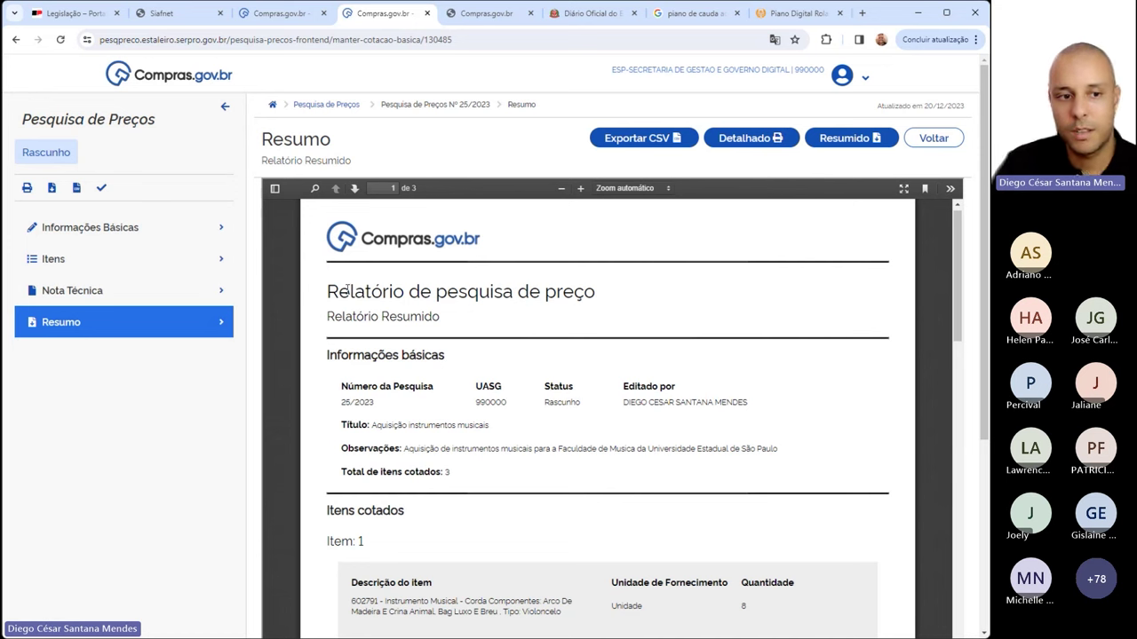
drag(327, 292, 621, 304)
click(646, 294)
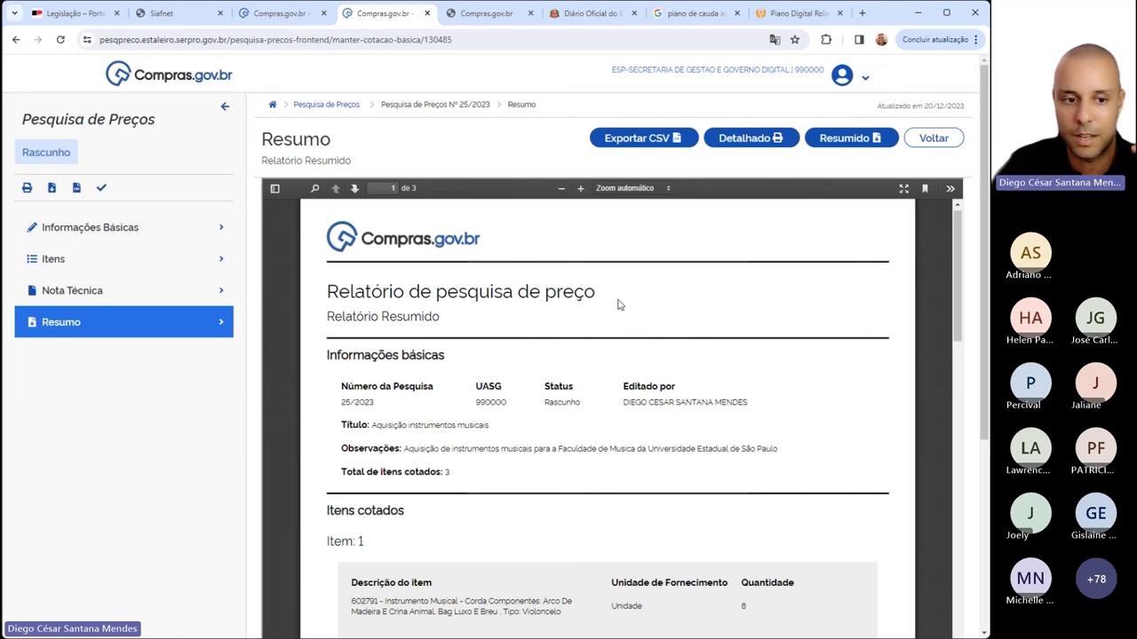
scroll(597, 304, down, 1)
scroll(597, 303, down, 2)
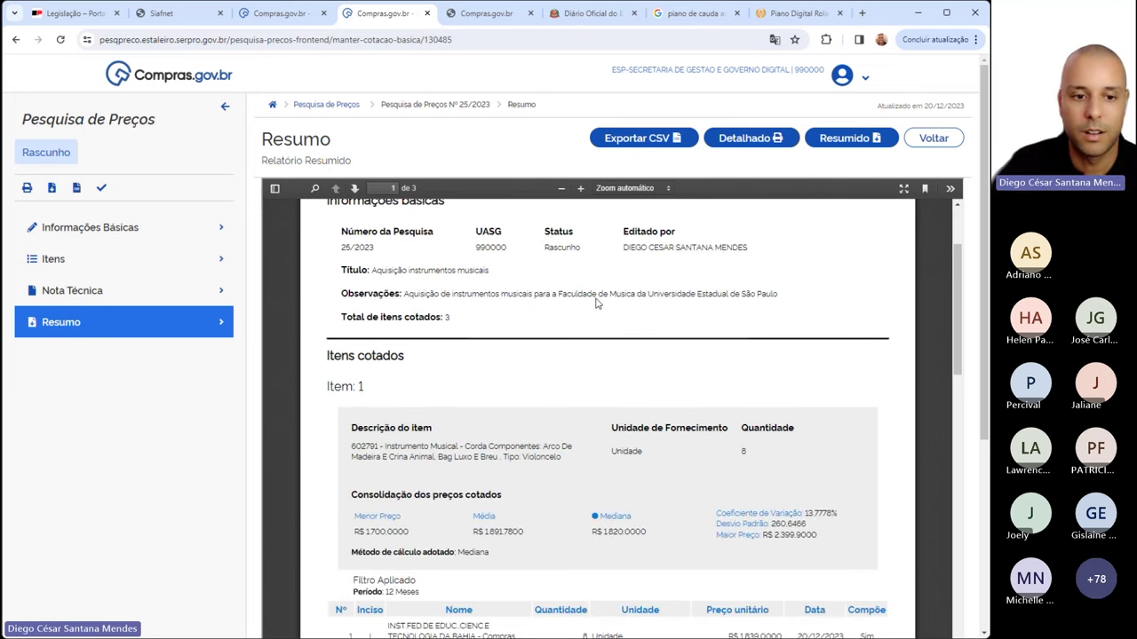
scroll(411, 307, down, 1)
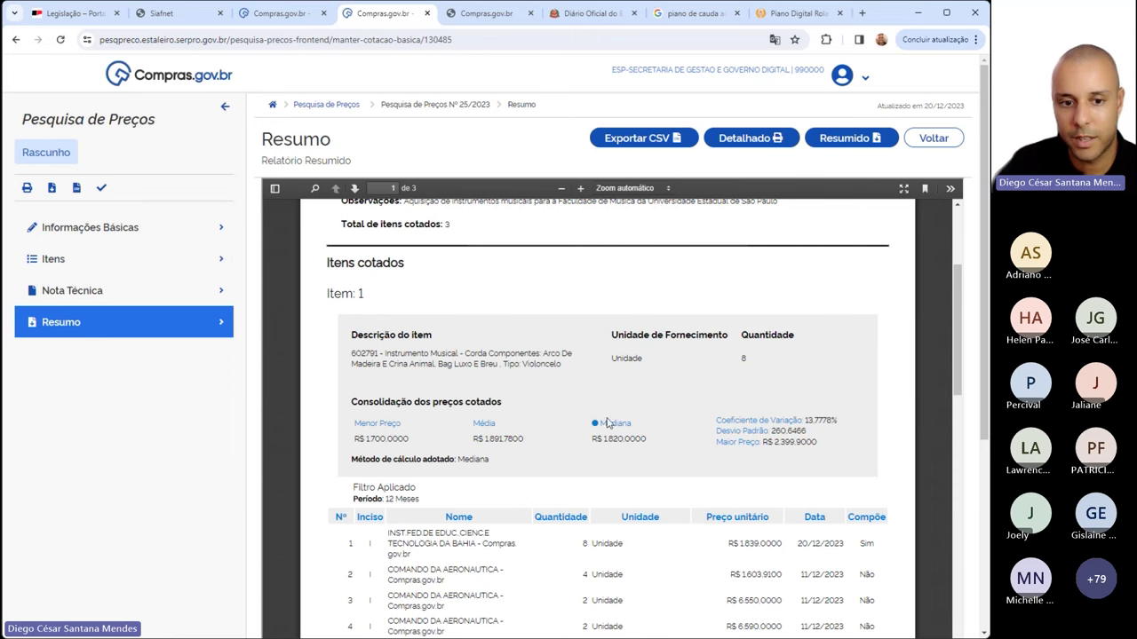
click(456, 459)
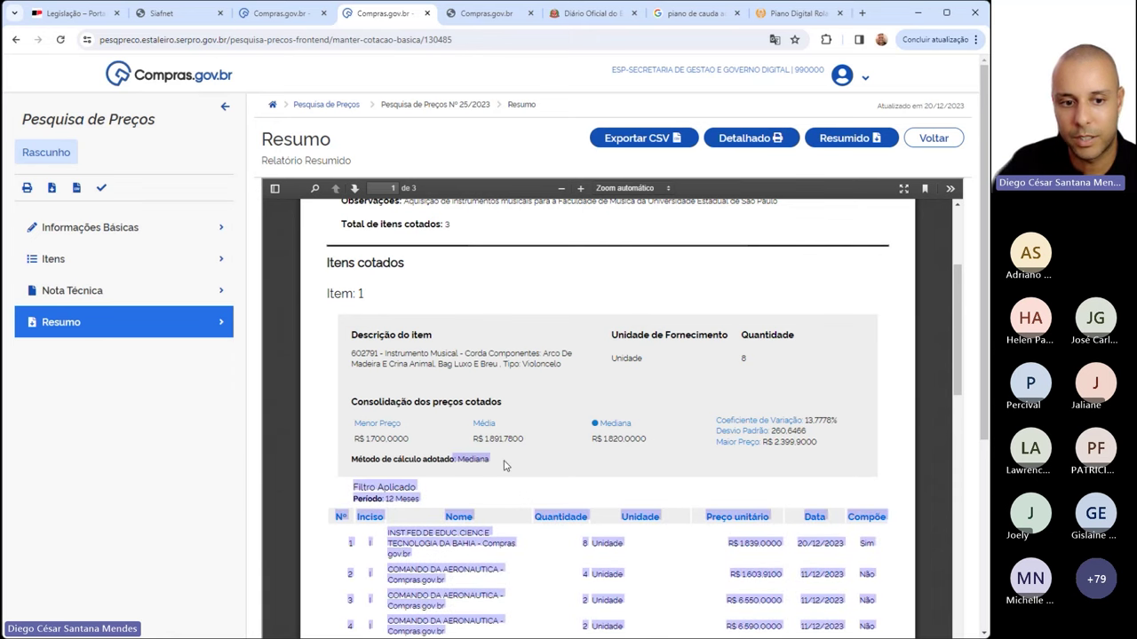
Examine the quotation tables of the quoted items through to the last page of the summary report
scroll(548, 391, down, 2)
scroll(548, 391, down, 2)
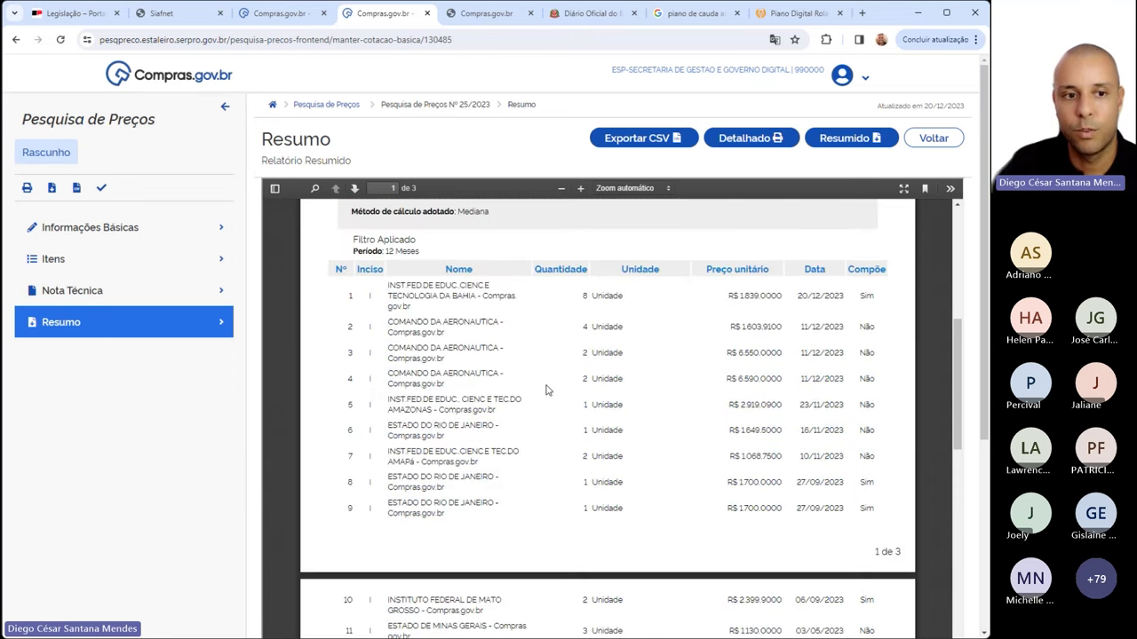
scroll(399, 284, down, 2)
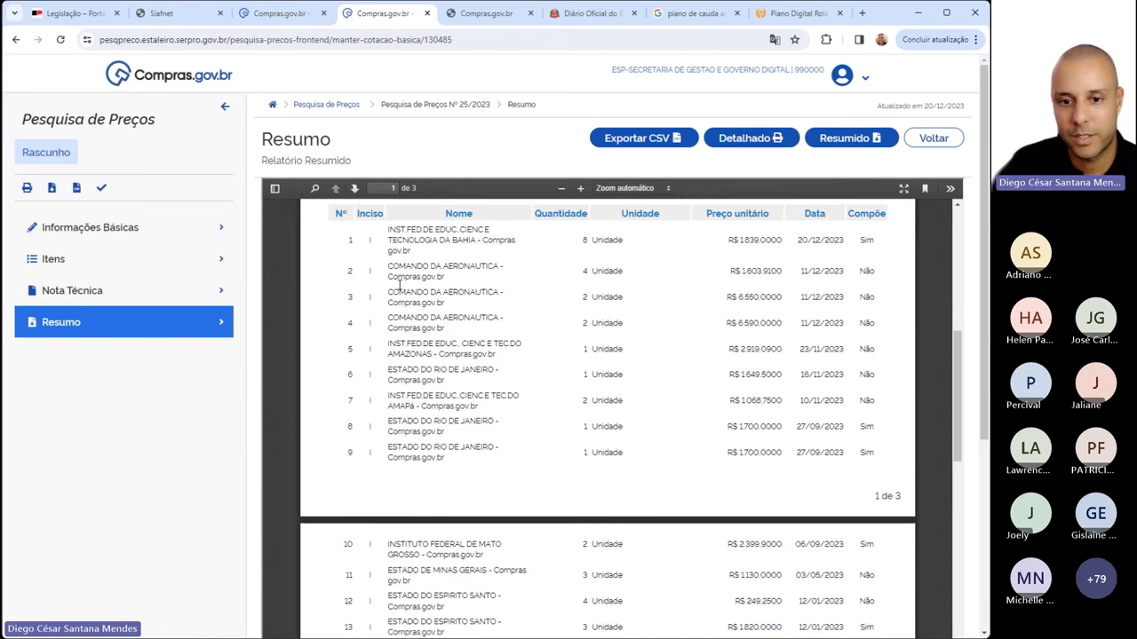
scroll(399, 313, down, 2)
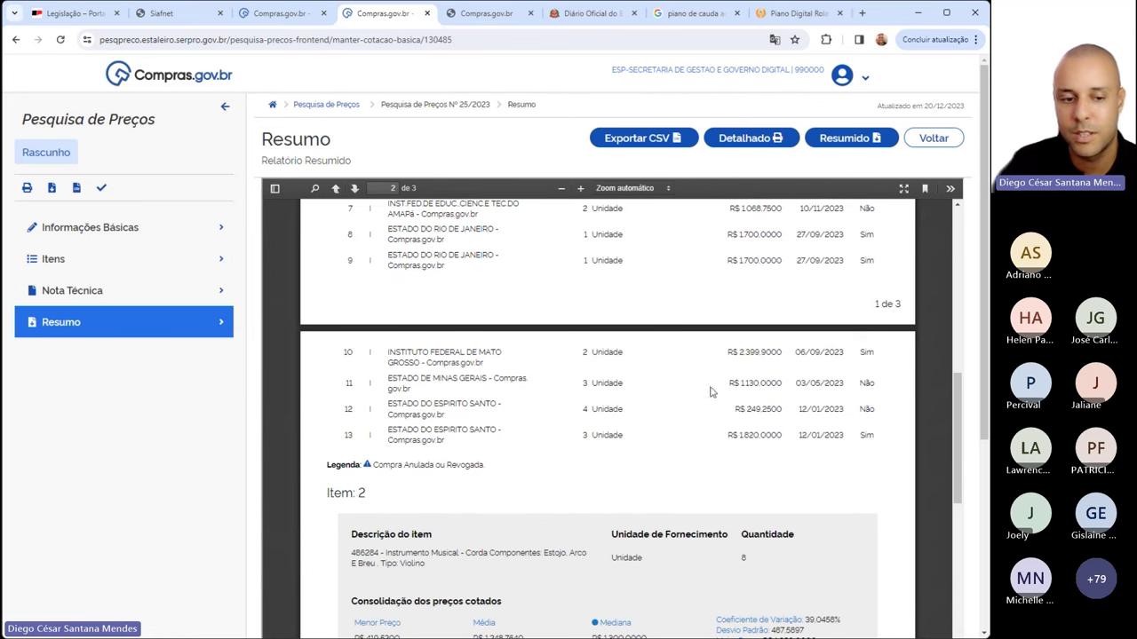
scroll(711, 409, down, 3)
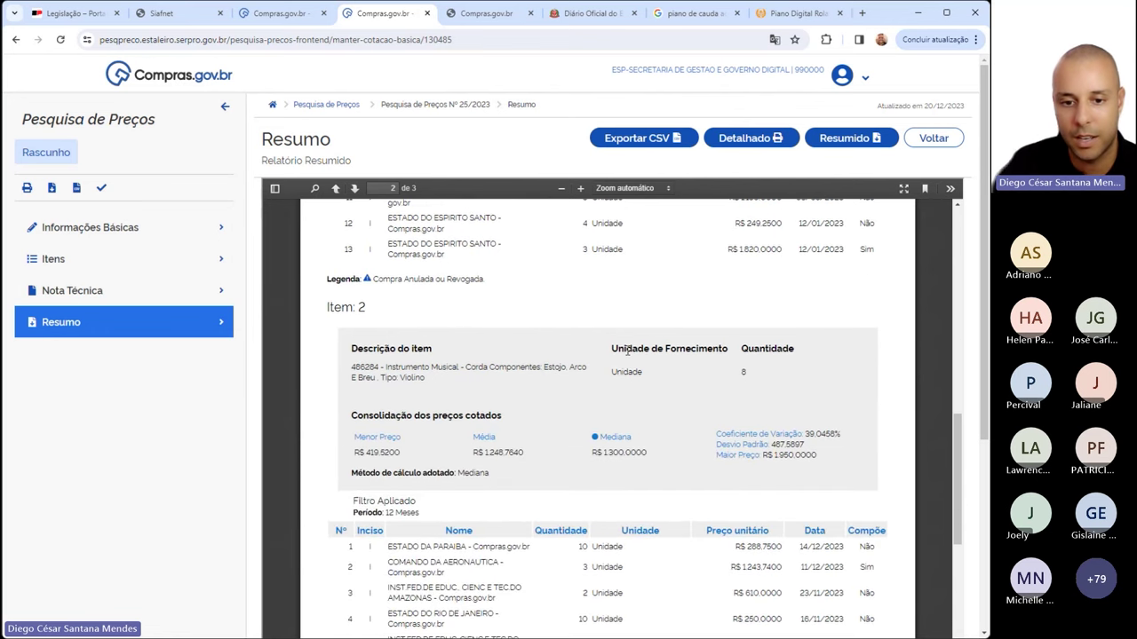
scroll(513, 359, down, 1)
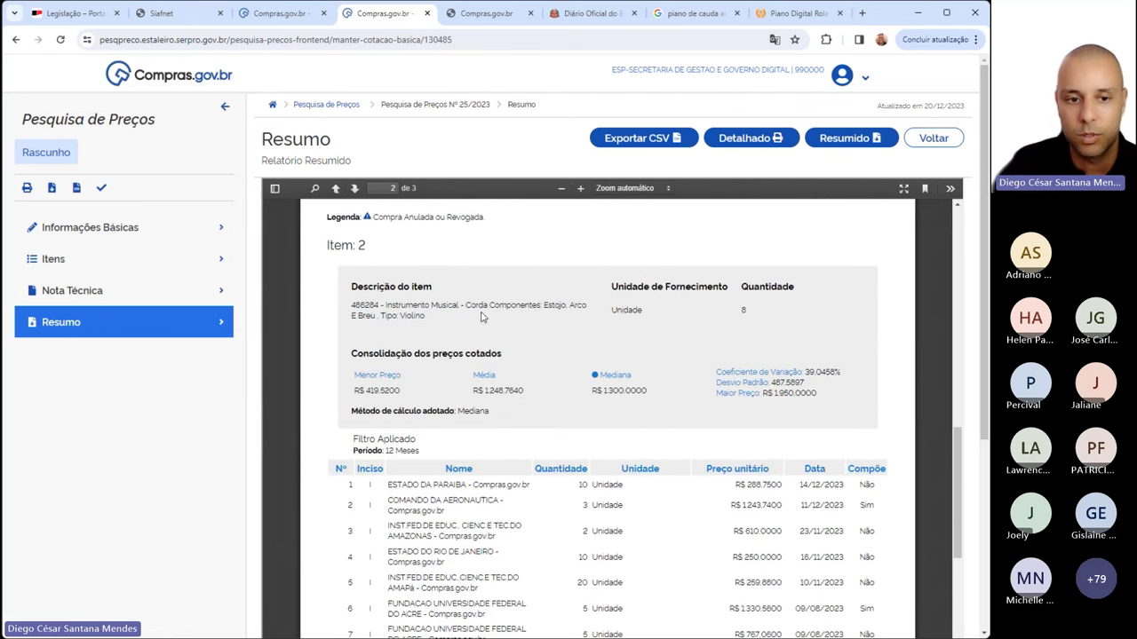
scroll(590, 331, down, 10)
scroll(595, 339, down, 5)
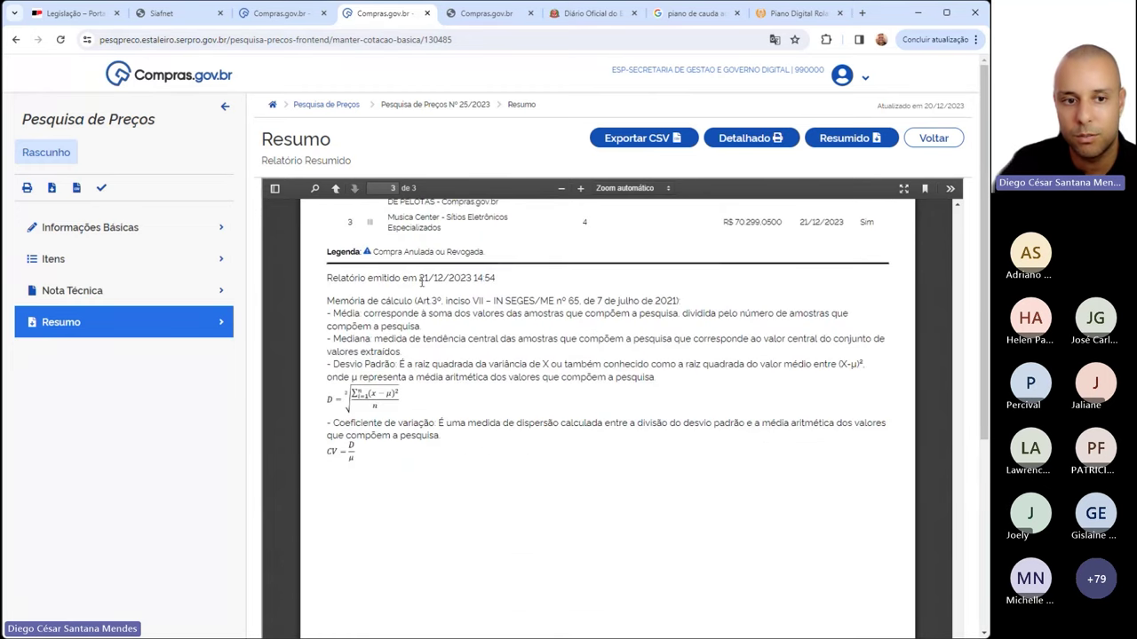
Check the summary report's issue date and the Memória de cálculo definitions and formulas at its end
drag(433, 286, 522, 281)
click(518, 284)
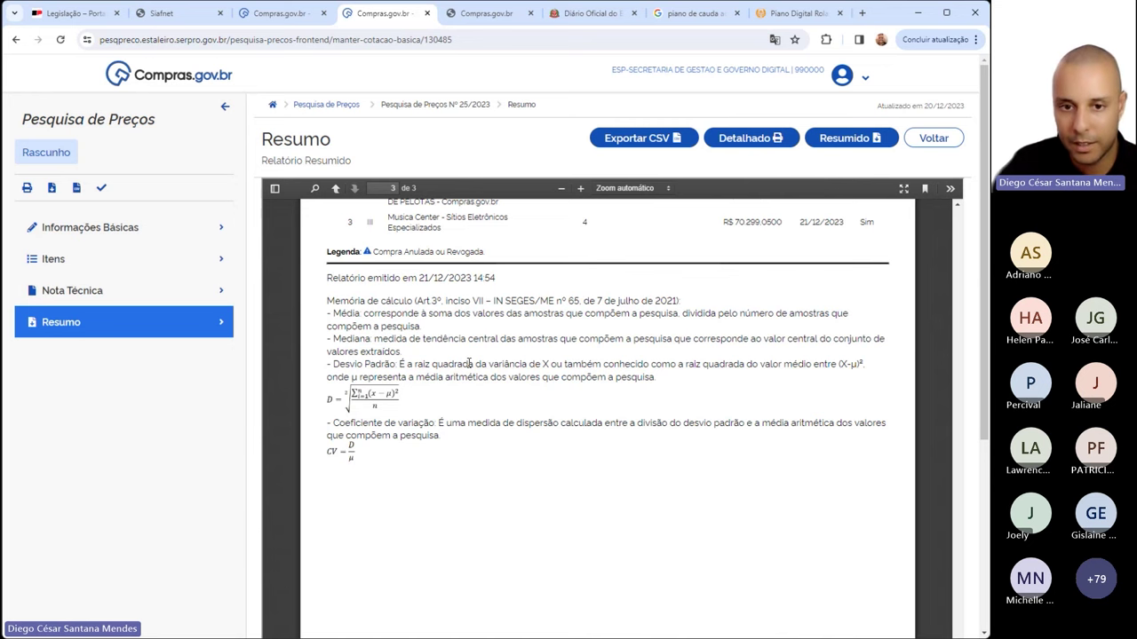
scroll(400, 390, down, 2)
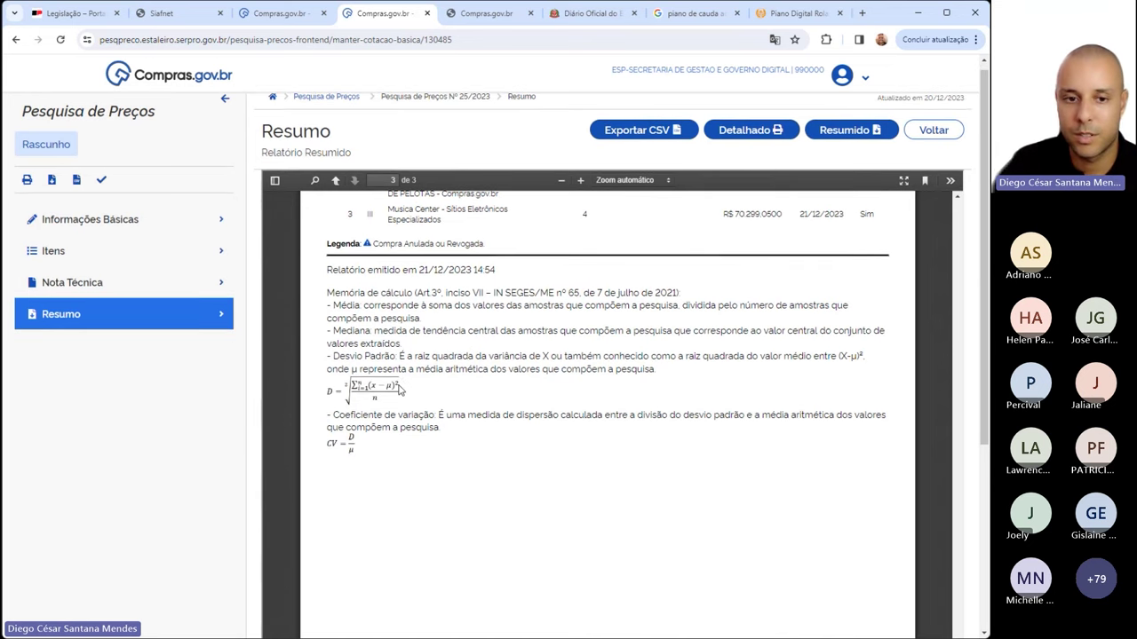
scroll(397, 397, up, 4)
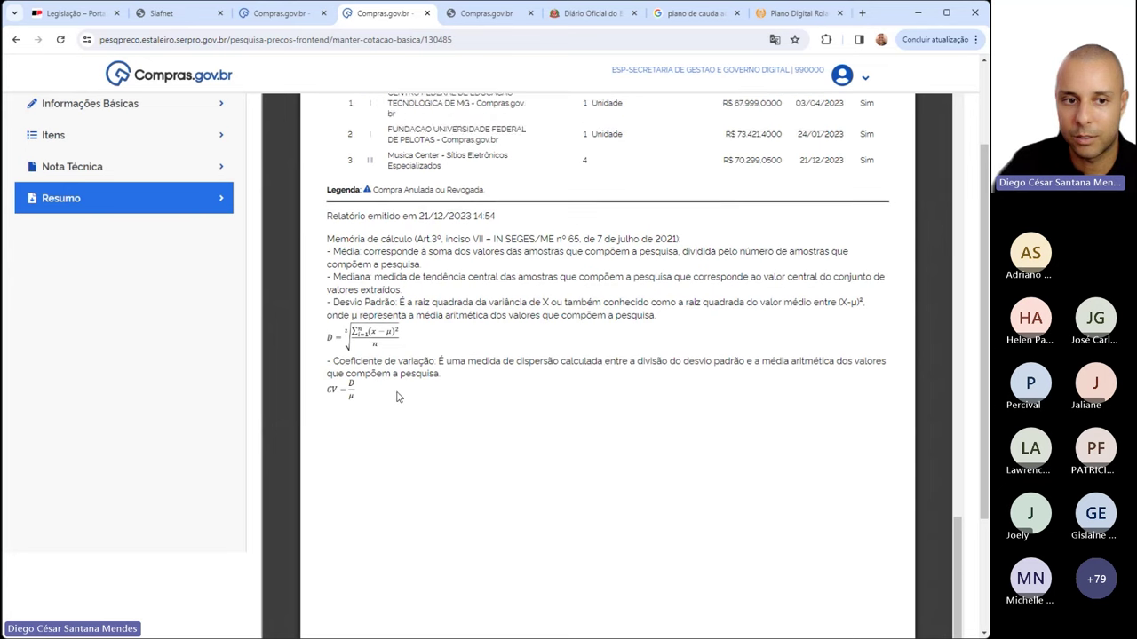
Go back to item 1's quotation table in the summary report and examine the first quotation's row and source name
scroll(276, 374, up, 5)
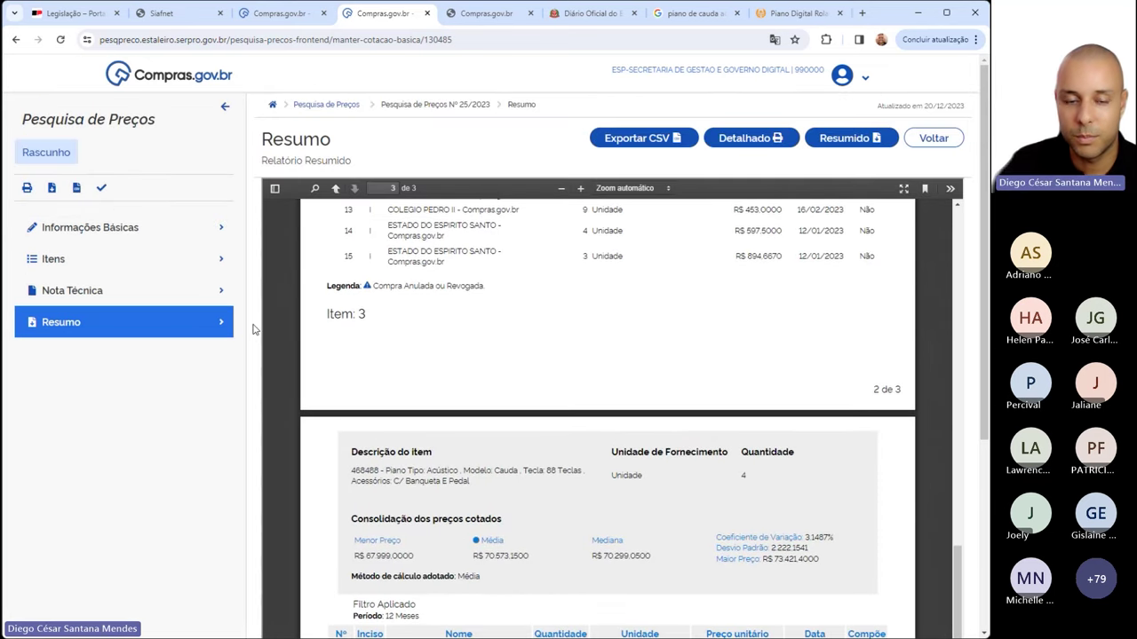
scroll(272, 338, up, 8)
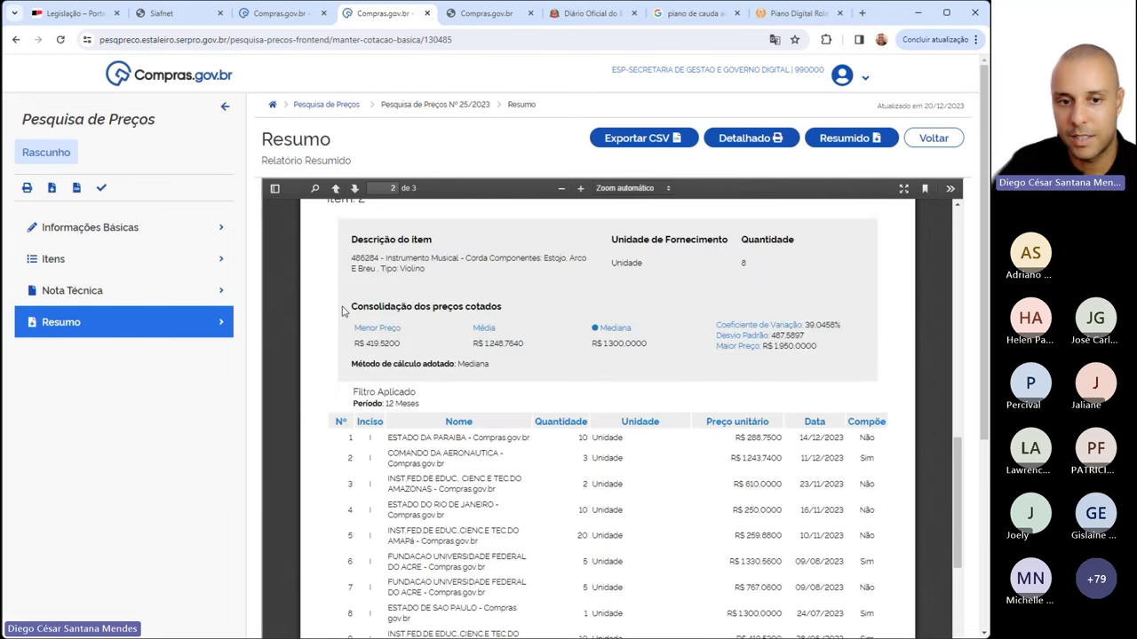
scroll(345, 311, up, 4)
scroll(345, 310, up, 5)
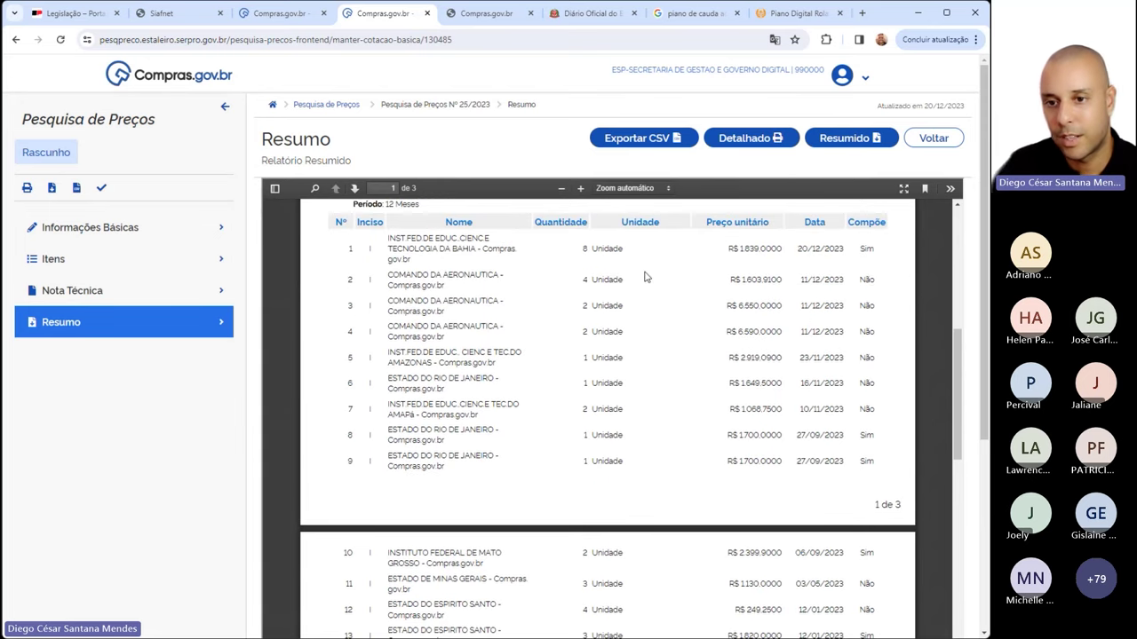
drag(347, 253, 892, 250)
click(892, 250)
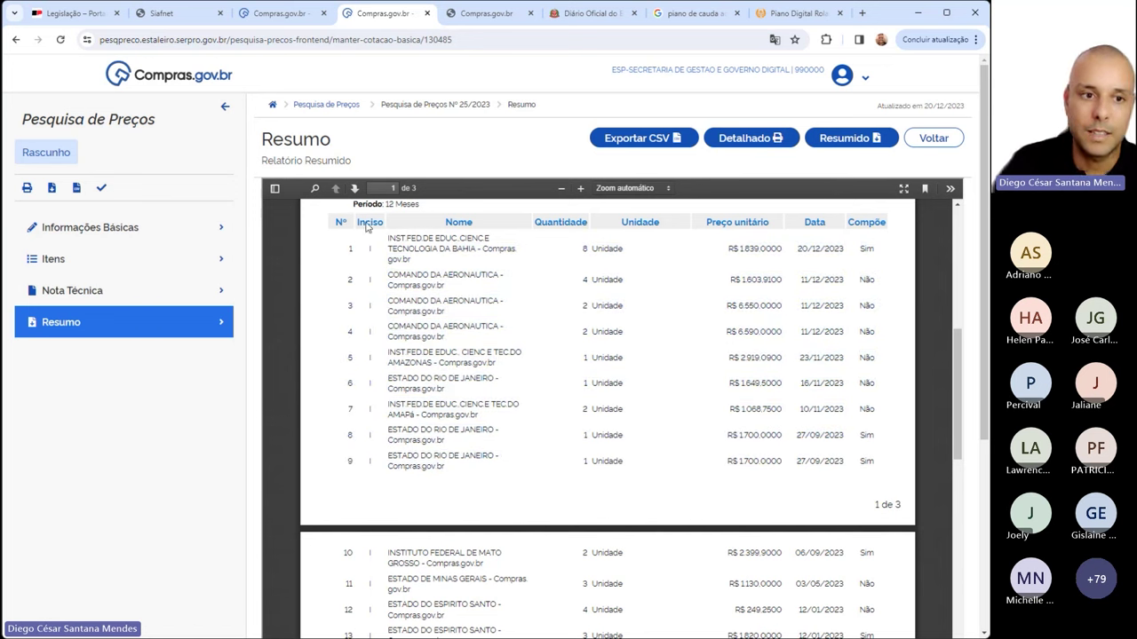
drag(392, 240, 396, 258)
click(393, 261)
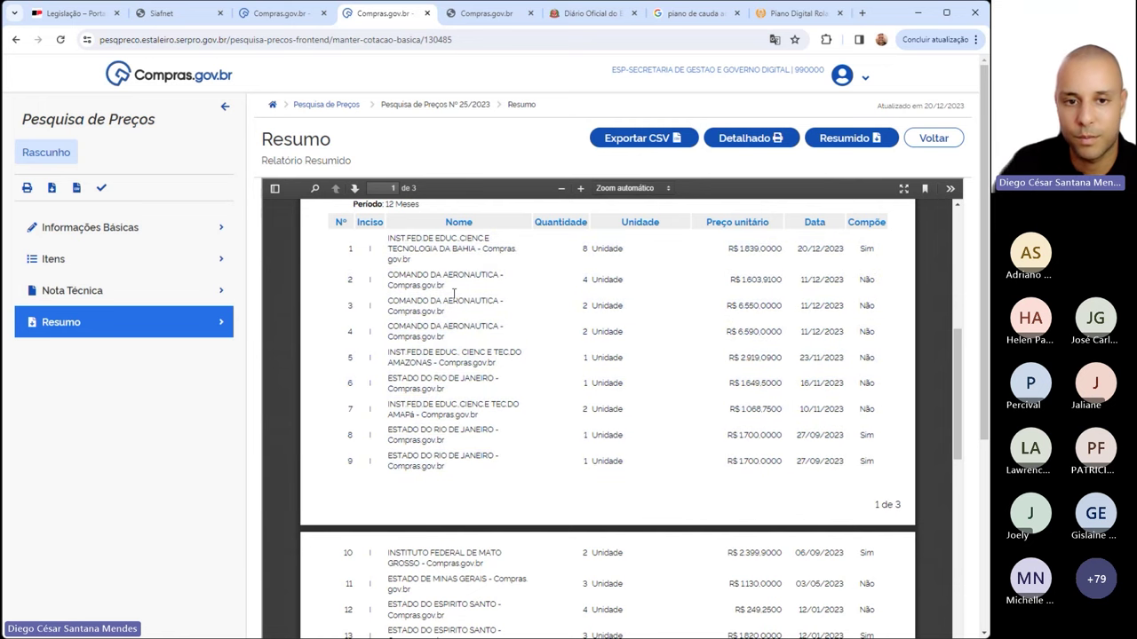
Open the detailed version of the report and examine the purchase details listed for item 1's quotations
click(774, 140)
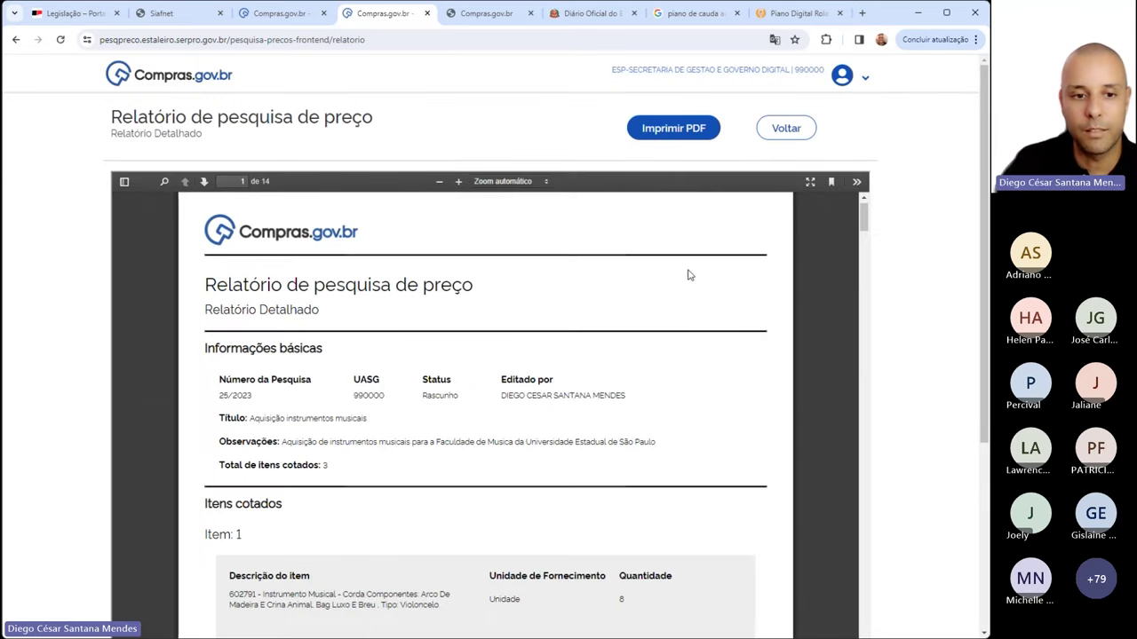
scroll(689, 279, down, 4)
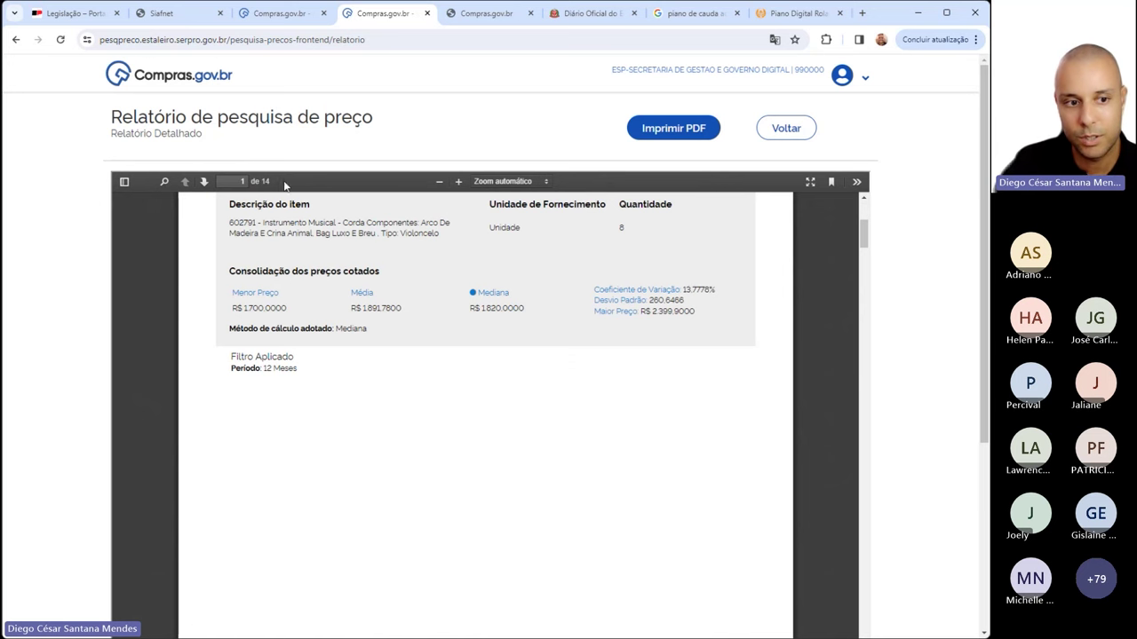
scroll(554, 345, down, 6)
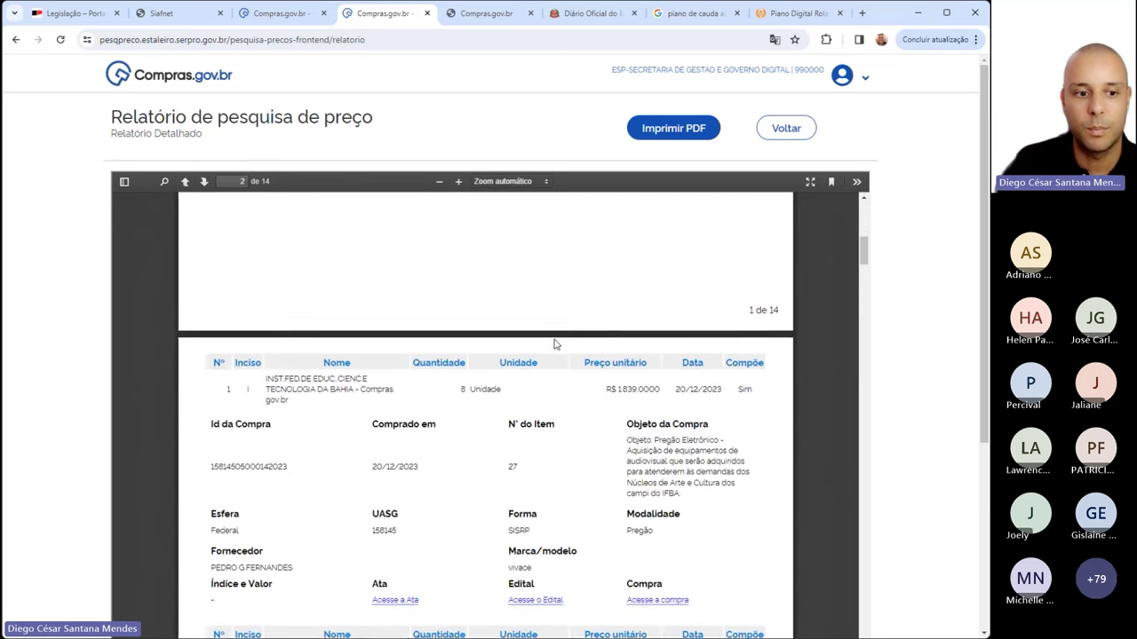
key(ctrl+a)
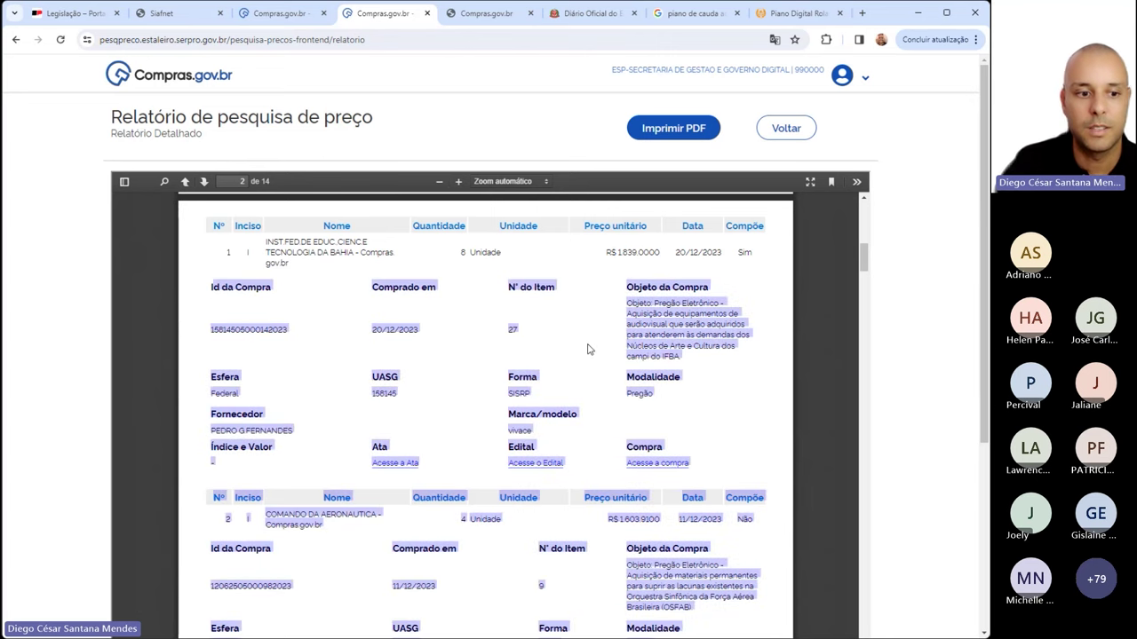
scroll(331, 424, down, 3)
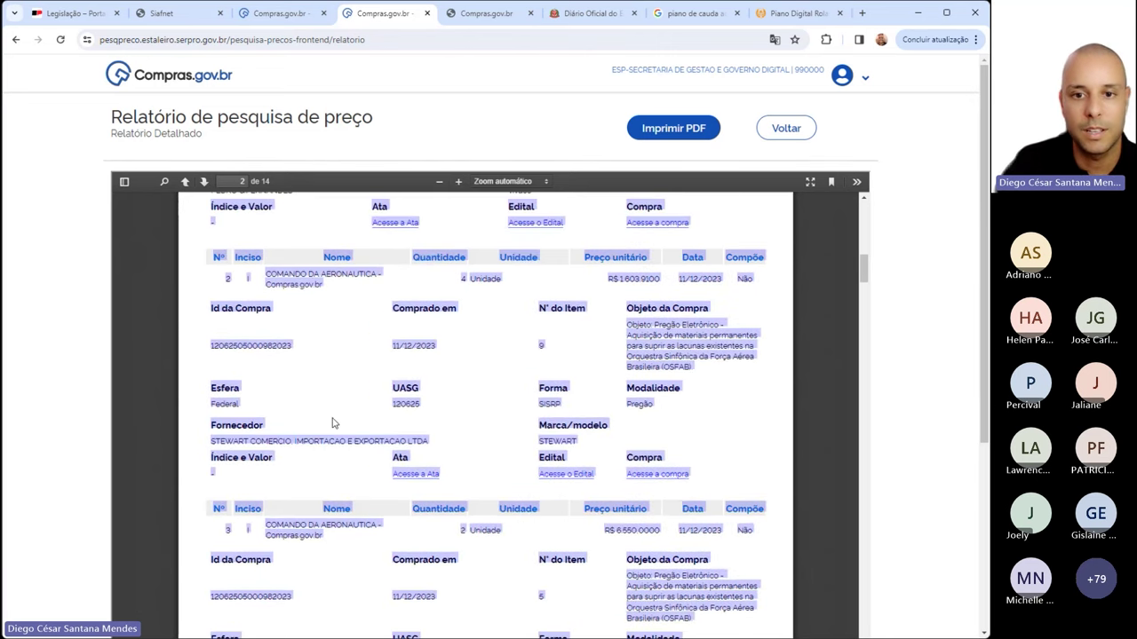
Go to the detailed report's last page and examine the Musica Center quotation's price, date, model and additional information
key(End)
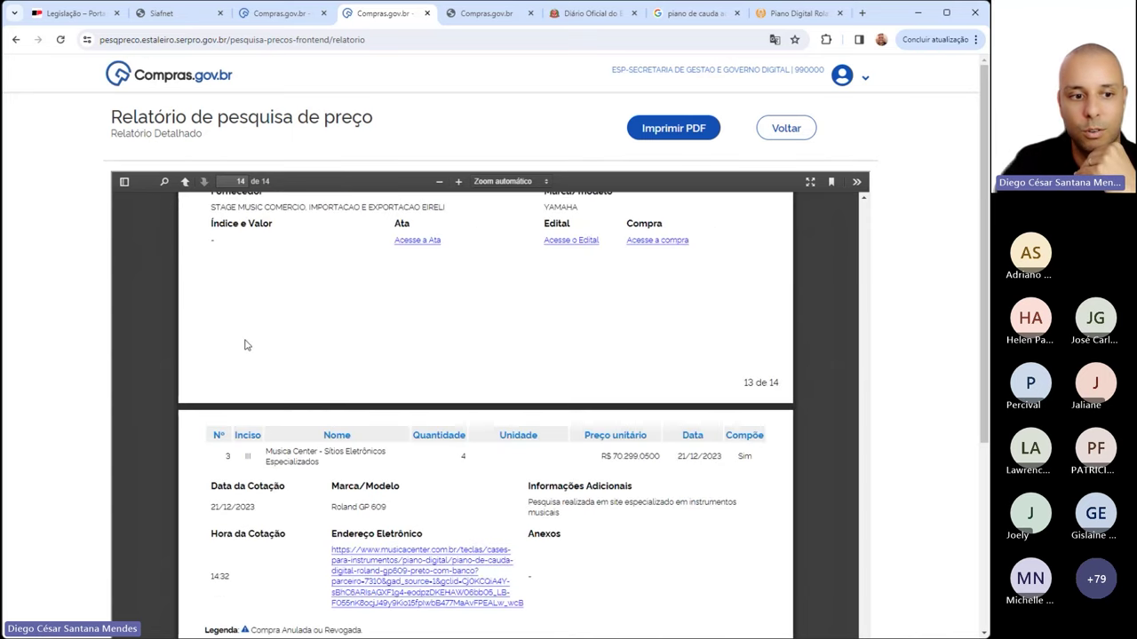
scroll(244, 344, down, 1)
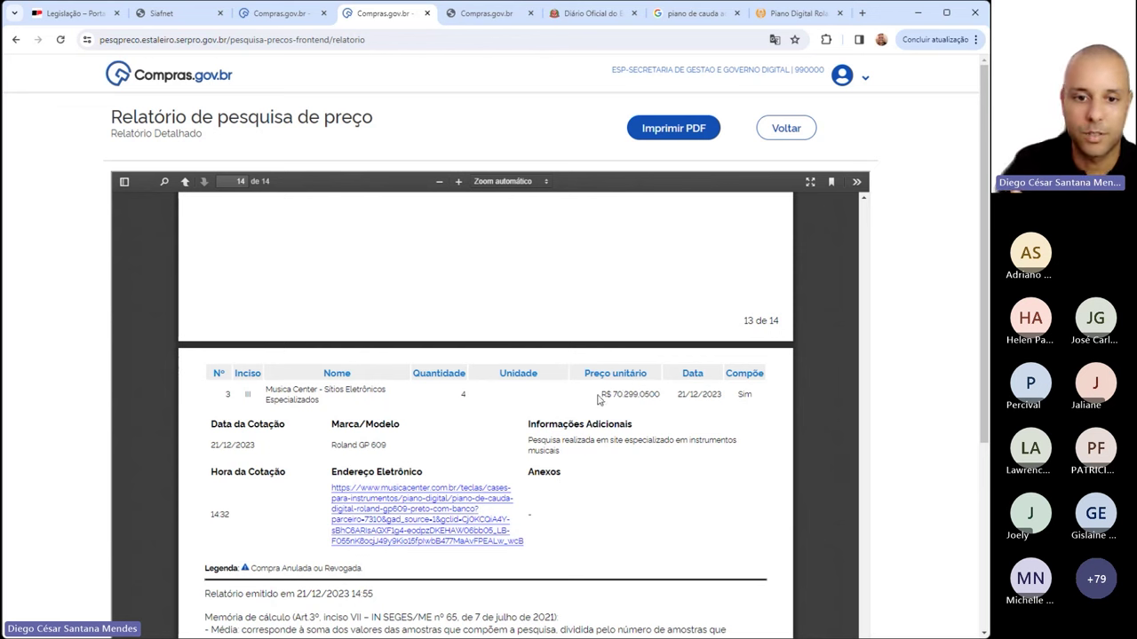
drag(604, 396, 692, 396)
click(327, 444)
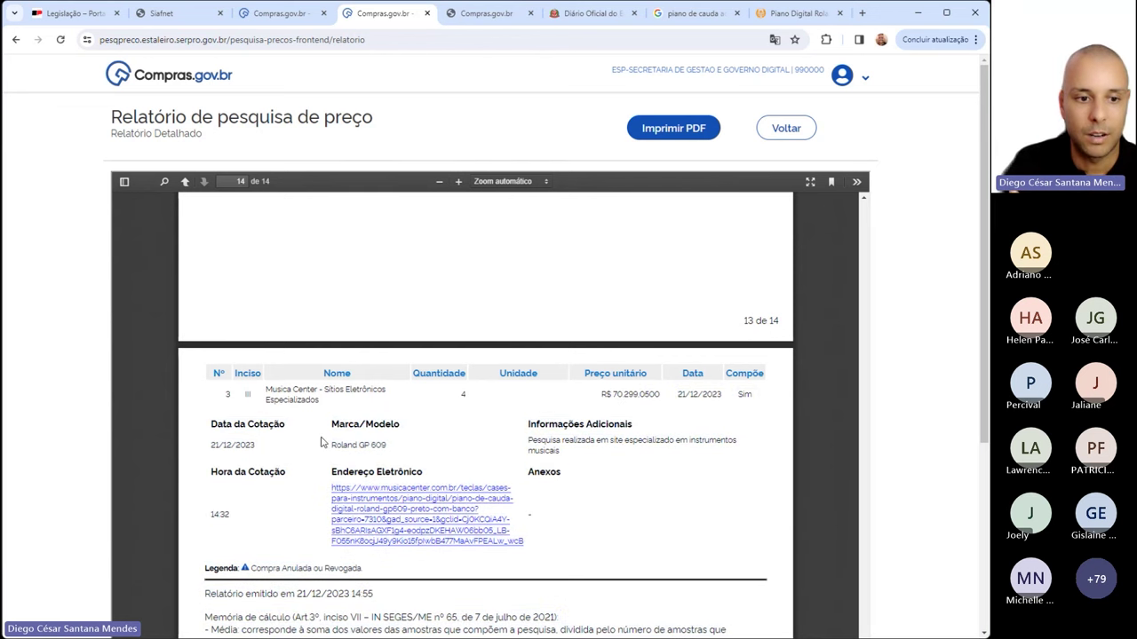
drag(523, 444, 562, 453)
click(530, 441)
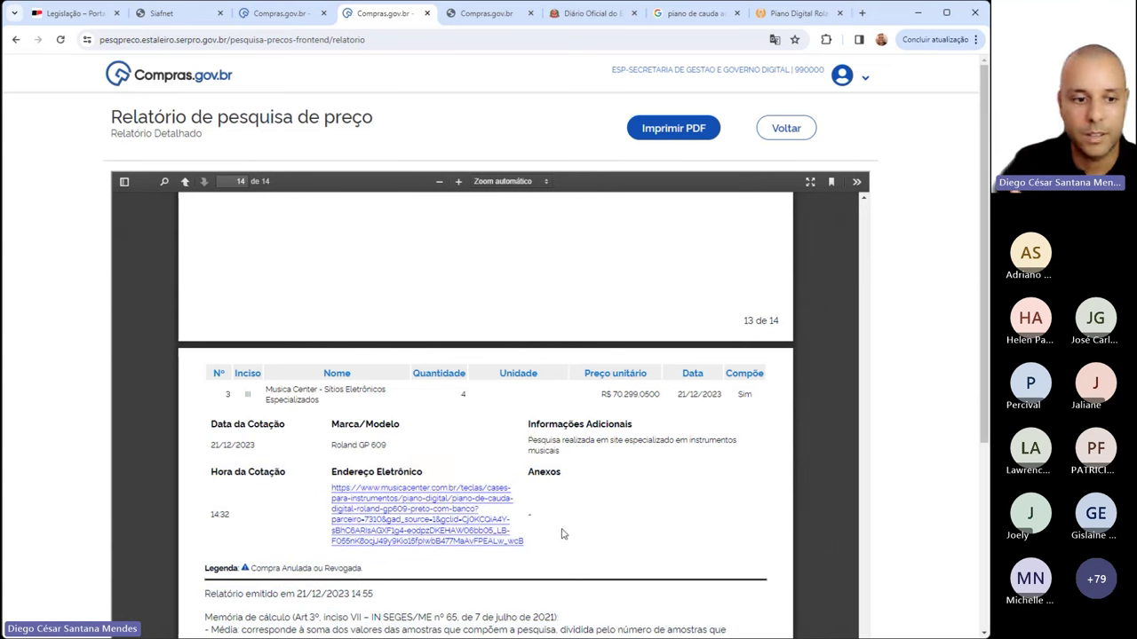
Check the calculation notes at the end of the detailed report and look back through its pages to item 2
scroll(561, 533, down, 1)
scroll(573, 526, down, 3)
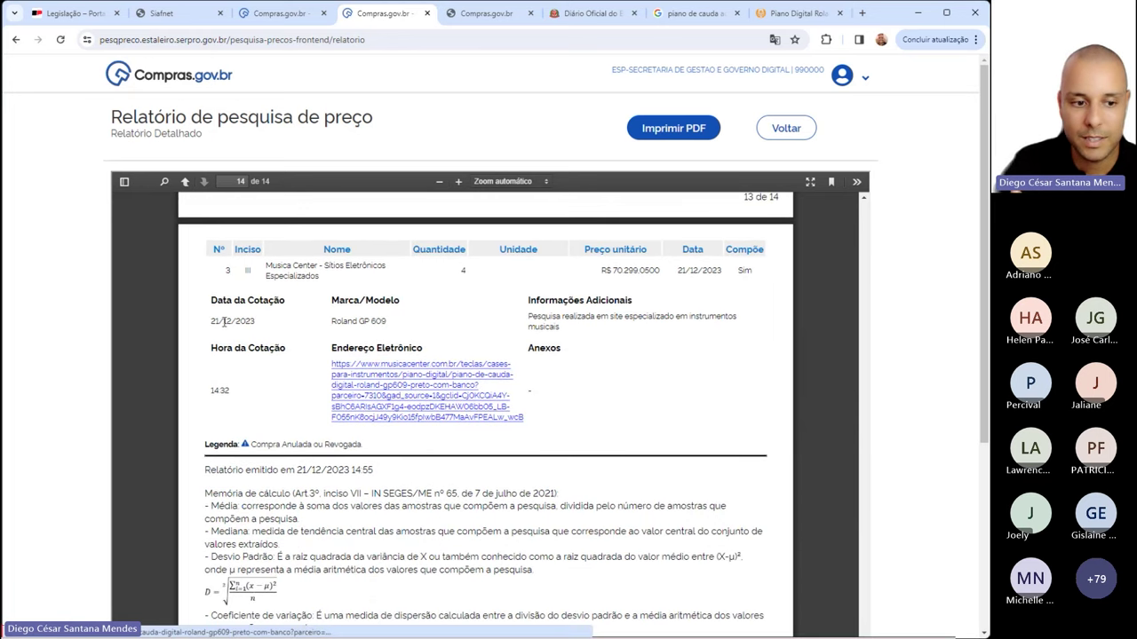
scroll(243, 400, down, 10)
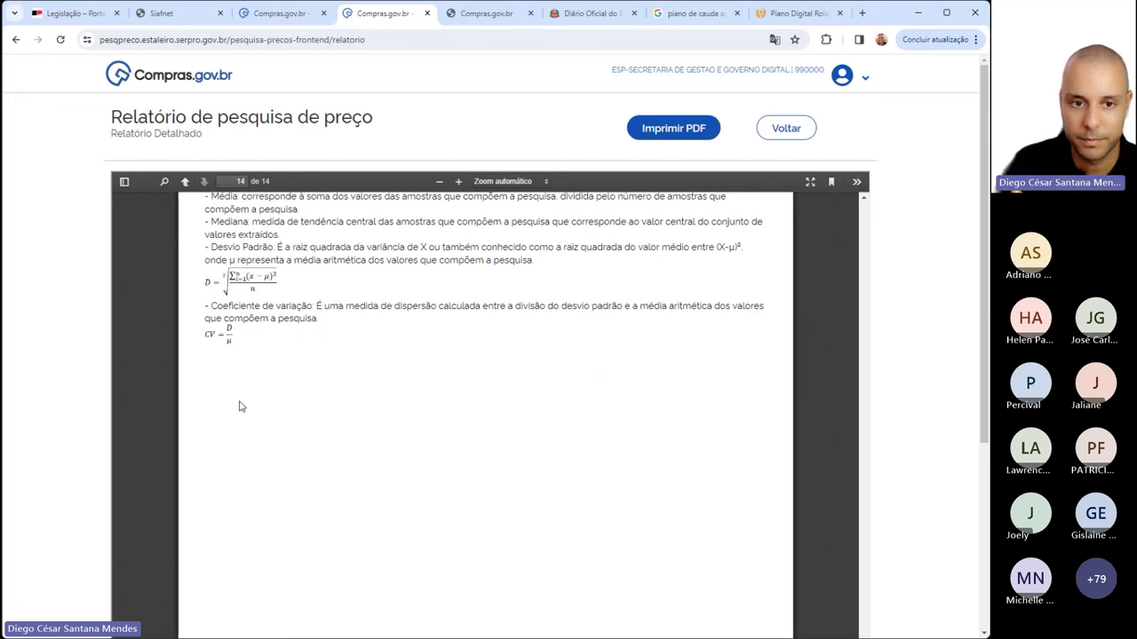
scroll(239, 406, up, 15)
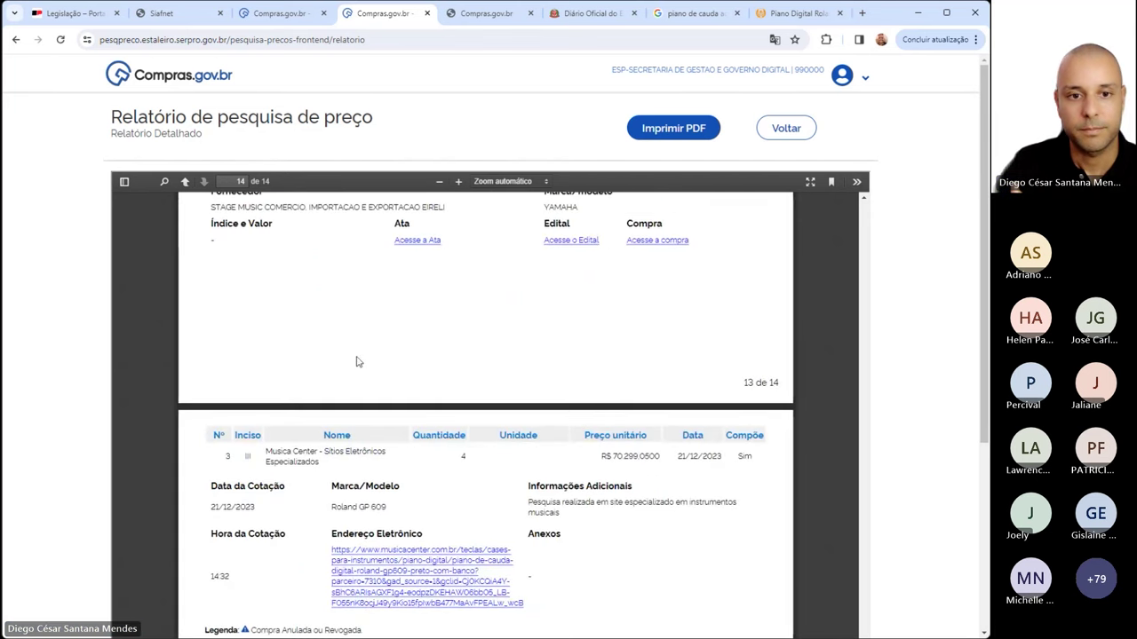
scroll(358, 361, up, 20)
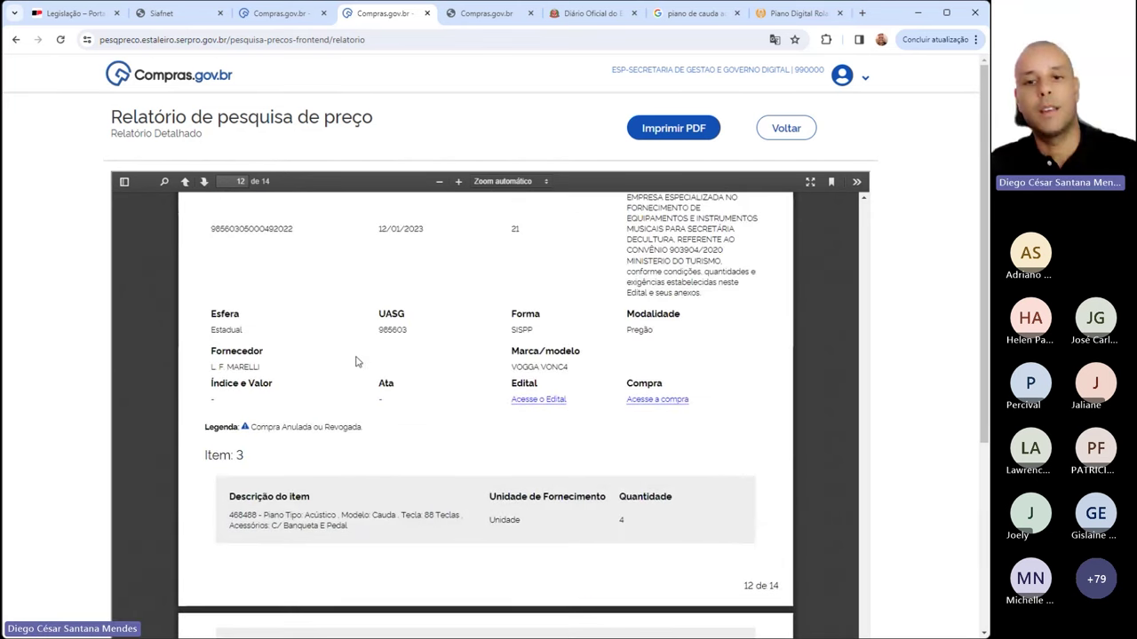
scroll(355, 361, up, 20)
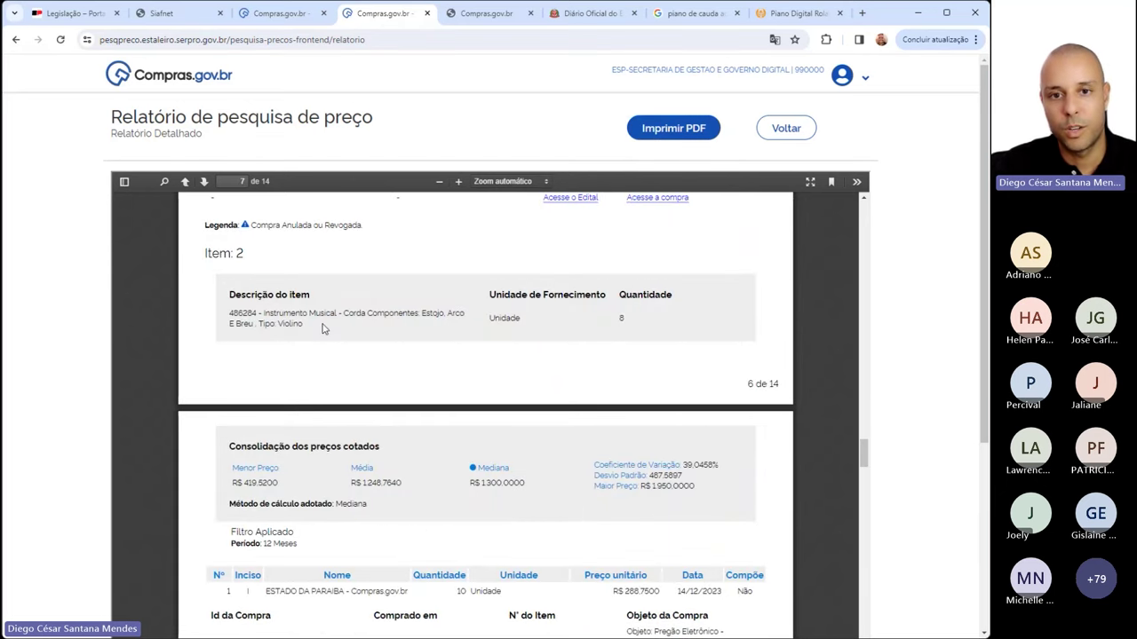
Leave the detailed report and price research 25/2023, returning to the list of own price researches
click(802, 135)
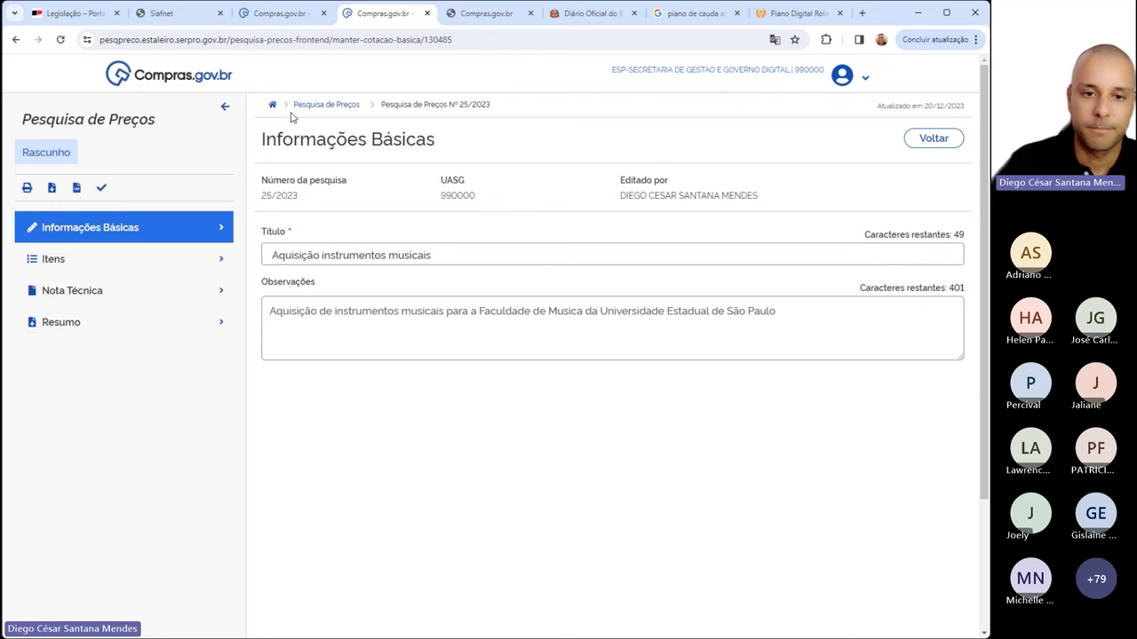
click(940, 145)
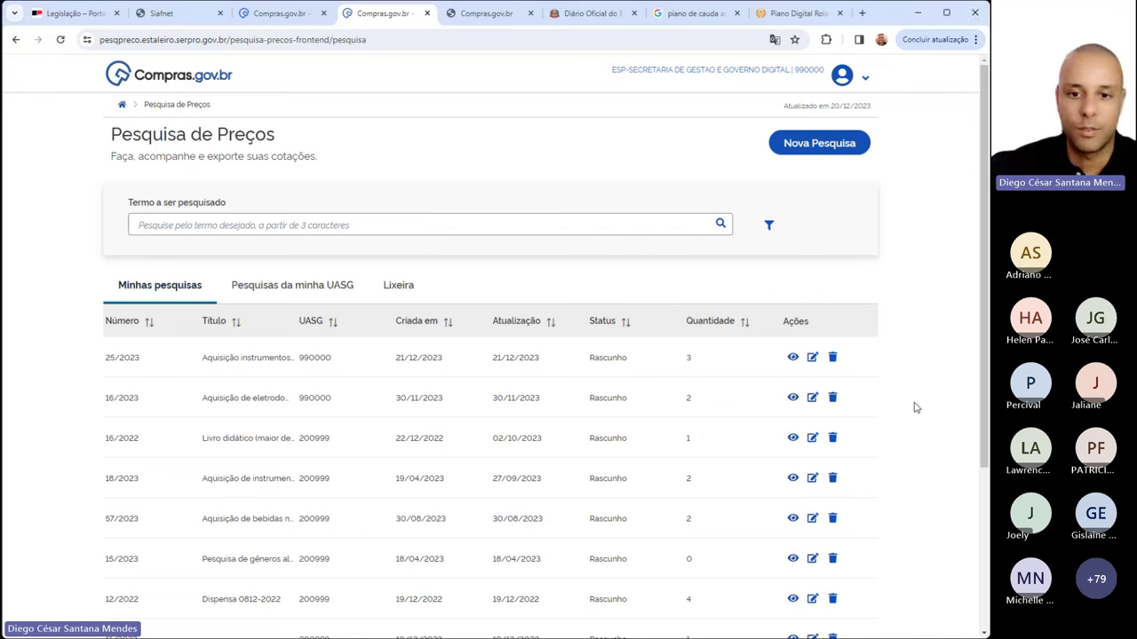
Create a new price research titled "Pesquisa de preços de serviços de jardinagem", leaving its observations empty
click(817, 143)
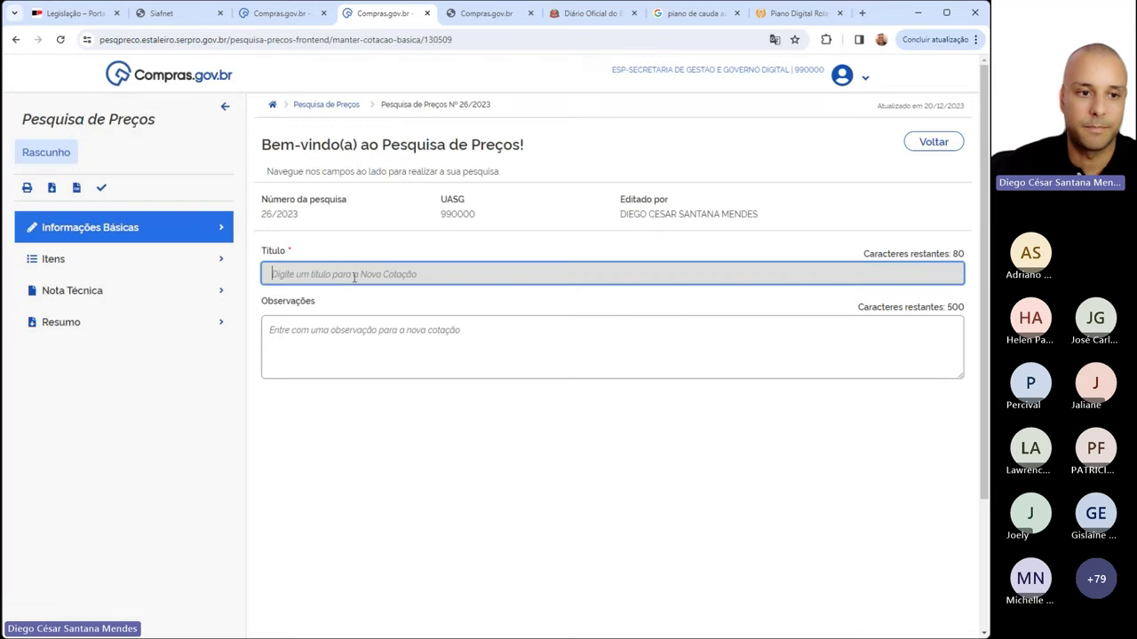
text(Pesqu)
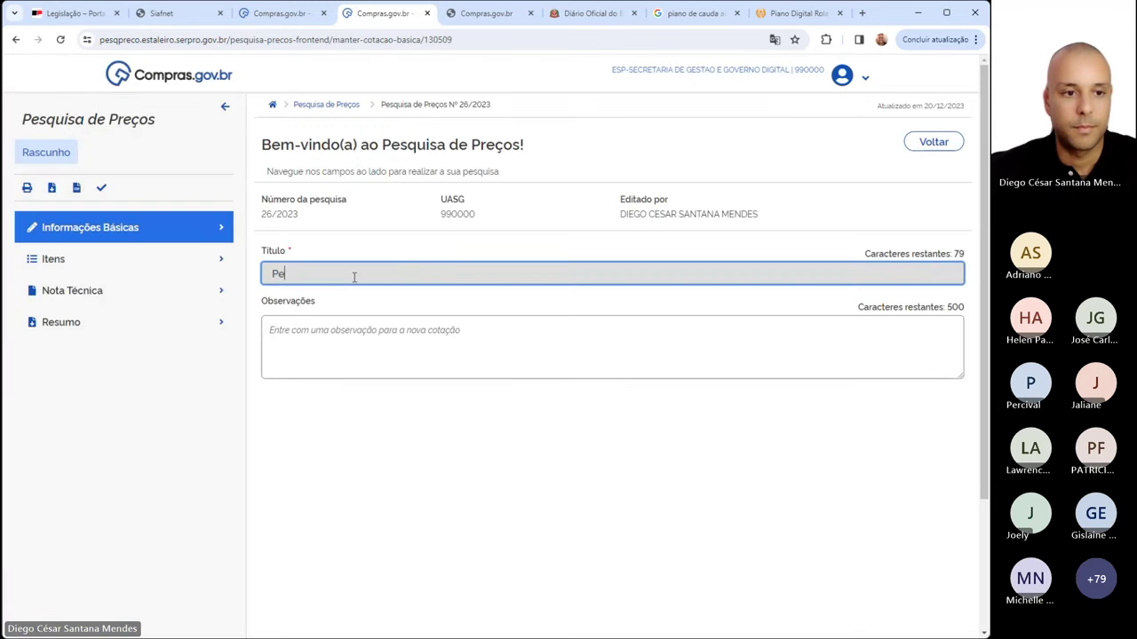
key(BackSpace)
key(BackSpace)
text(quisa de )
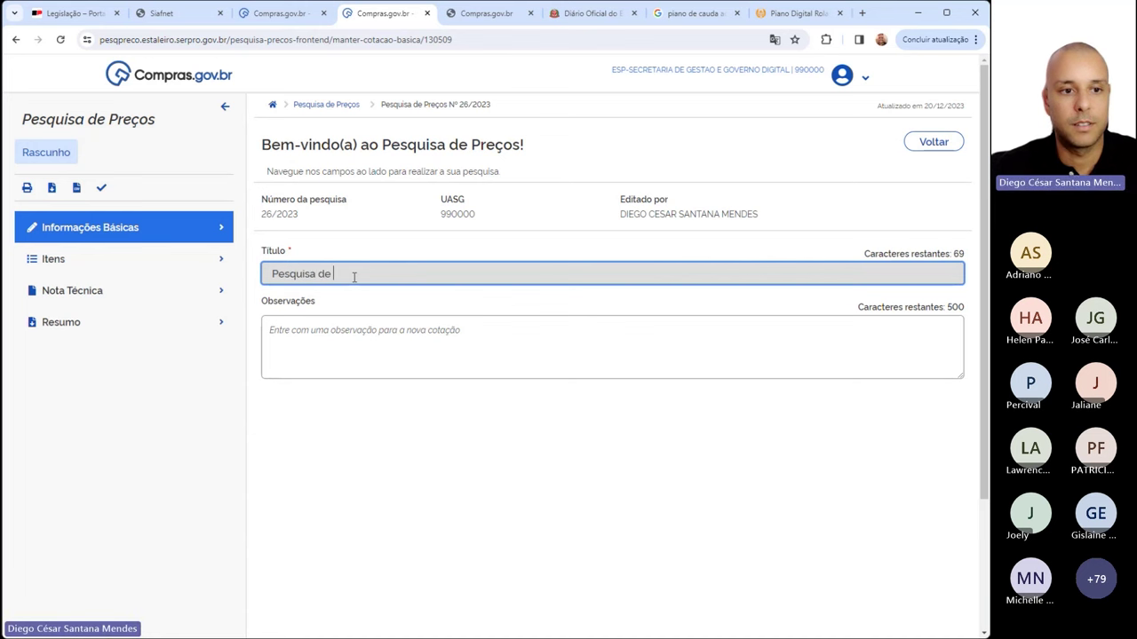
text(preços de serviços de)
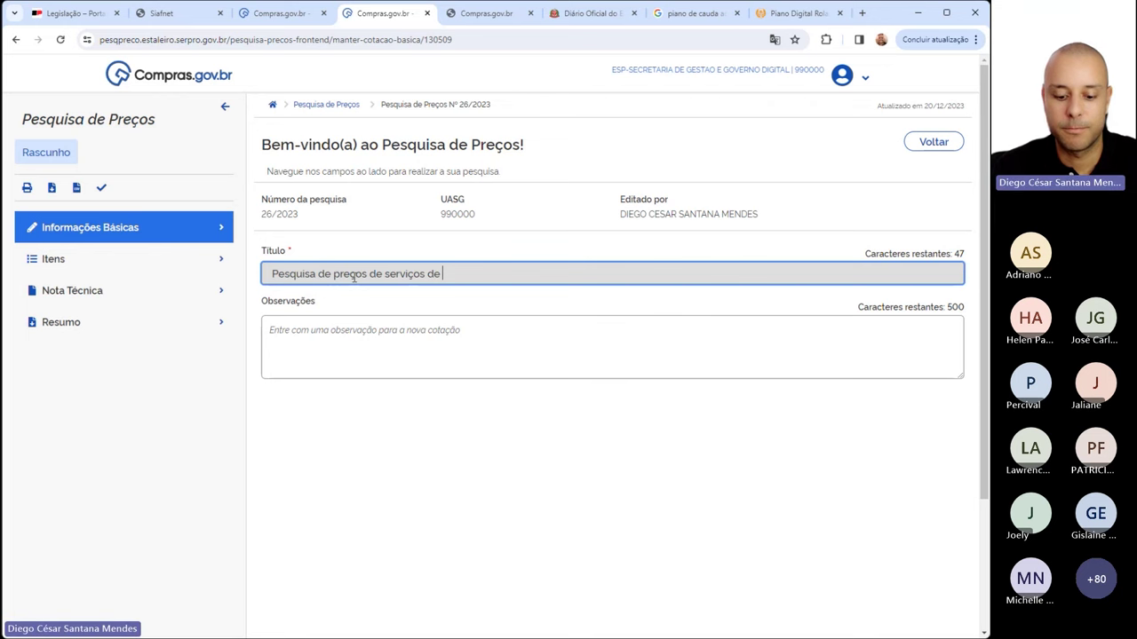
text(jardi)
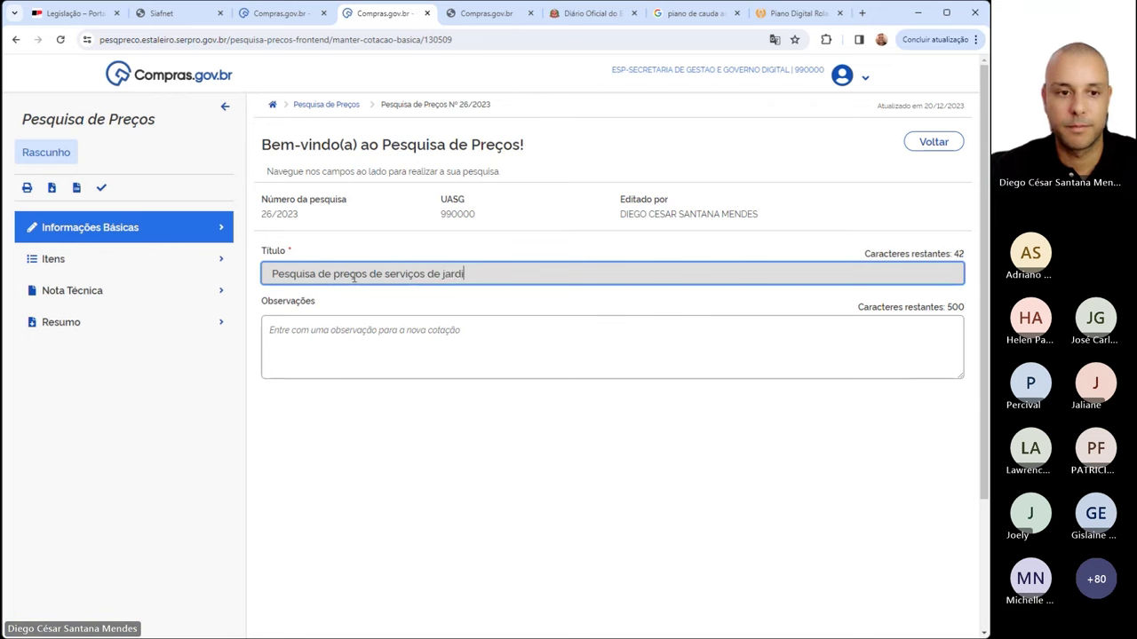
text(nagem)
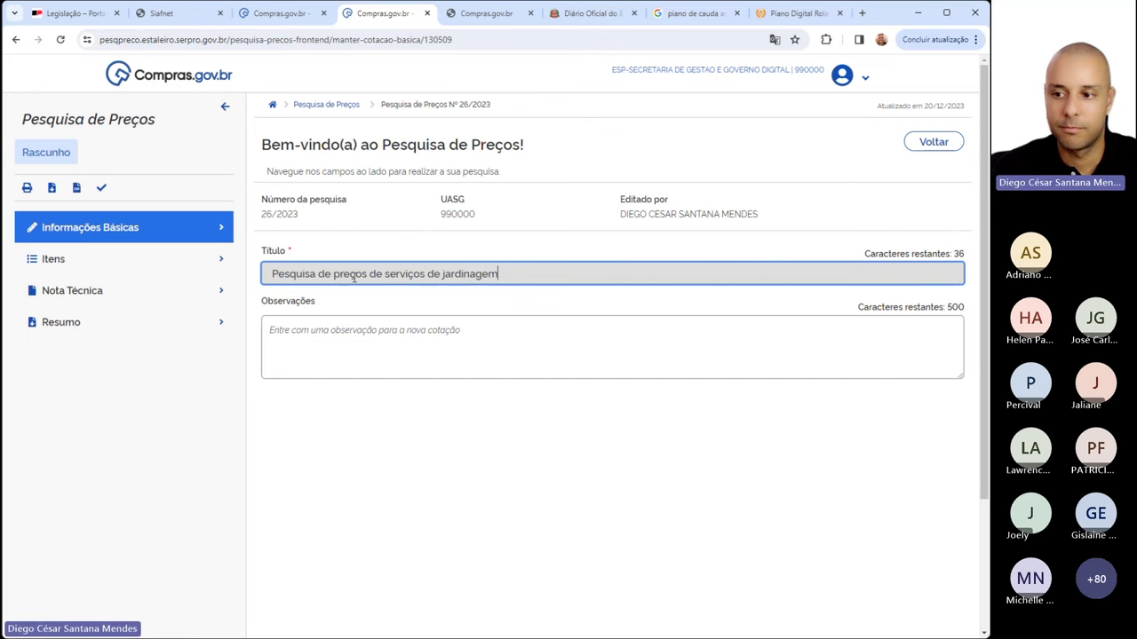
click(297, 325)
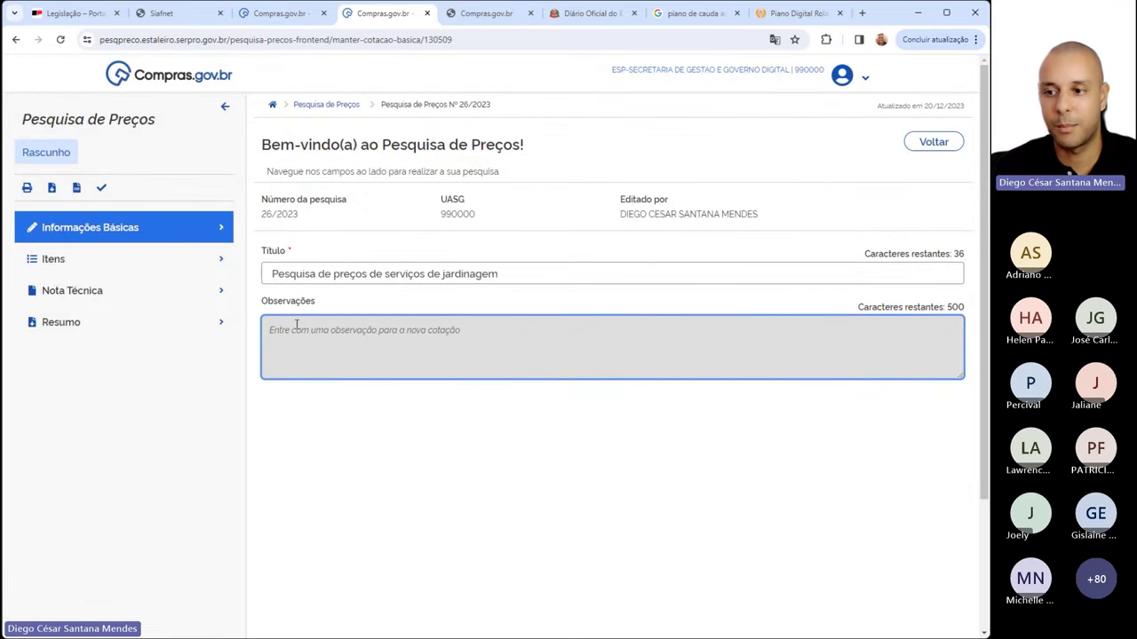
Replace "jardinagem" with "marcenaria" in the research title and return to the list of price researches
click(445, 276)
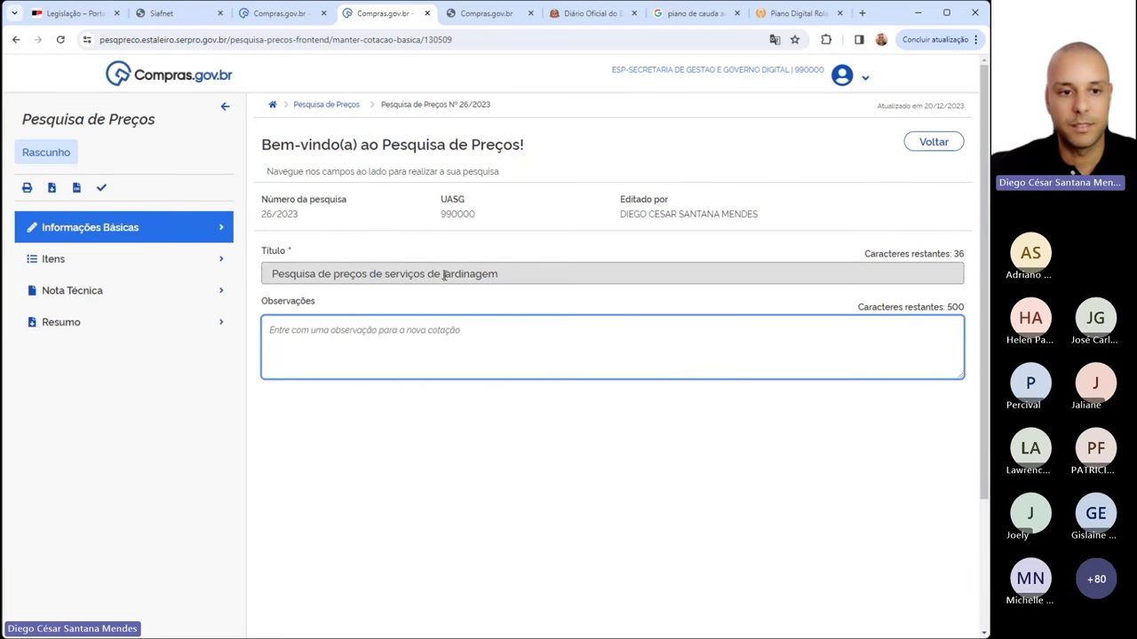
drag(444, 276, 590, 275)
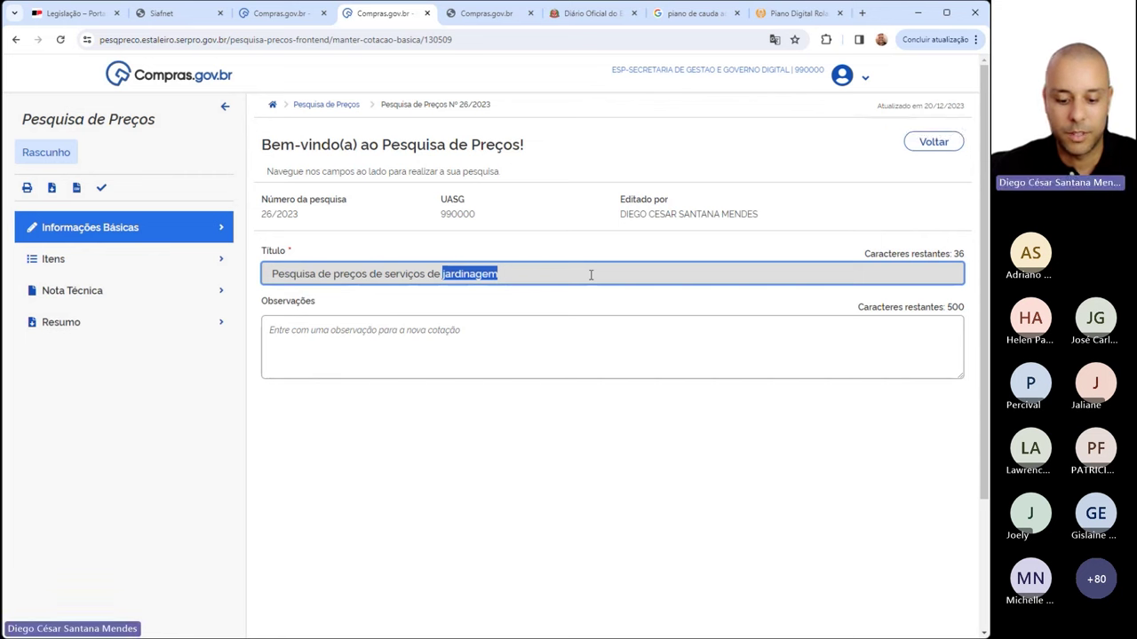
text(marcenara)
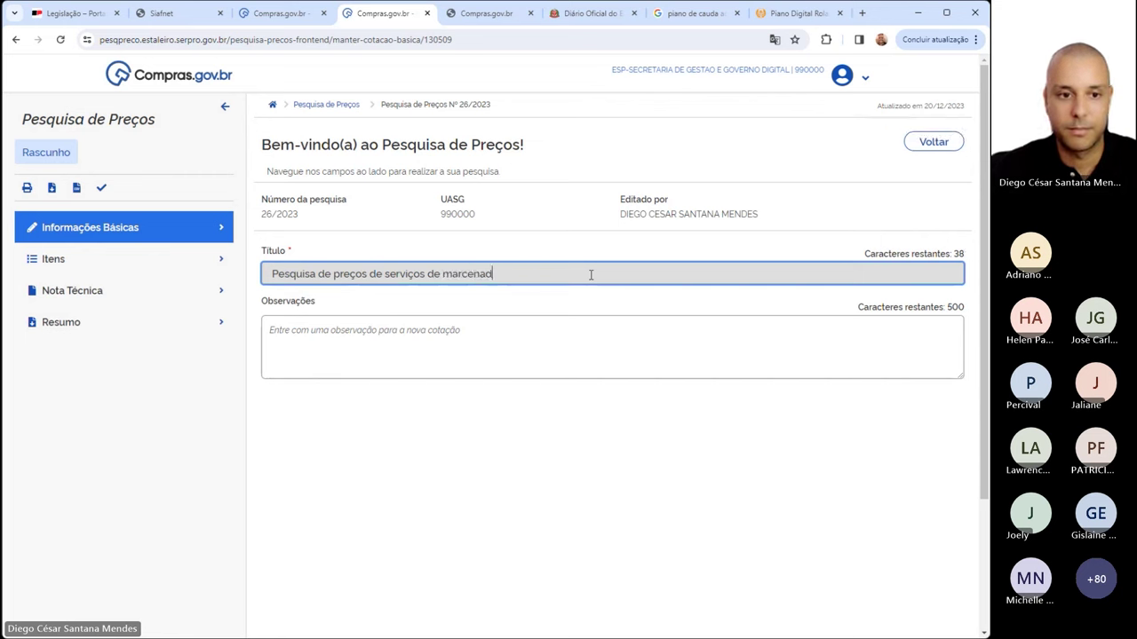
key(BackSpace)
text(ia)
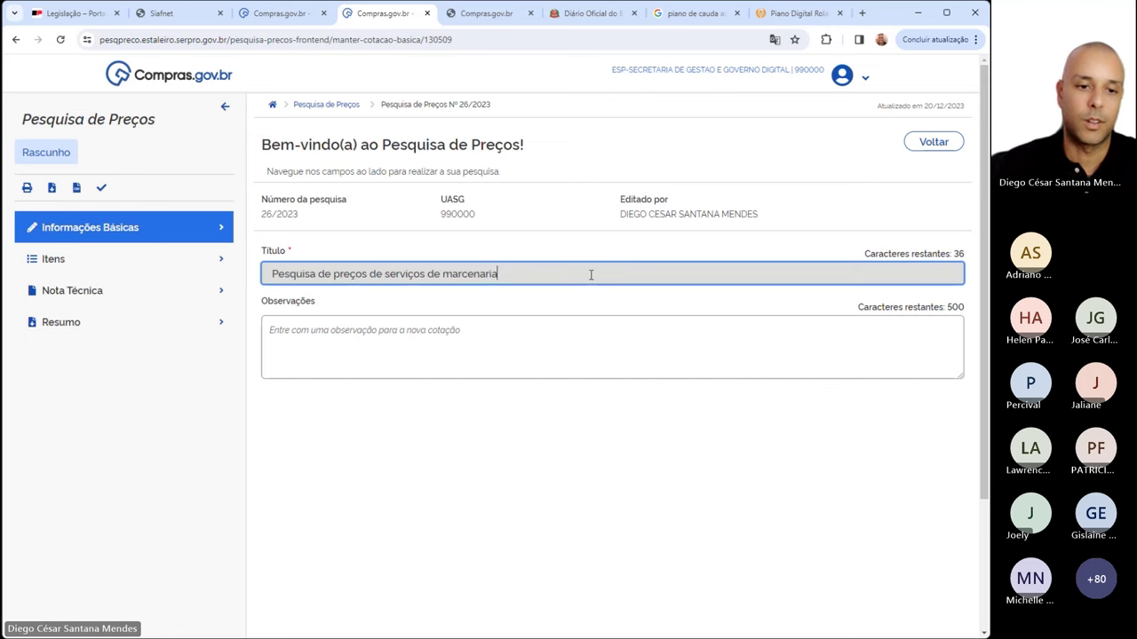
click(577, 324)
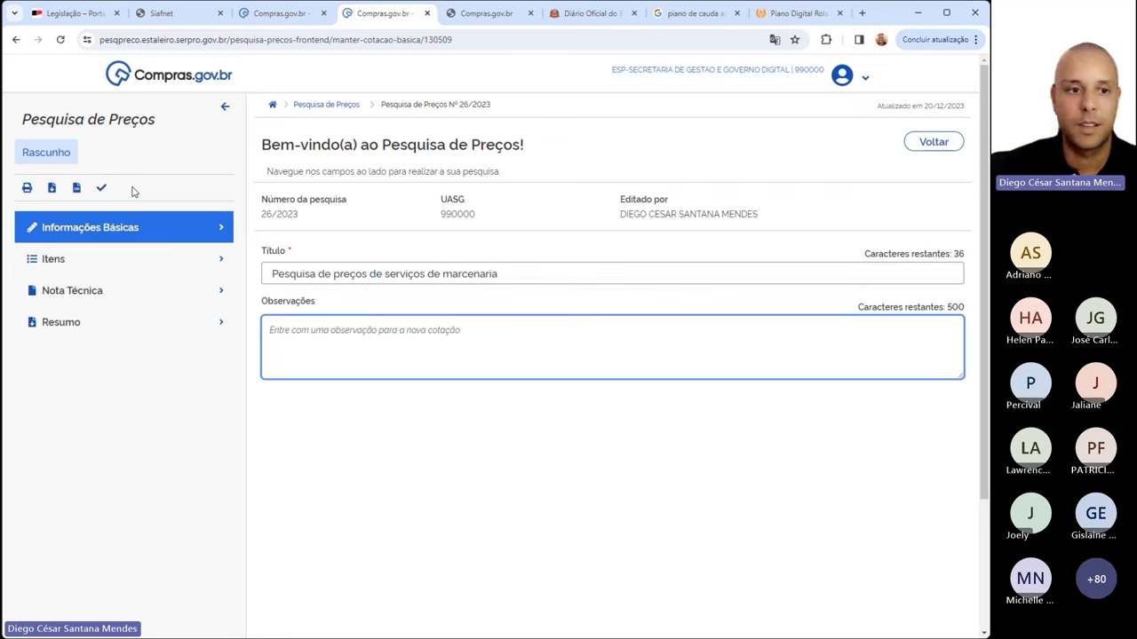
click(938, 143)
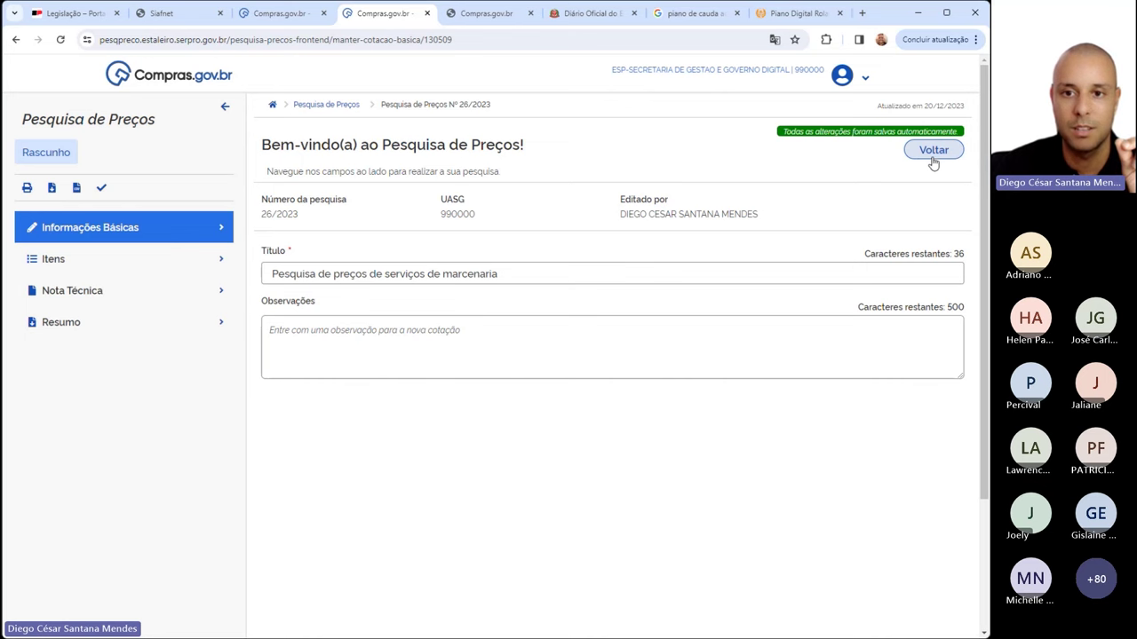
click(933, 153)
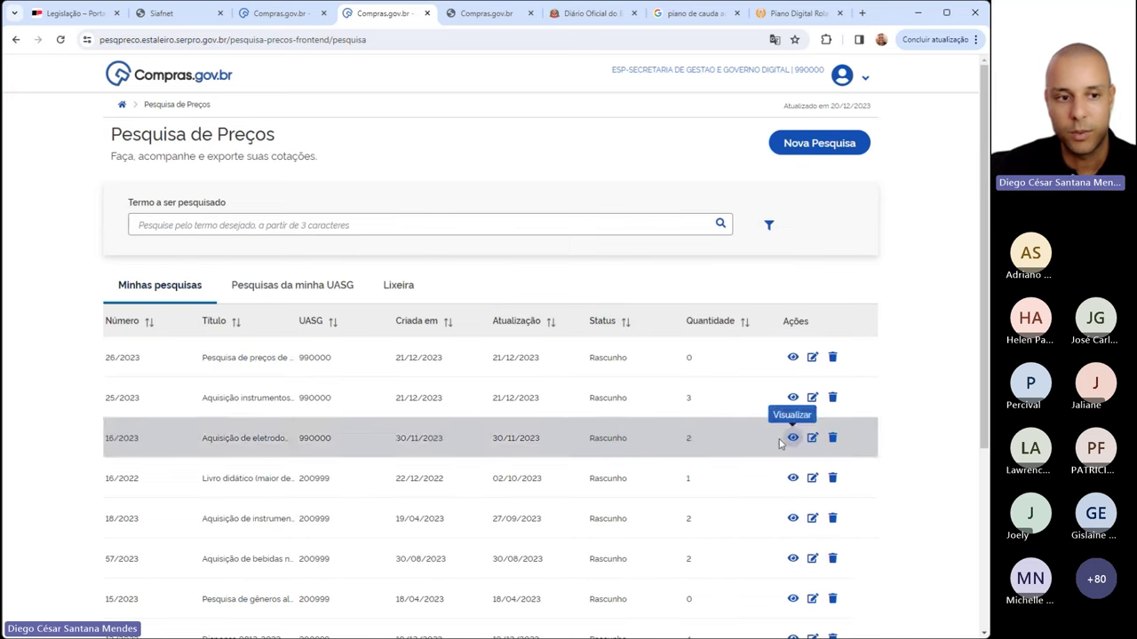
Examine the price researches of the own UASG and the actions offered for each, and return to the own researches
click(267, 289)
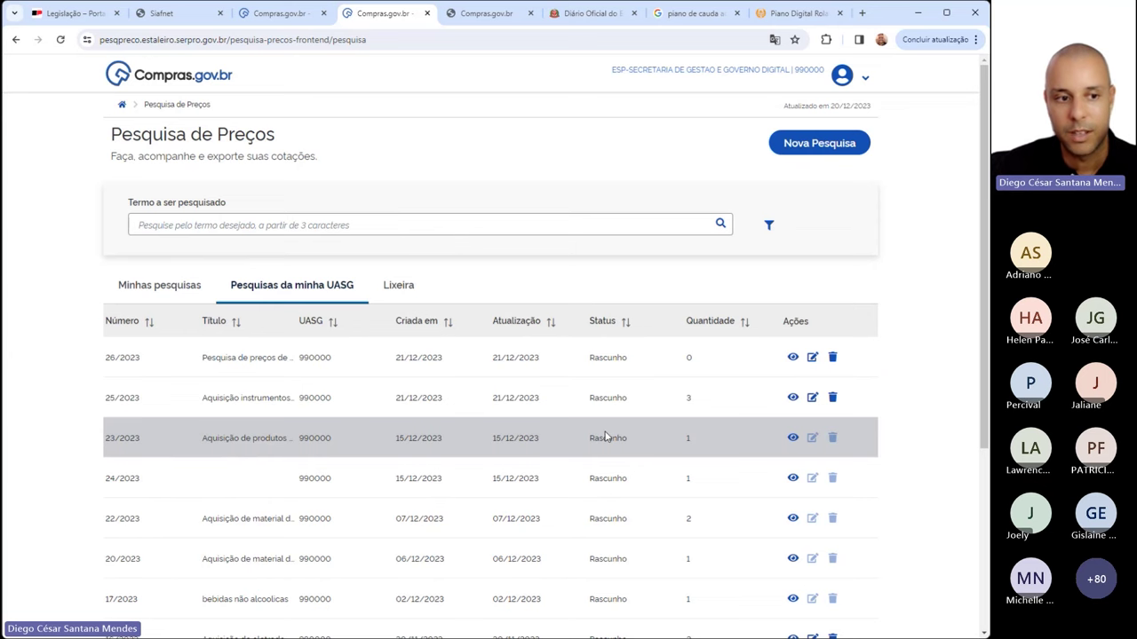
scroll(921, 416, down, 1)
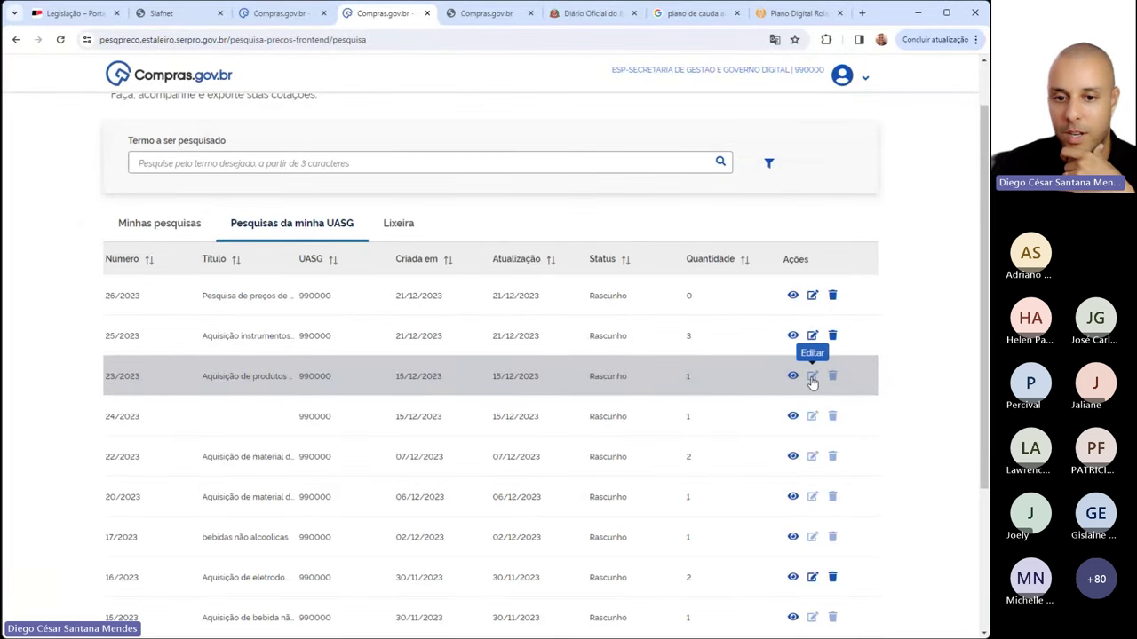
scroll(812, 380, down, 5)
scroll(812, 380, up, 4)
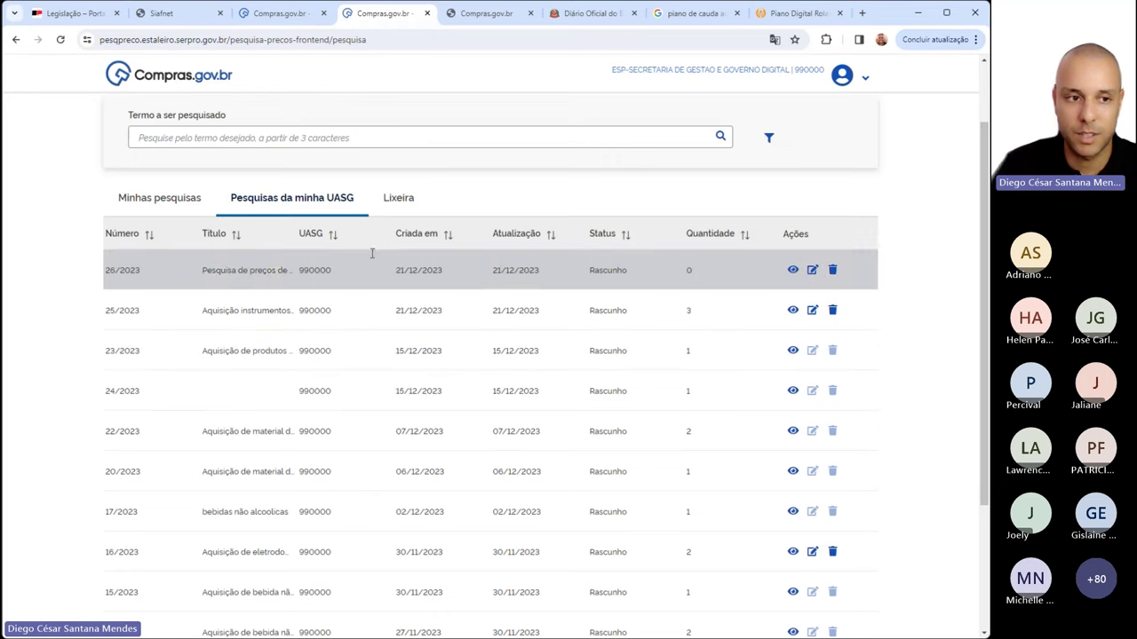
click(168, 203)
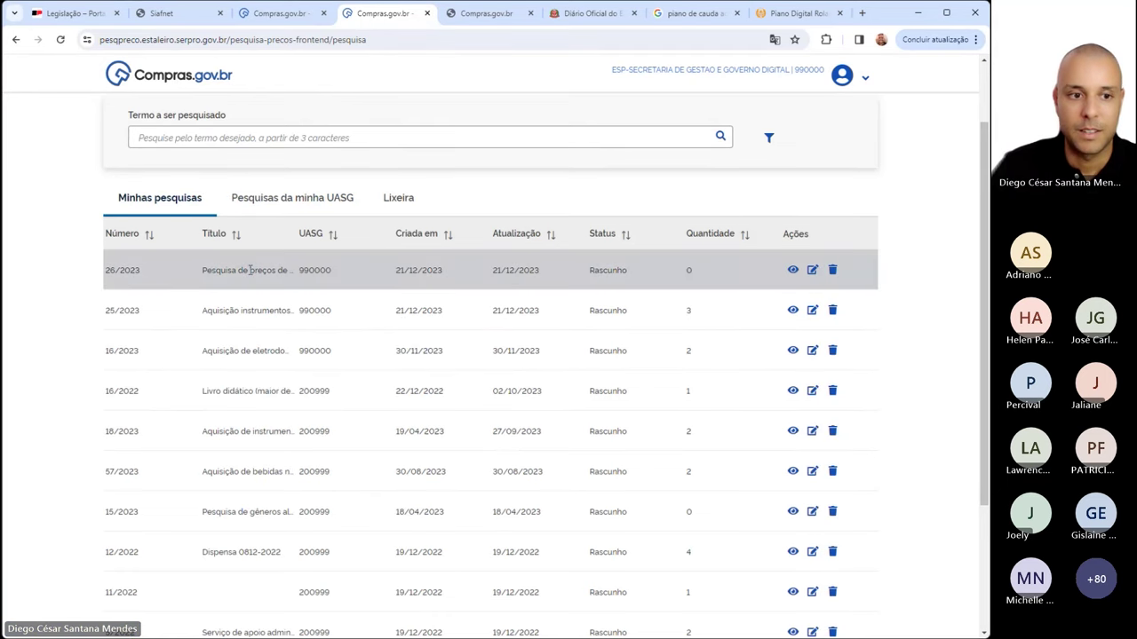
Reopen price research 26/2023 for editing and go to its list of items
click(812, 272)
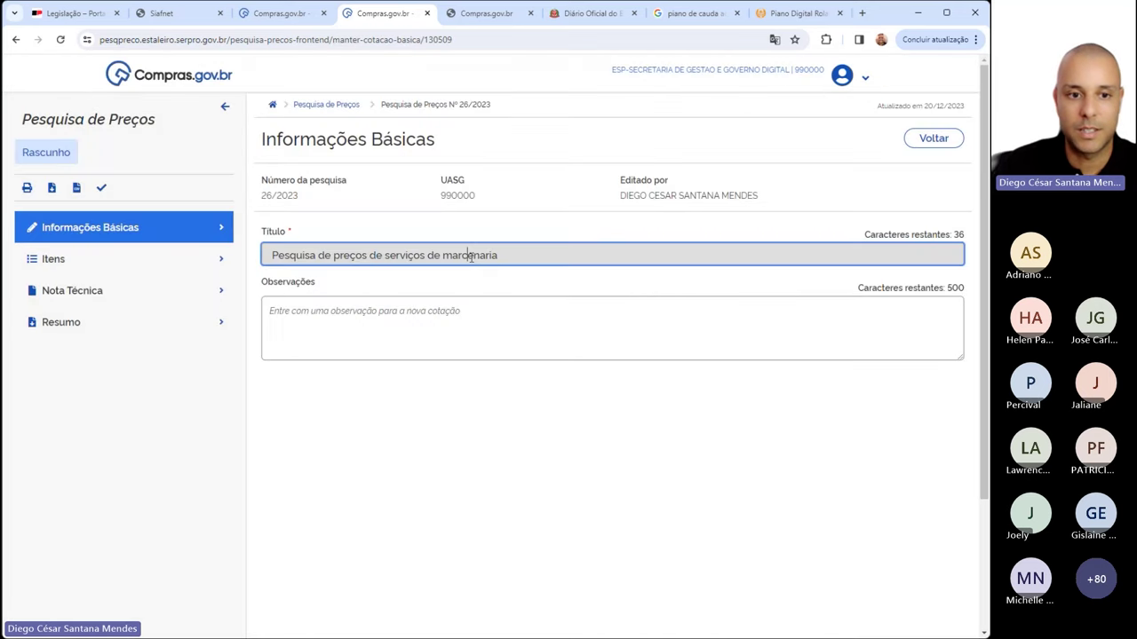
click(459, 323)
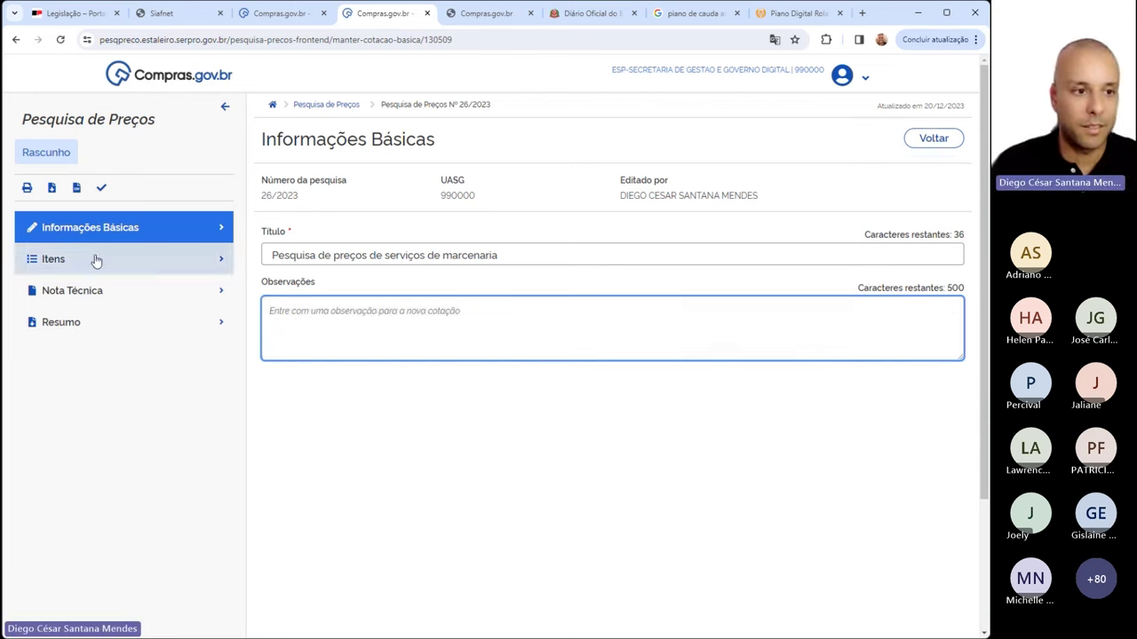
click(124, 259)
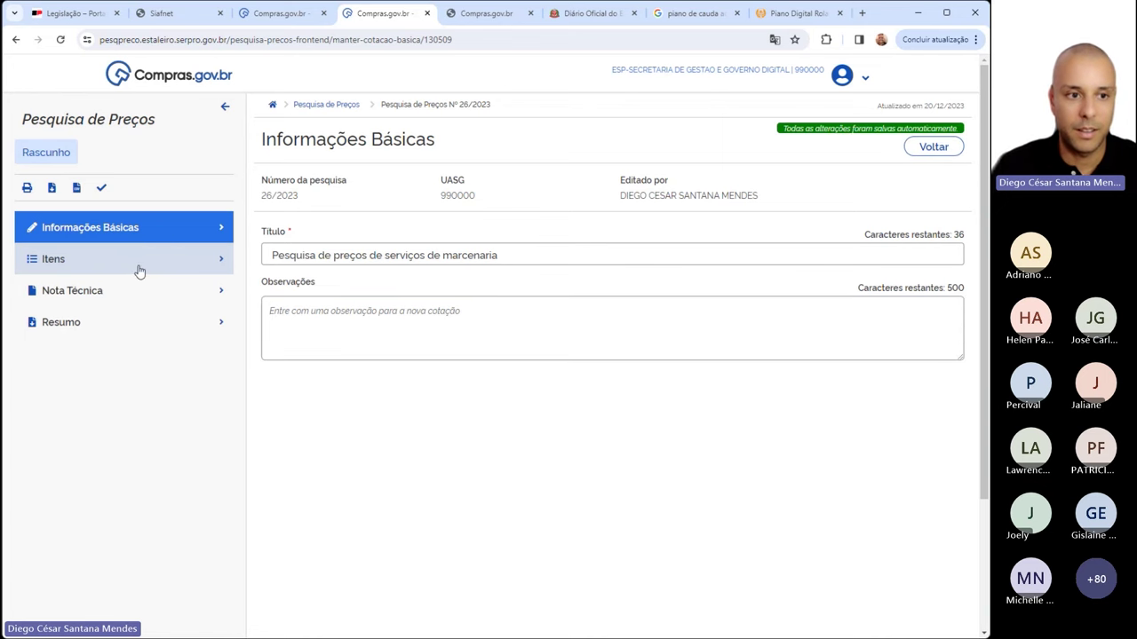
click(137, 271)
Start adding an item, search the catalogue for "marcenaria" and choose the suggested service "Marceneiro / carpinteiro"
click(921, 252)
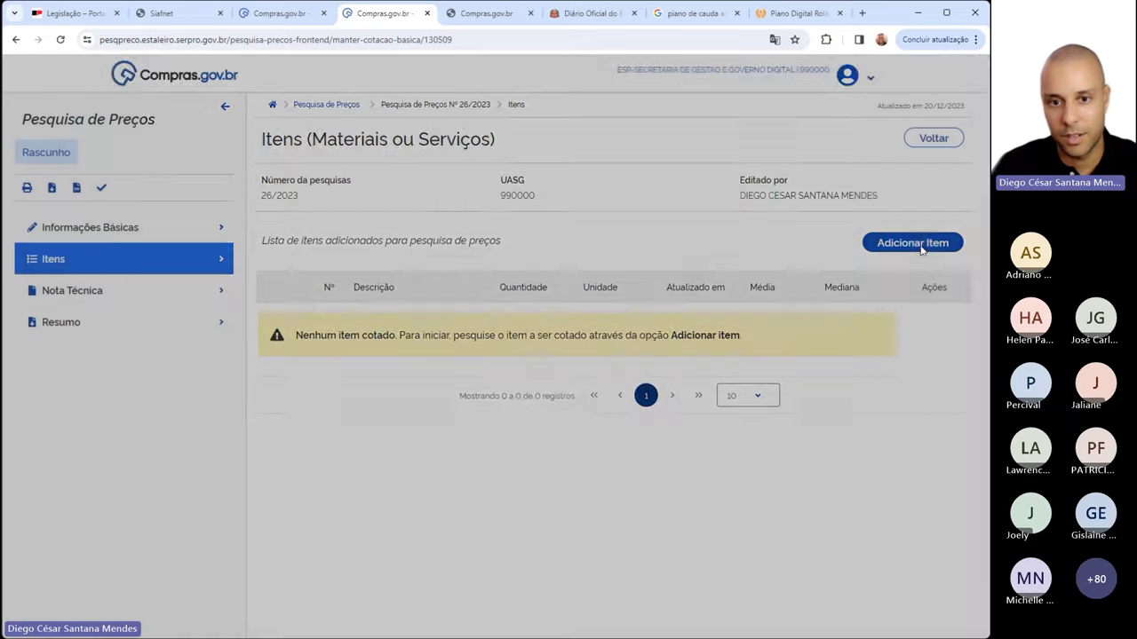
click(604, 143)
text(m)
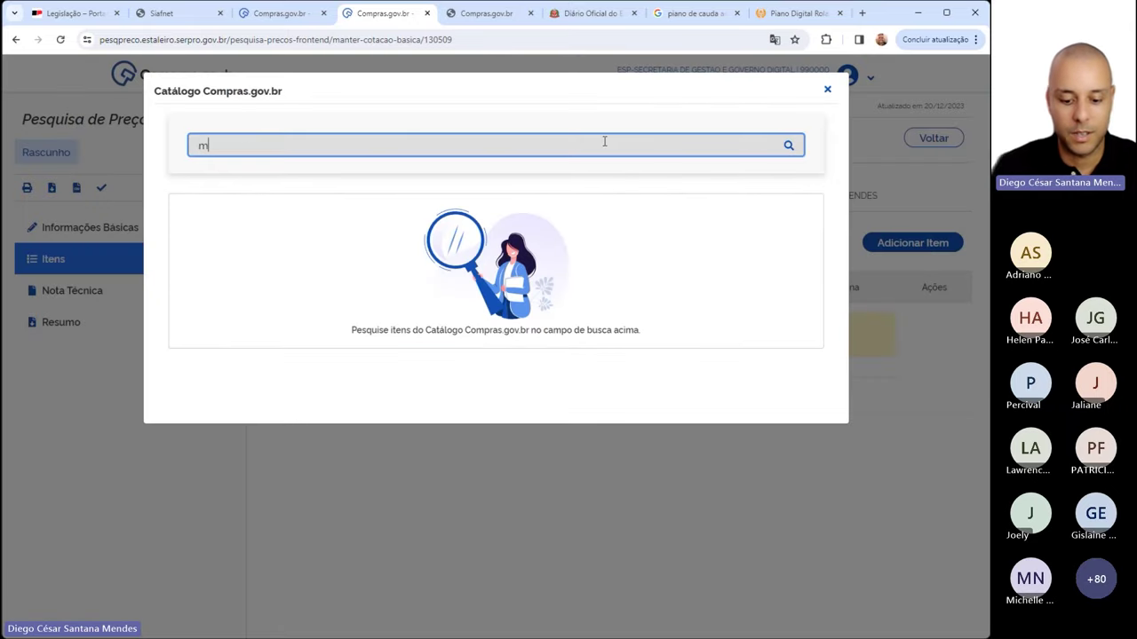
text(arcenaria)
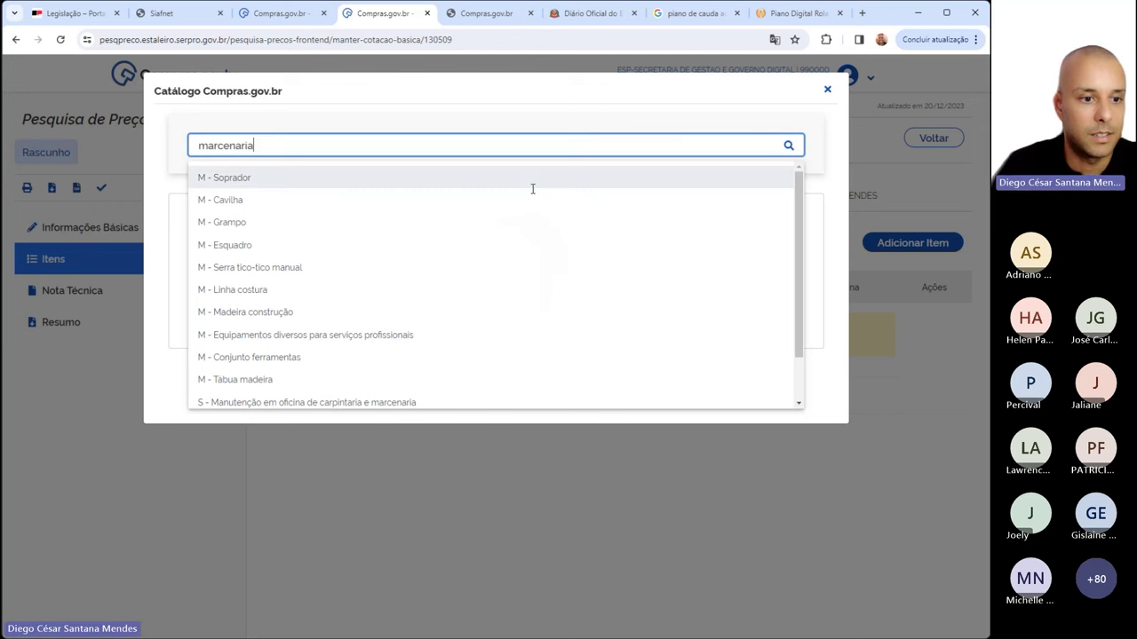
scroll(480, 204, down, 1)
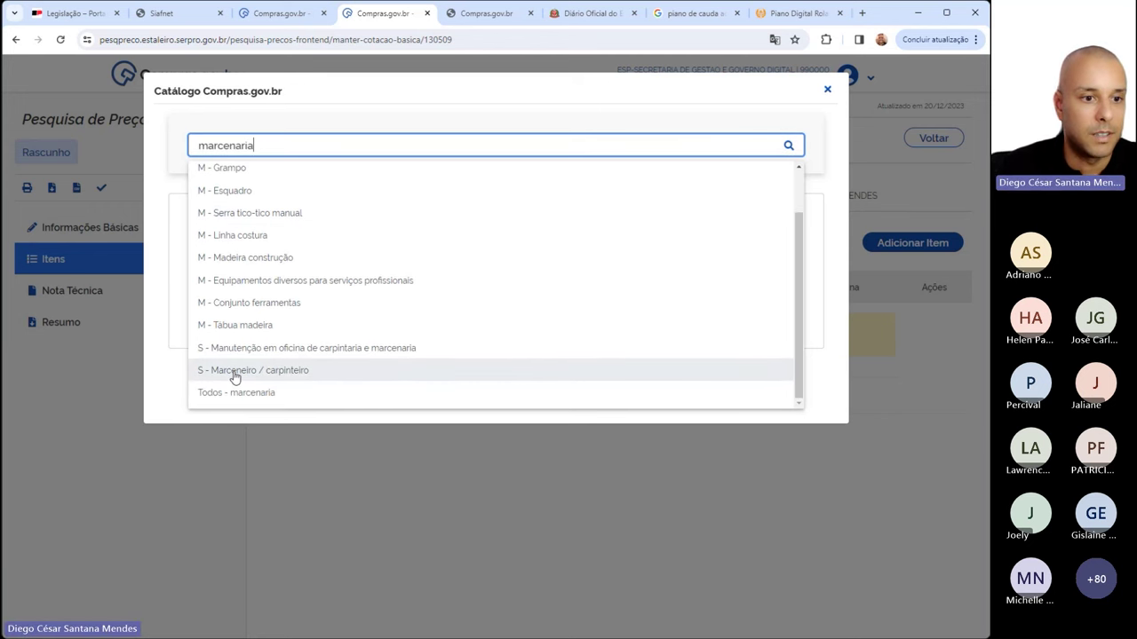
click(265, 371)
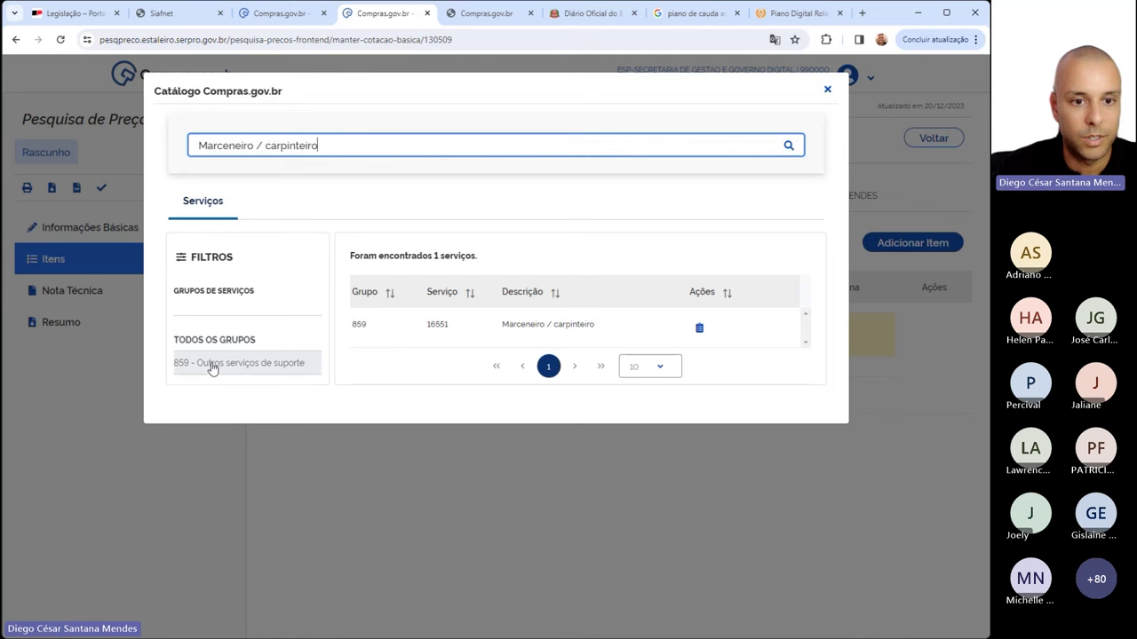
Check the quantity and unit of measure fields of the Marceneiro / carpinteiro service, and return to the search results
click(699, 328)
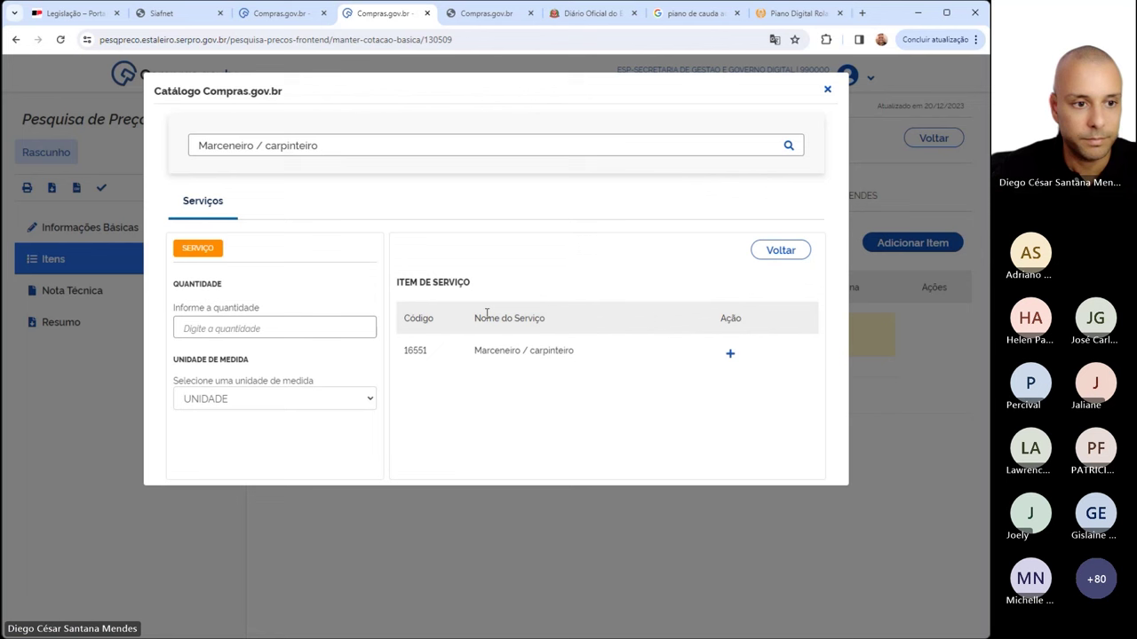
click(310, 327)
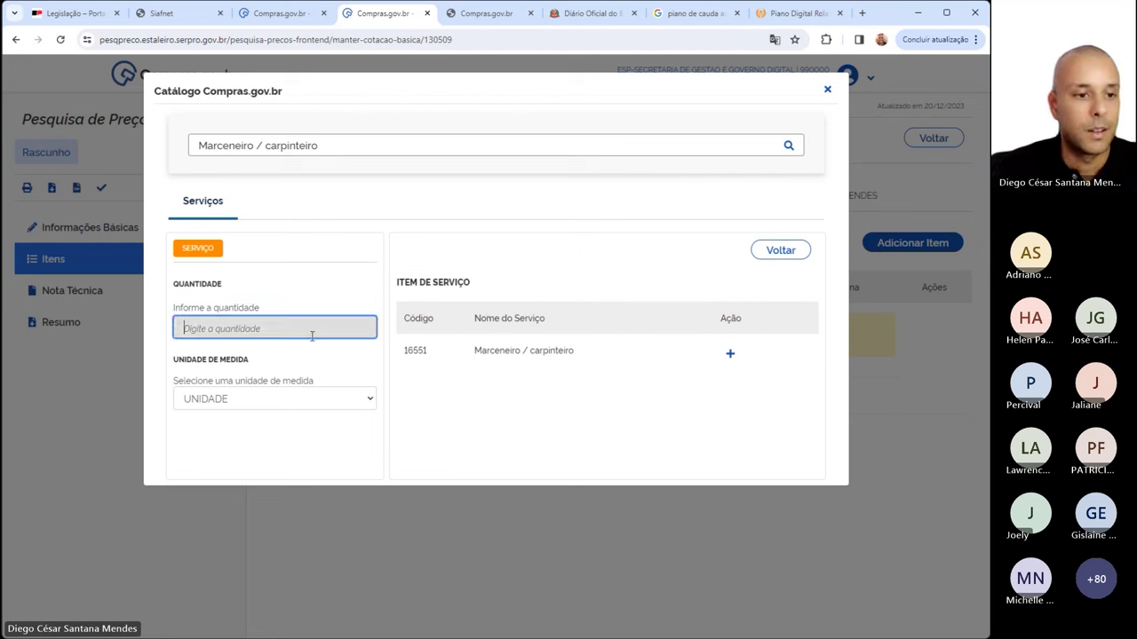
click(279, 399)
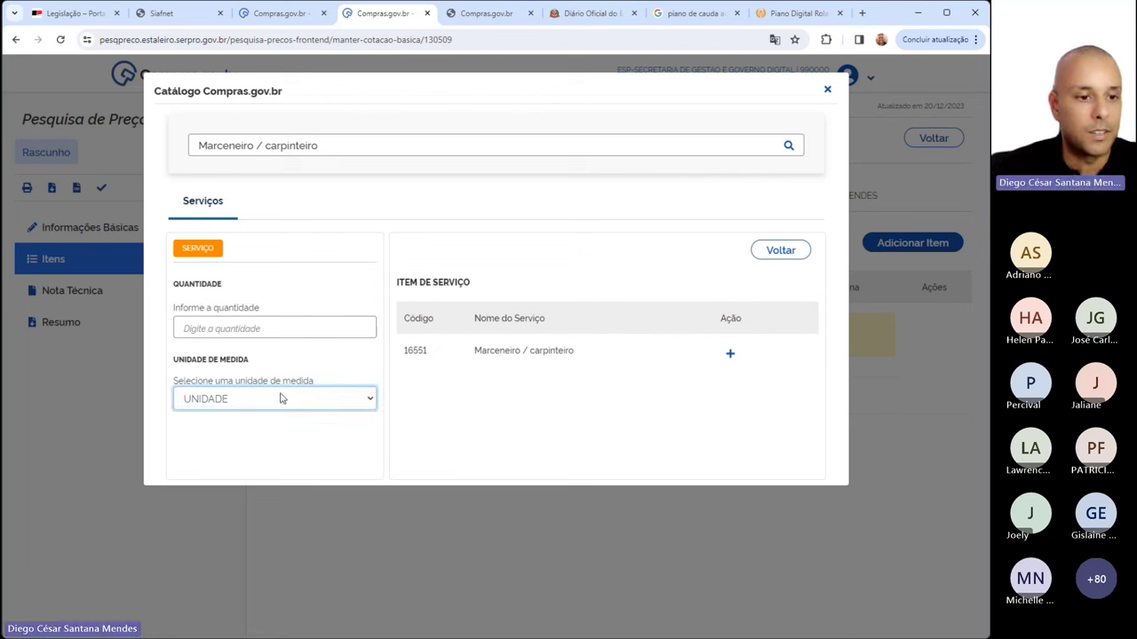
click(271, 329)
click(778, 251)
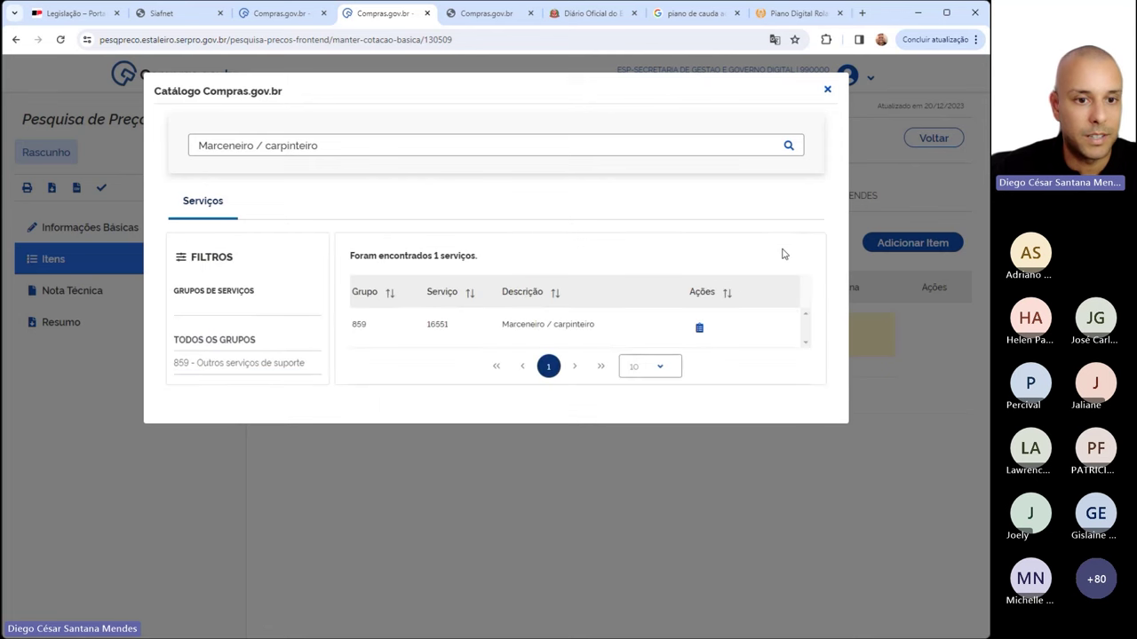
Search the catalogue for all entries matching "Marcenaria" and show the services found
click(353, 145)
drag(343, 145, 207, 151)
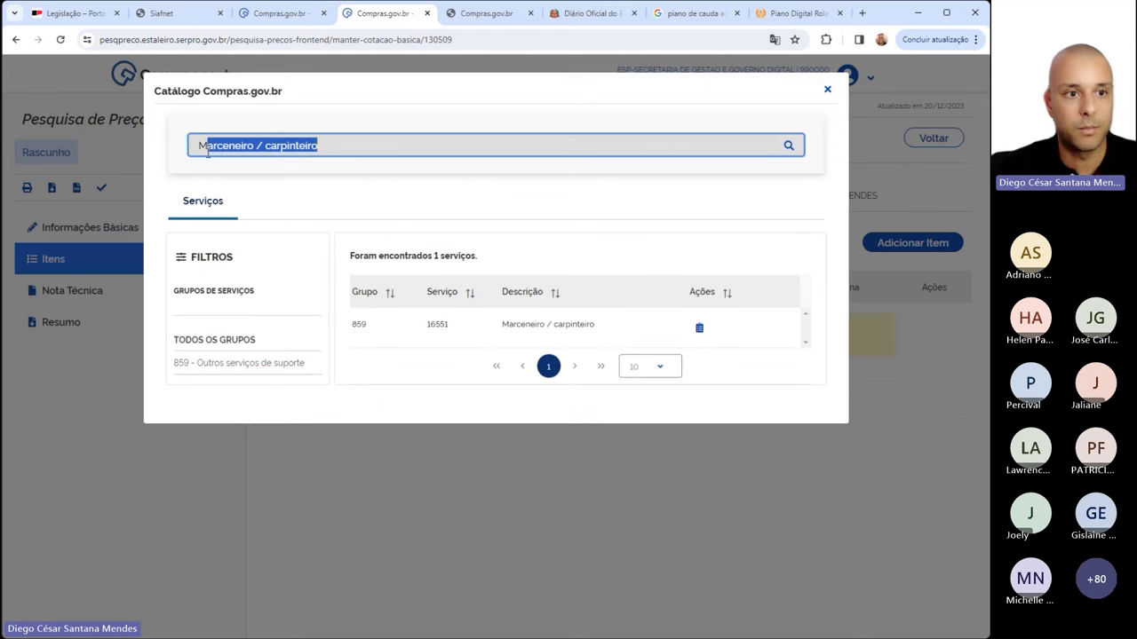
text(arcenaria)
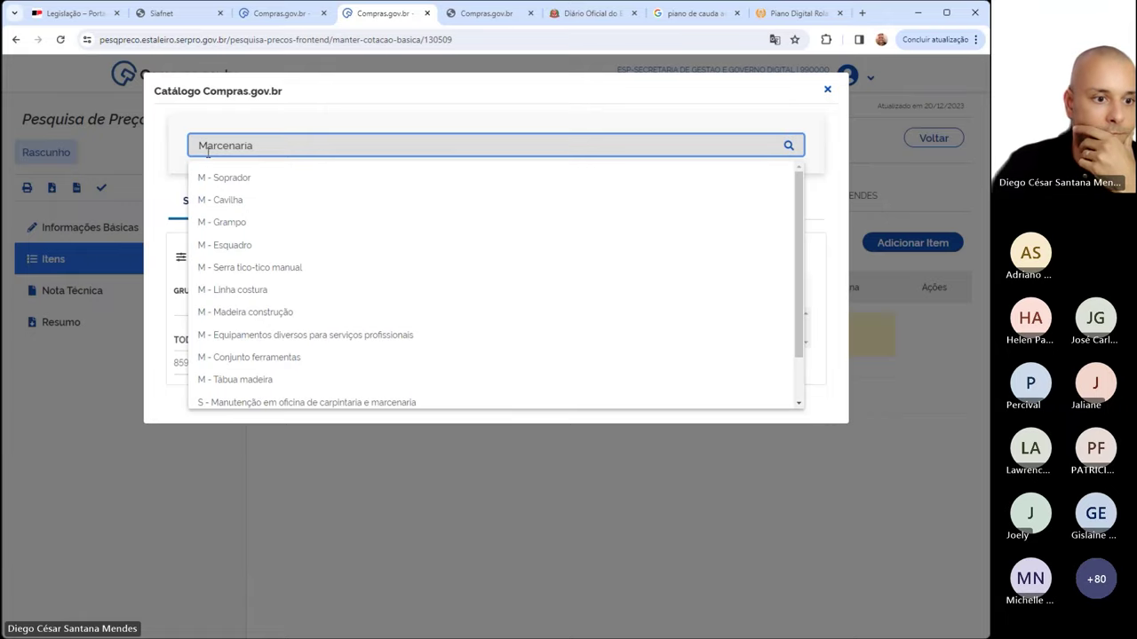
scroll(523, 267, down, 2)
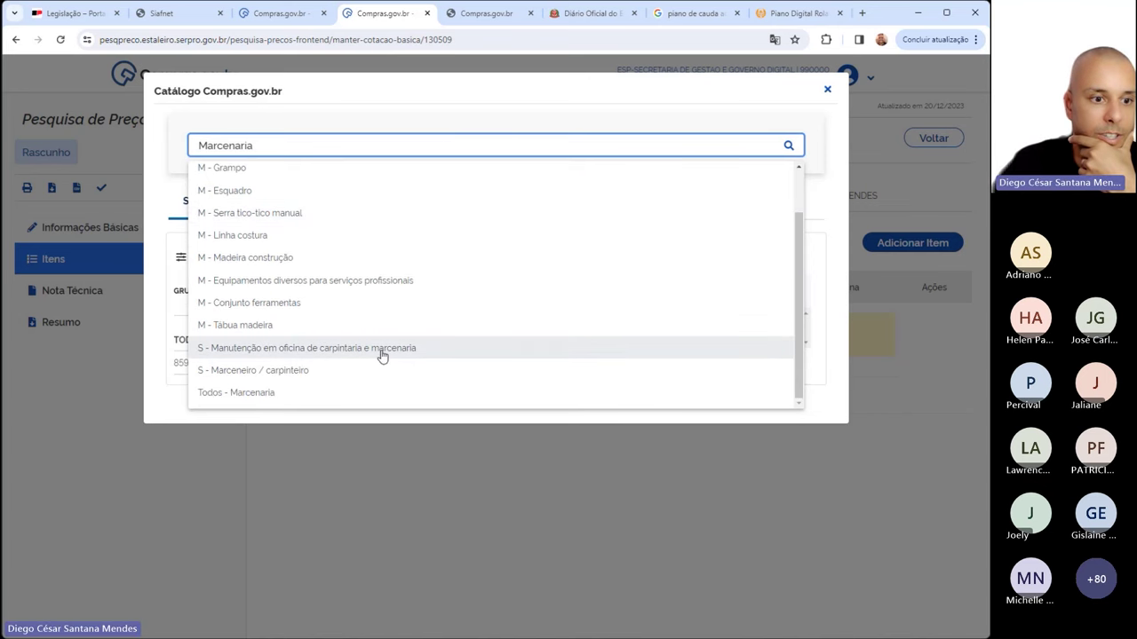
click(277, 397)
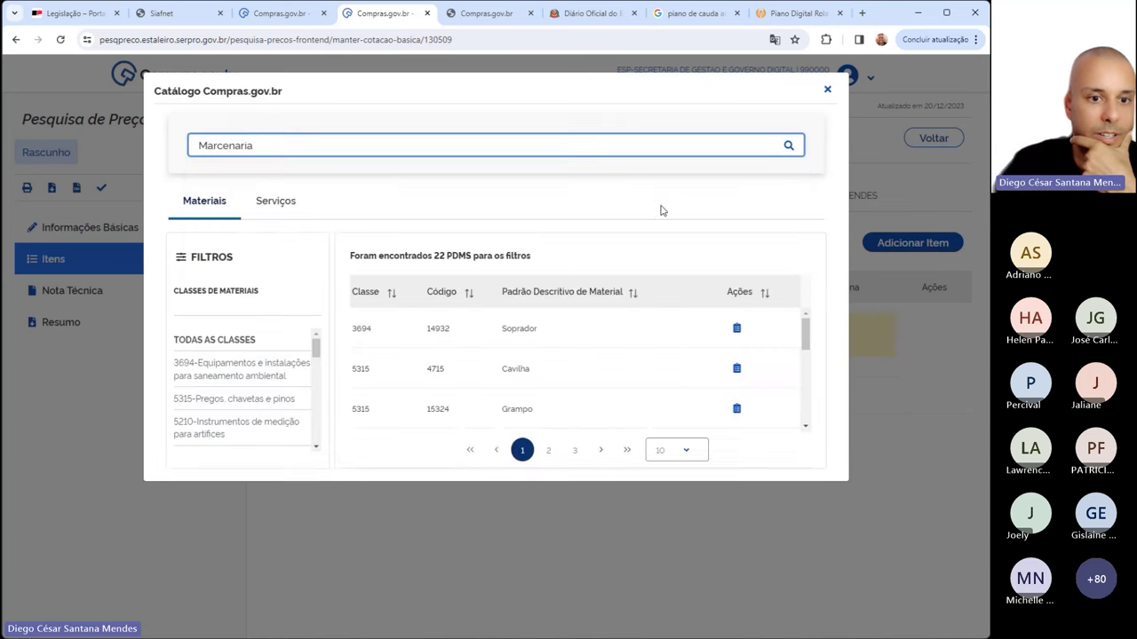
click(278, 202)
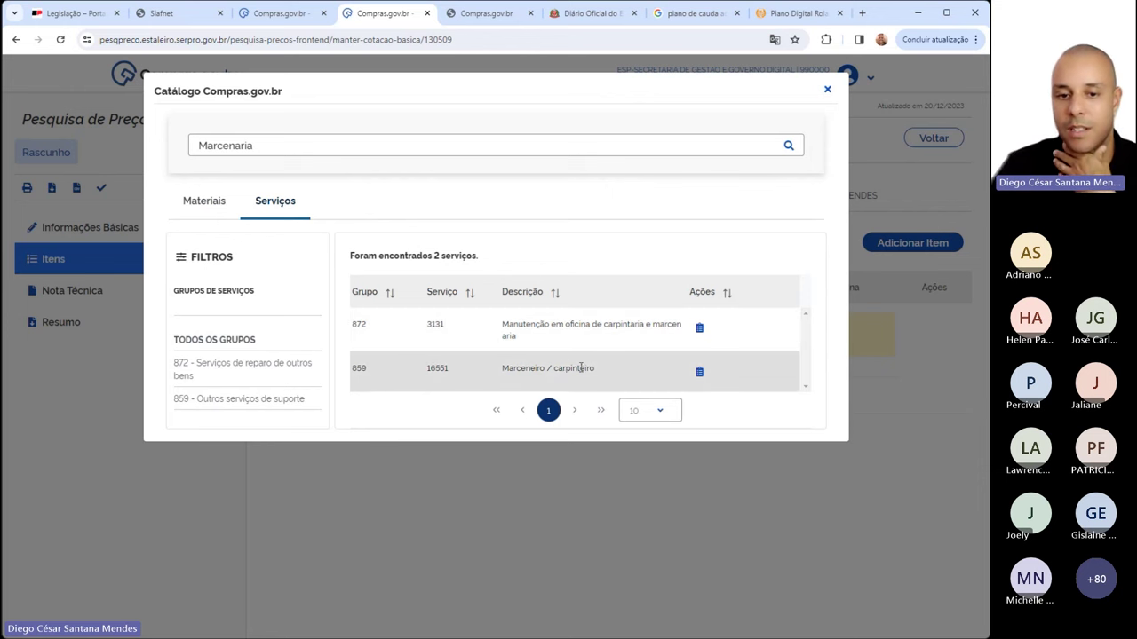
Add the Marceneiro / carpinteiro service (16551) to the price research with a quantity of 450 and the unit UNIDADE
click(697, 374)
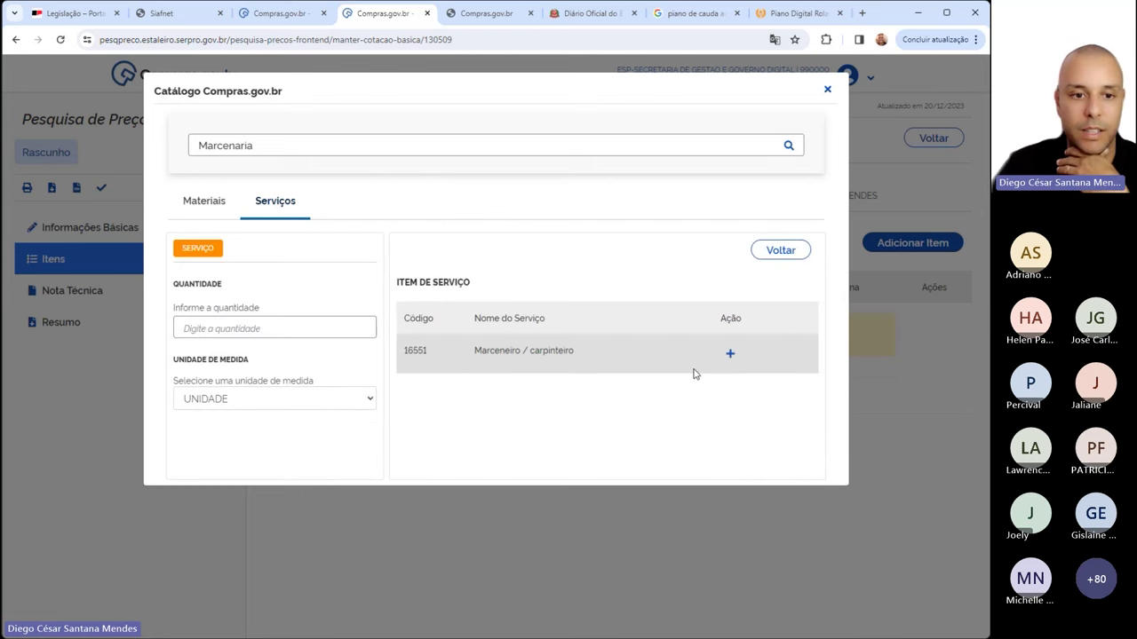
click(301, 329)
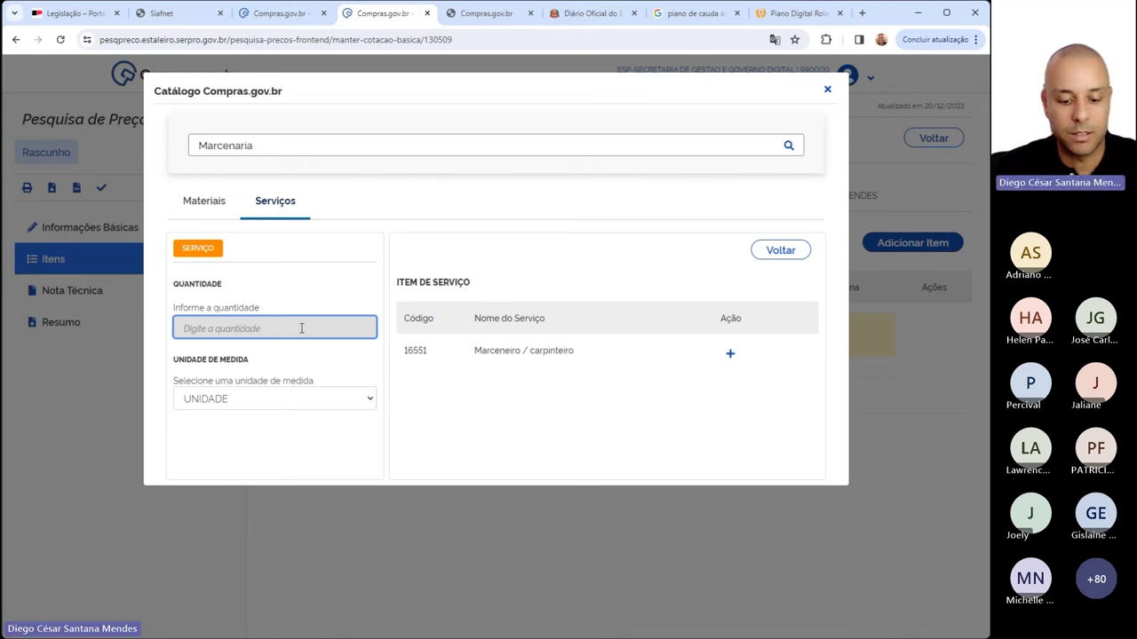
text(45)
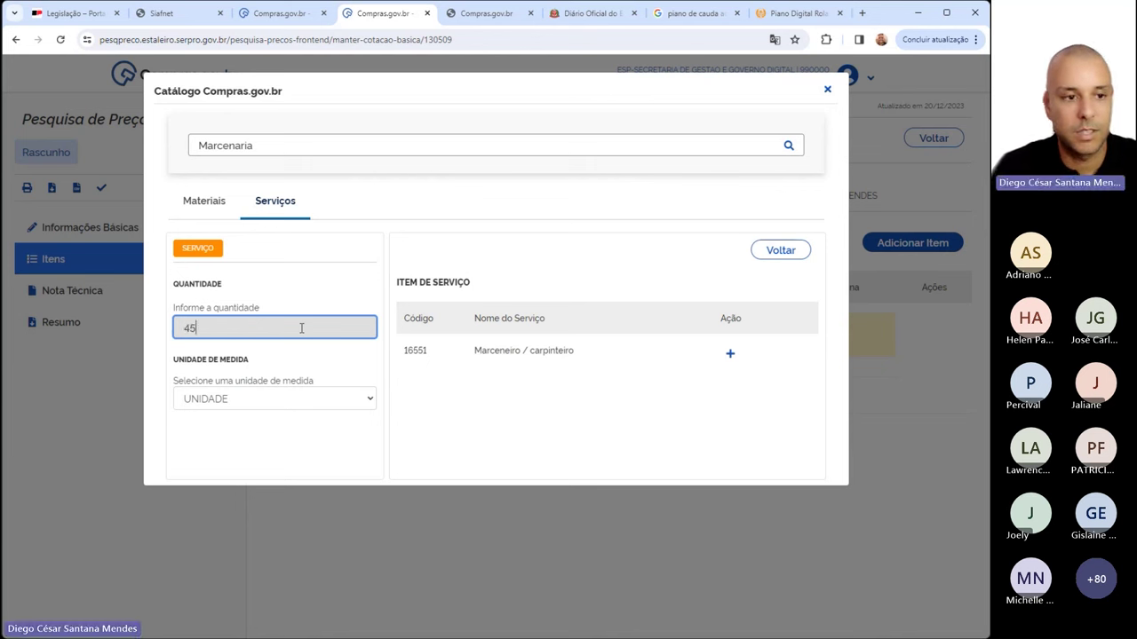
text(0)
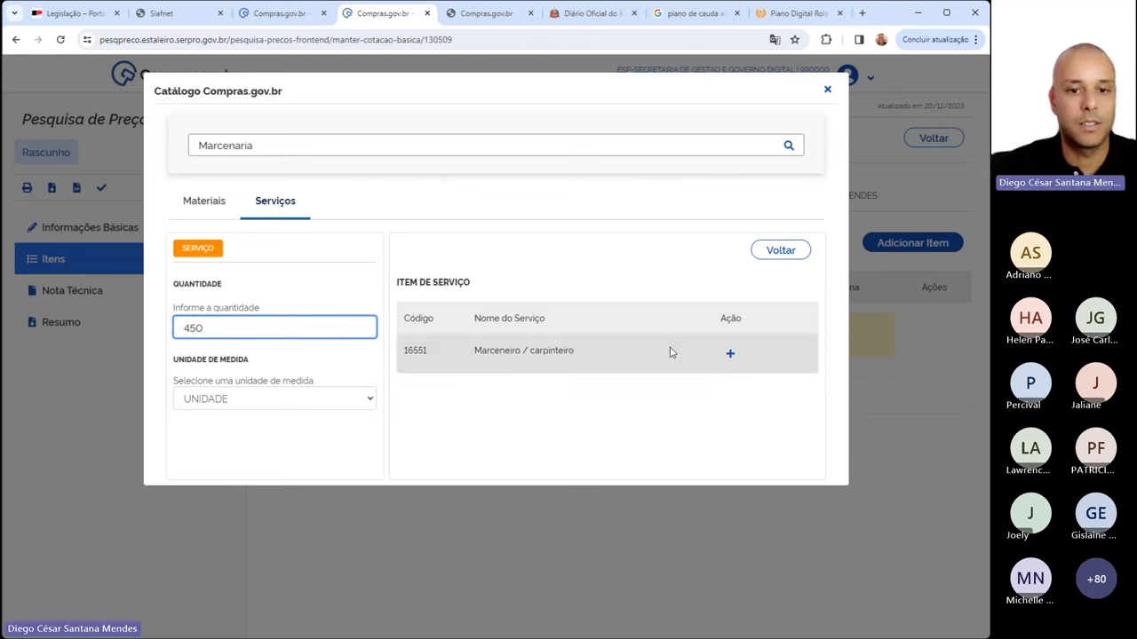
click(730, 354)
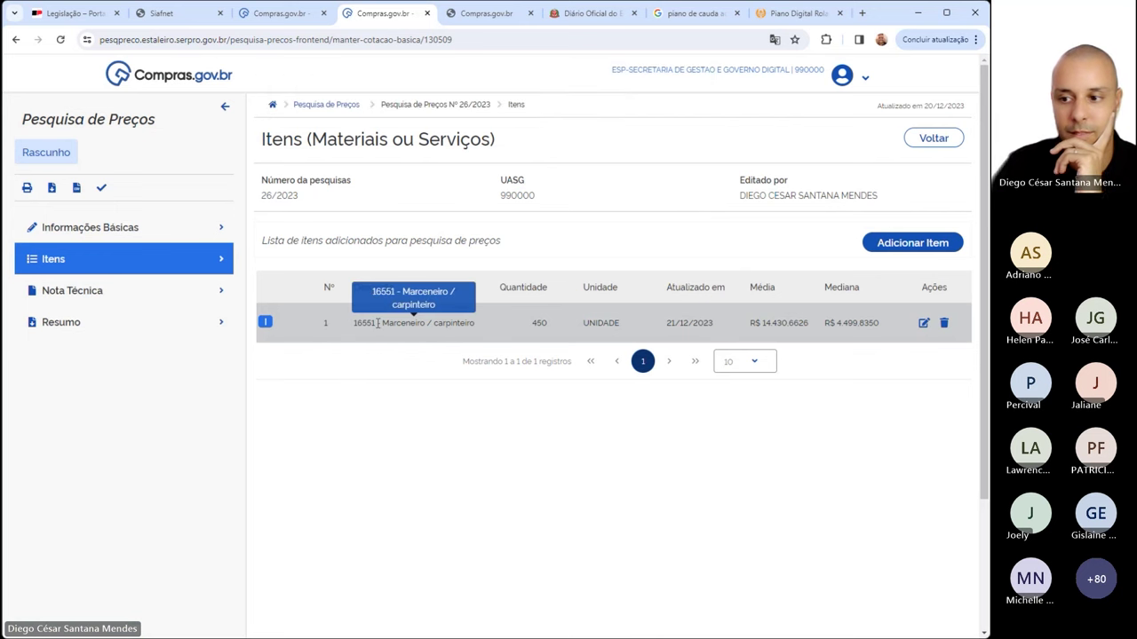
Open the Marceneiro / carpinteiro item and examine its quoted unit prices, lowest and highest prices, and service description
click(923, 325)
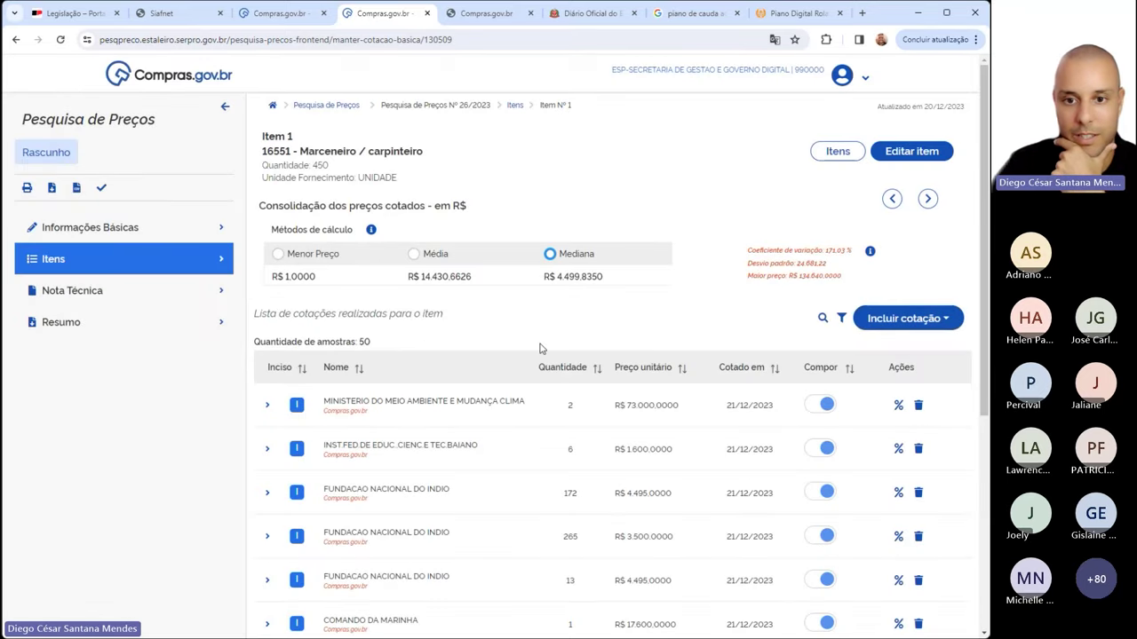
scroll(563, 319, down, 1)
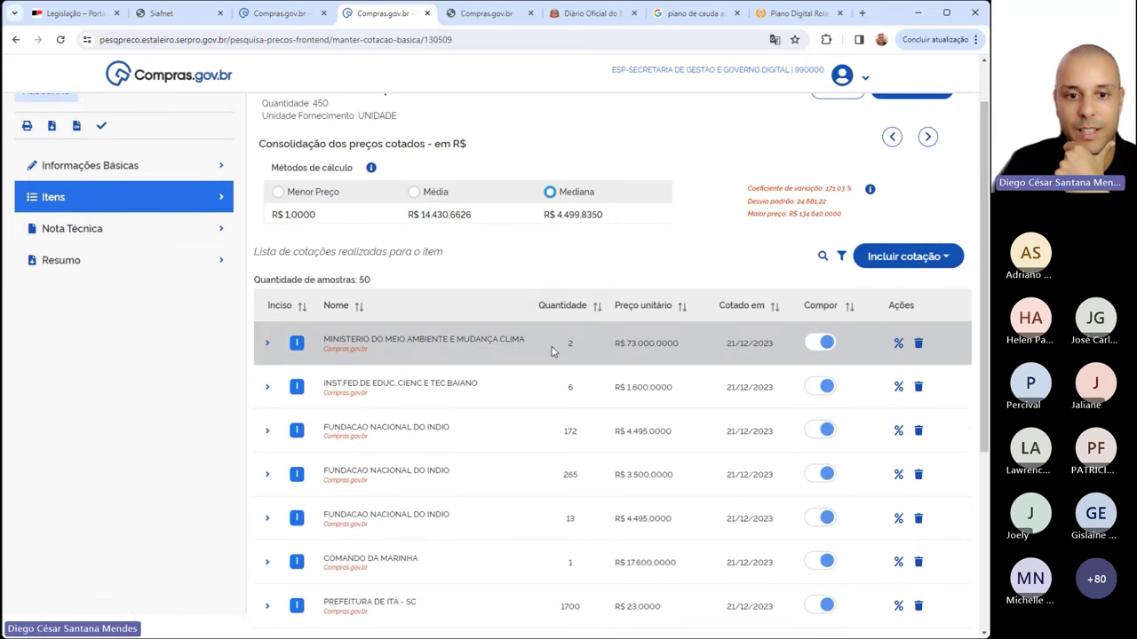
drag(625, 344, 661, 345)
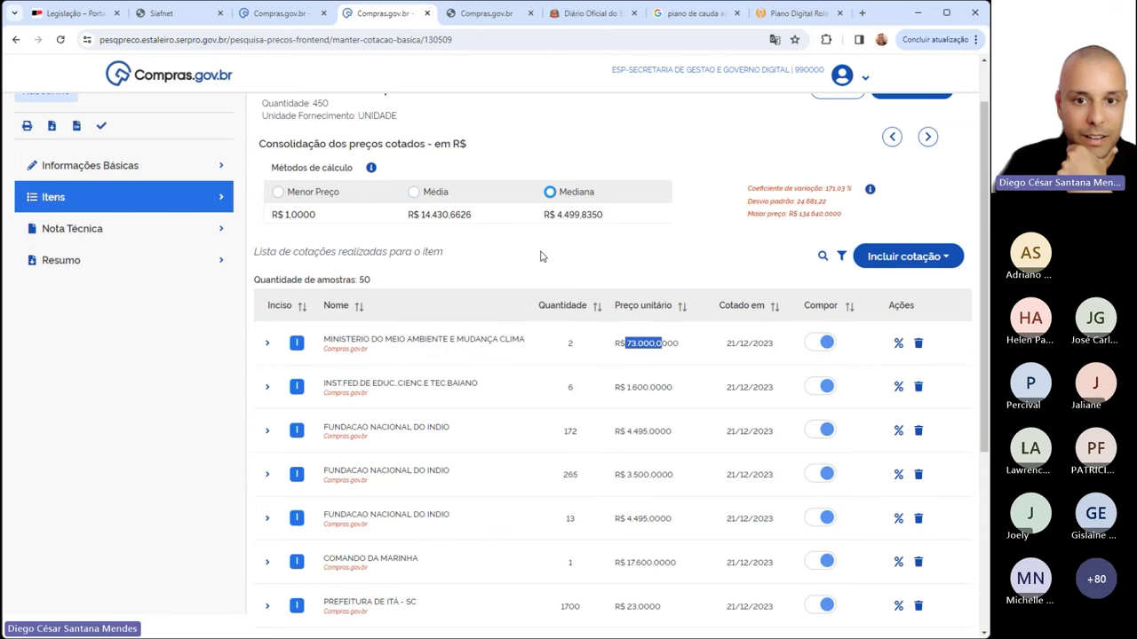
scroll(541, 257, down, 2)
scroll(837, 186, up, 3)
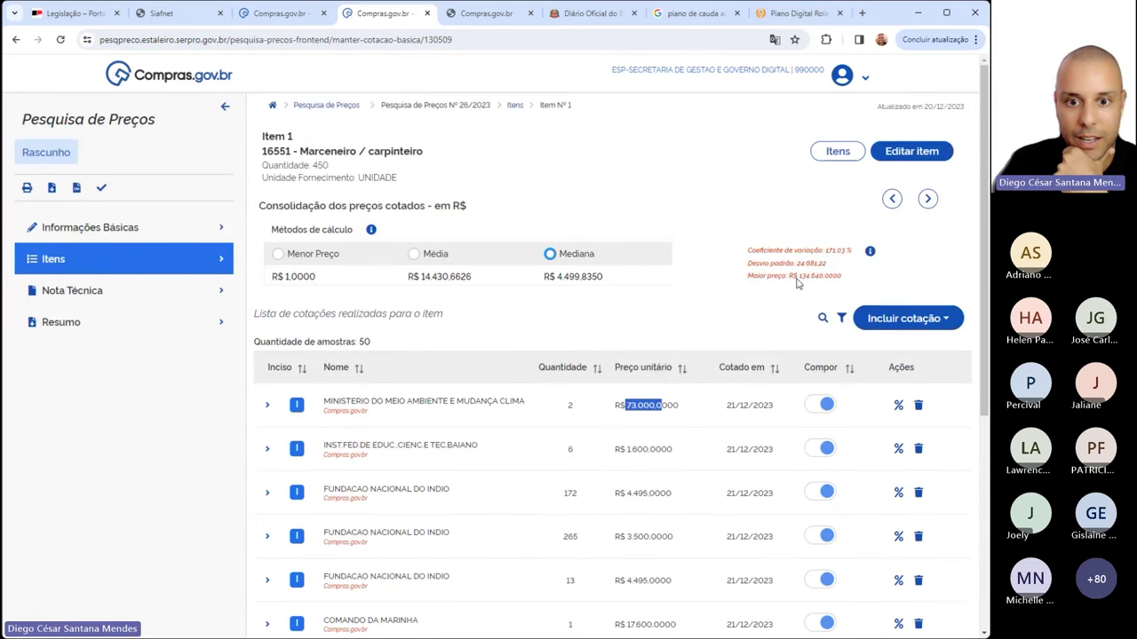
drag(797, 280, 826, 282)
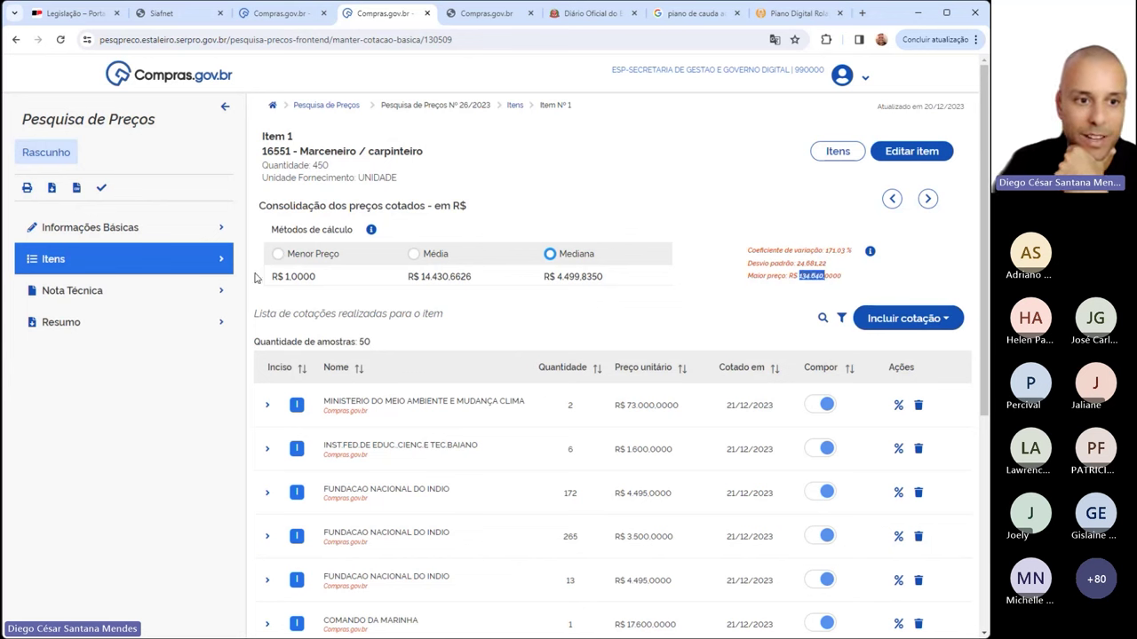
drag(268, 277, 314, 279)
click(730, 313)
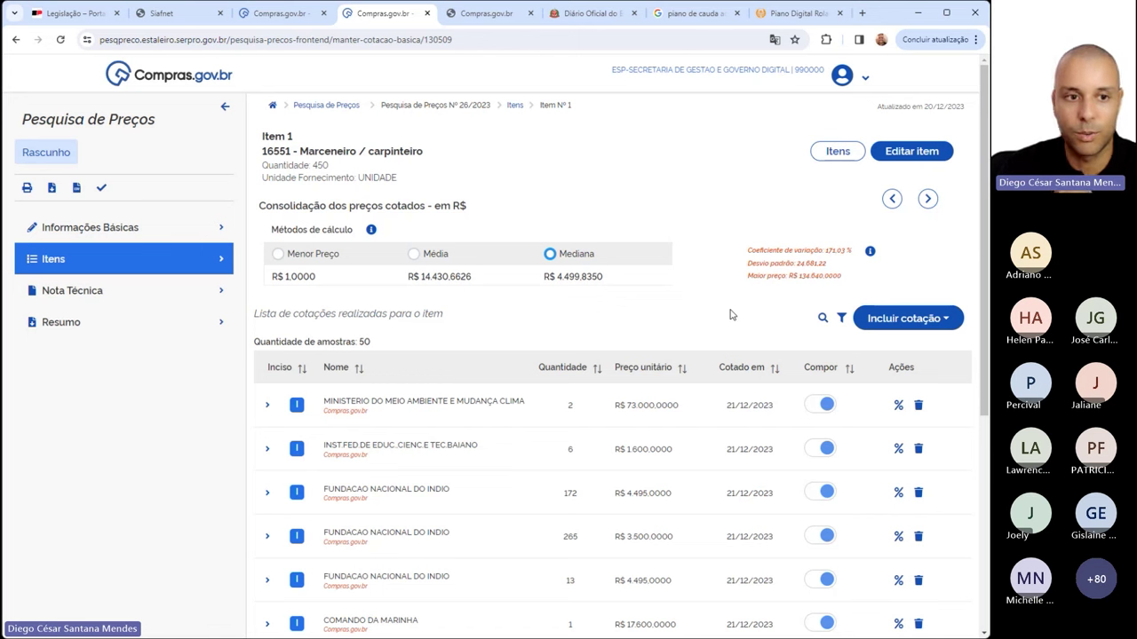
drag(300, 151, 359, 152)
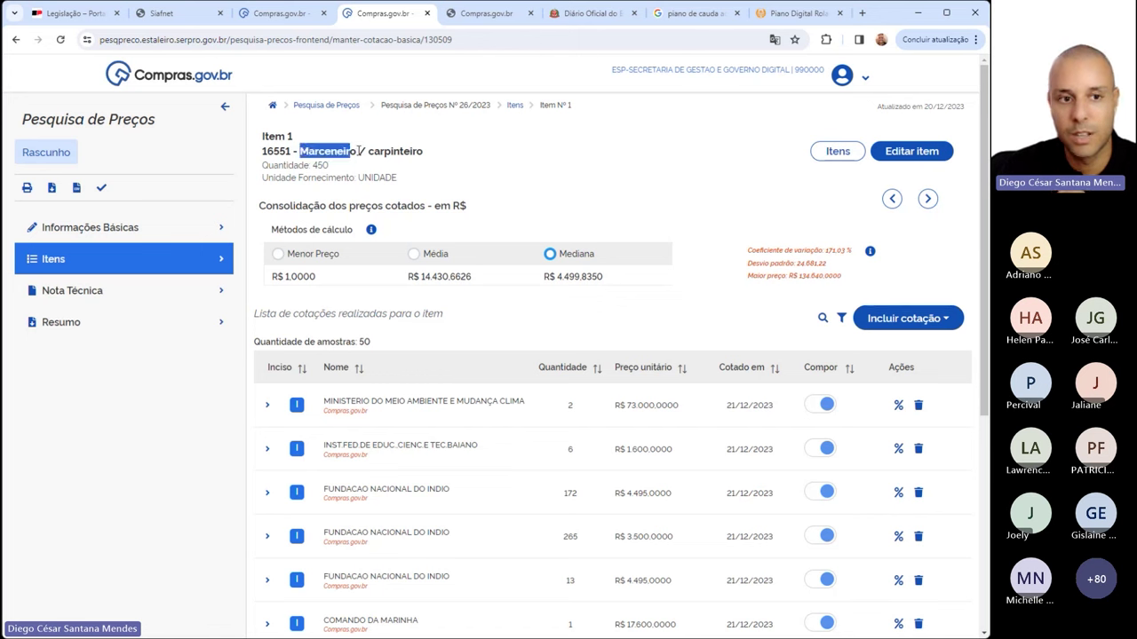
click(436, 157)
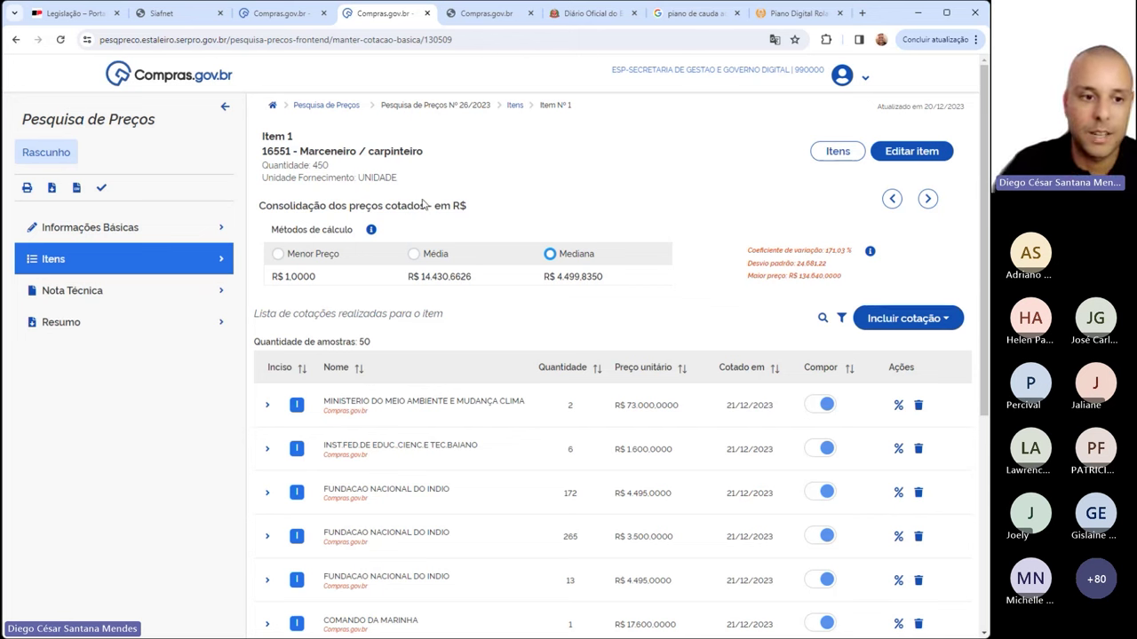
Inspect the Ministério do Meio Ambiente quotation's details and its purchase page with the downloadable documents, then return and collapse the quotation
click(267, 405)
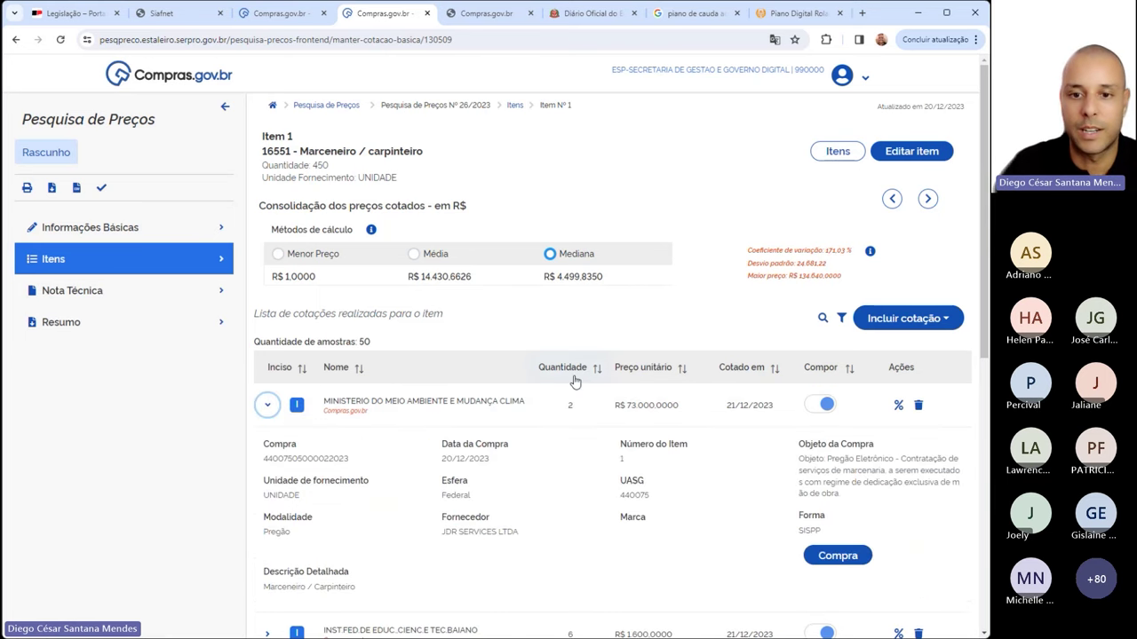
scroll(851, 440, down, 2)
click(837, 433)
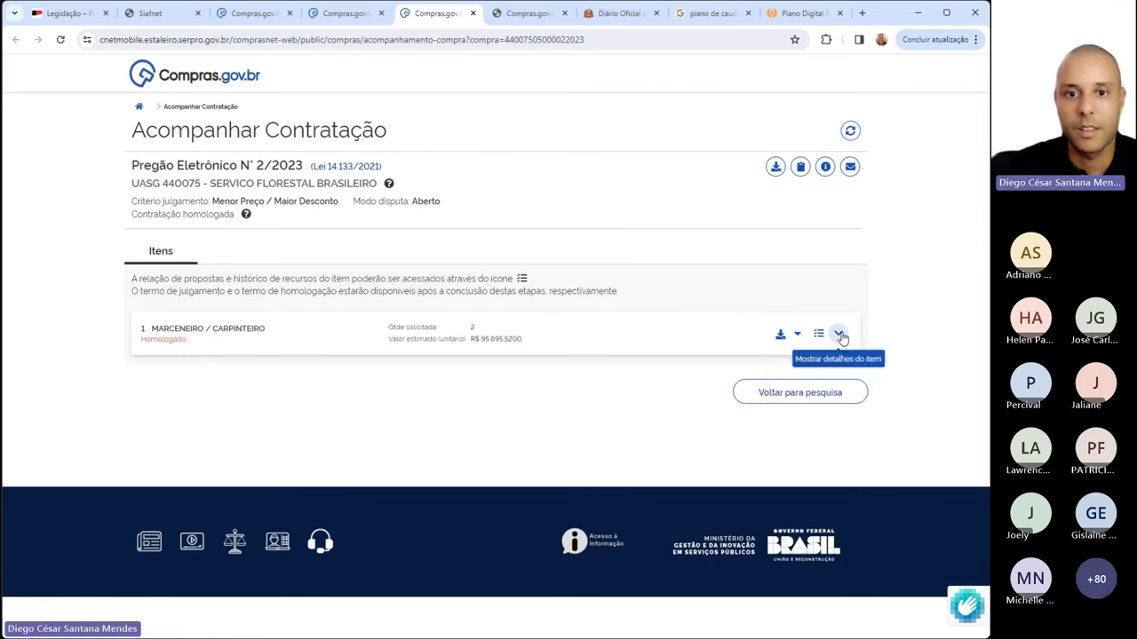
click(774, 169)
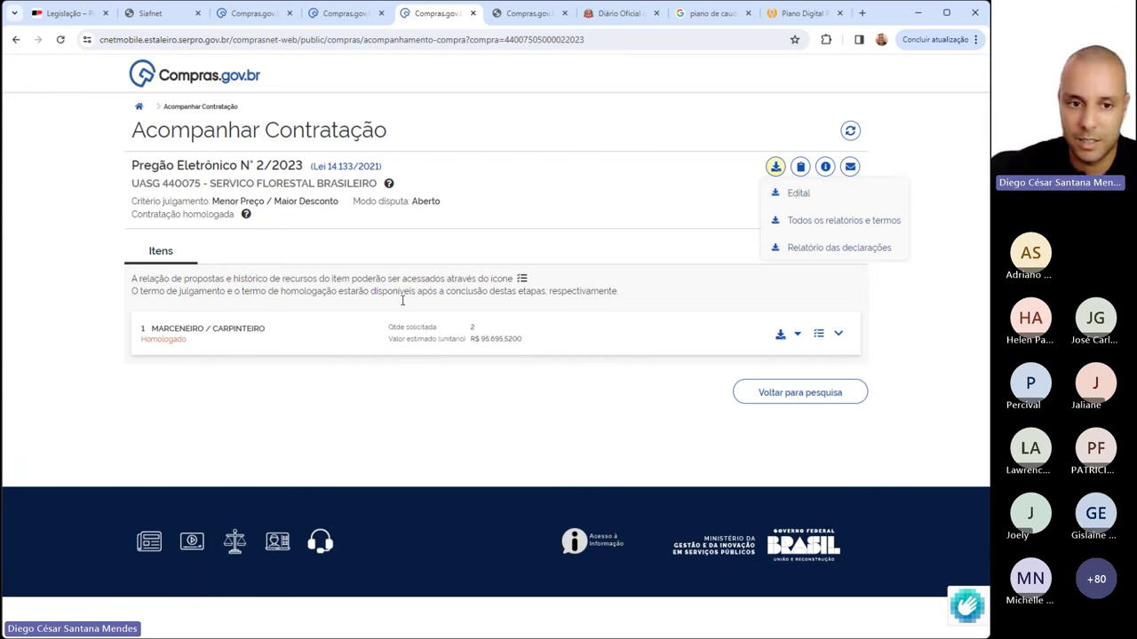
click(686, 176)
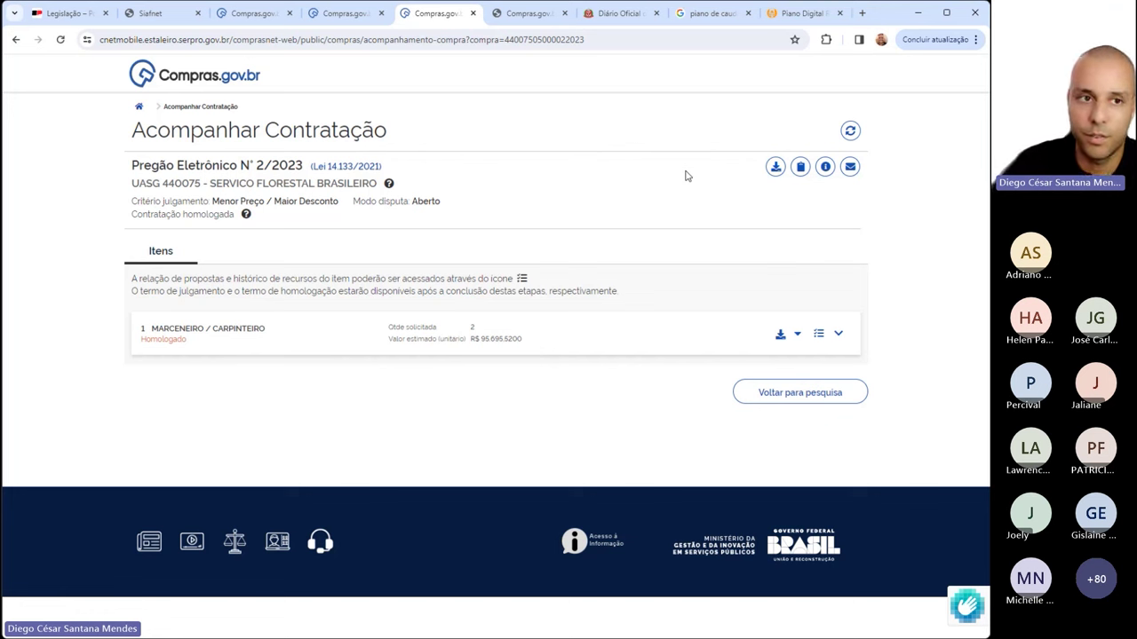
click(360, 16)
click(268, 281)
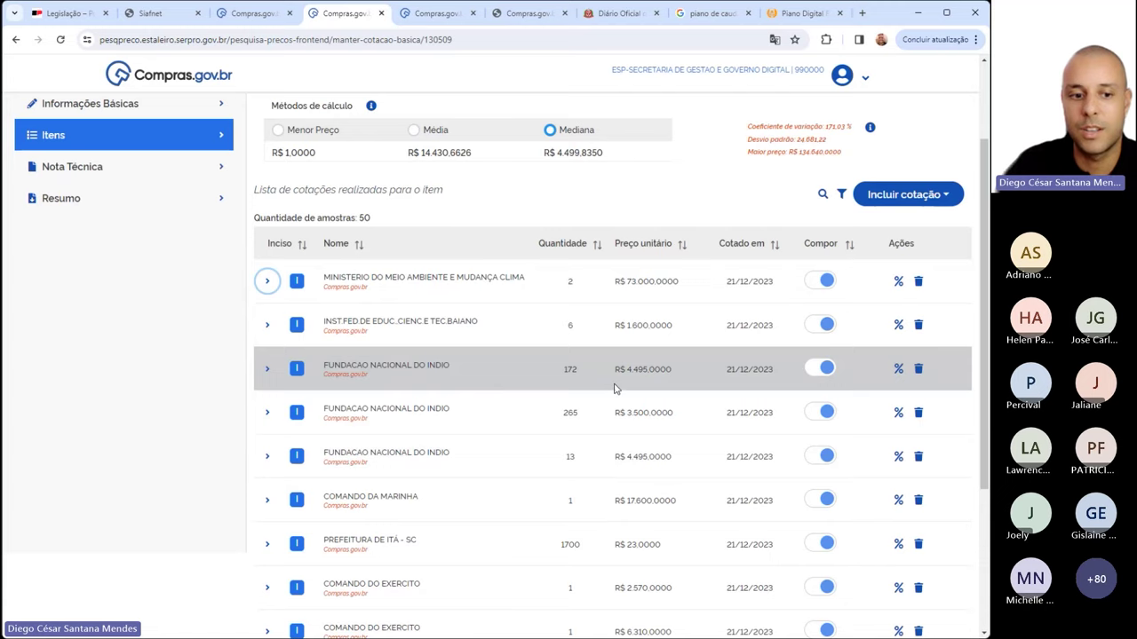
Look through the other quotations of the Marceneiro / carpinteiro item and return to the research's list of items
scroll(615, 388, down, 1)
scroll(614, 388, down, 2)
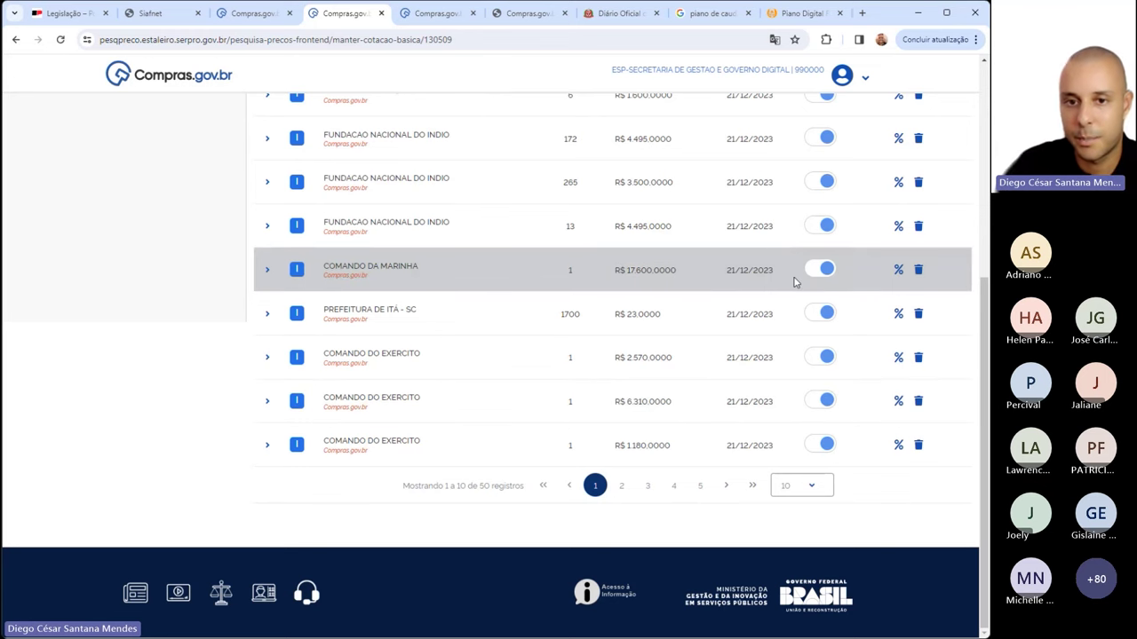
scroll(794, 270, up, 5)
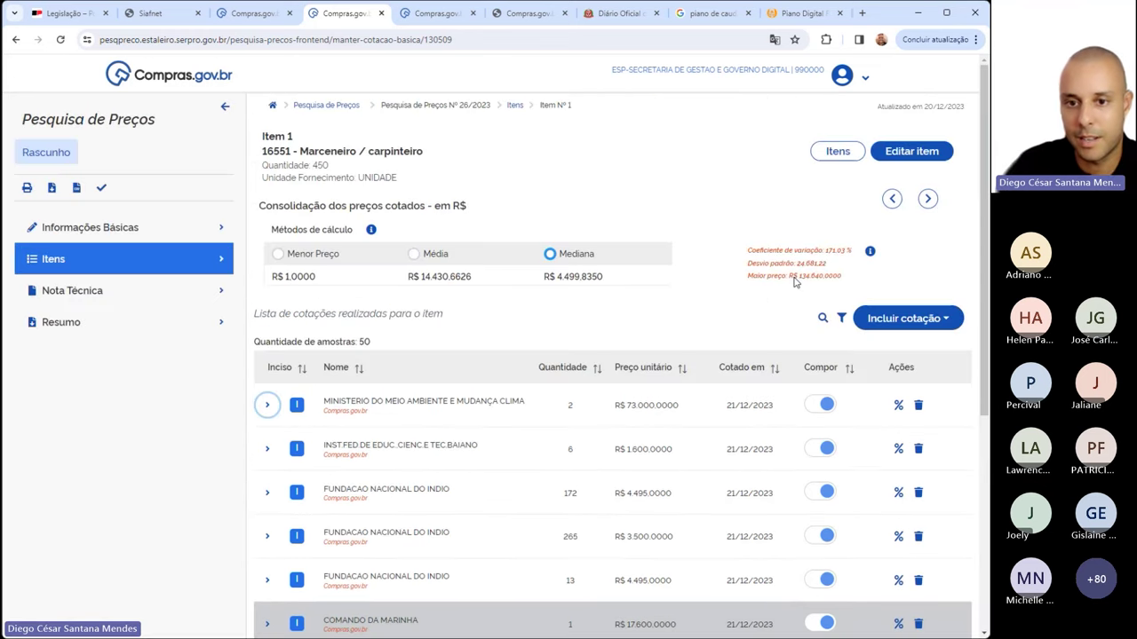
click(838, 152)
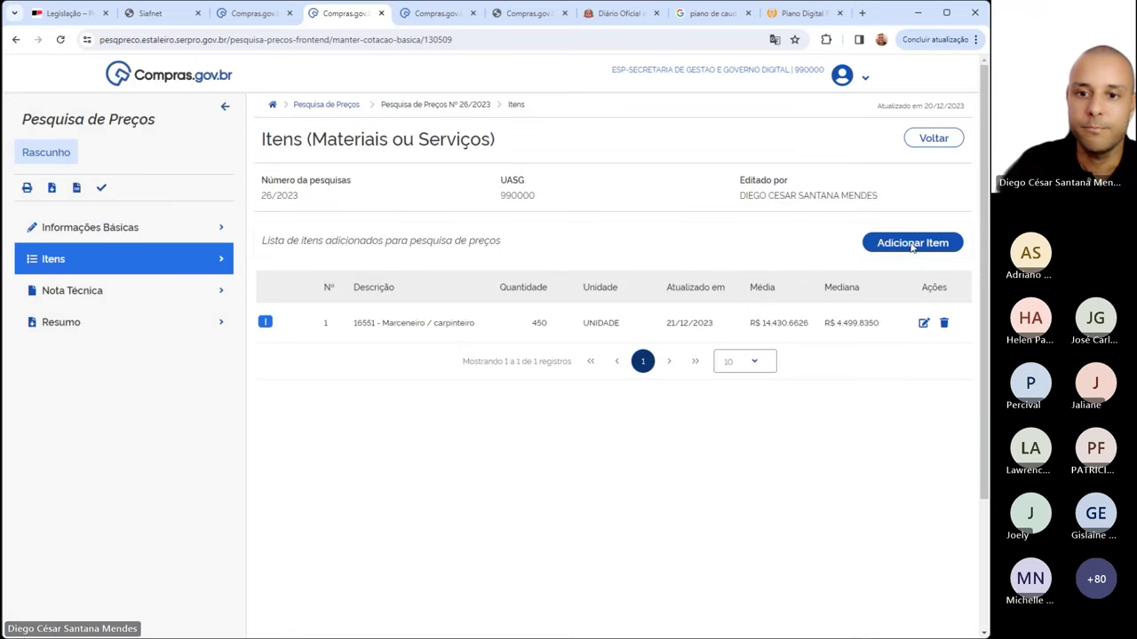
Start adding another item, search the catalogue for "confecção" and look through the matching materials
click(915, 248)
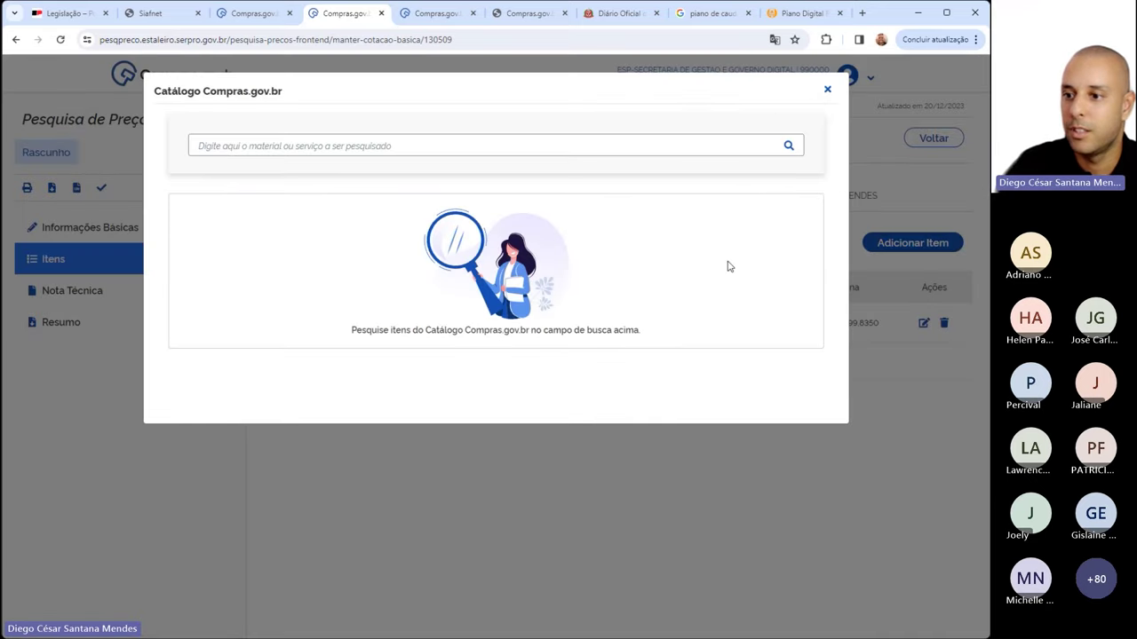
click(432, 148)
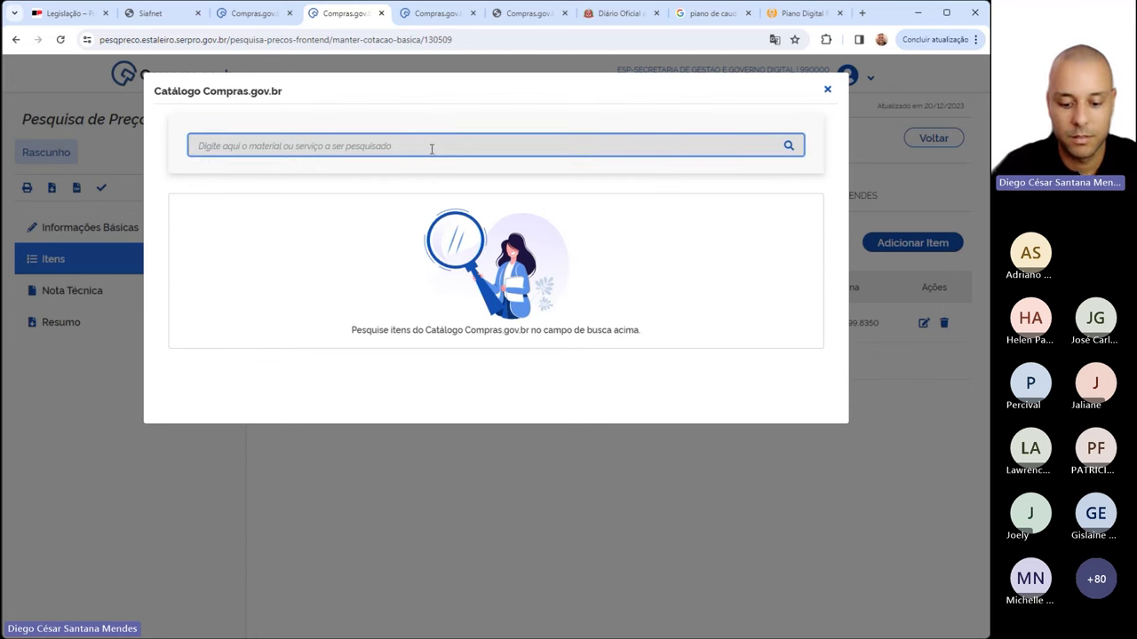
text(confecção)
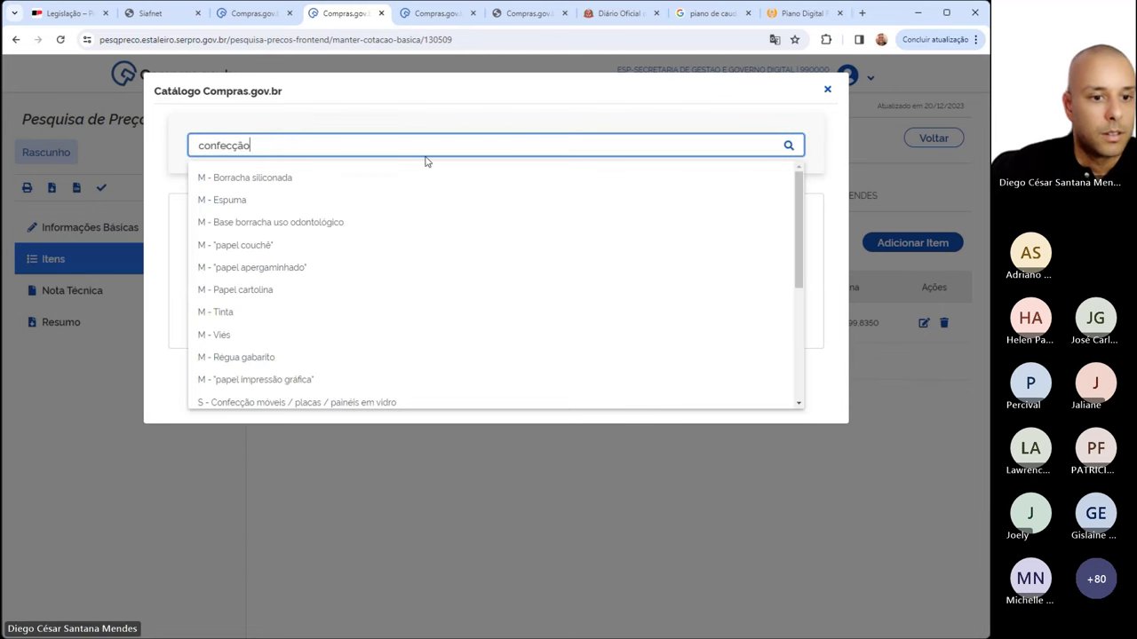
key(Return)
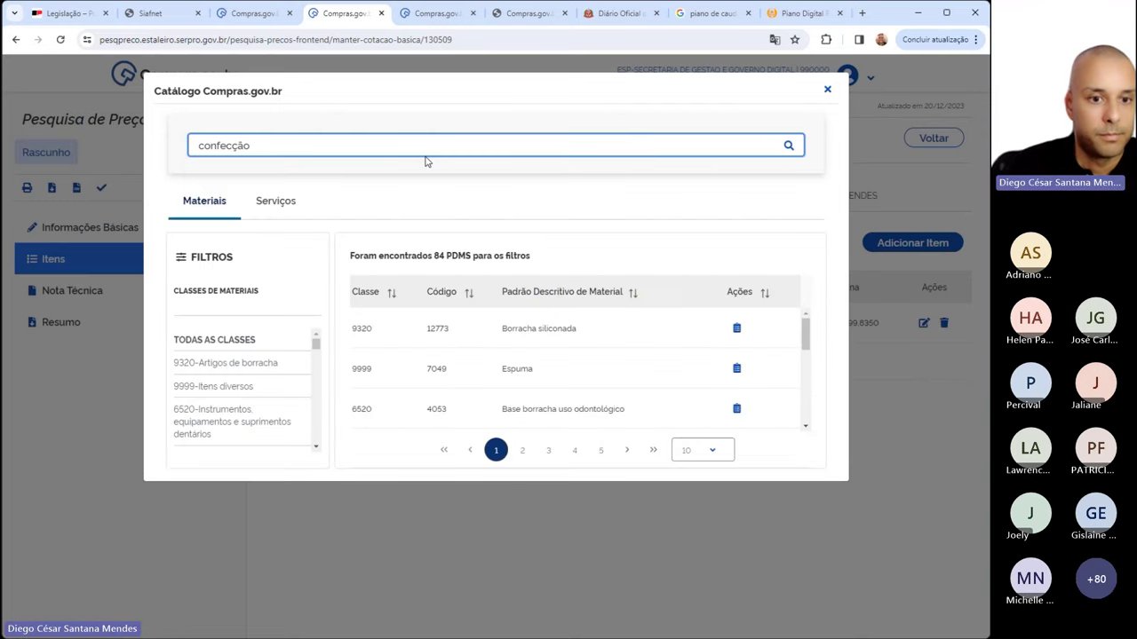
scroll(569, 353, down, 3)
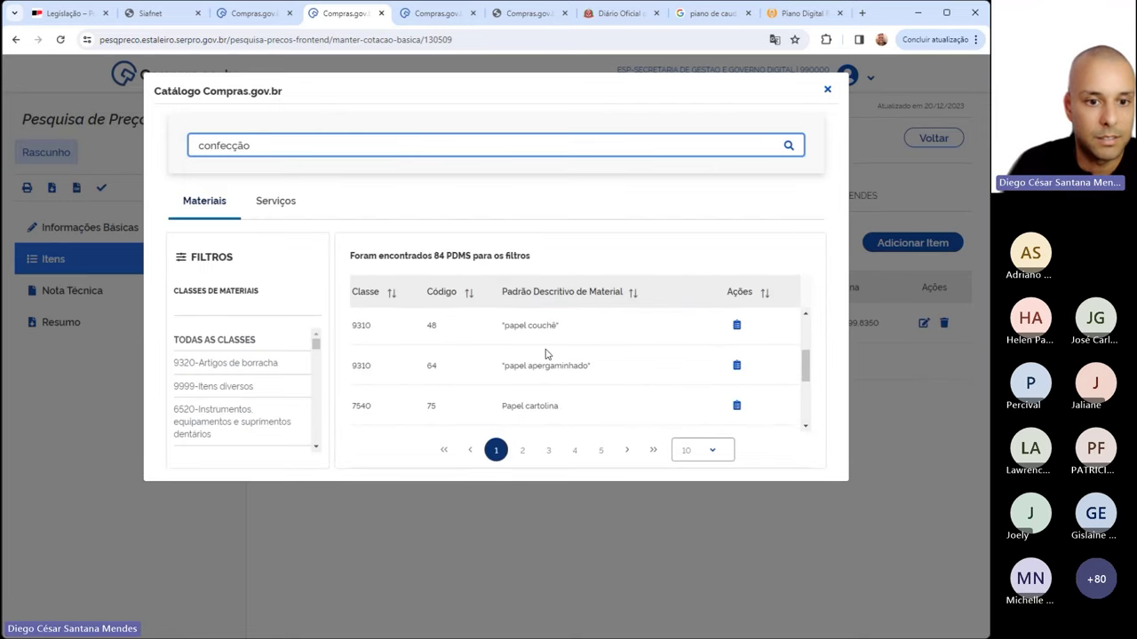
scroll(596, 353, down, 2)
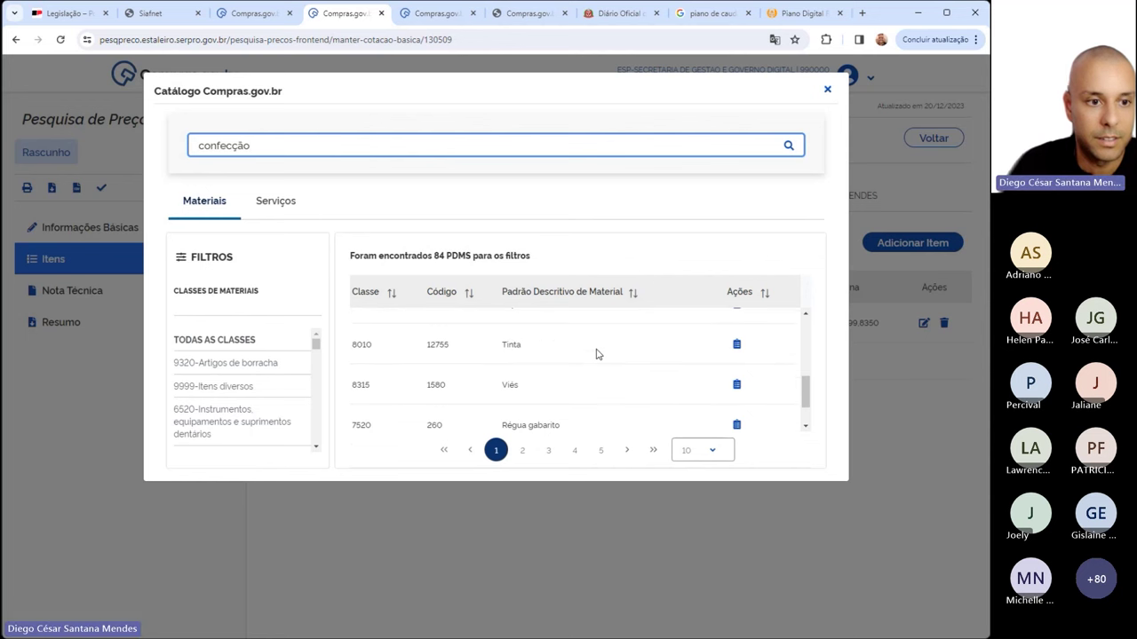
Show the services matching "confecção" and look through their descriptions and the service group filters
click(274, 201)
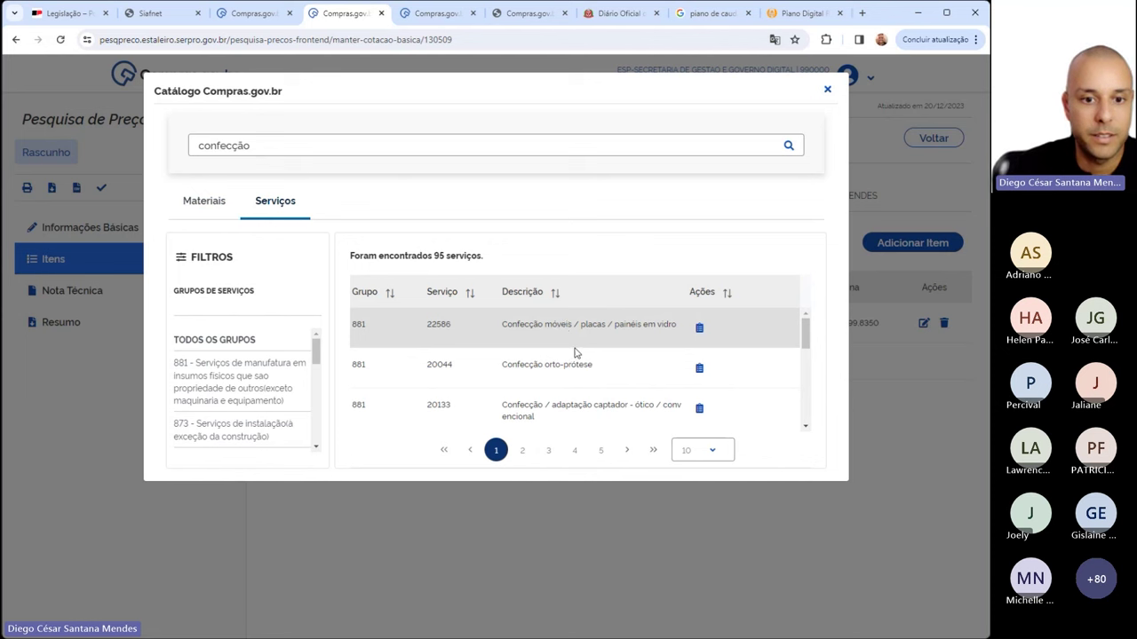
scroll(579, 353, down, 1)
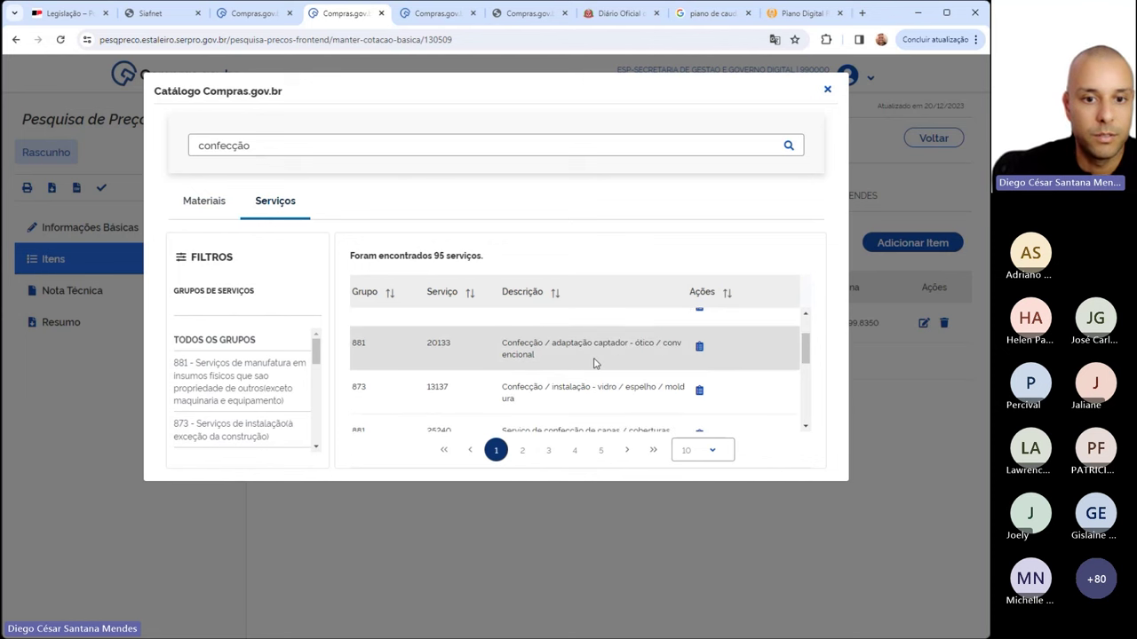
scroll(578, 363, down, 3)
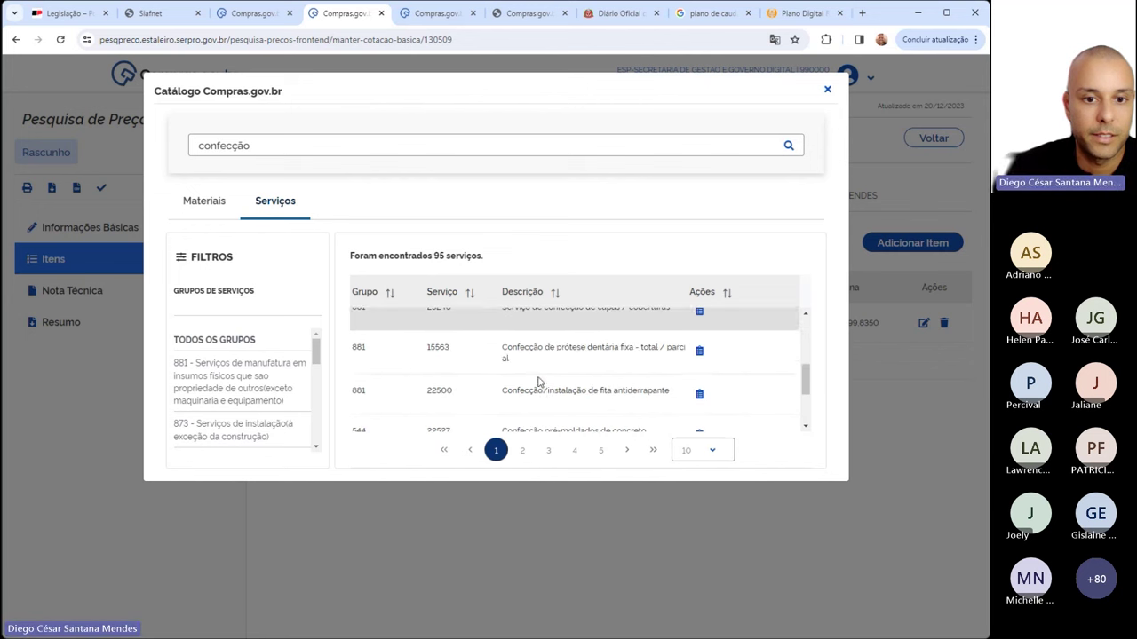
scroll(577, 369, down, 2)
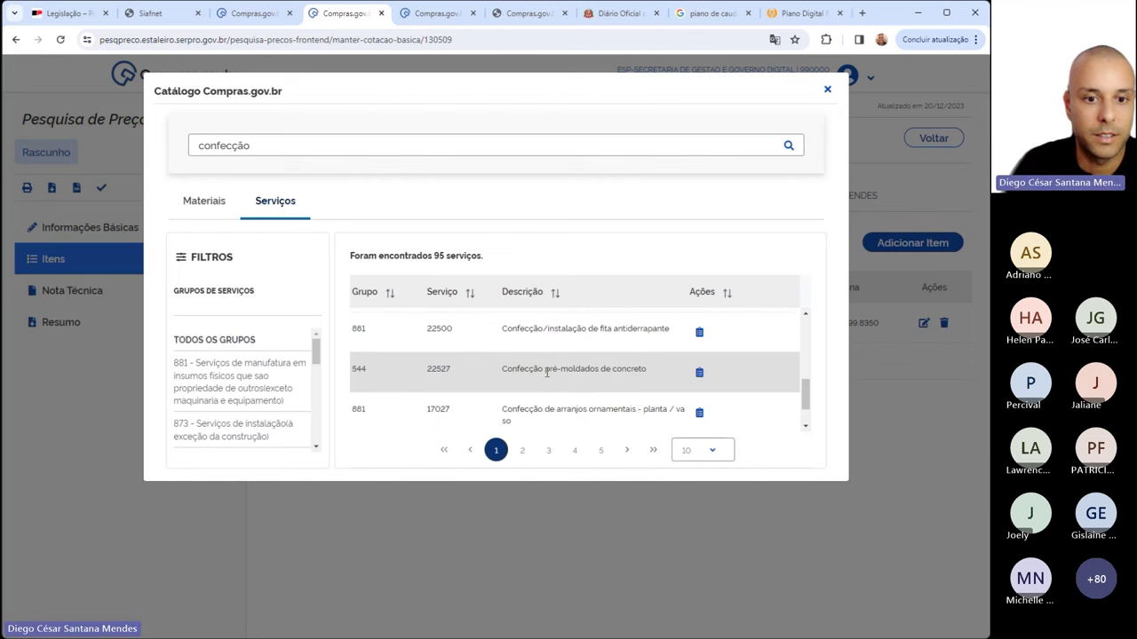
scroll(603, 373, down, 1)
scroll(569, 379, up, 1)
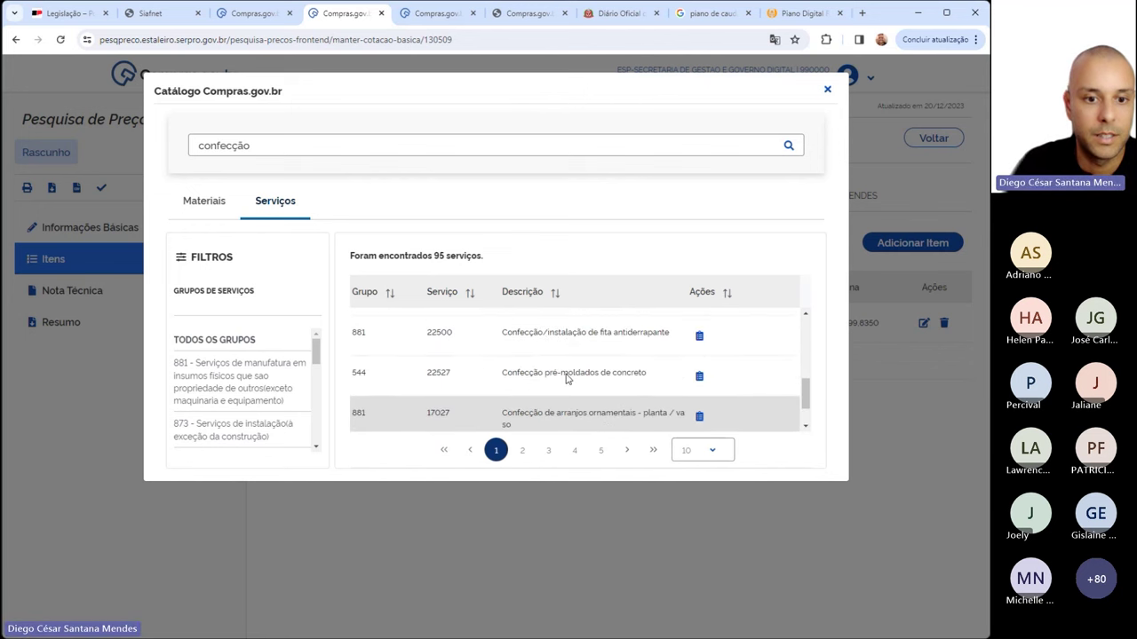
scroll(567, 379, down, 1)
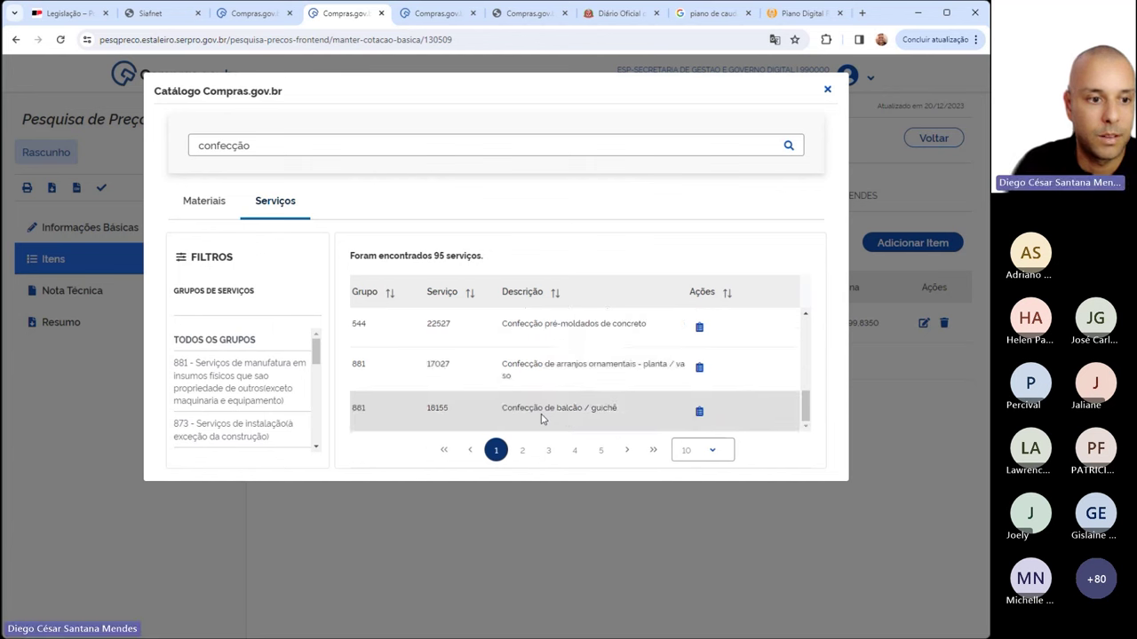
scroll(285, 362, down, 3)
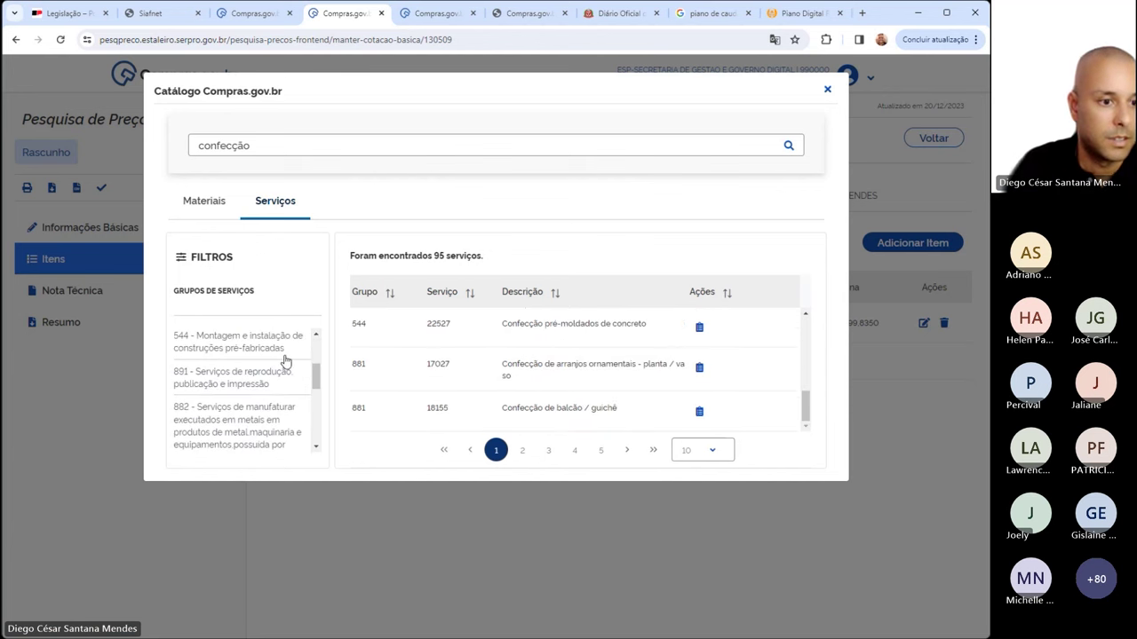
Search the catalogue for "costura" and open the service Confecção de artefato de couro por solda / costura
double_click(252, 151)
text(costura)
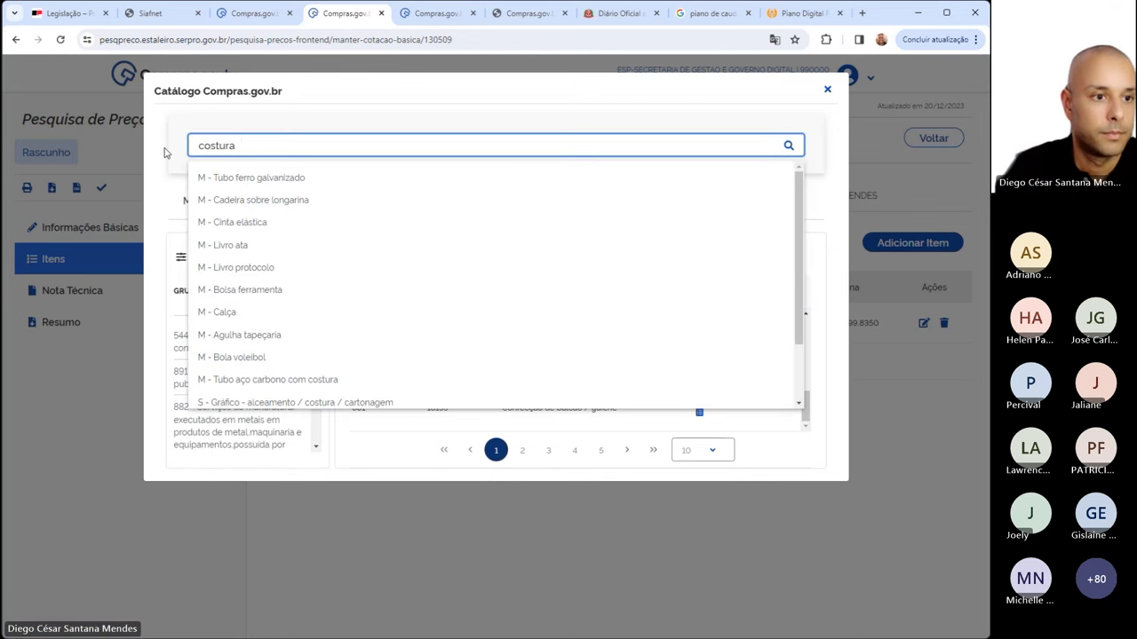
scroll(235, 266, down, 1)
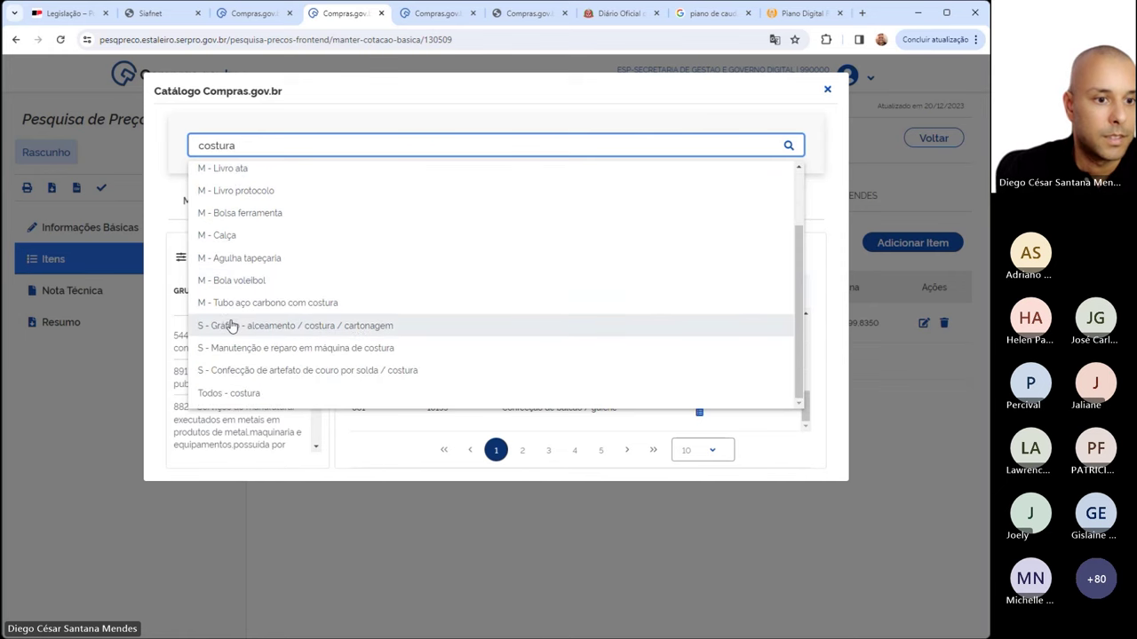
click(260, 374)
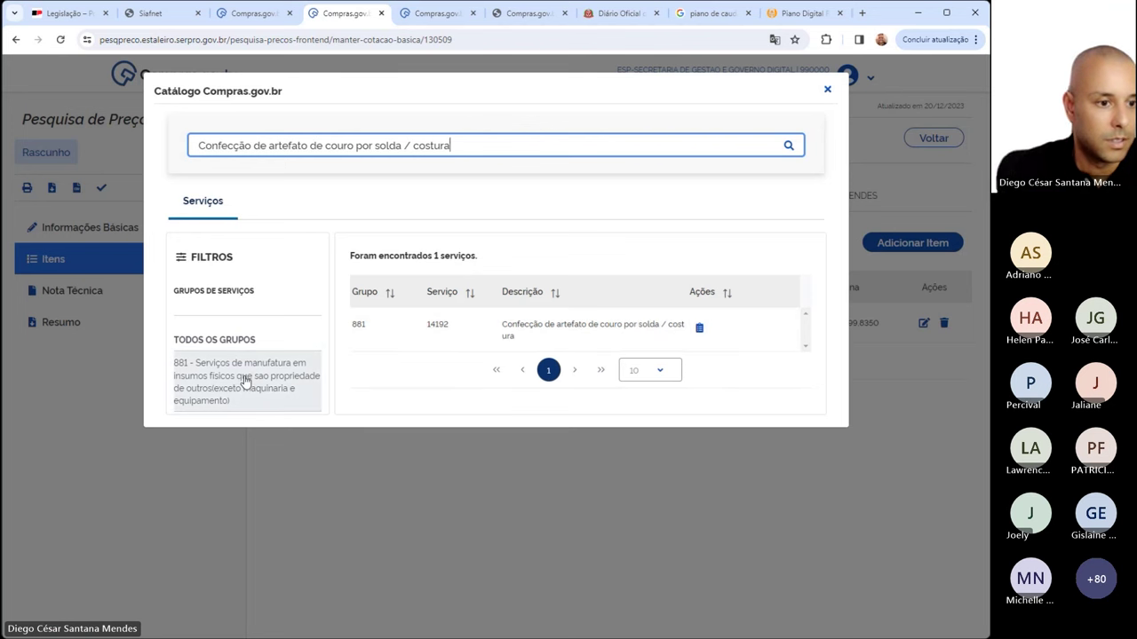
click(699, 328)
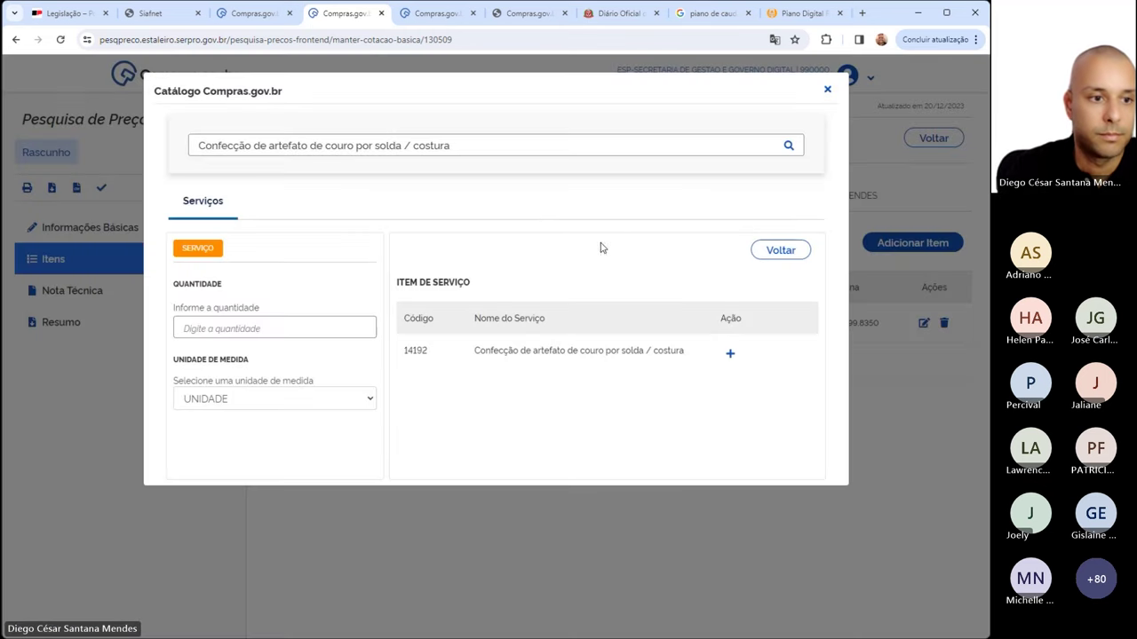
Add service 14192 to the price research with a quantity of 500 and UNIDADE as the unit of measure
click(226, 329)
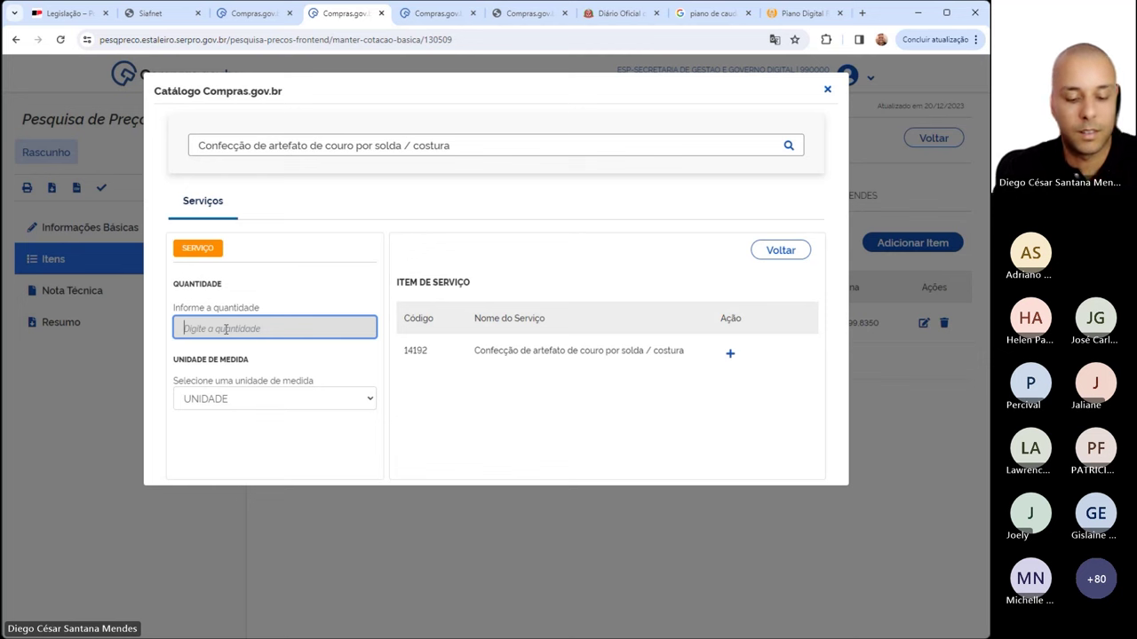
text(500)
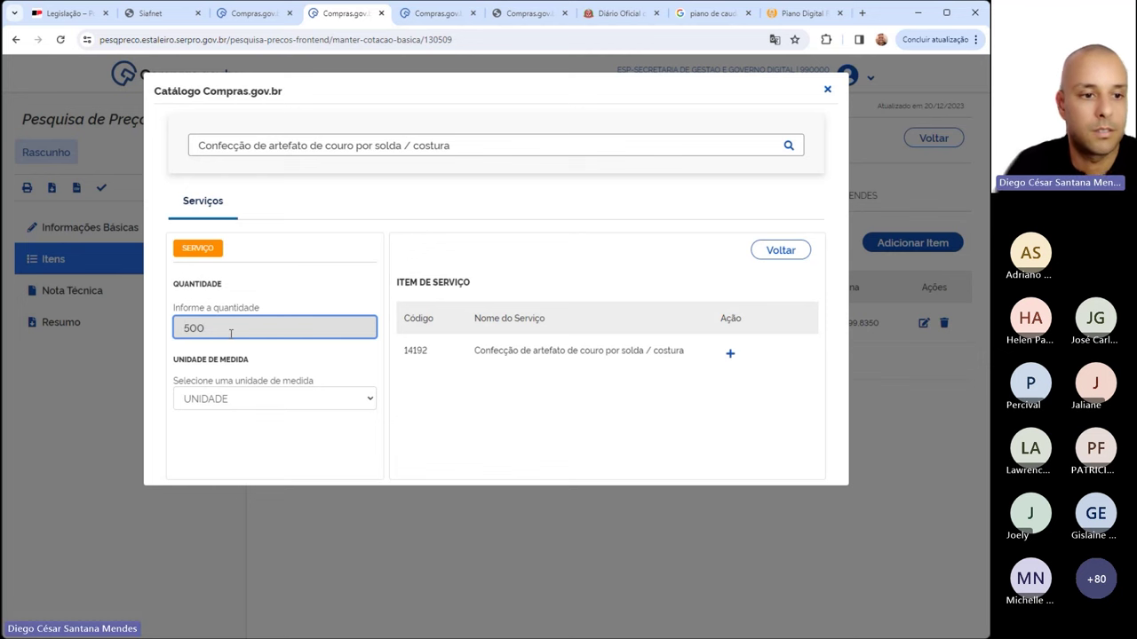
key(Tab)
click(421, 380)
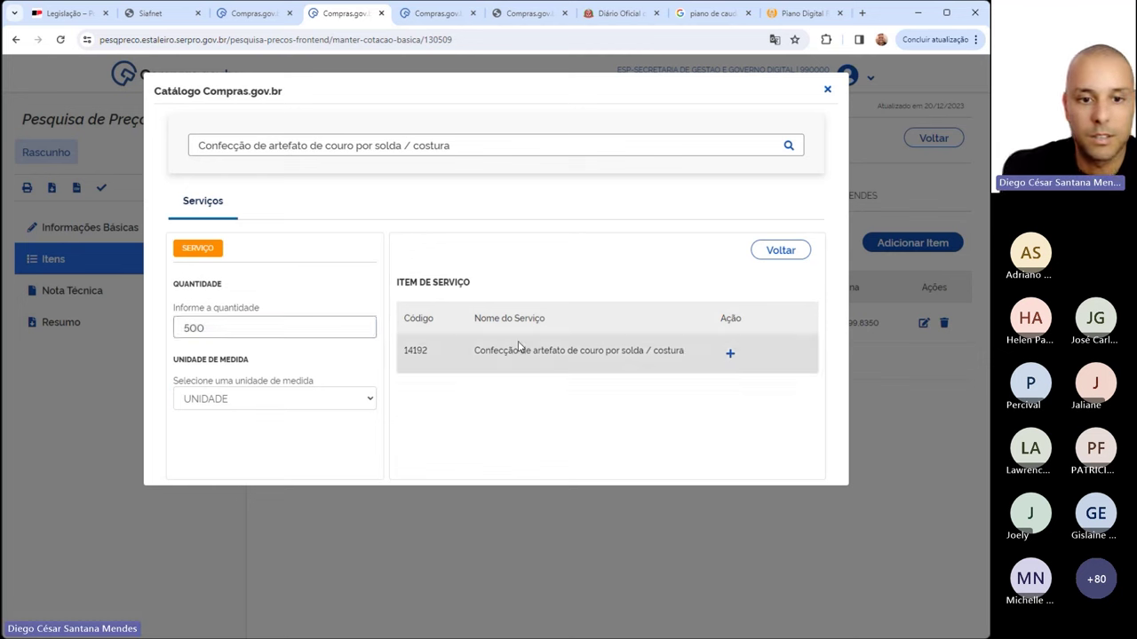
click(728, 354)
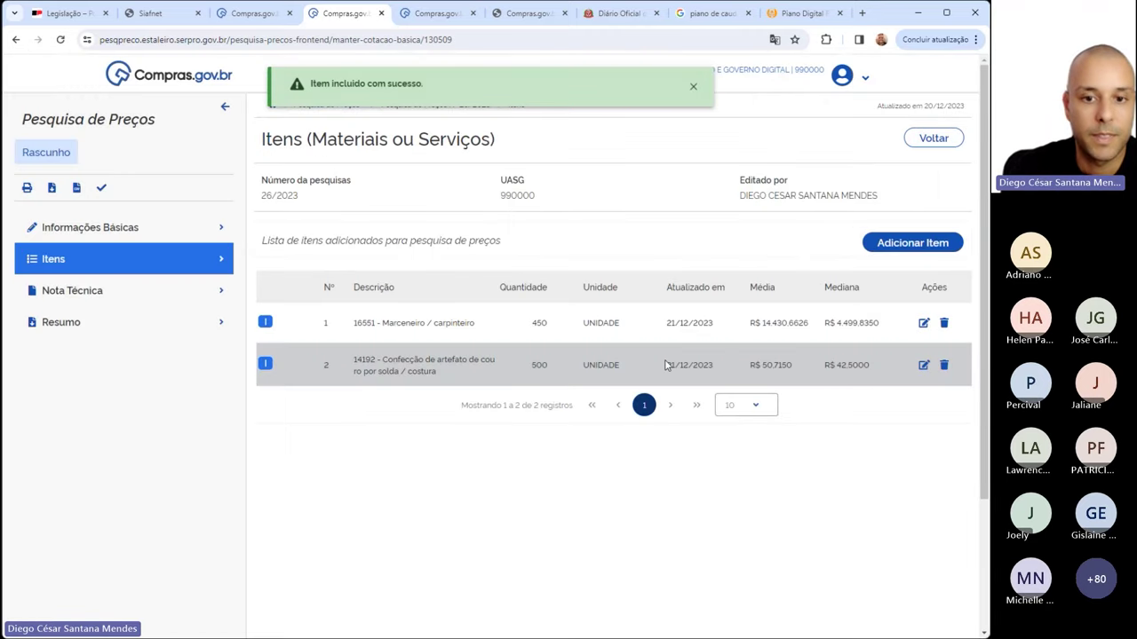
Open the leather and sewing item's quotations and check its sample count, highest price and lowest price
click(924, 365)
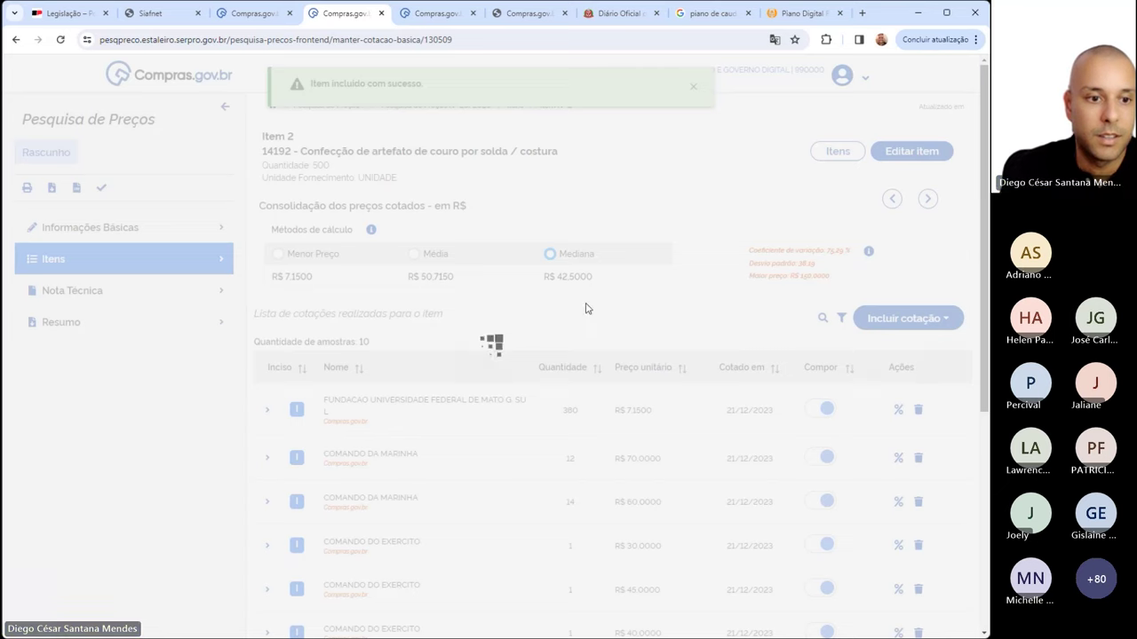
double_click(364, 342)
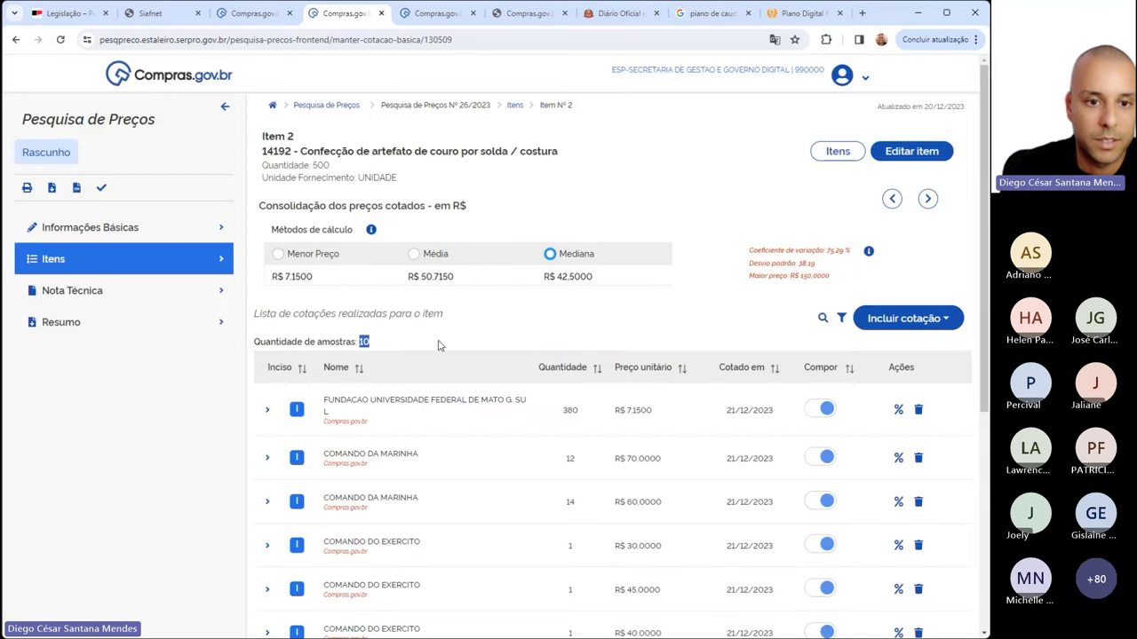
click(444, 346)
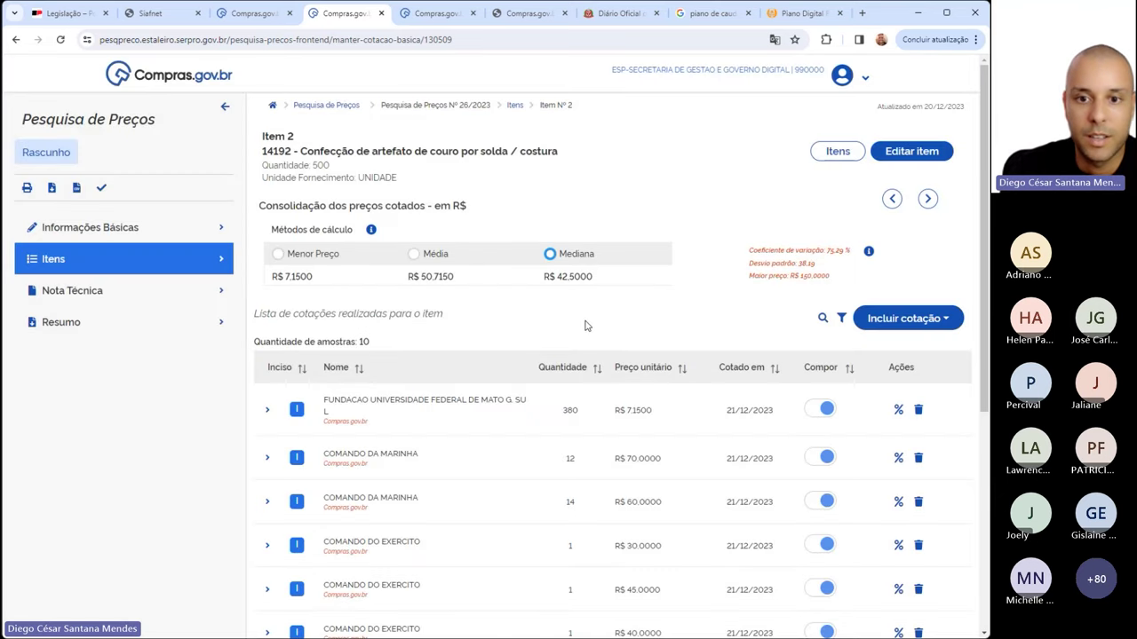
drag(796, 277, 811, 283)
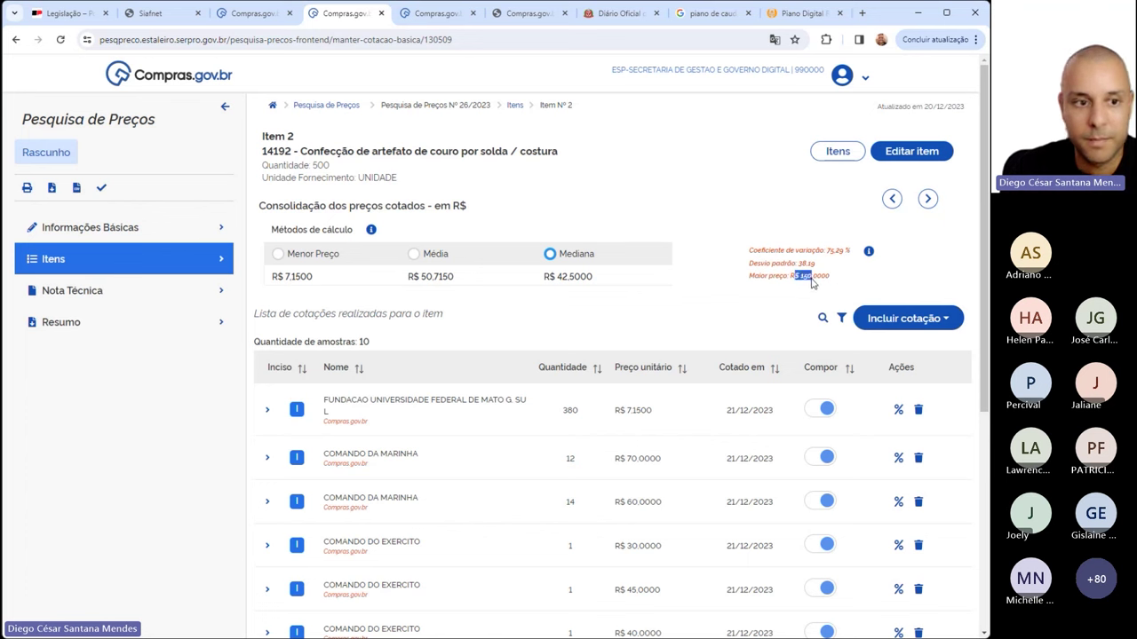
drag(272, 278, 303, 282)
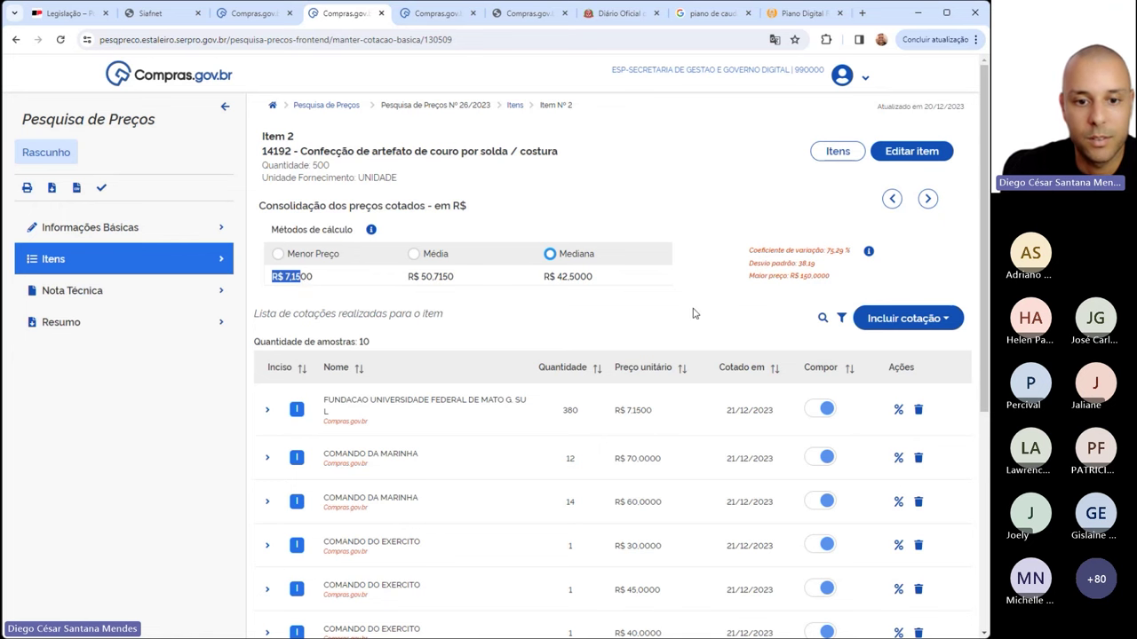
Read the purchase object of the Fundação Universidade Federal de Mato G. Sul quotation, exclude it from the price calculation and collapse it
scroll(694, 313, down, 2)
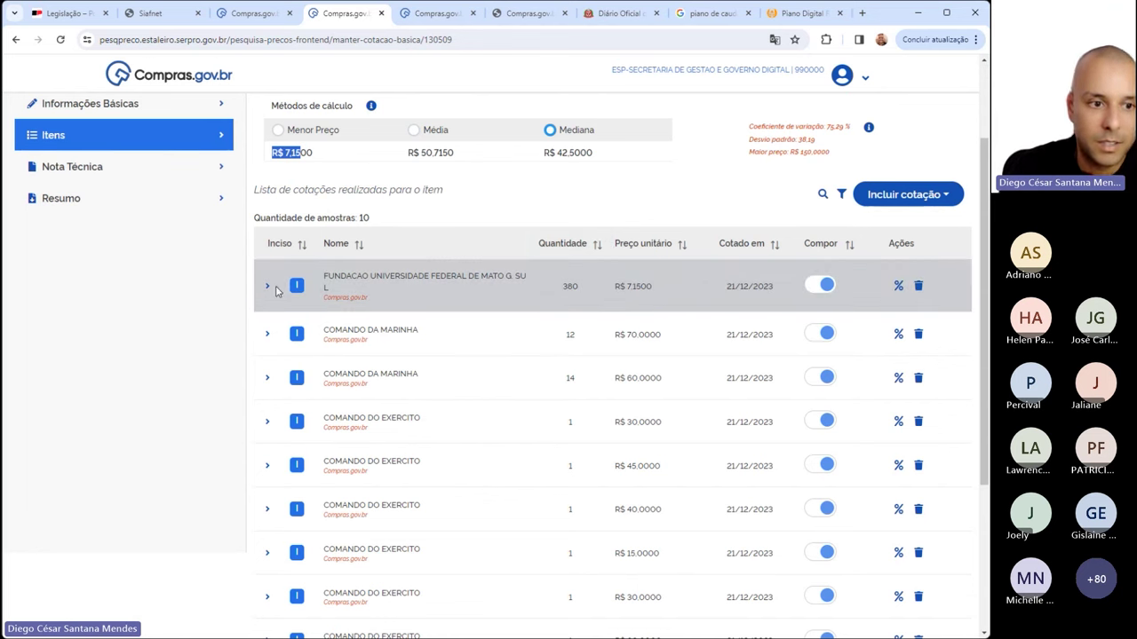
click(268, 287)
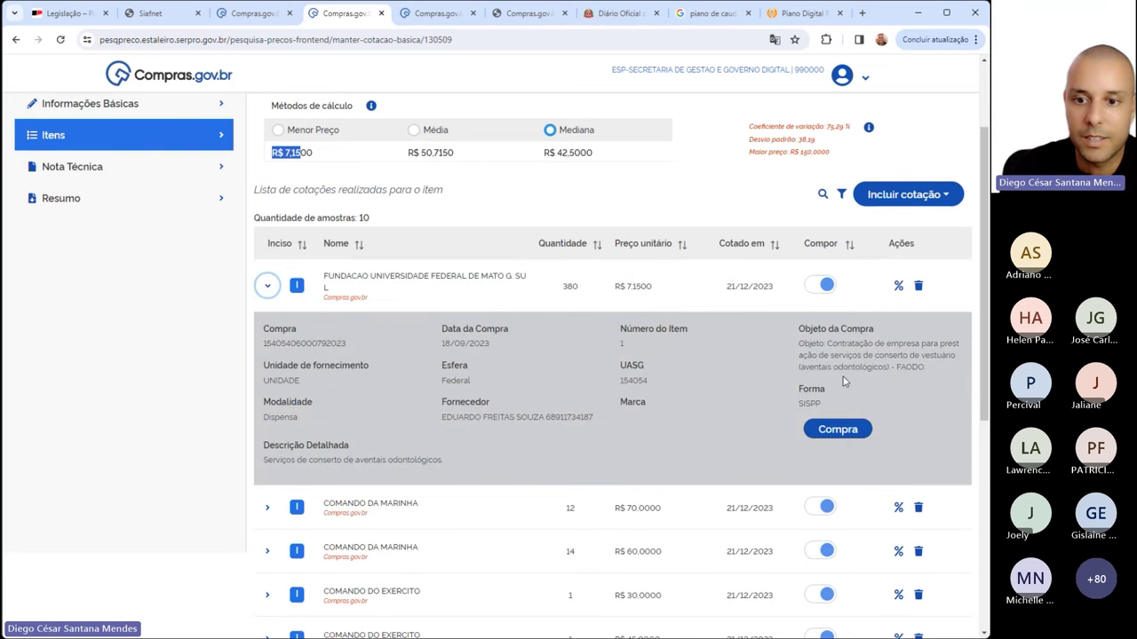
drag(798, 367, 892, 366)
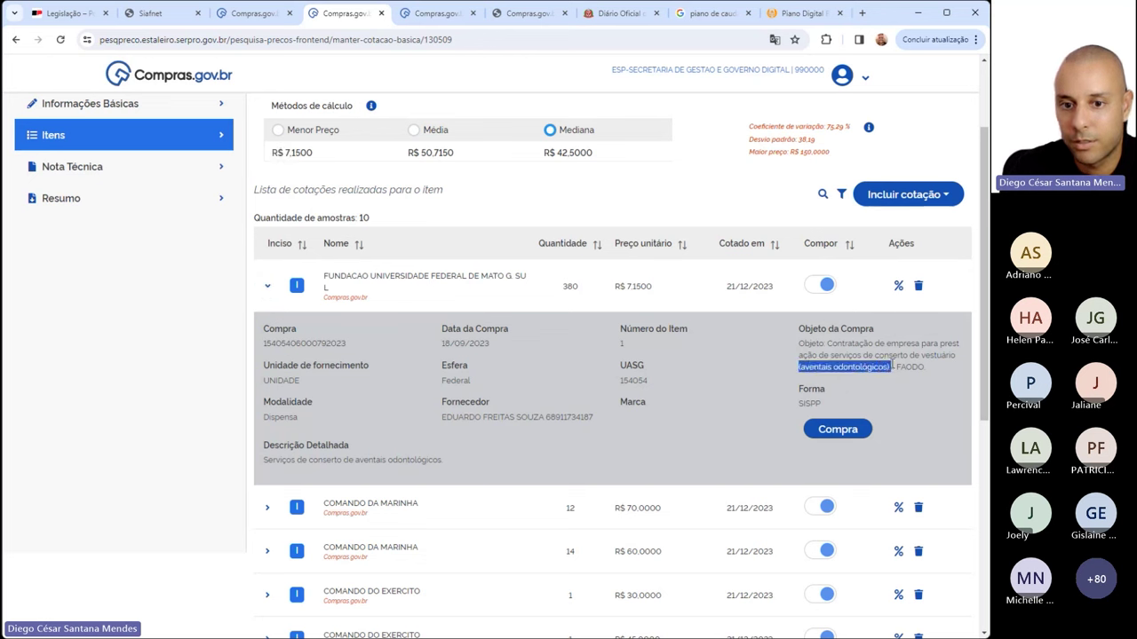
click(830, 347)
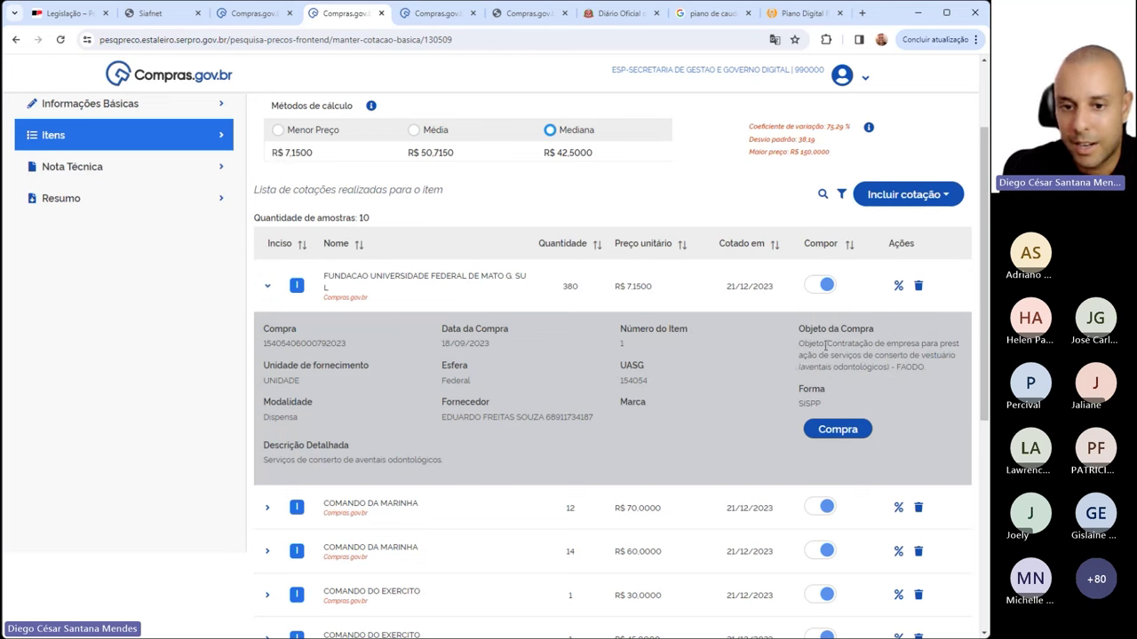
drag(826, 345, 897, 367)
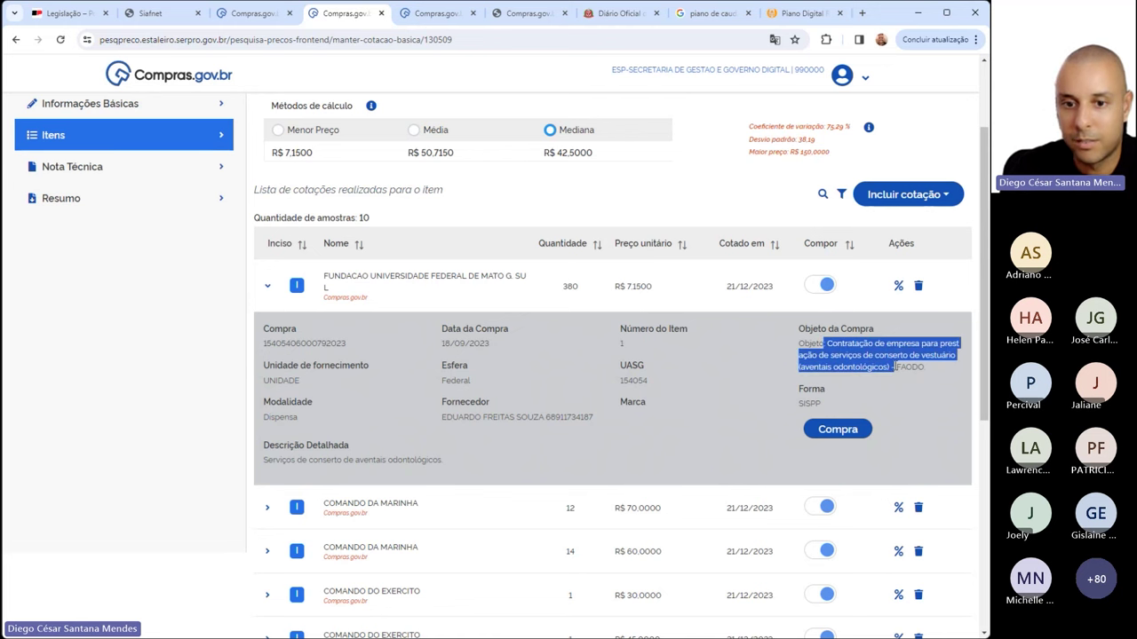
click(889, 349)
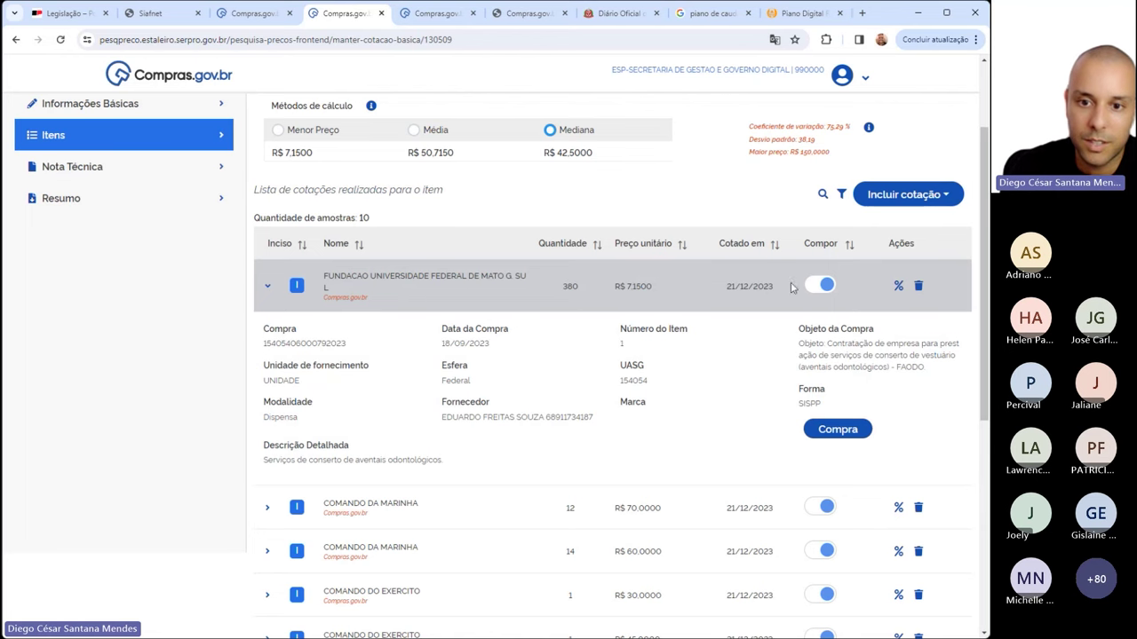
click(824, 287)
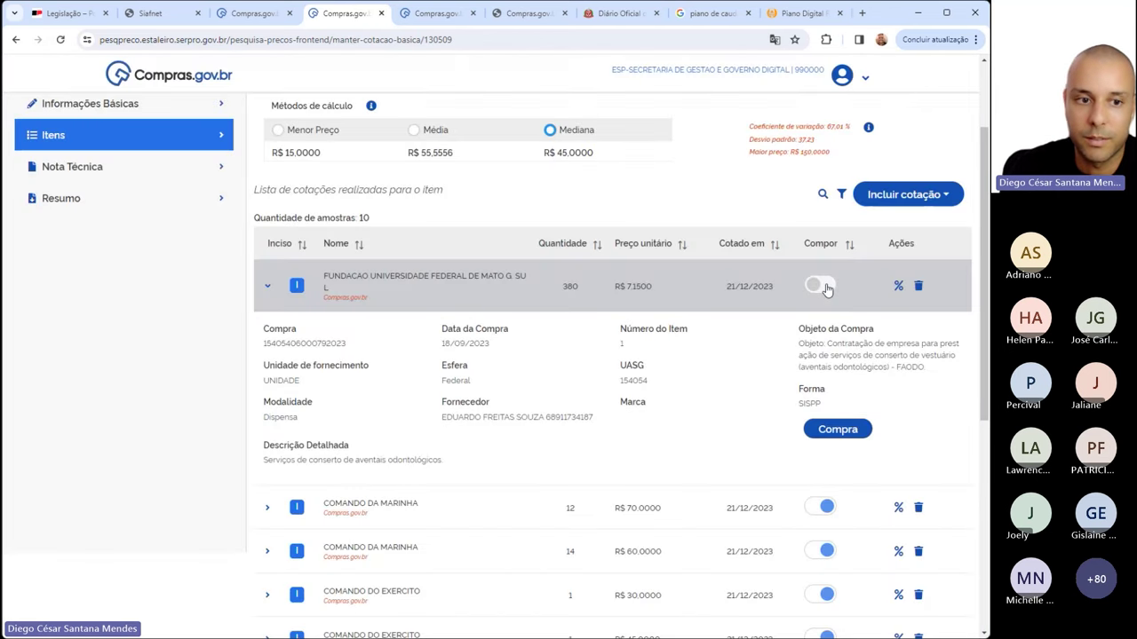
click(266, 286)
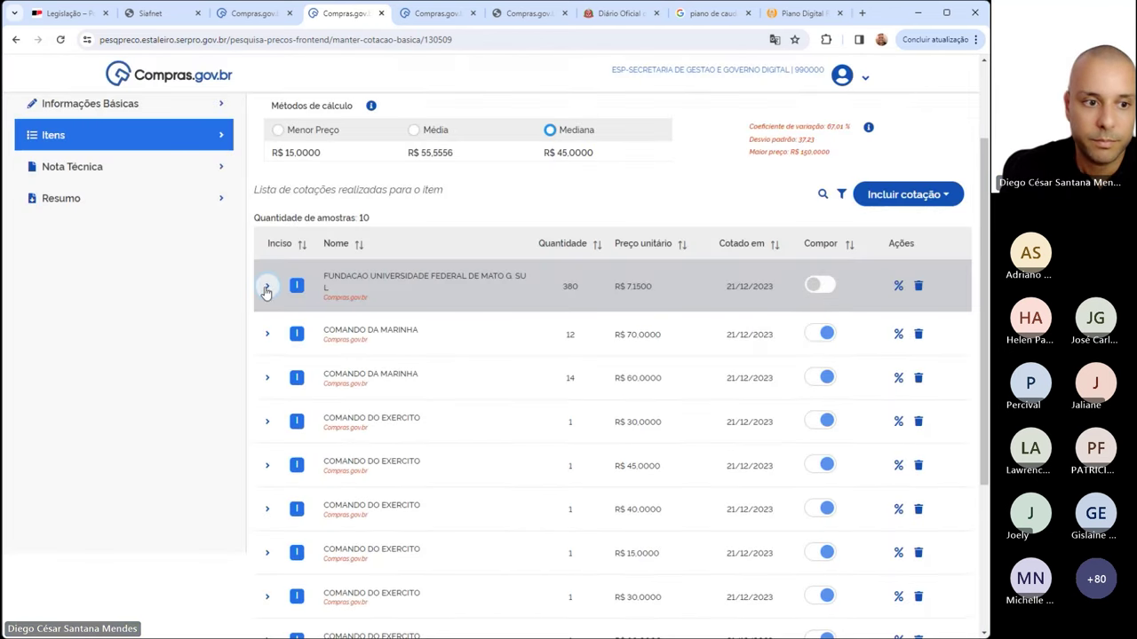
Read the purchase object of the Comando da Marinha quotation with quantity 12, exclude it from the price calculation and collapse it
click(267, 334)
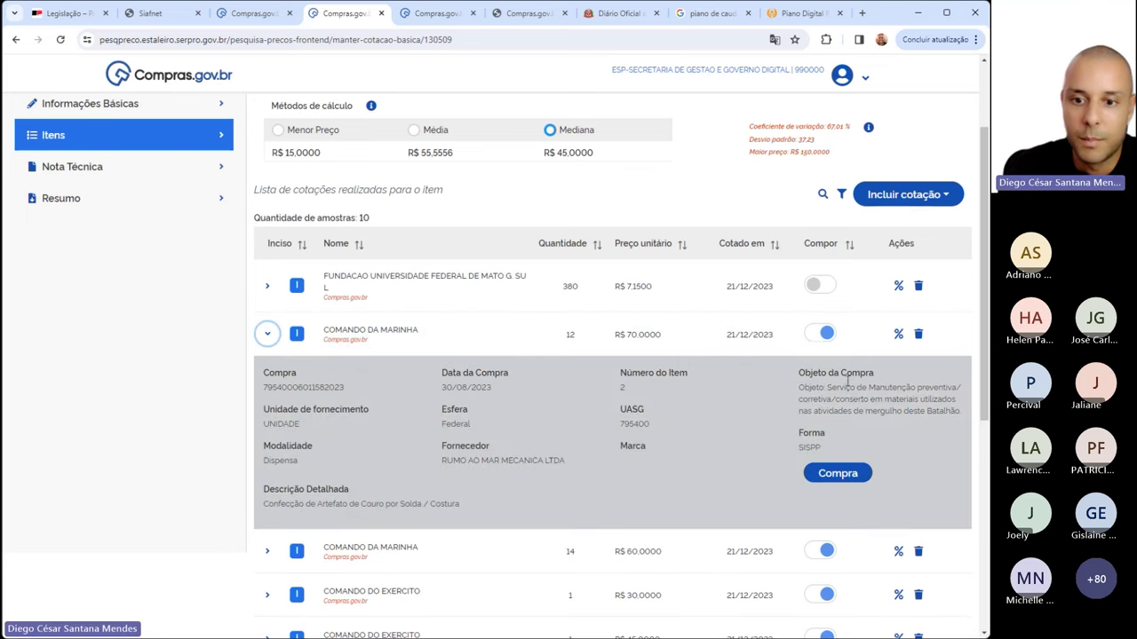
drag(833, 399, 963, 411)
click(936, 427)
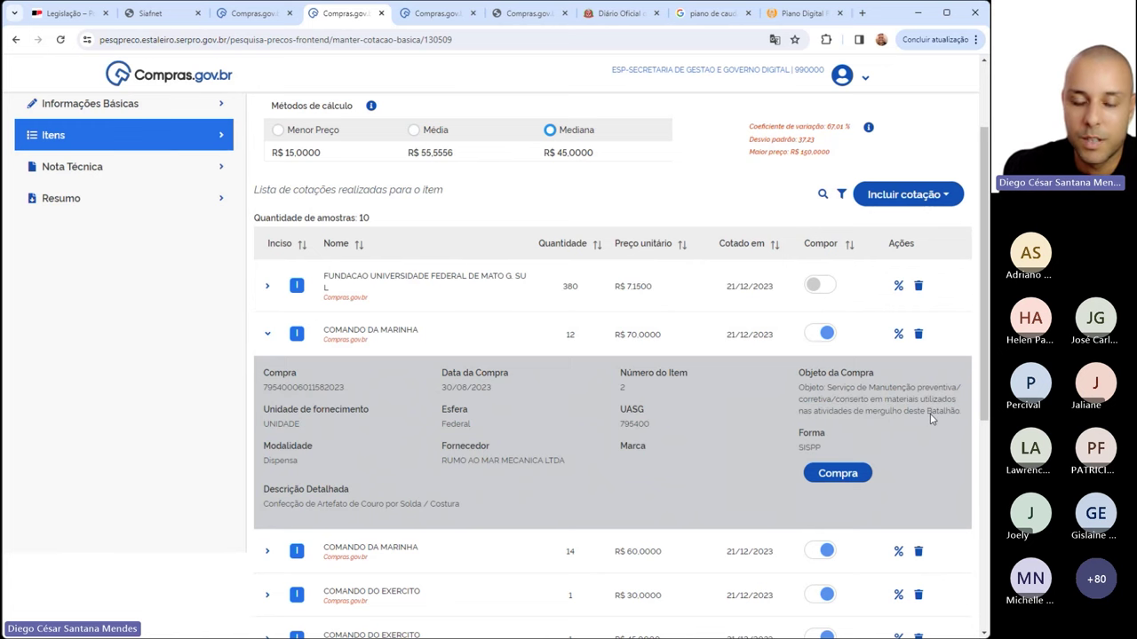
click(819, 333)
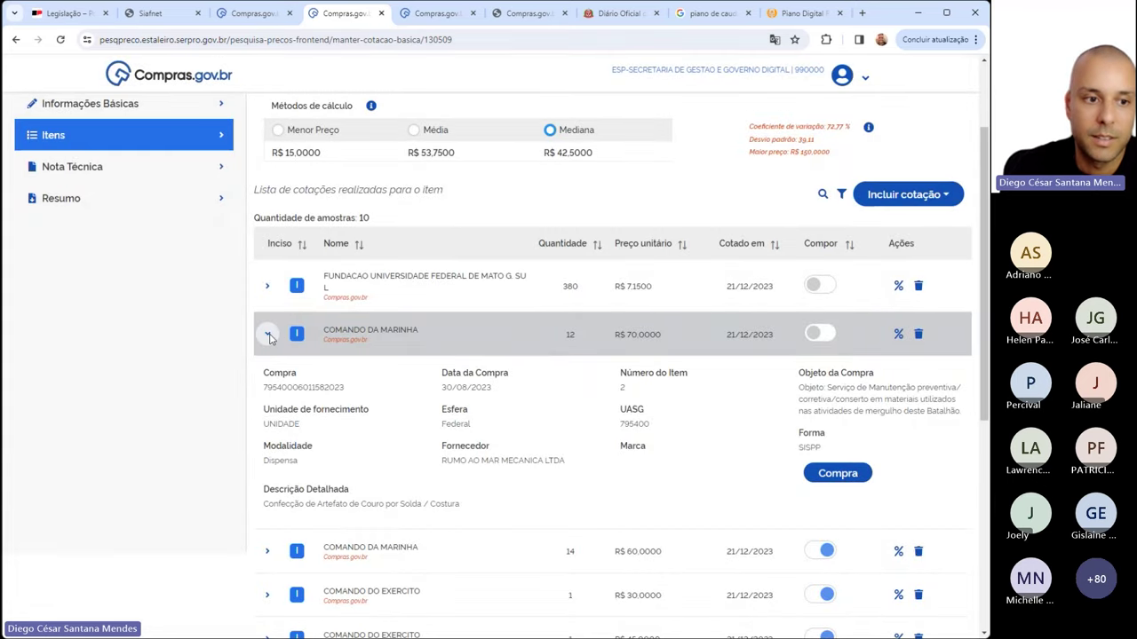
click(268, 336)
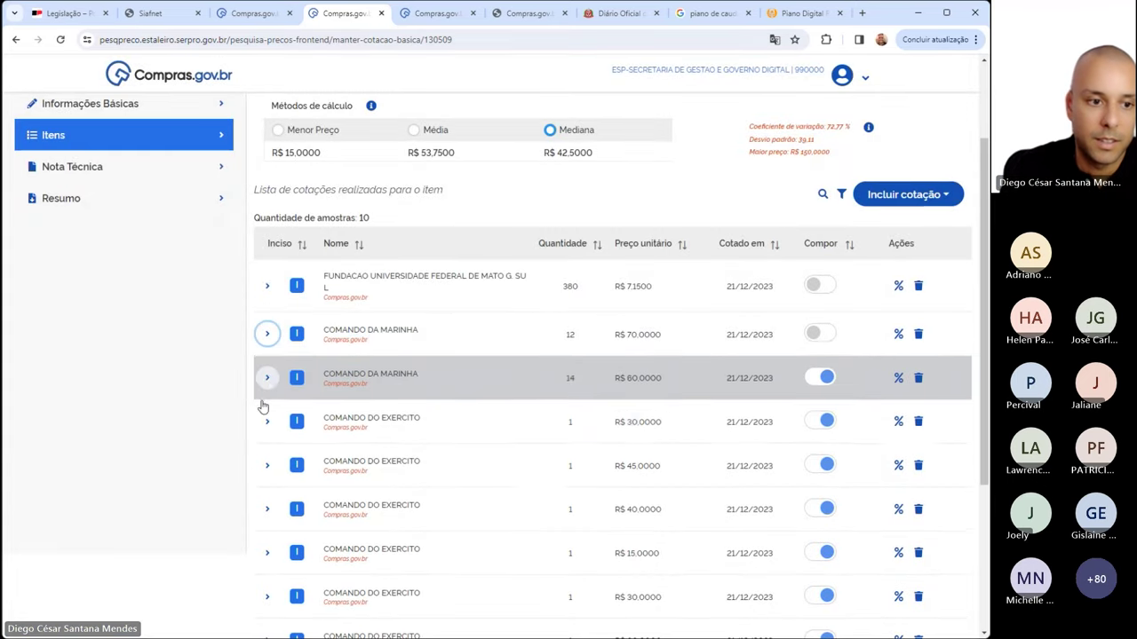
Expand the Comando da Marinha quotation with quantity 14 and exclude it from the price calculation
click(267, 379)
scroll(533, 355, down, 2)
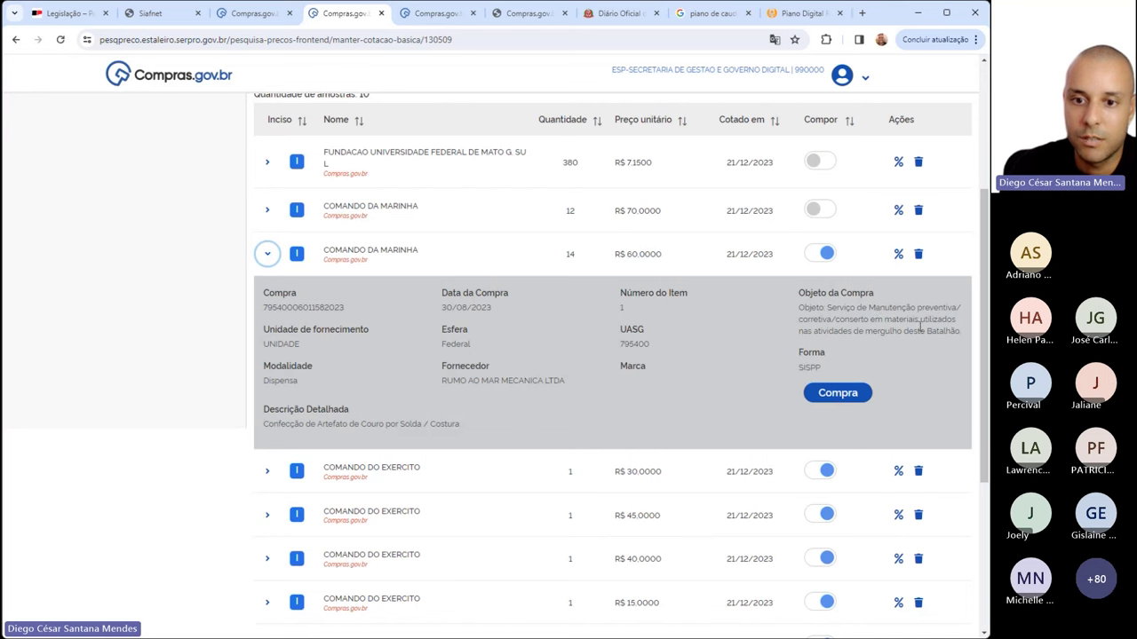
click(826, 254)
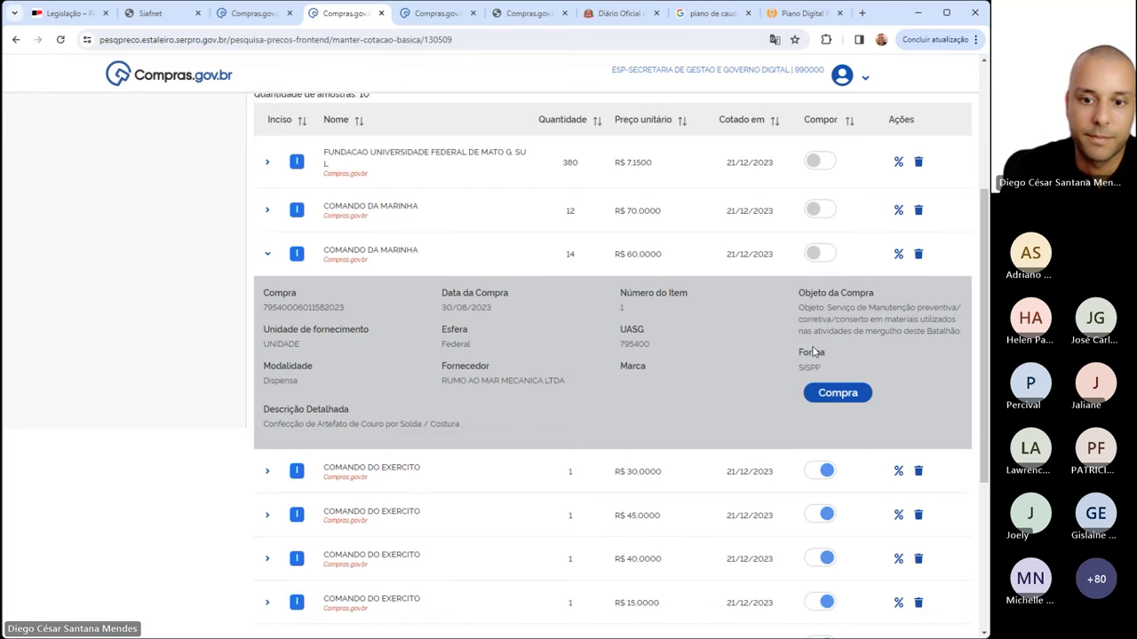
Examine the purchase object and unit price of the first Comando do Exército quotation, and look over the remaining quotations
scroll(825, 427, down, 1)
click(266, 411)
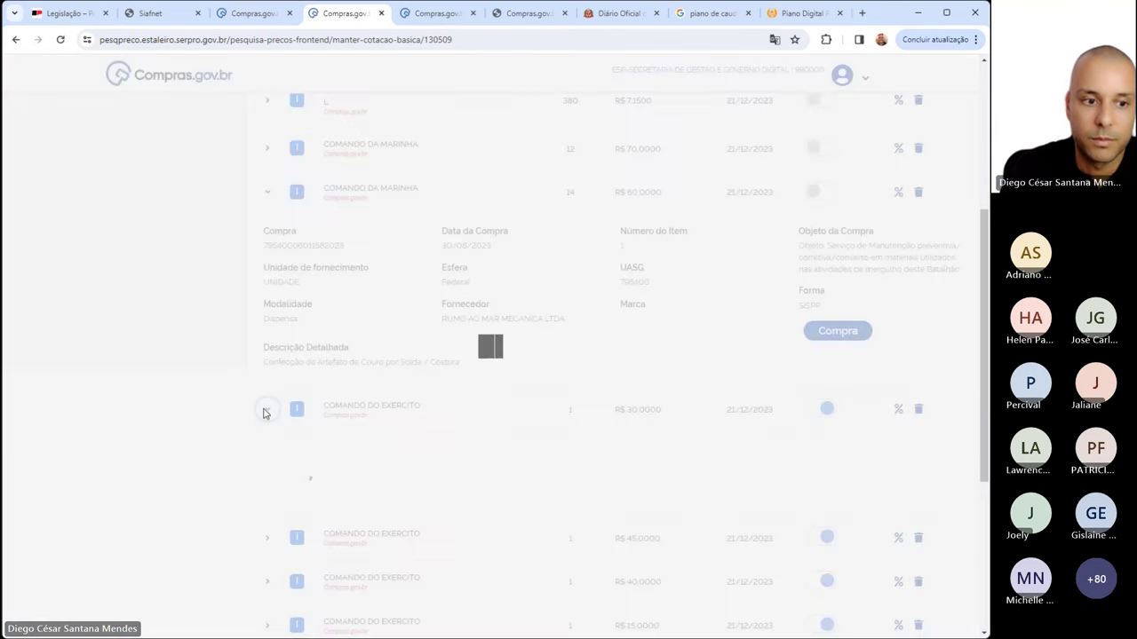
scroll(629, 337, down, 3)
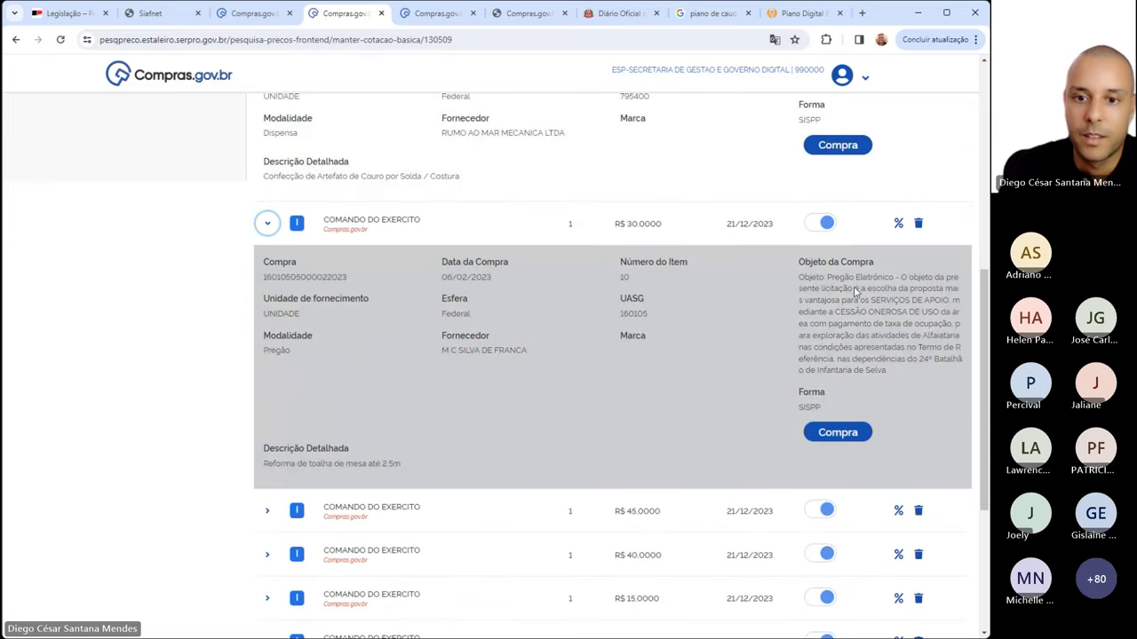
drag(855, 289, 865, 348)
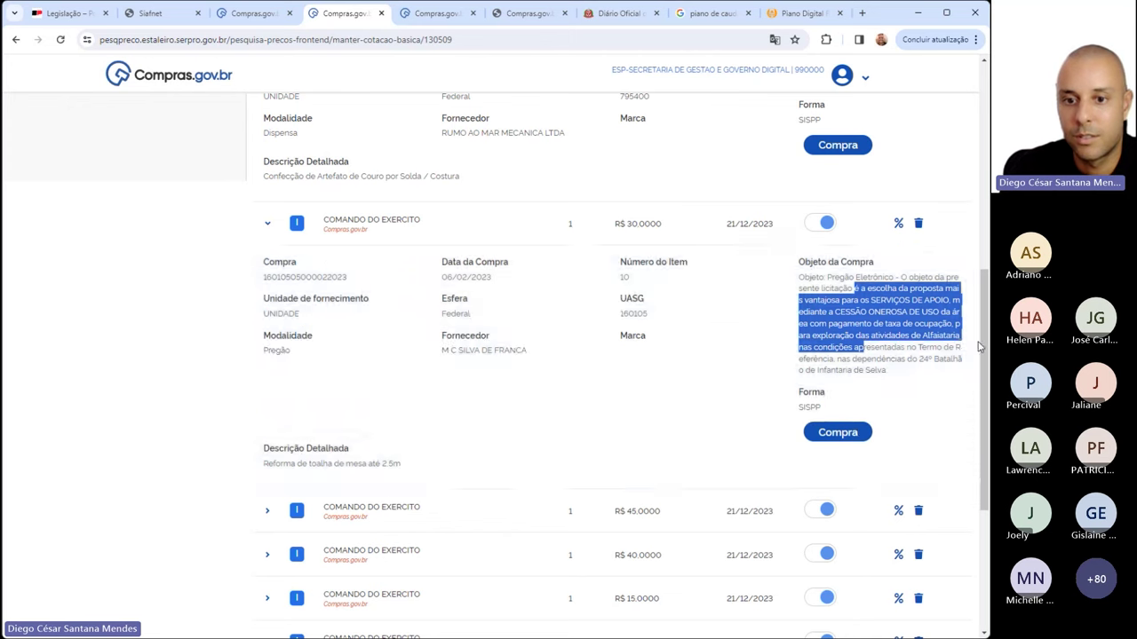
click(909, 344)
drag(913, 335, 950, 347)
click(876, 348)
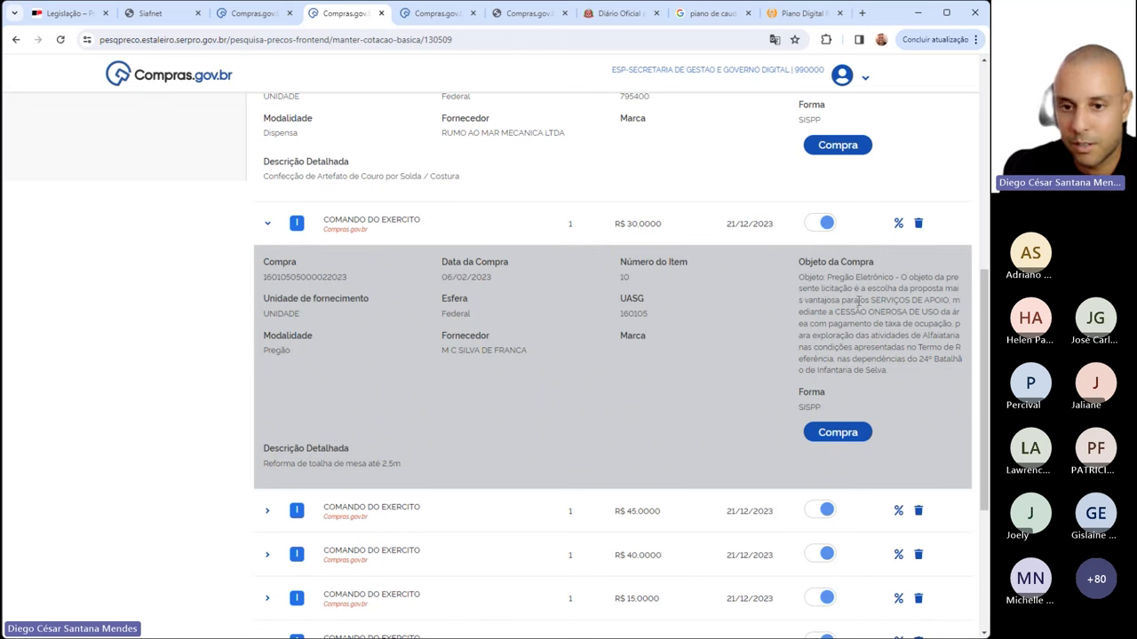
drag(858, 302, 891, 314)
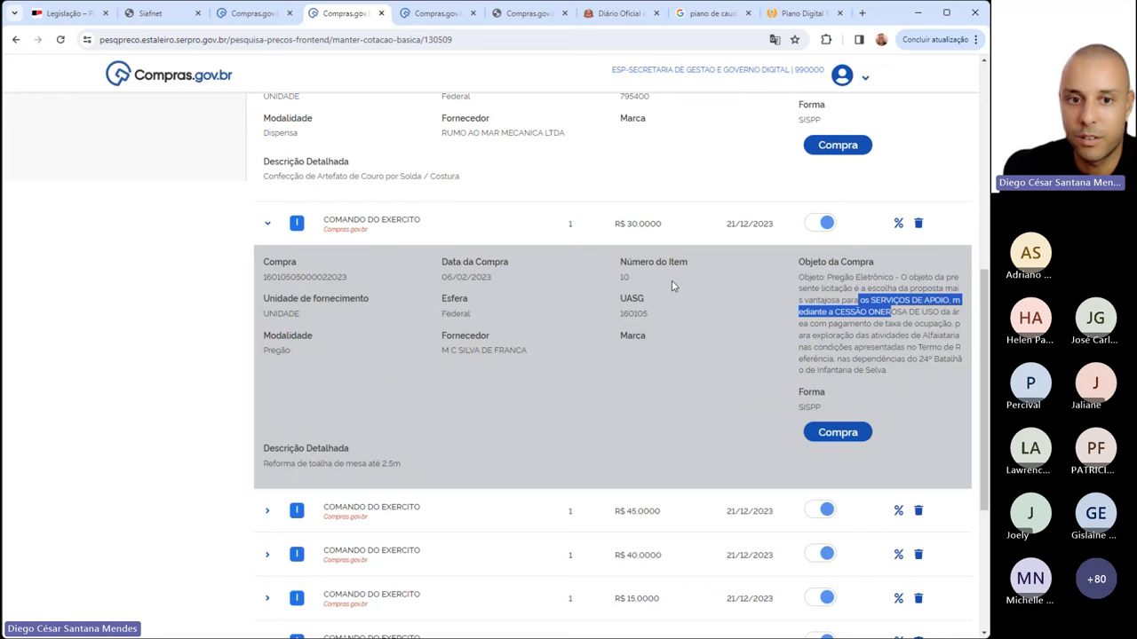
double_click(613, 224)
click(882, 336)
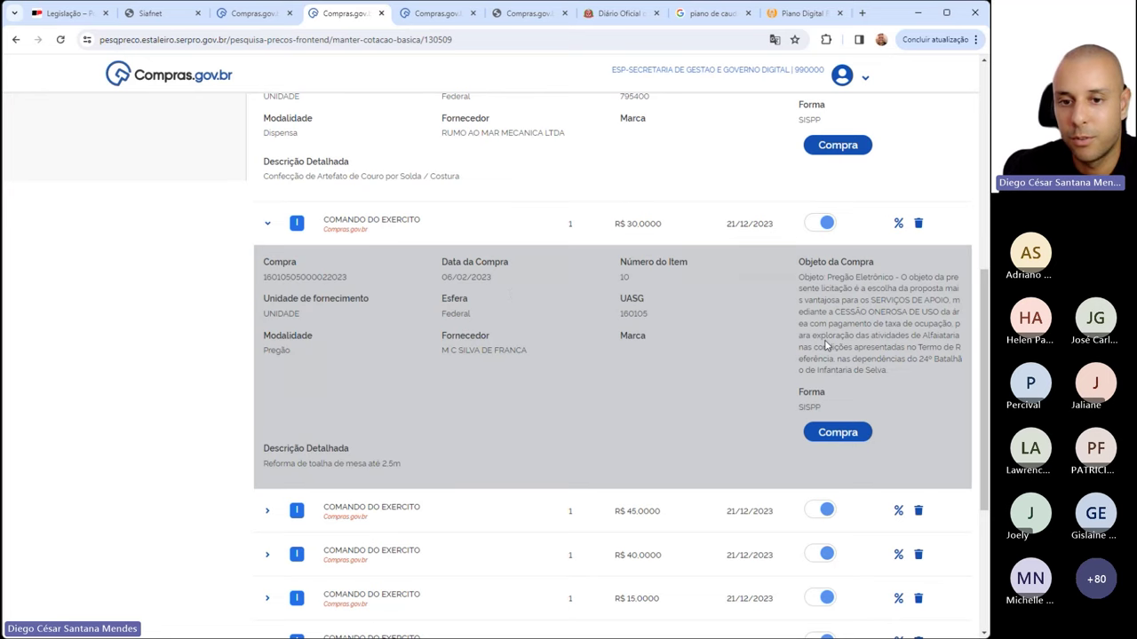
drag(827, 278, 921, 313)
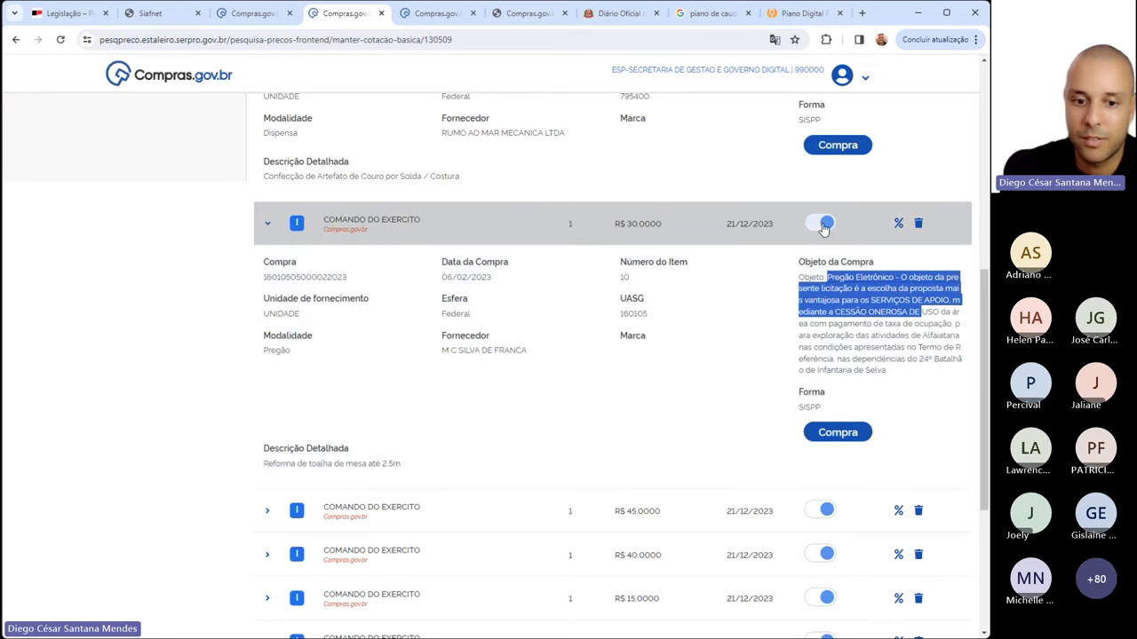
scroll(536, 374, down, 3)
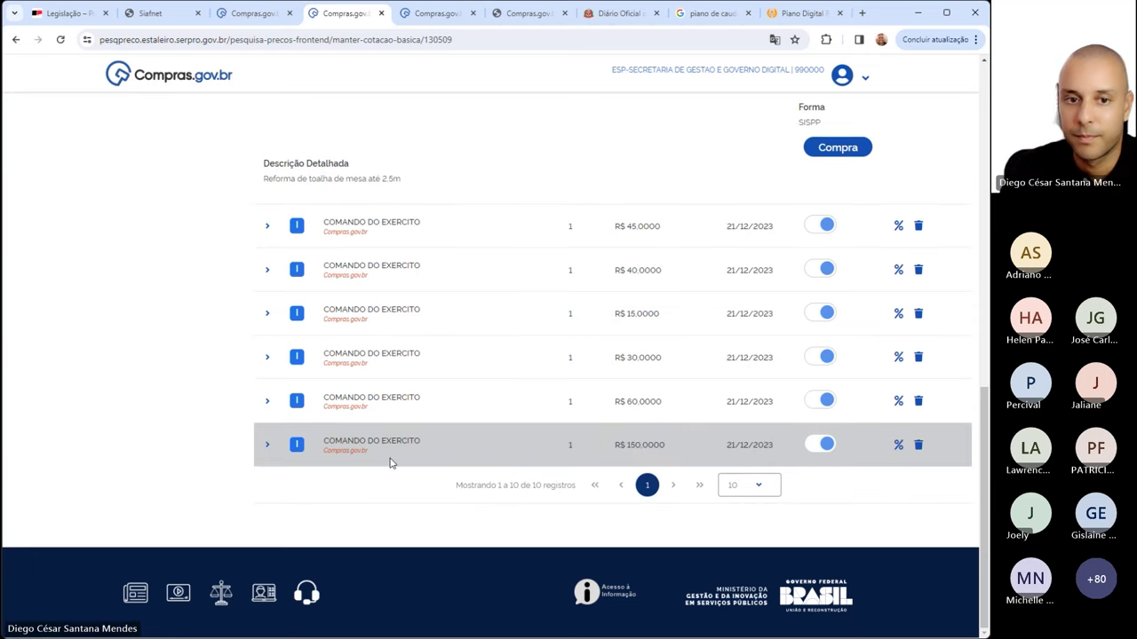
Look over the consolidated prices and quotations of item 2 and return to the item list of price research 26/2023
scroll(391, 462, up, 3)
scroll(390, 463, up, 4)
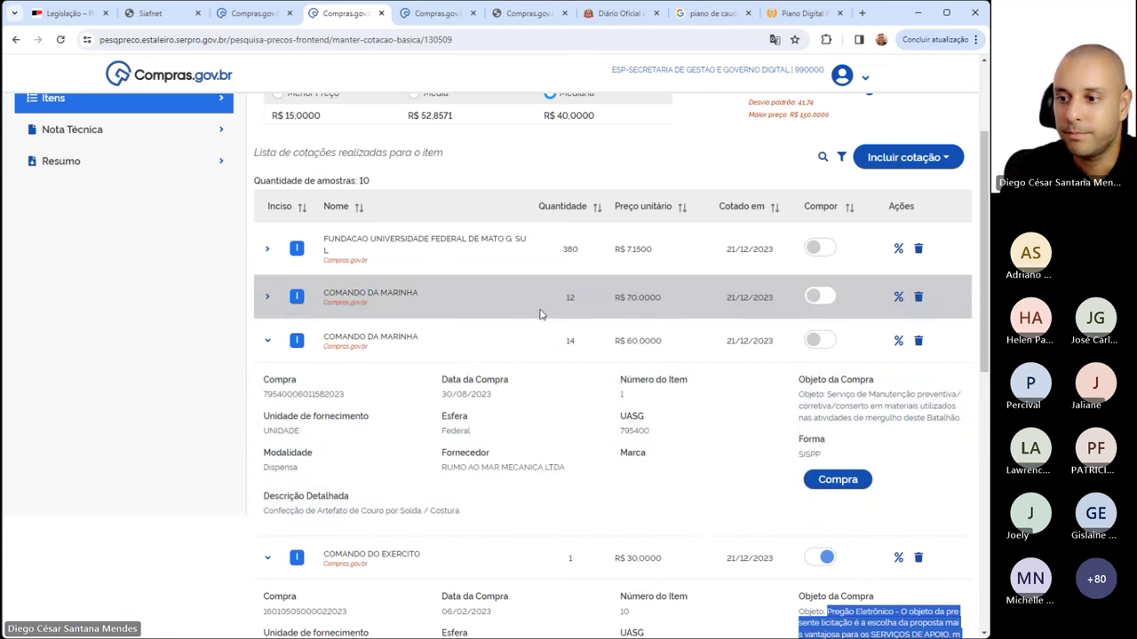
scroll(539, 314, up, 2)
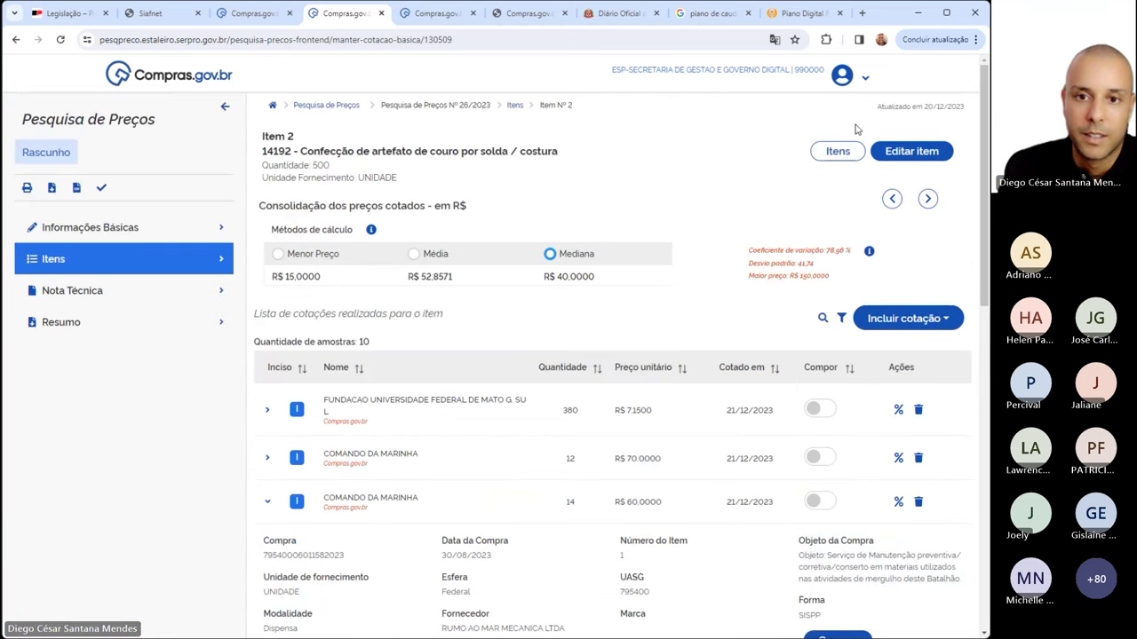
click(838, 152)
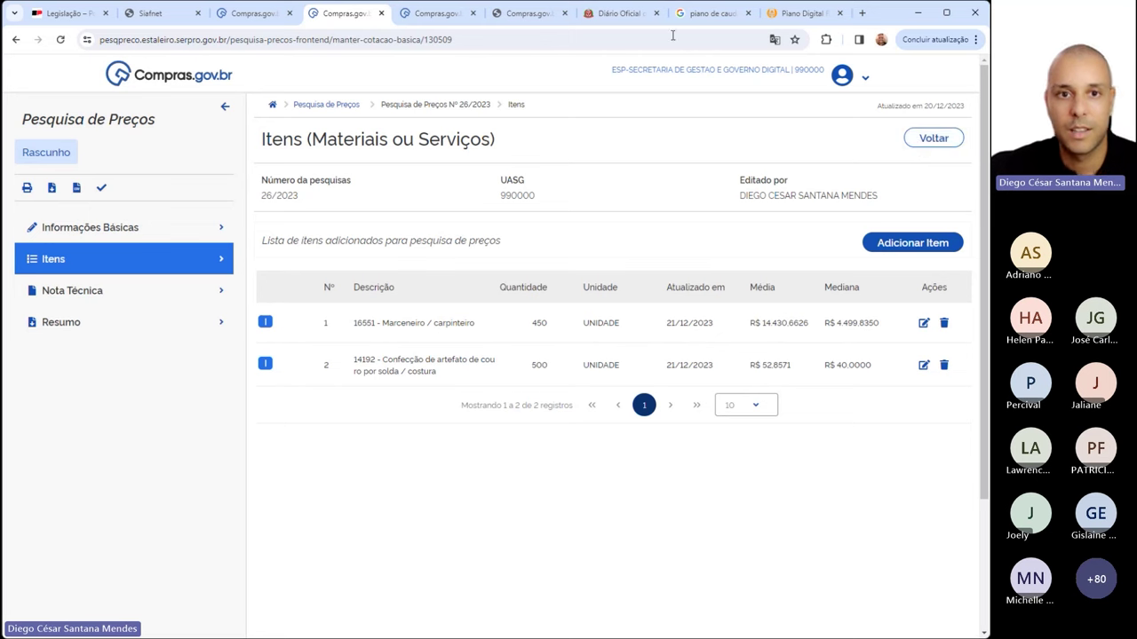
Switch to the Diário Oficial page with Decreto nº 67888 of 17 August 2023 and select its web address
click(622, 15)
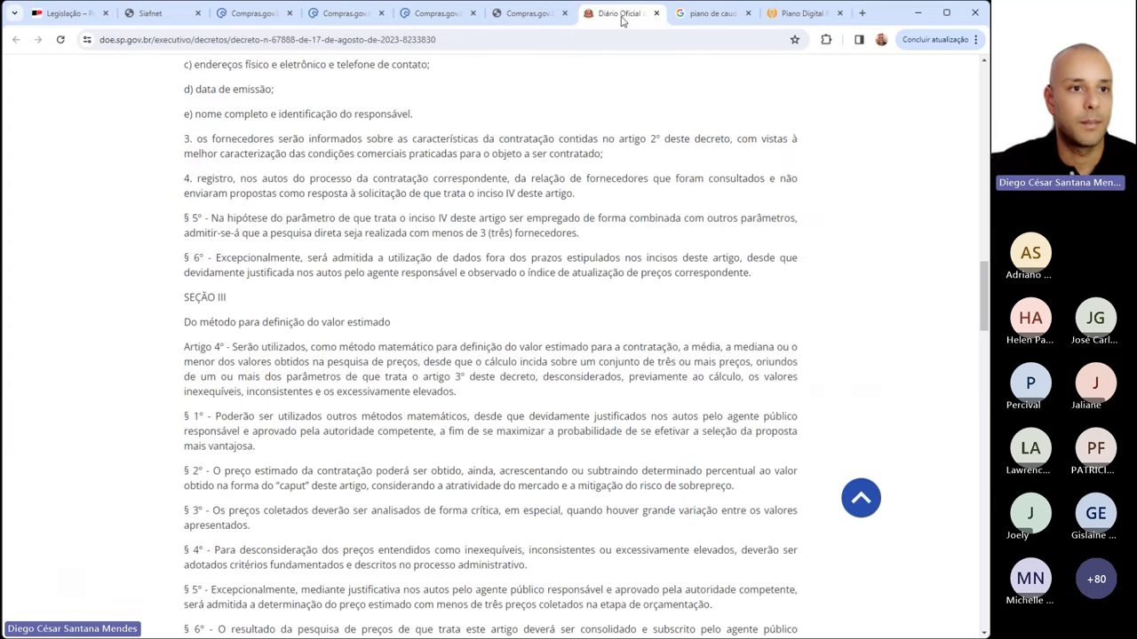
click(538, 39)
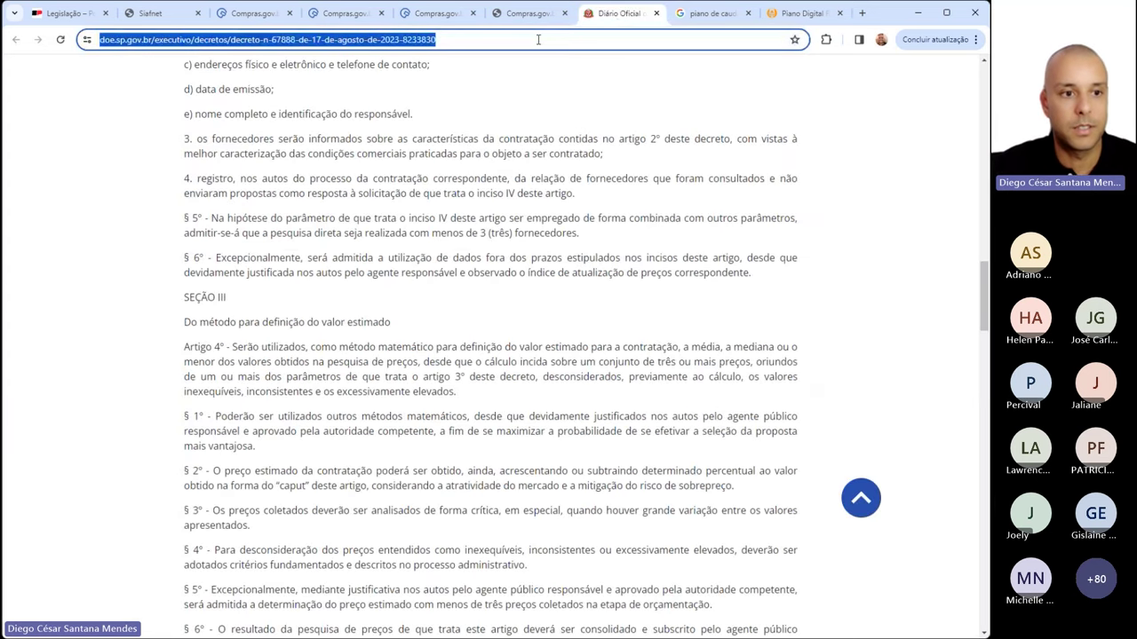
key(alt+Tab)
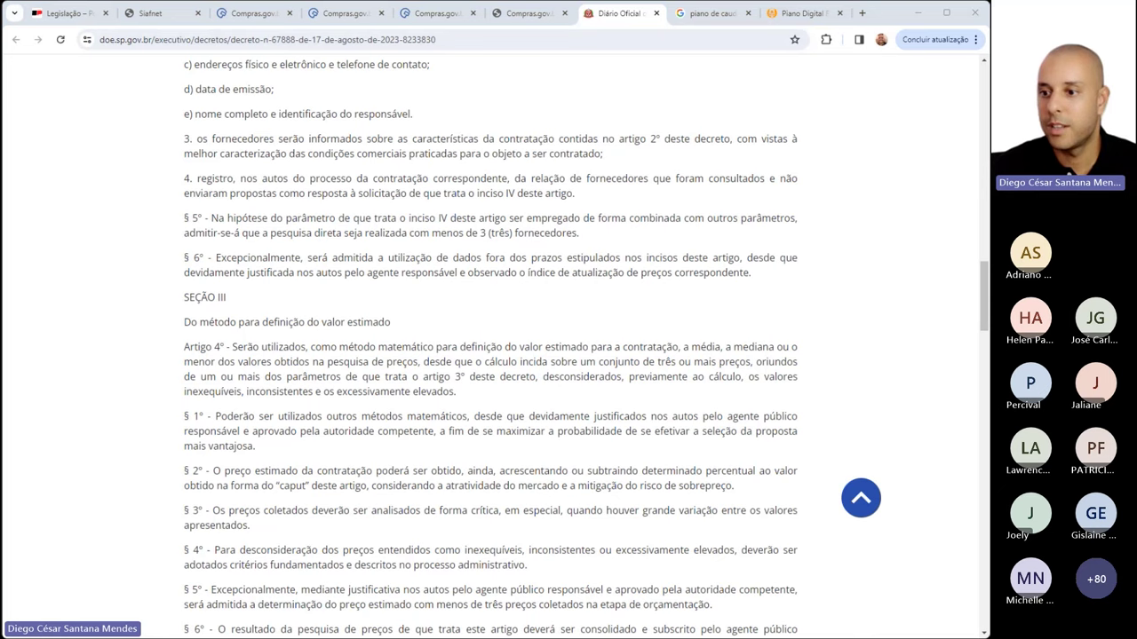
scroll(728, 147, up, 1)
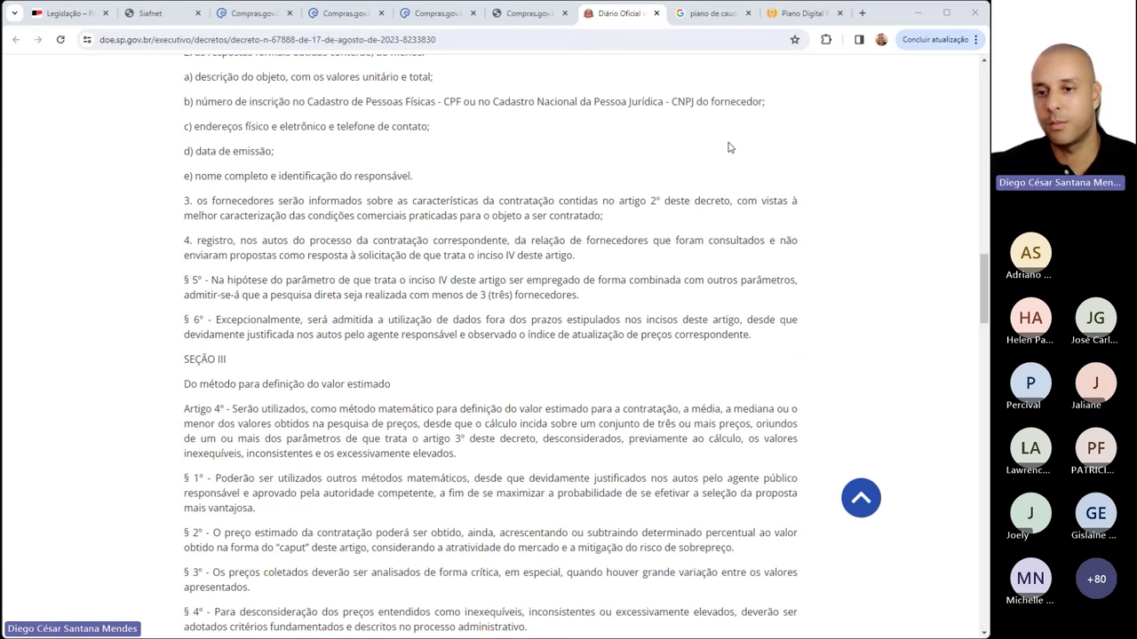
Return to the price research and open the form for including a quotation from other sources for item 1, Marceneiro / carpinteiro
click(444, 14)
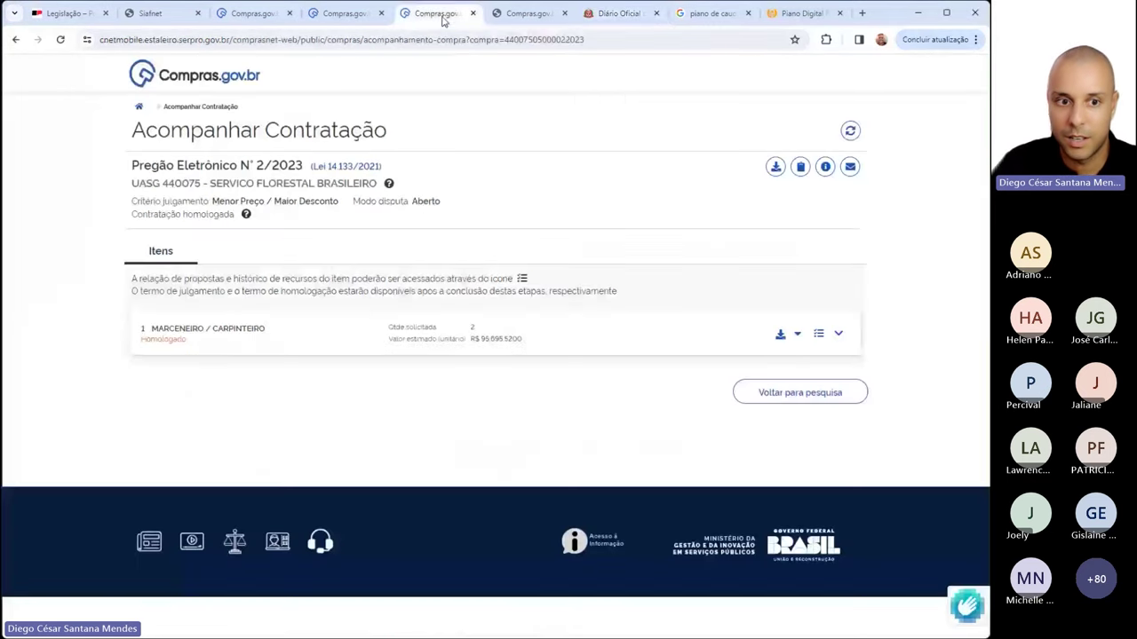
click(347, 14)
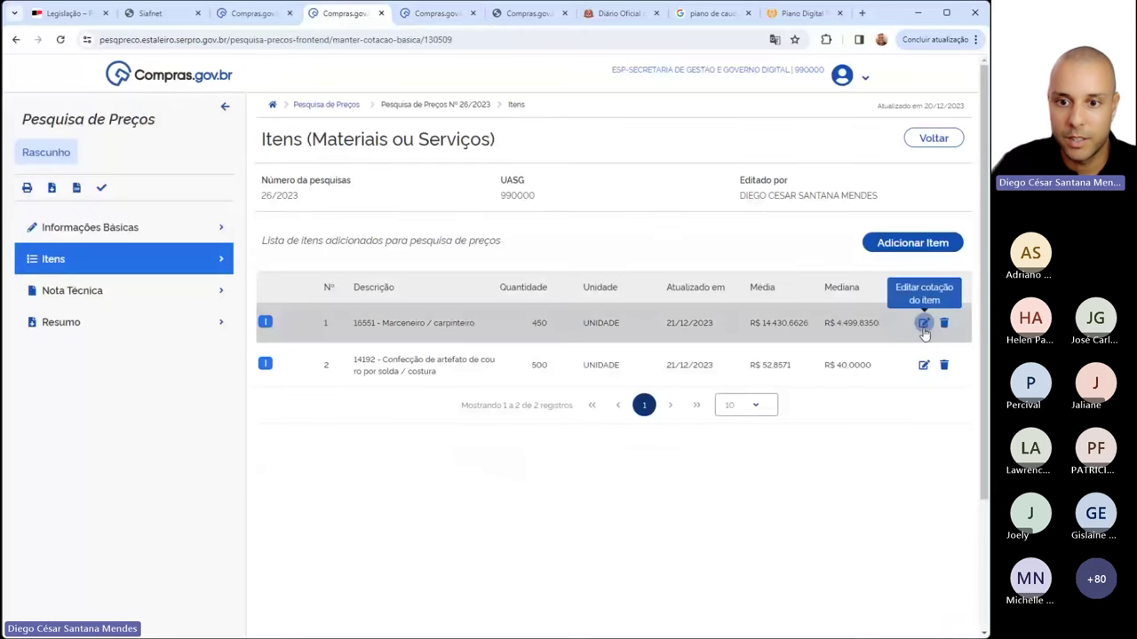
click(924, 324)
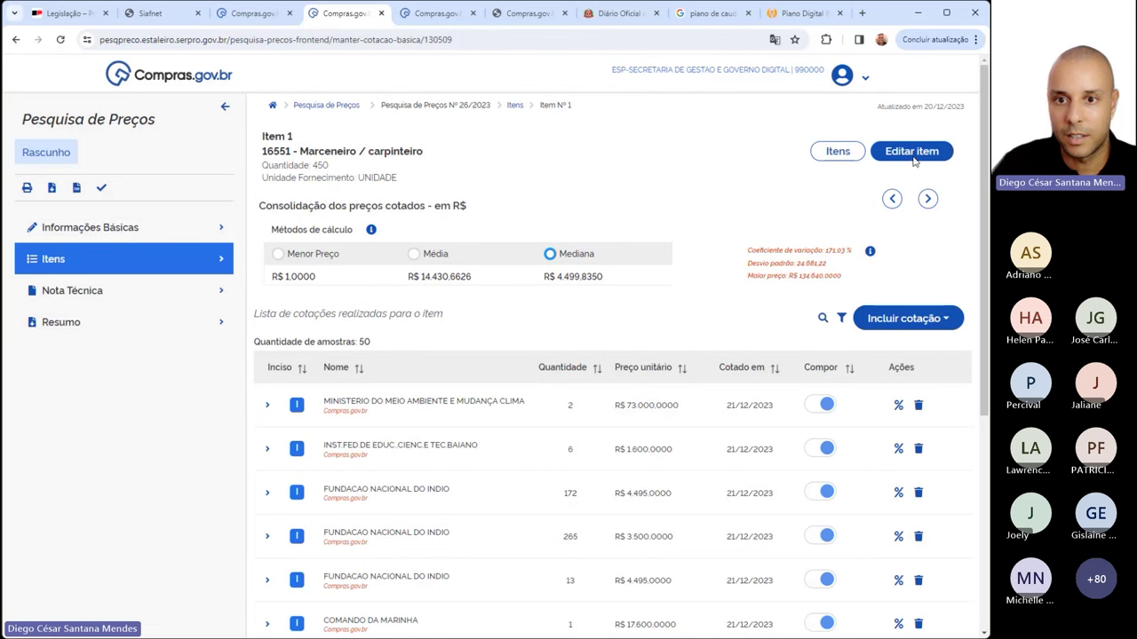
click(926, 321)
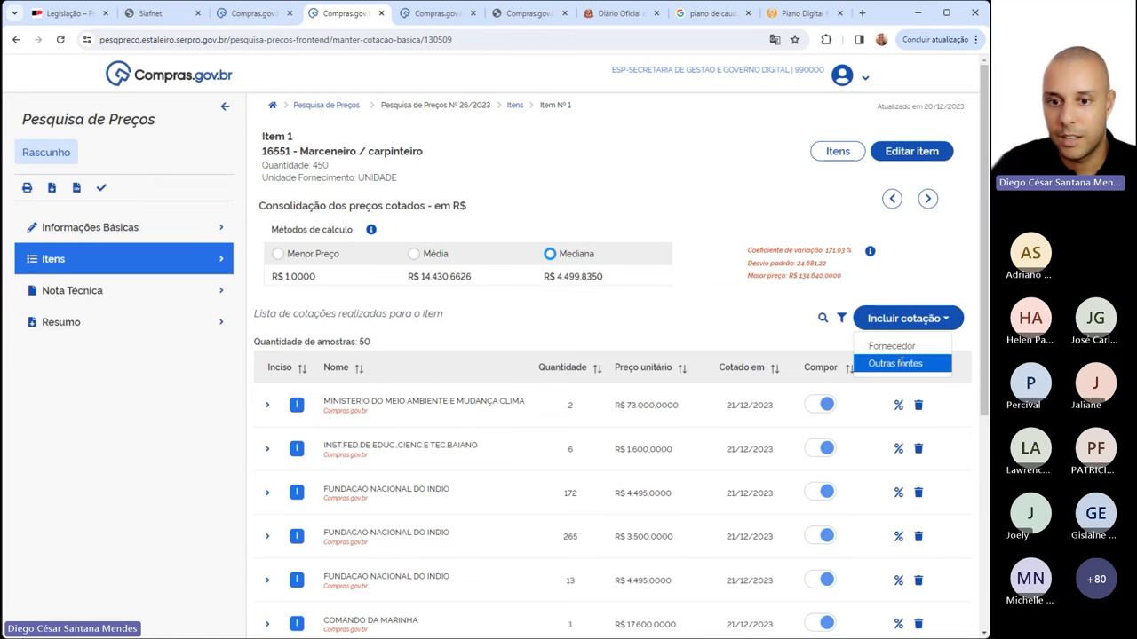
click(895, 363)
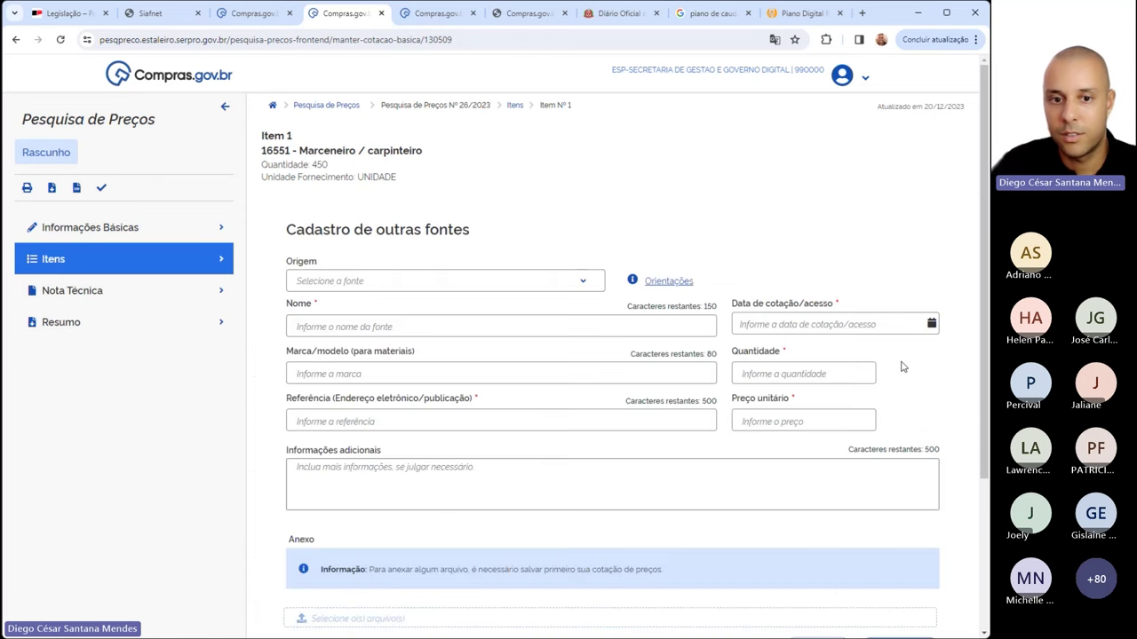
Read the guidance on quotation sources, close it and return to the overview of all price researches
click(674, 282)
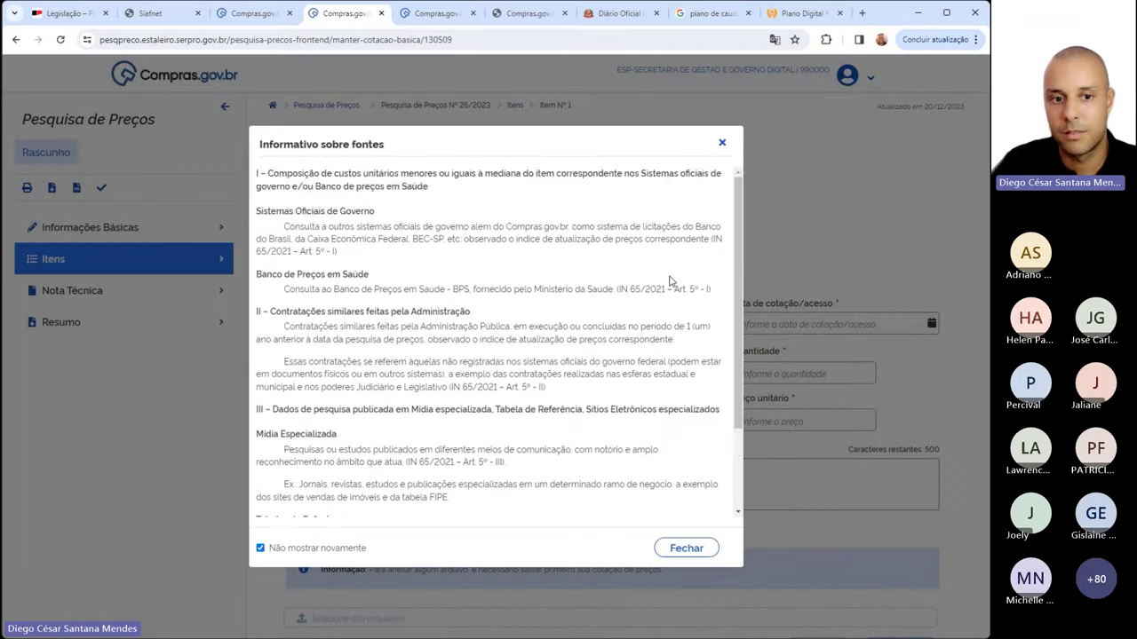
scroll(463, 197, down, 5)
scroll(466, 213, up, 2)
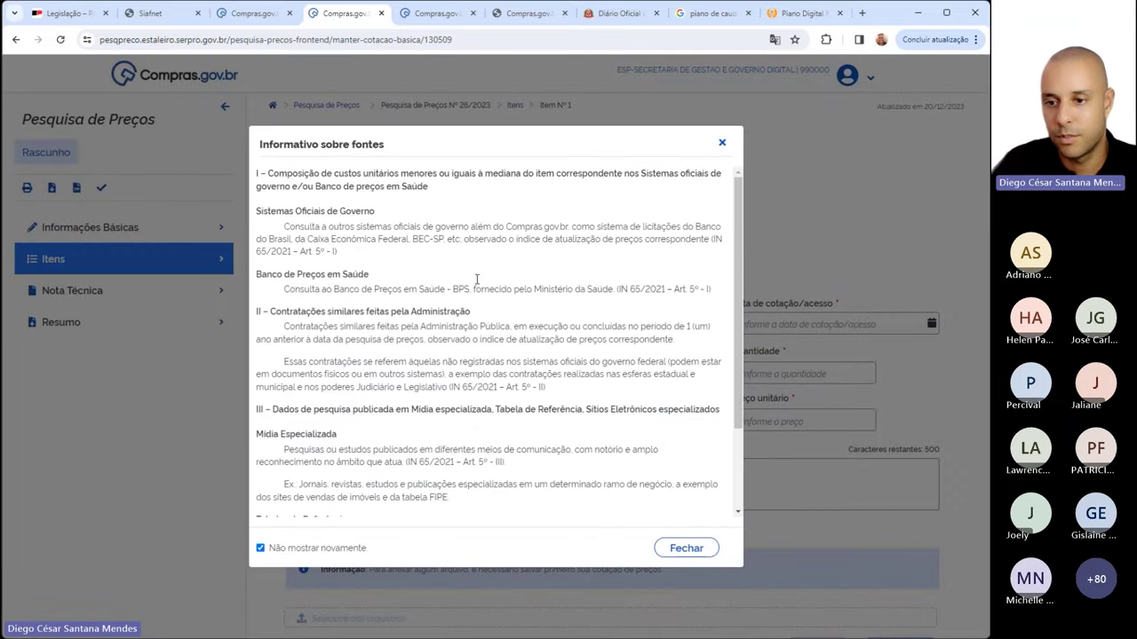
click(722, 143)
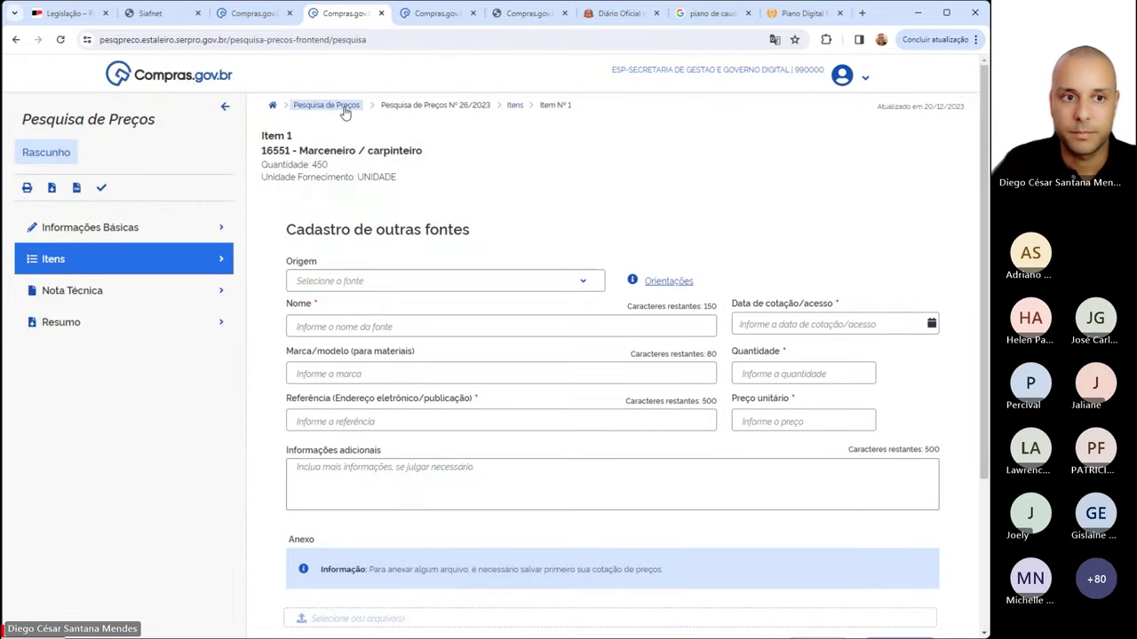
click(342, 107)
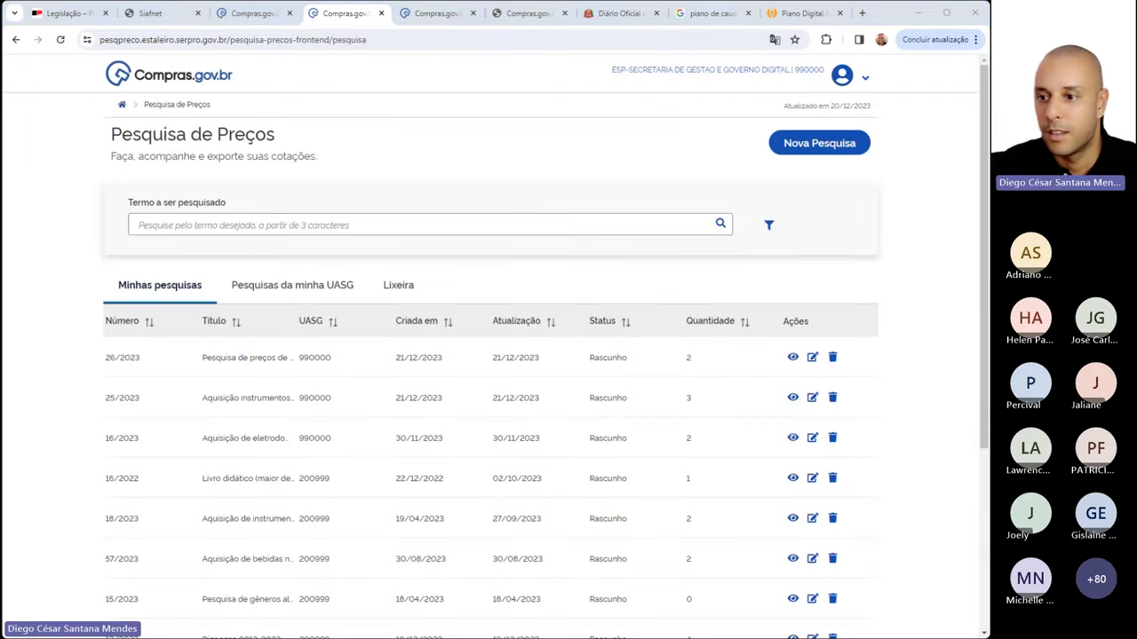